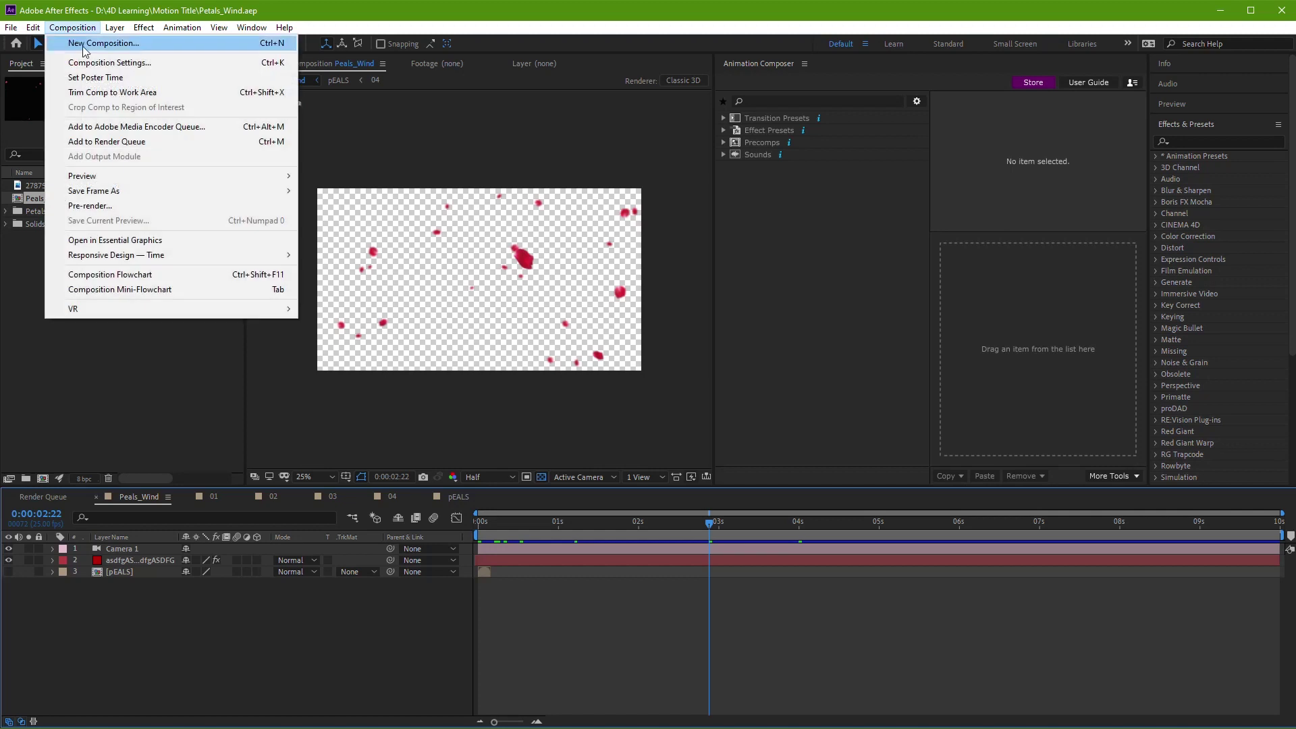
# Step: Start a new composition and name it Part_V1
pyautogui.click(94, 43)
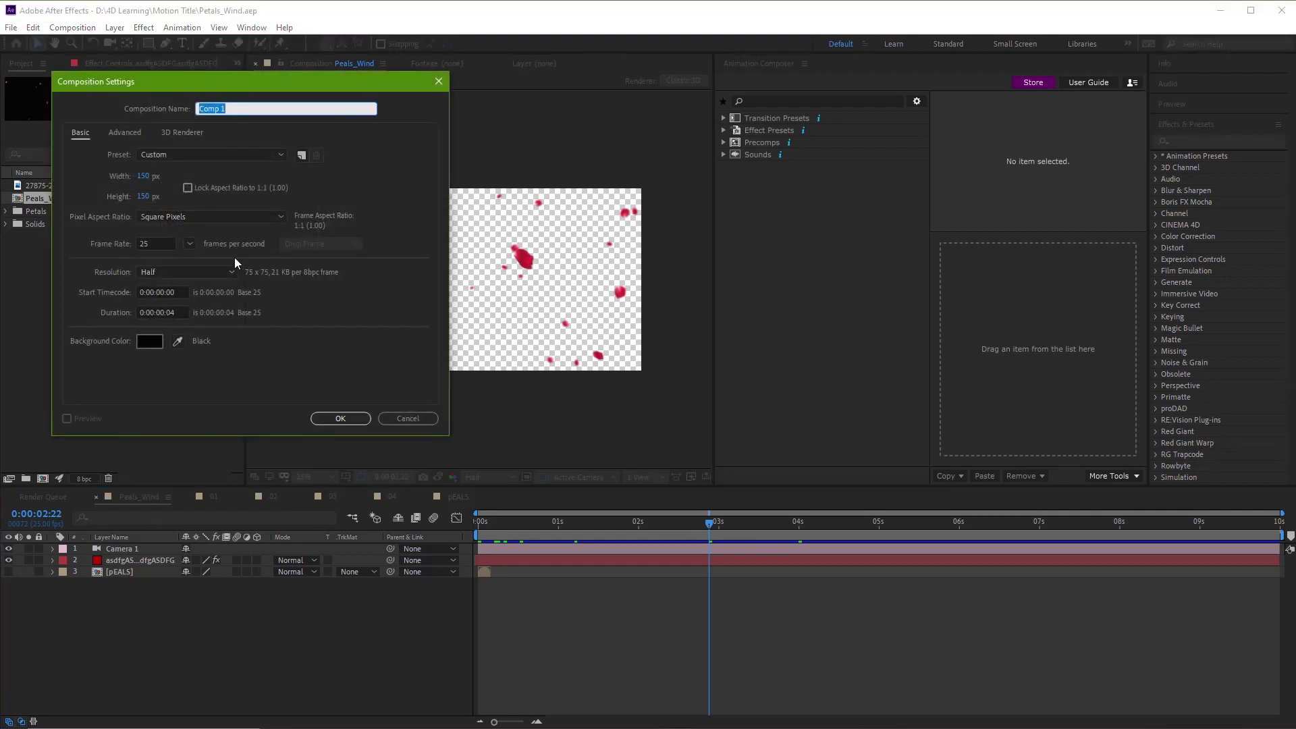
pyautogui.write('Part')
pyautogui.write('icula')
pyautogui.press('BackSpace')
pyautogui.press('BackSpace')
pyautogui.press('BackSpace')
pyautogui.press('BackSpace')
pyautogui.press('BackSpace')
pyautogui.write('_V1')
# Step: Give the composition the HDTV 1080 25 preset and a duration of 0:00:05:04, and create it
pyautogui.click(189, 155)
pyautogui.click(196, 400)
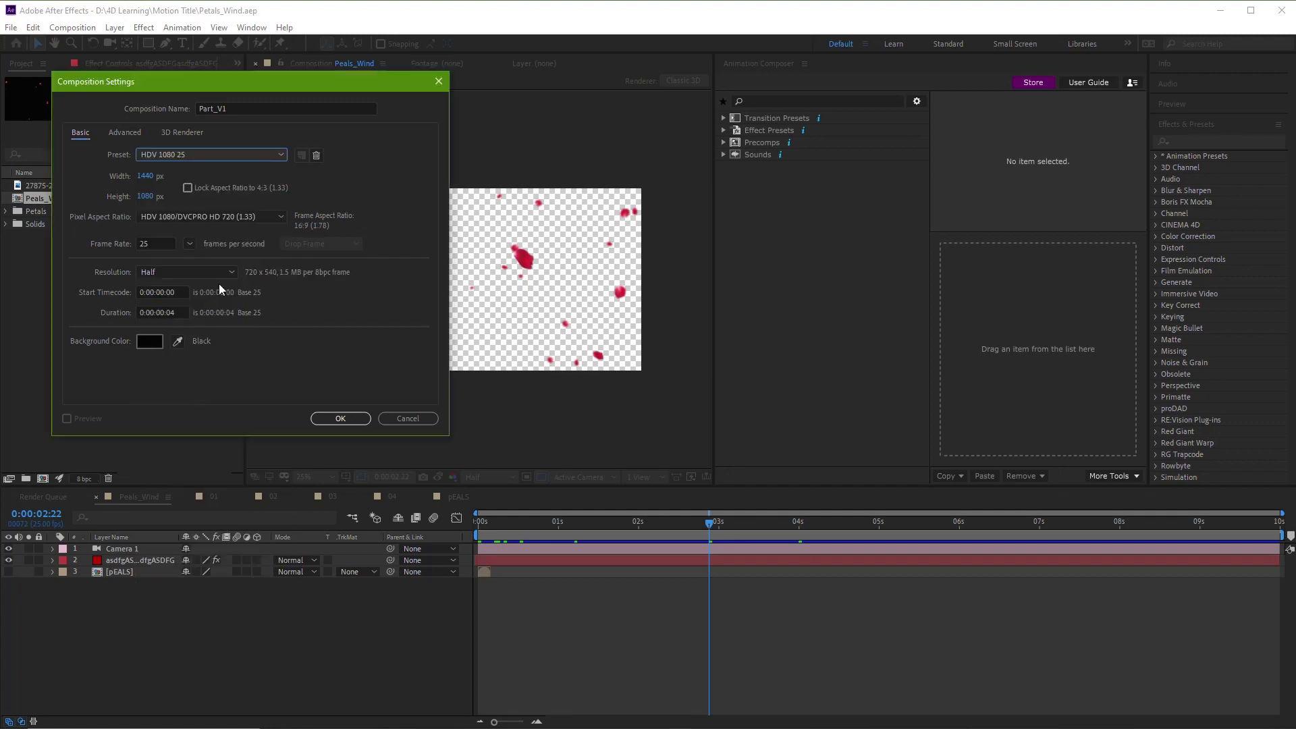
pyautogui.click(232, 154)
pyautogui.click(213, 500)
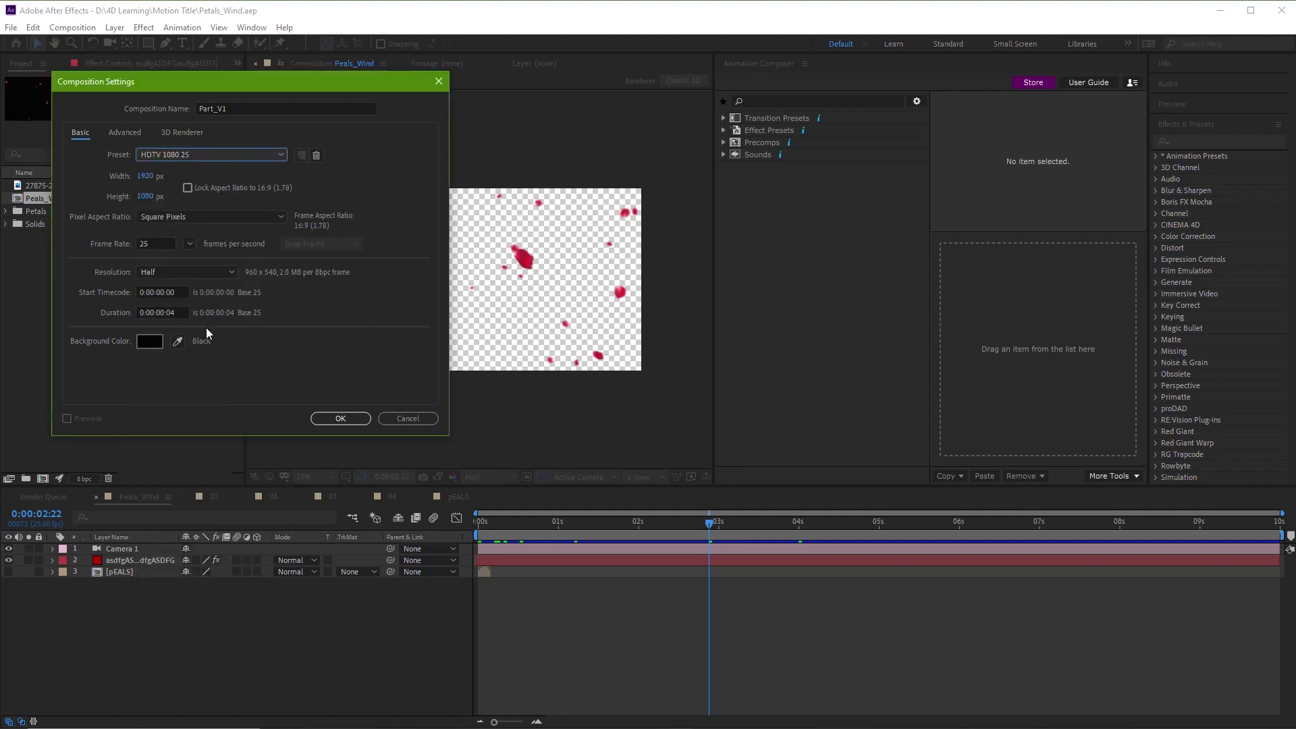
pyautogui.moveTo(163, 312); pyautogui.dragTo(159, 318)
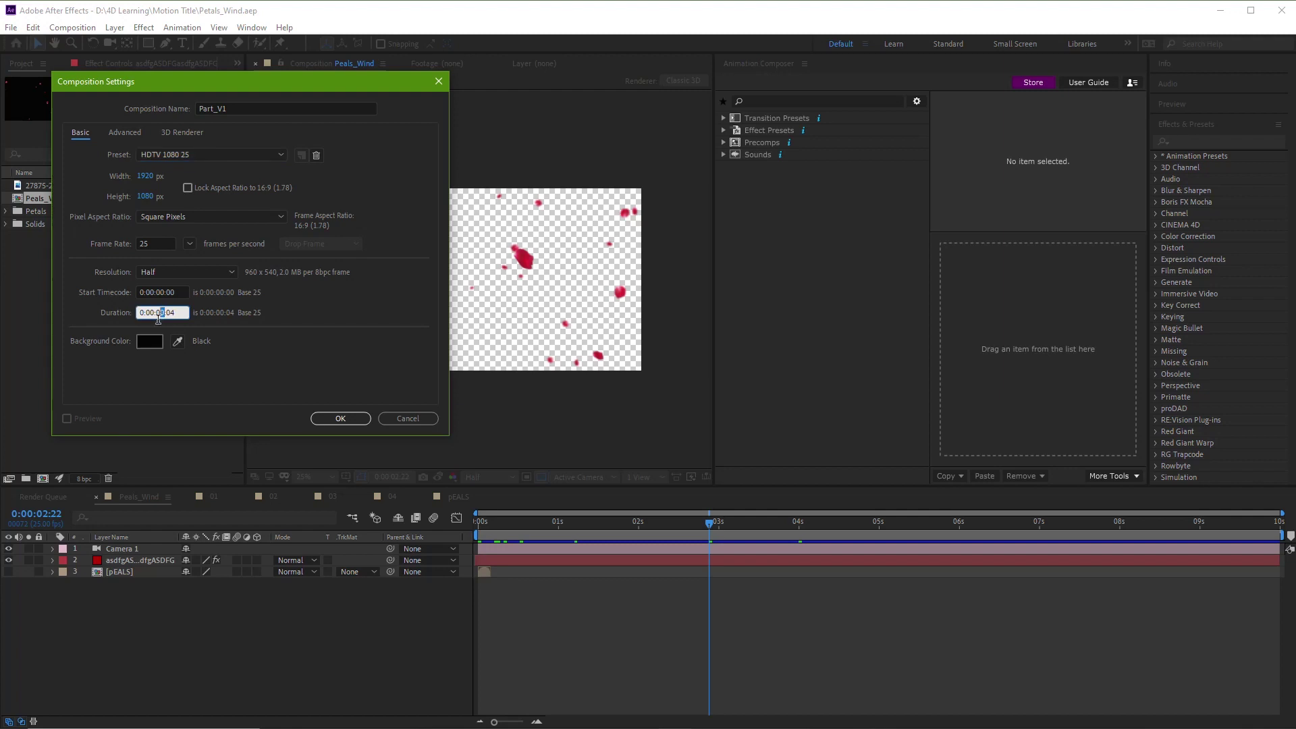
pyautogui.write('5')
pyautogui.press('Return')
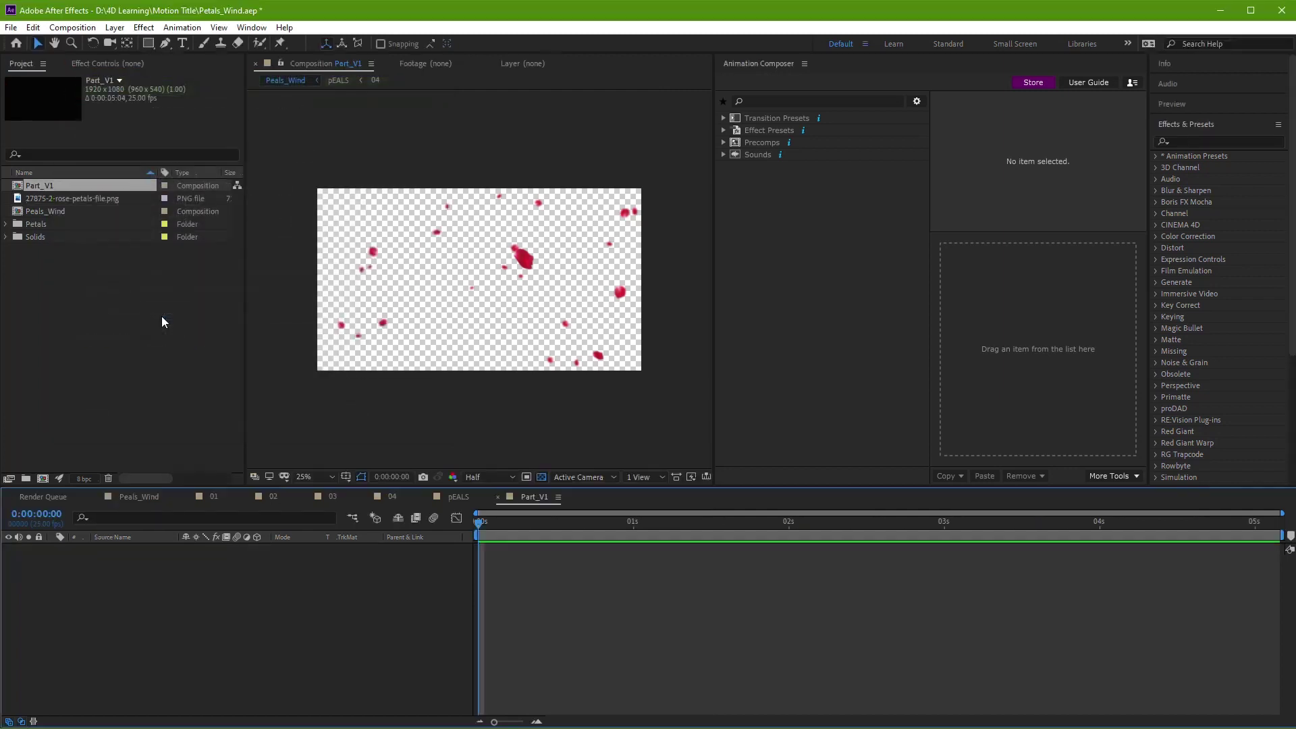
# Step: Add a full-size white solid named Pat_Ex_V1 to the Part_V1 composition
pyautogui.rightClick(454, 613)
pyautogui.moveTo(500, 460)
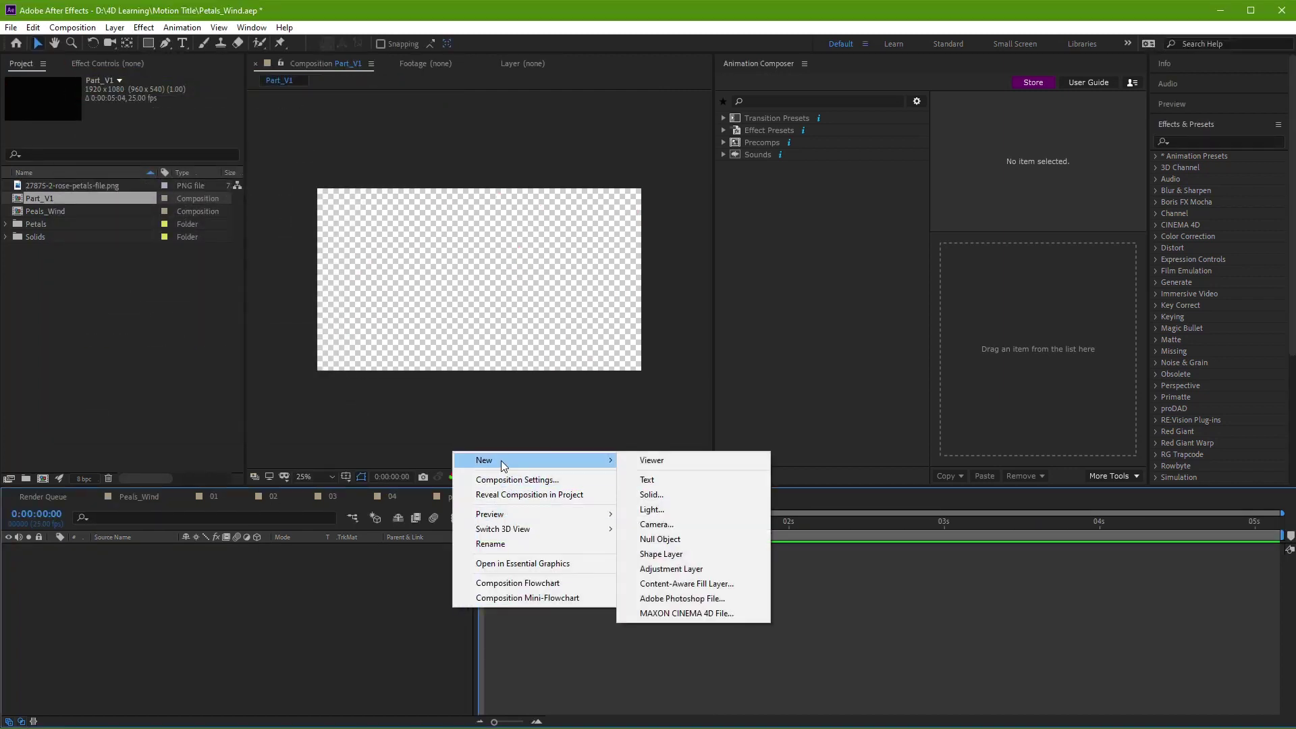
pyautogui.click(661, 496)
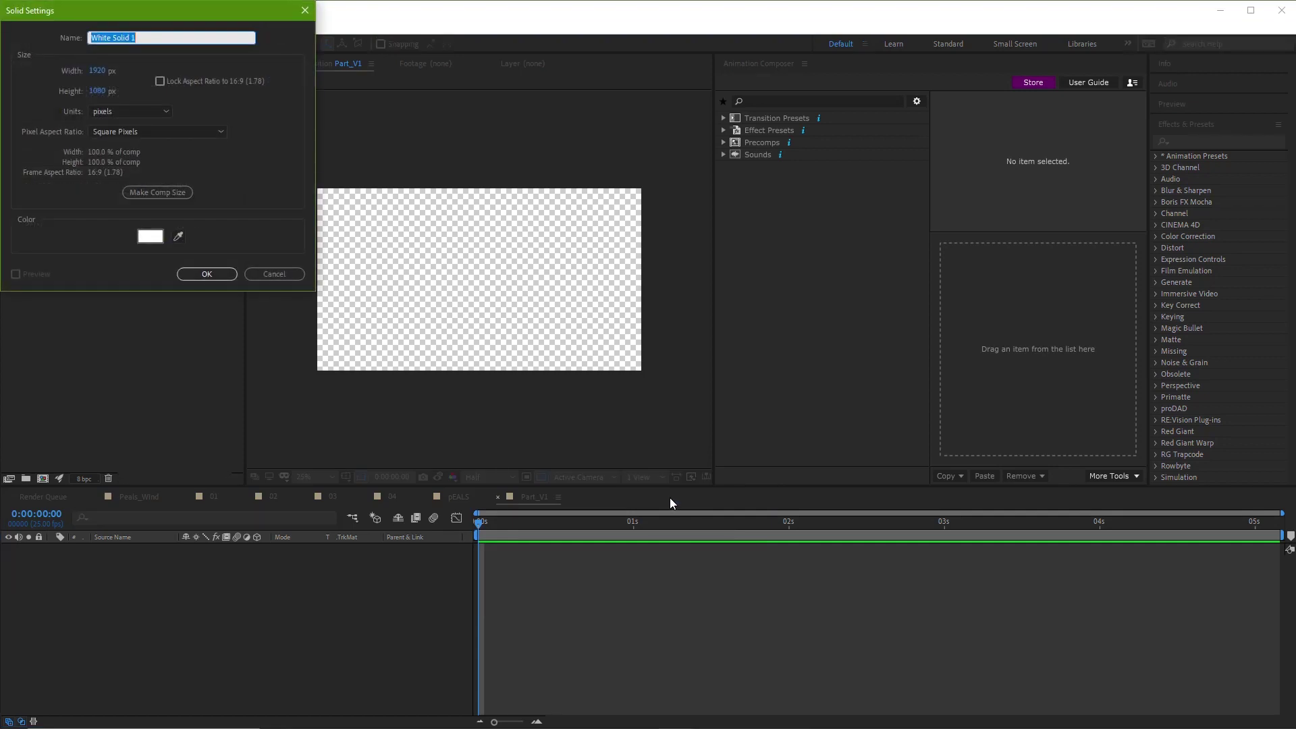
pyautogui.write('P')
pyautogui.write('at_Ex V1')
pyautogui.click(191, 274)
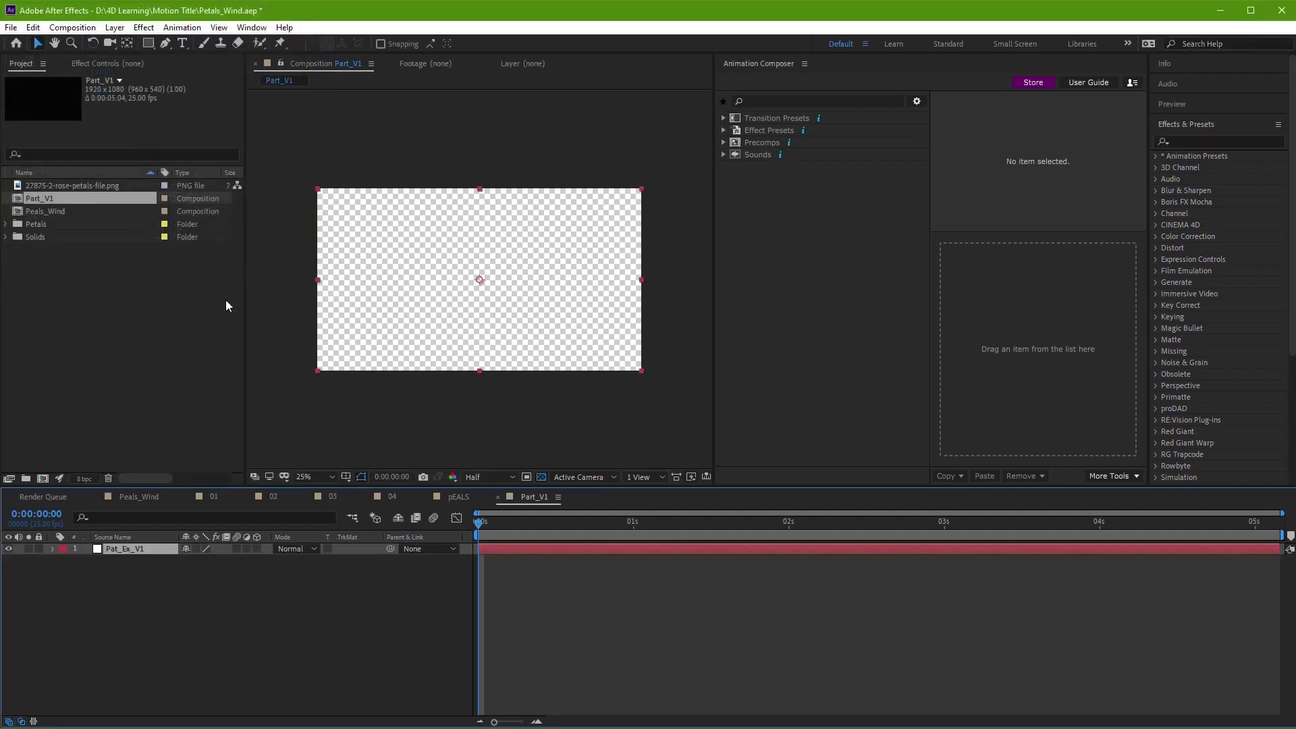
# Step: Apply the Particular effect to the solid and preview its particles at 0:00:01:24 with the transparency grid turned off
pyautogui.hotkey('ctrl', 'space')
pyautogui.write('pa')
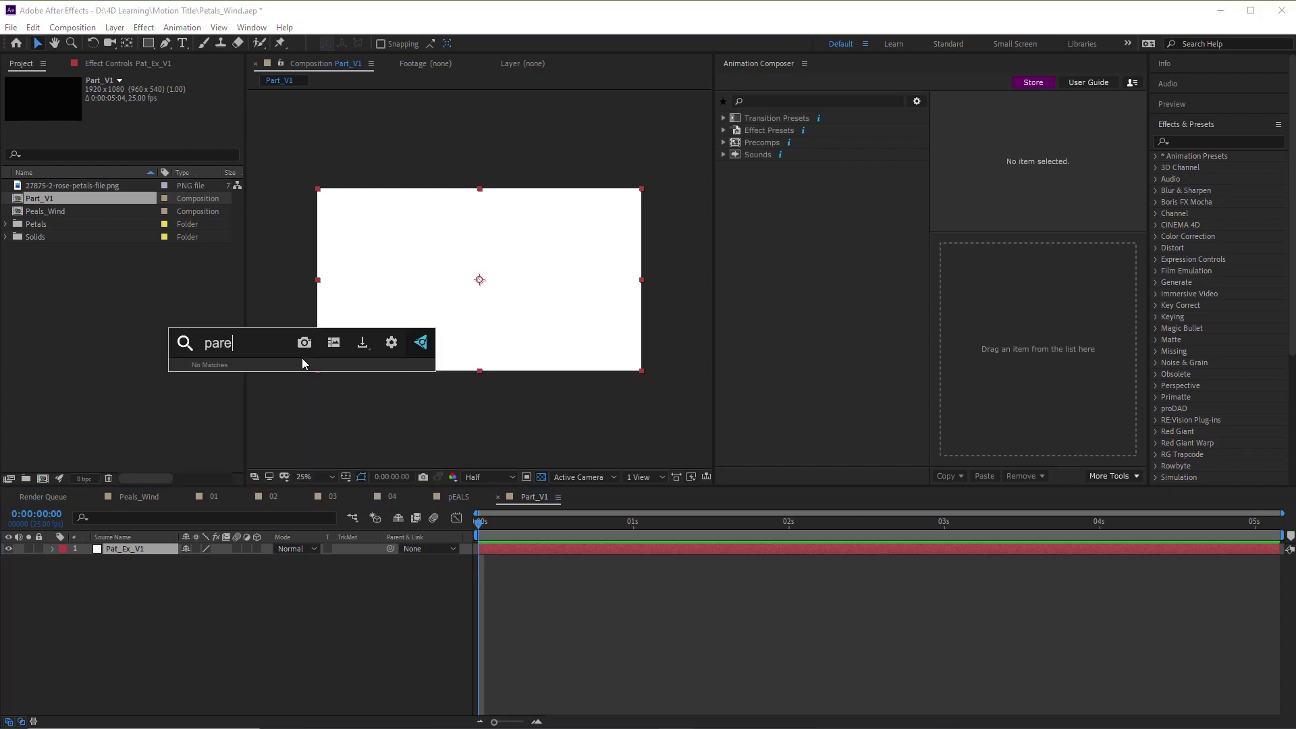
pyautogui.click(229, 385)
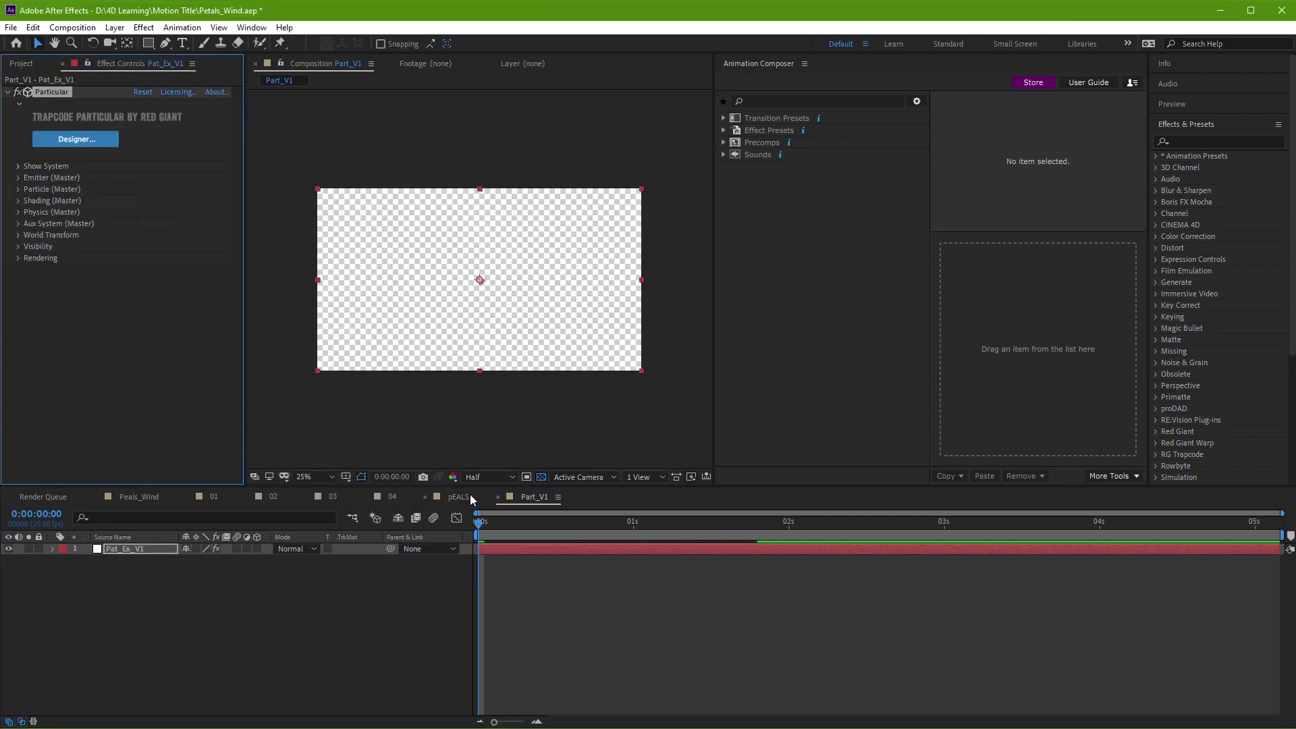
pyautogui.click(542, 476)
pyautogui.moveTo(482, 528); pyautogui.dragTo(783, 530)
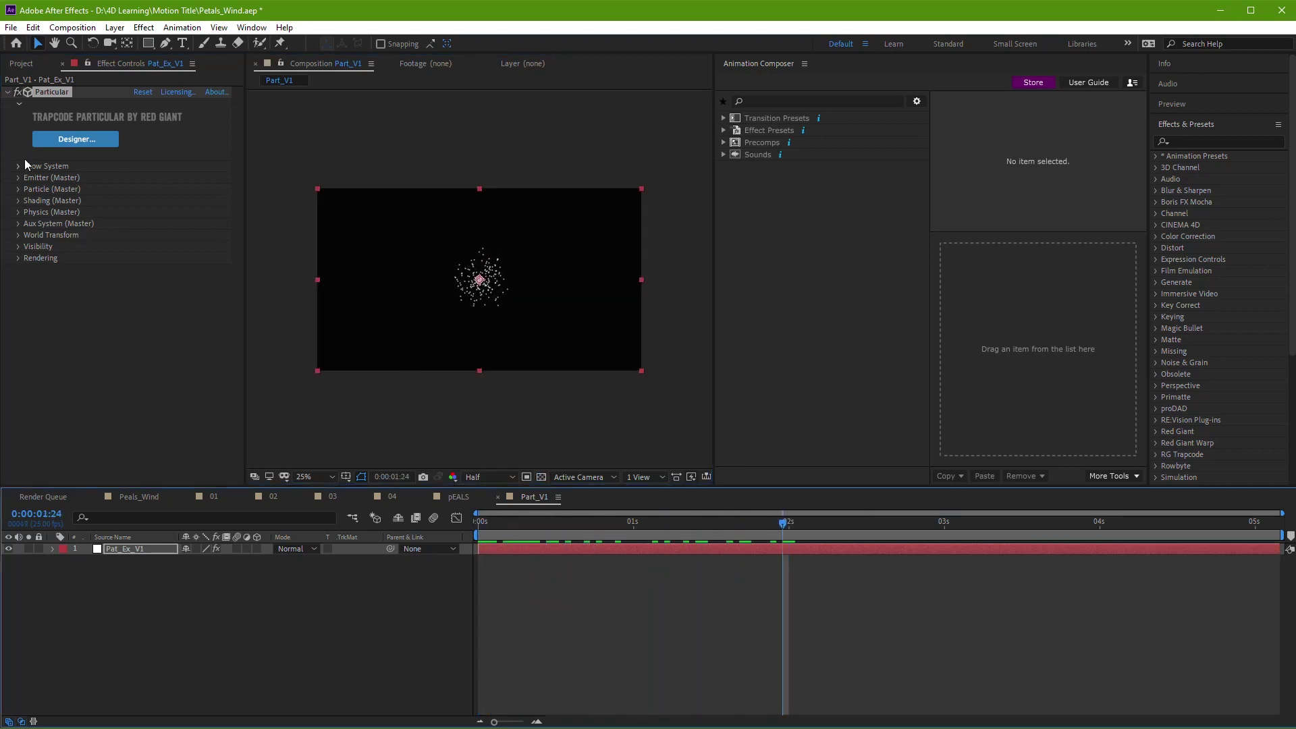
# Step: Set the emitter's Particles/sec to 550 and its Emitter Behavior to Explode, and play the result from the first frame
pyautogui.click(19, 177)
pyautogui.moveTo(143, 203); pyautogui.dragTo(171, 206)
pyautogui.click(178, 189)
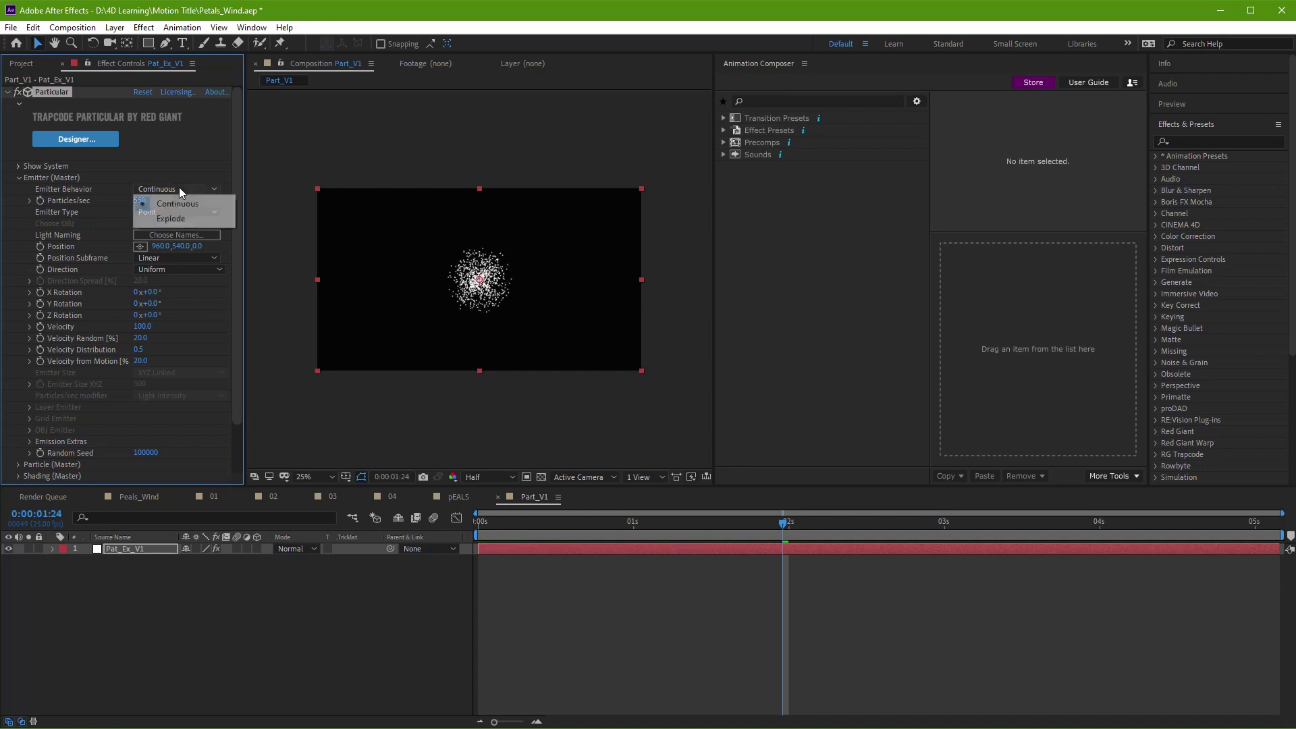
pyautogui.click(156, 213)
pyautogui.press('Home')
pyautogui.press('space')
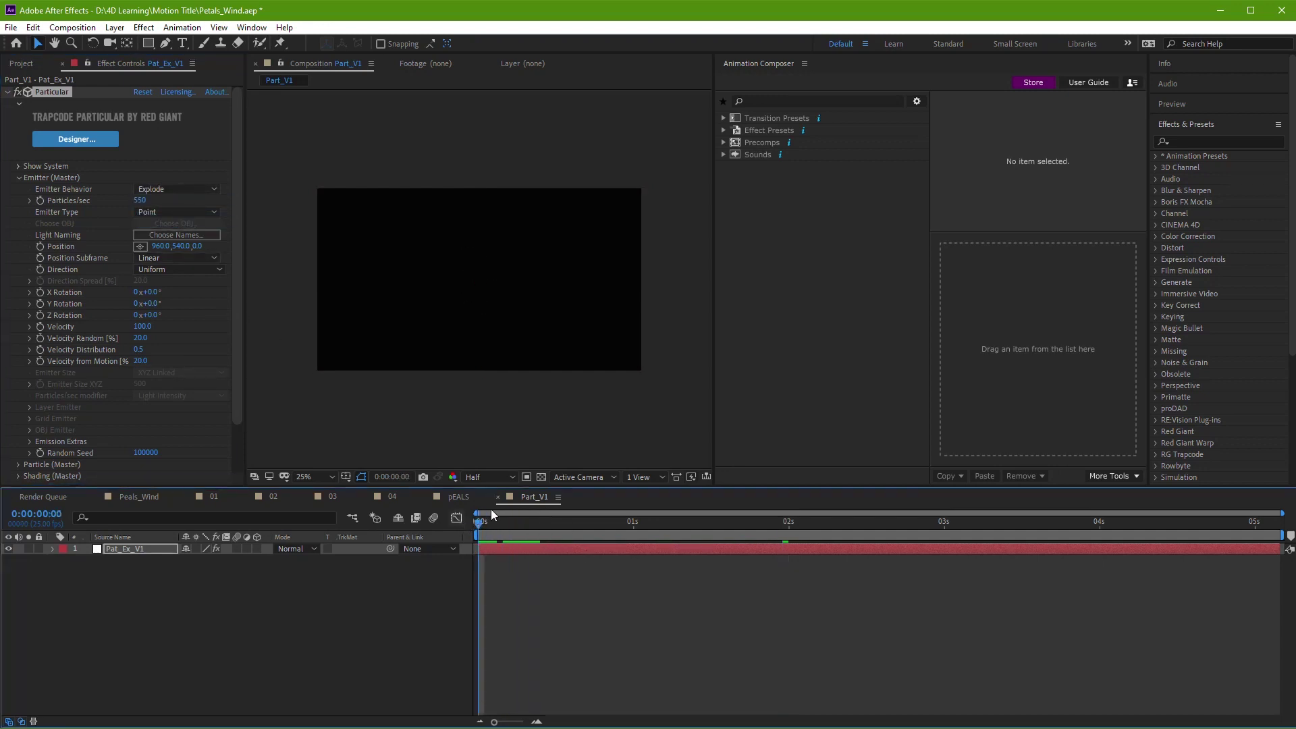
# Step: Set the emitter's Velocity to 830 and Particles/sec to 2000, and play the burst from the start
pyautogui.moveTo(140, 201); pyautogui.dragTo(161, 201)
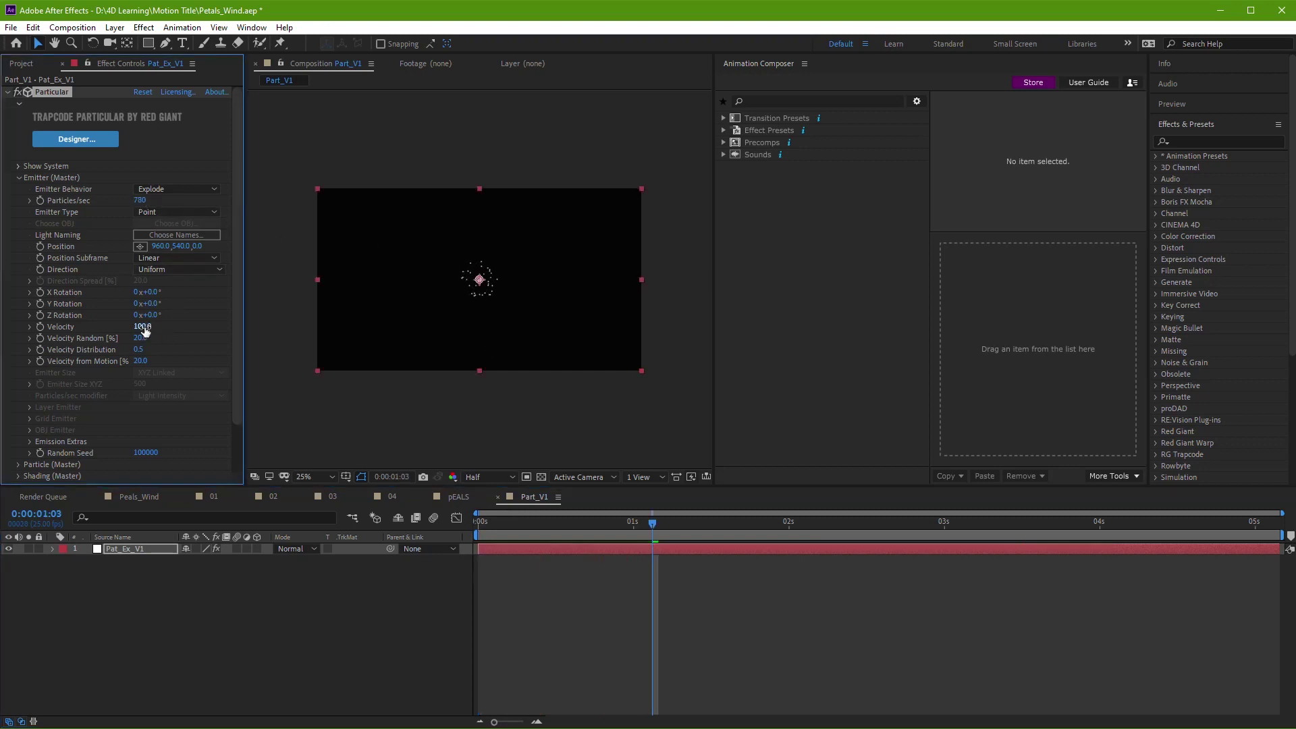
pyautogui.moveTo(151, 327); pyautogui.dragTo(174, 328)
pyautogui.moveTo(143, 201); pyautogui.dragTo(146, 201)
pyautogui.click(146, 201)
pyautogui.write('2000')
pyautogui.press('Return')
pyautogui.press('Home')
pyautogui.press('space')
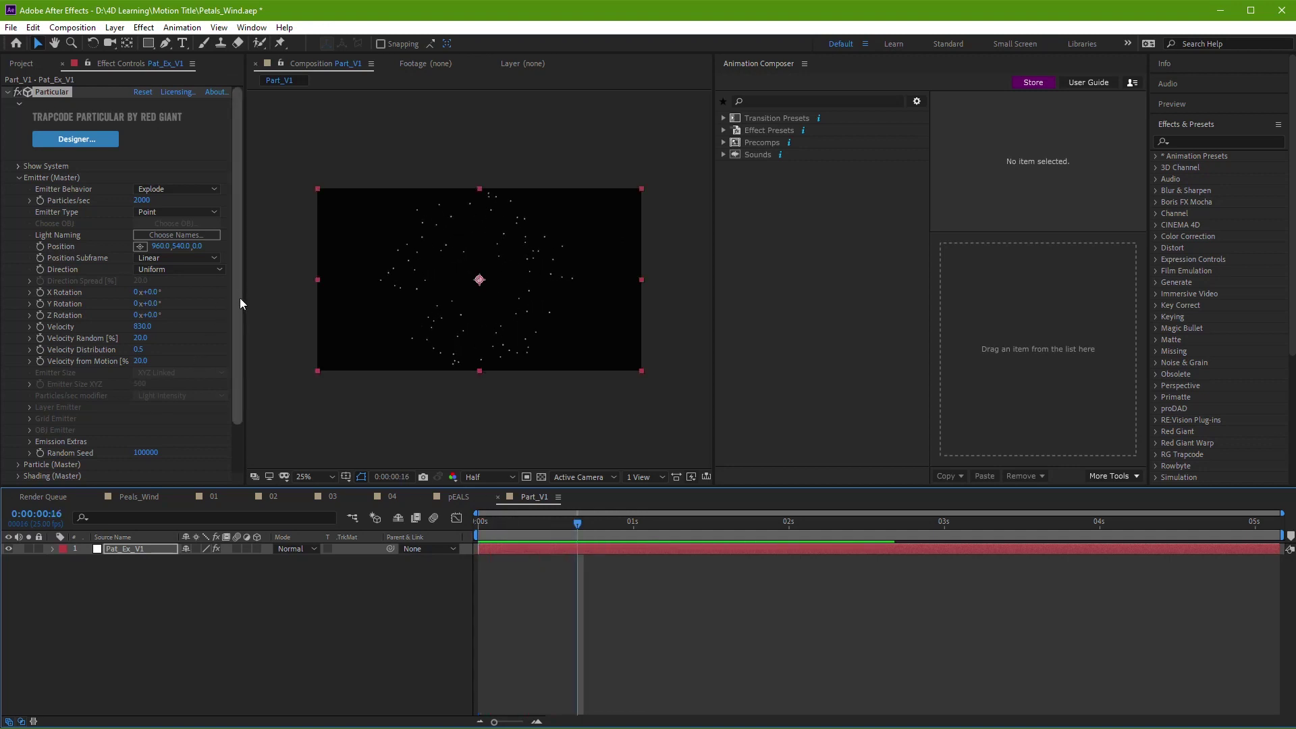
# Step: Expand the Physics (Master) settings, replay the burst, and raise the emitter's Velocity to 1490
pyautogui.moveTo(240, 298); pyautogui.dragTo(238, 374)
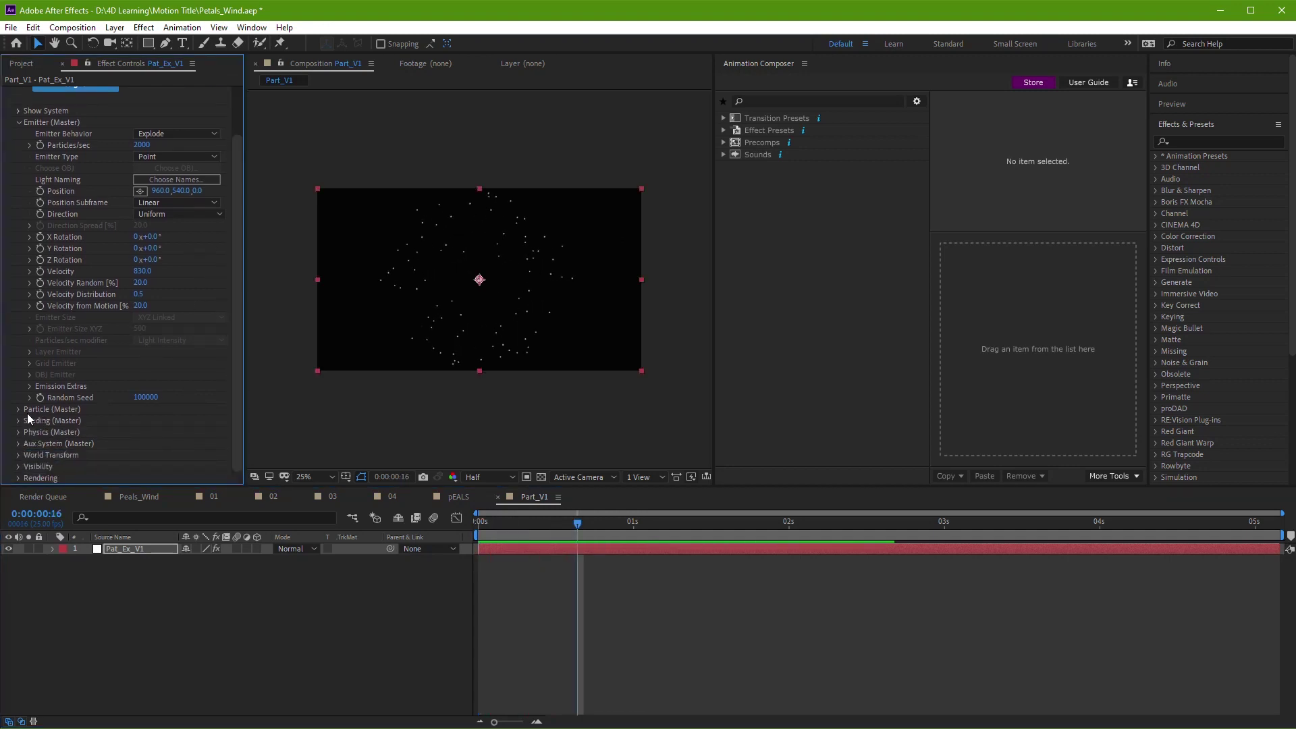
pyautogui.click(19, 432)
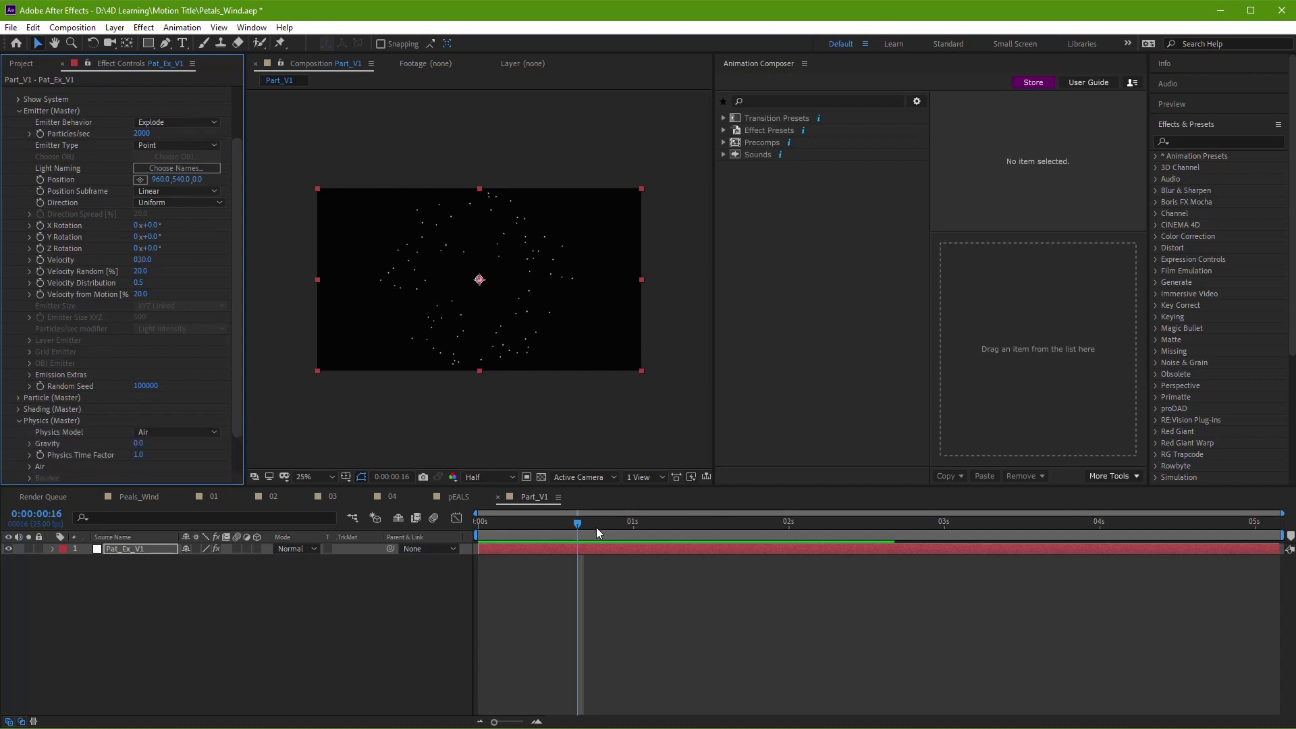
pyautogui.moveTo(596, 528); pyautogui.dragTo(429, 519)
pyautogui.press('space')
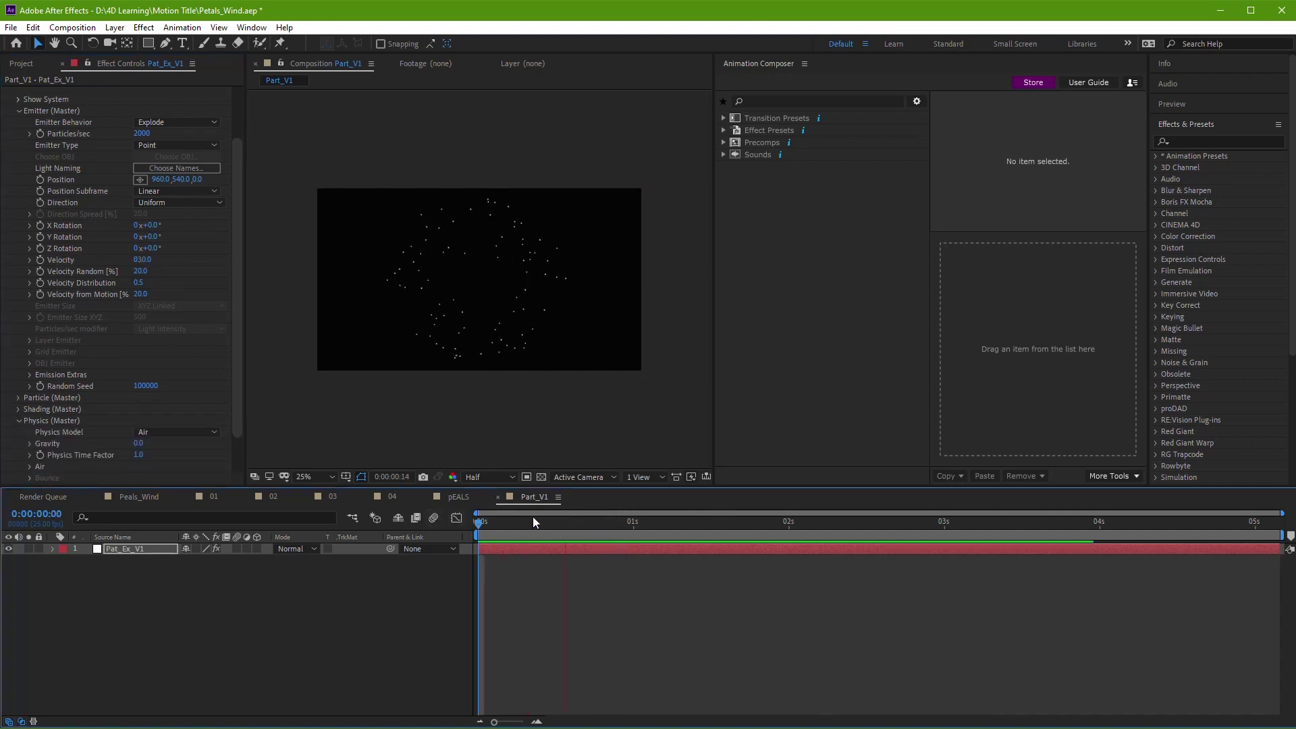
pyautogui.press('space')
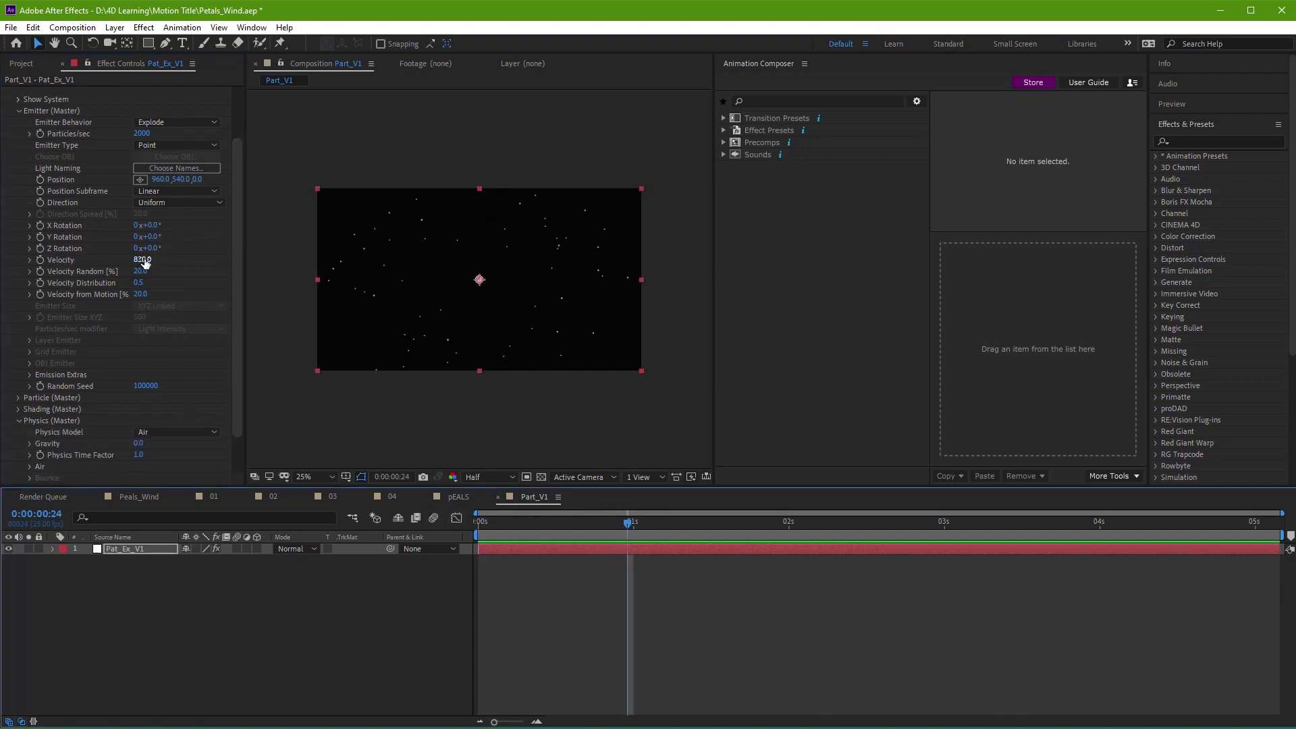
pyautogui.moveTo(144, 263); pyautogui.dragTo(180, 263)
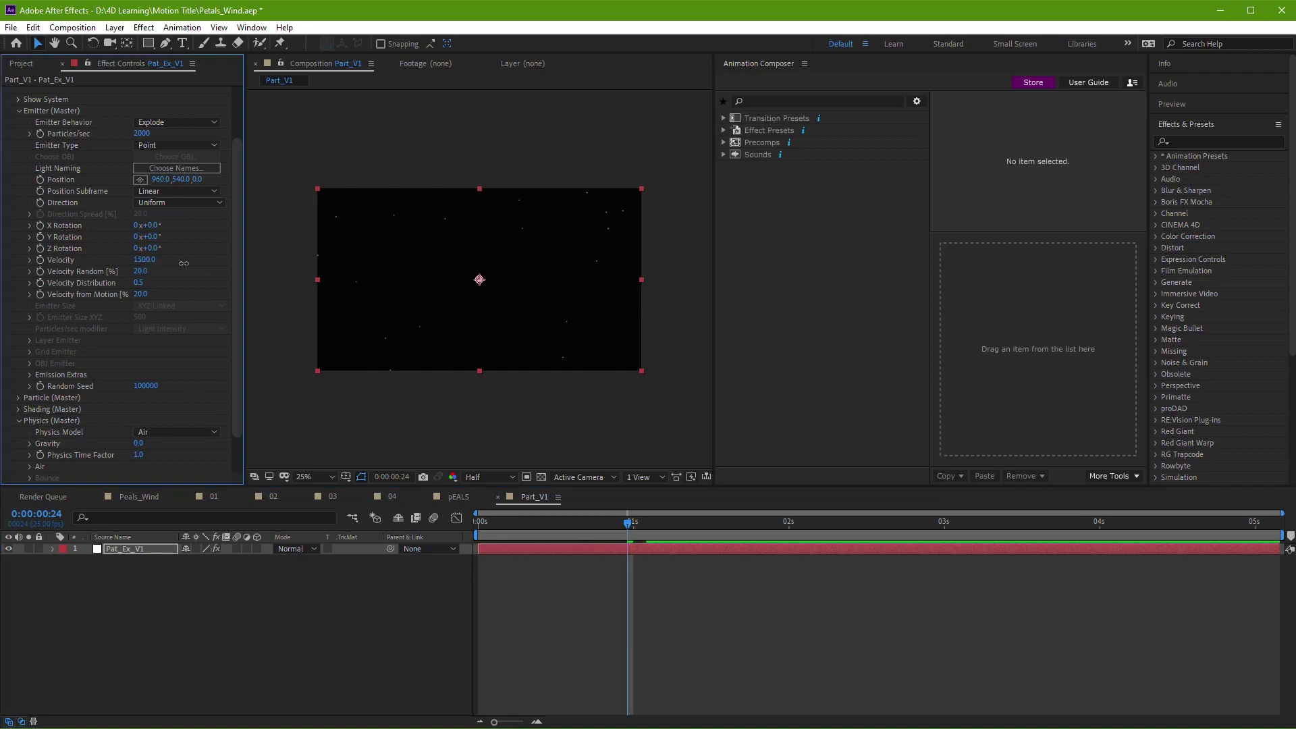
# Step: Expand the Air physics settings, set Air Resistance to 7.6, and return to the first frame
pyautogui.scroll(-1, 71, 449)
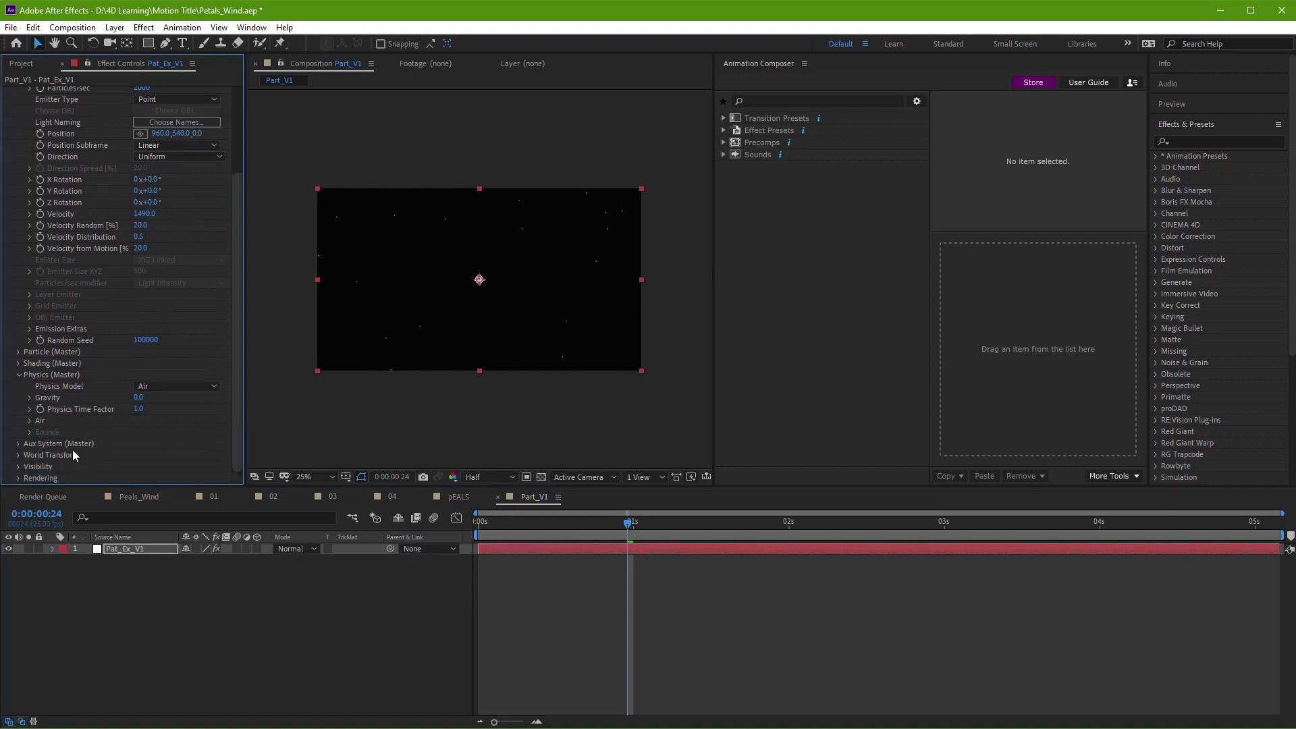
pyautogui.click(31, 419)
pyautogui.scroll(-2, 39, 419)
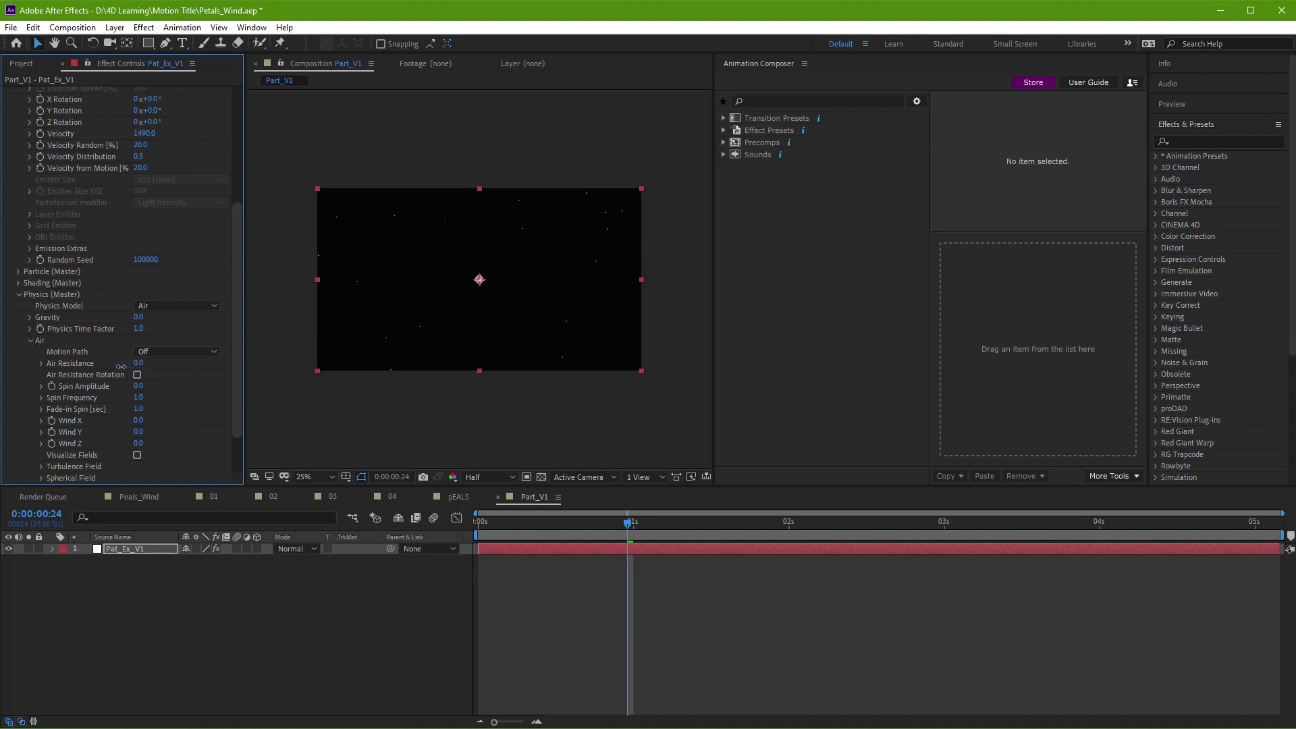
pyautogui.moveTo(79, 367); pyautogui.dragTo(113, 382)
pyautogui.click(608, 566)
pyautogui.moveTo(586, 525); pyautogui.dragTo(484, 524)
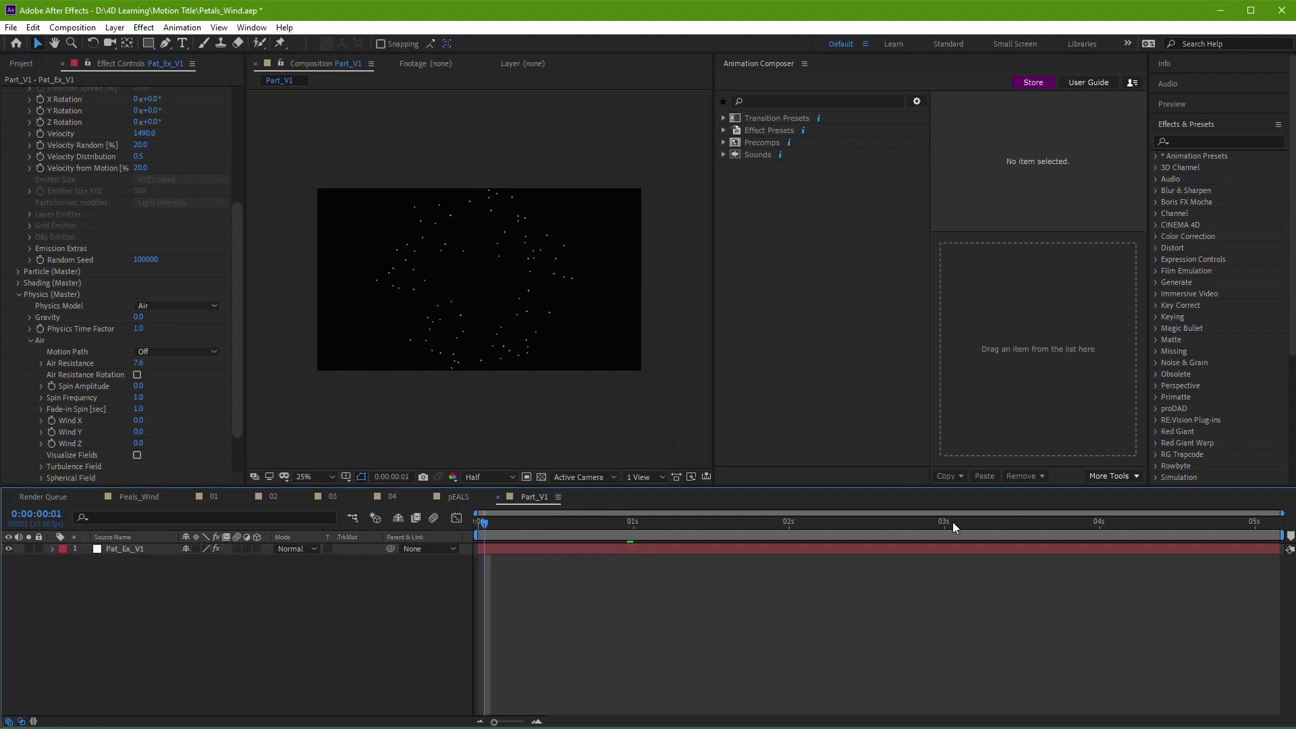
pyautogui.click(481, 525)
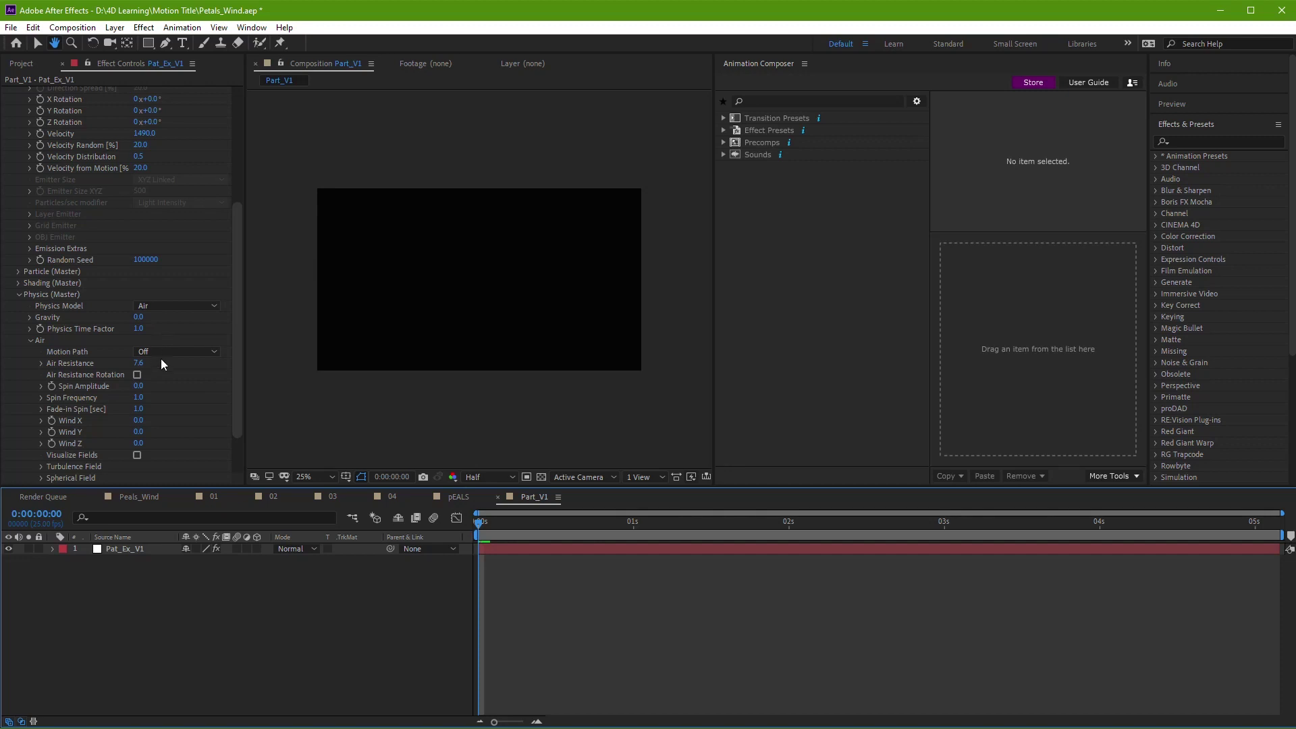
# Step: Set the Air Resistance to 8.5 and preview the burst from the first frame
pyautogui.moveTo(139, 363); pyautogui.dragTo(144, 363)
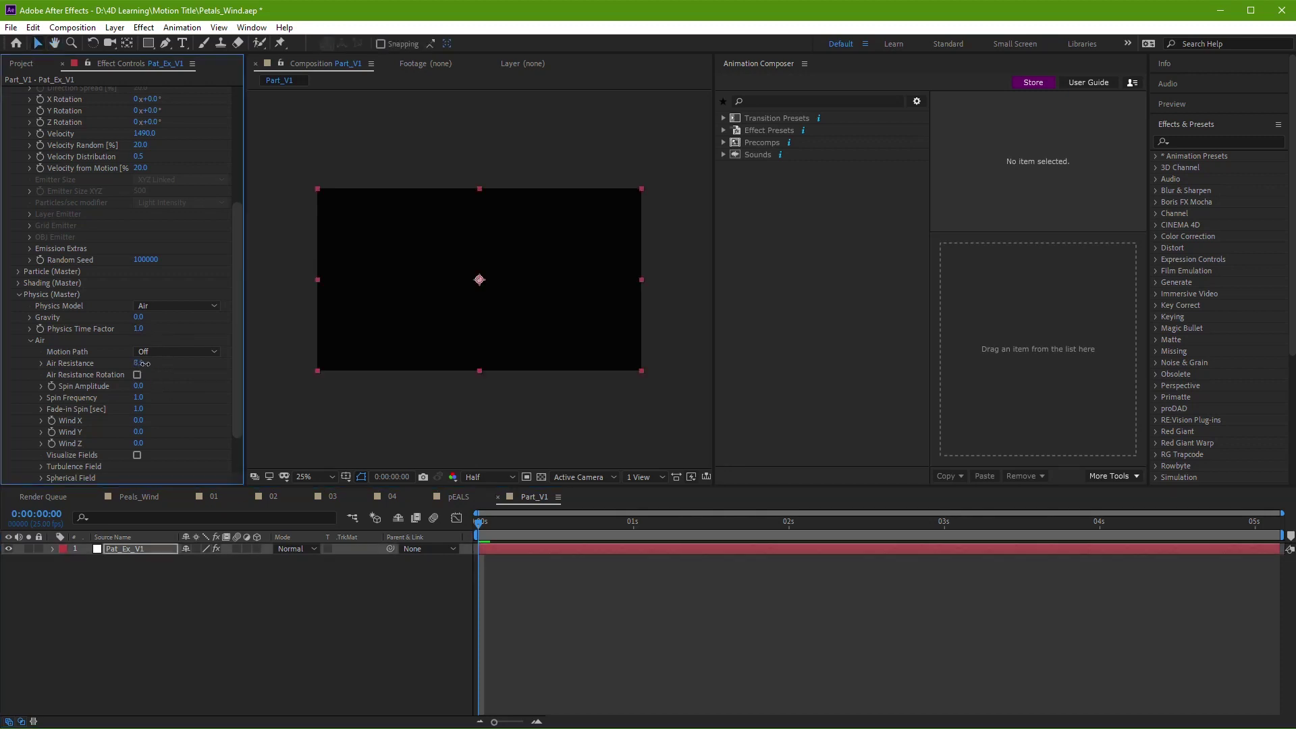
pyautogui.click(665, 628)
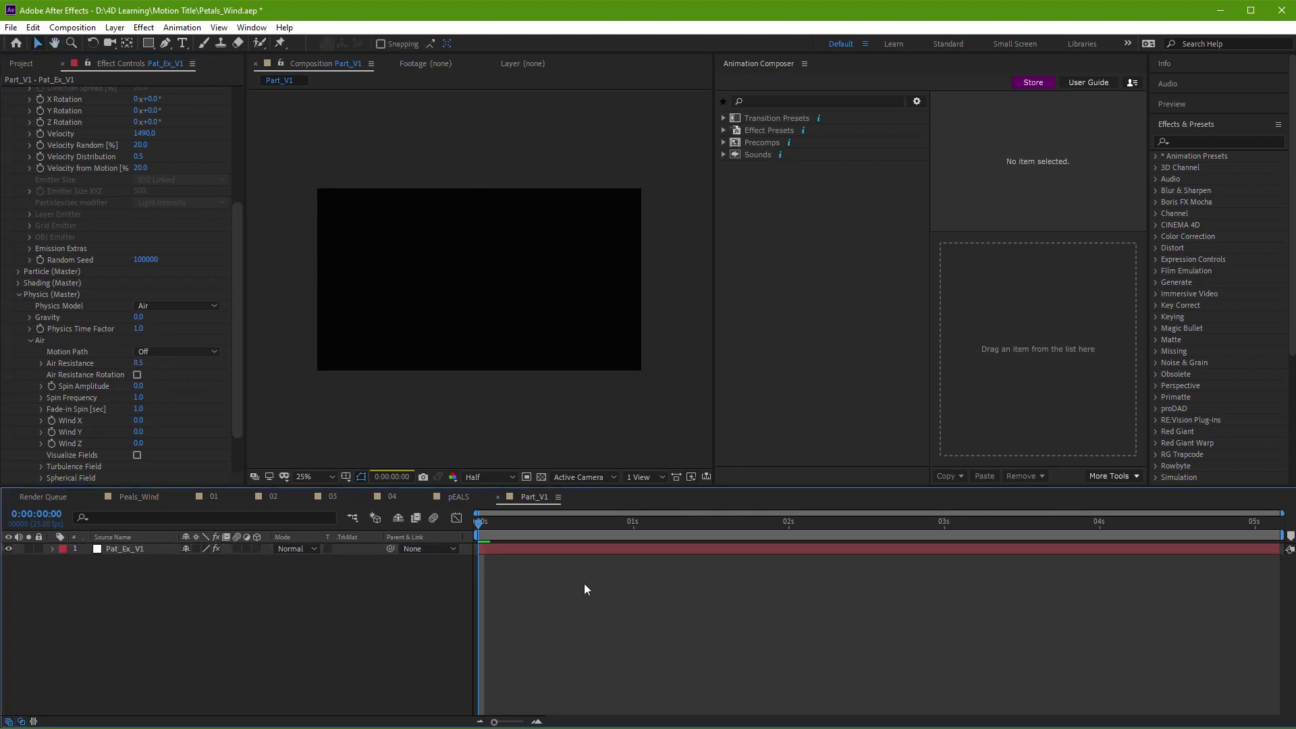
pyautogui.click(496, 478)
pyautogui.click(503, 526)
pyautogui.press('space')
pyautogui.moveTo(524, 525); pyautogui.dragTo(704, 552)
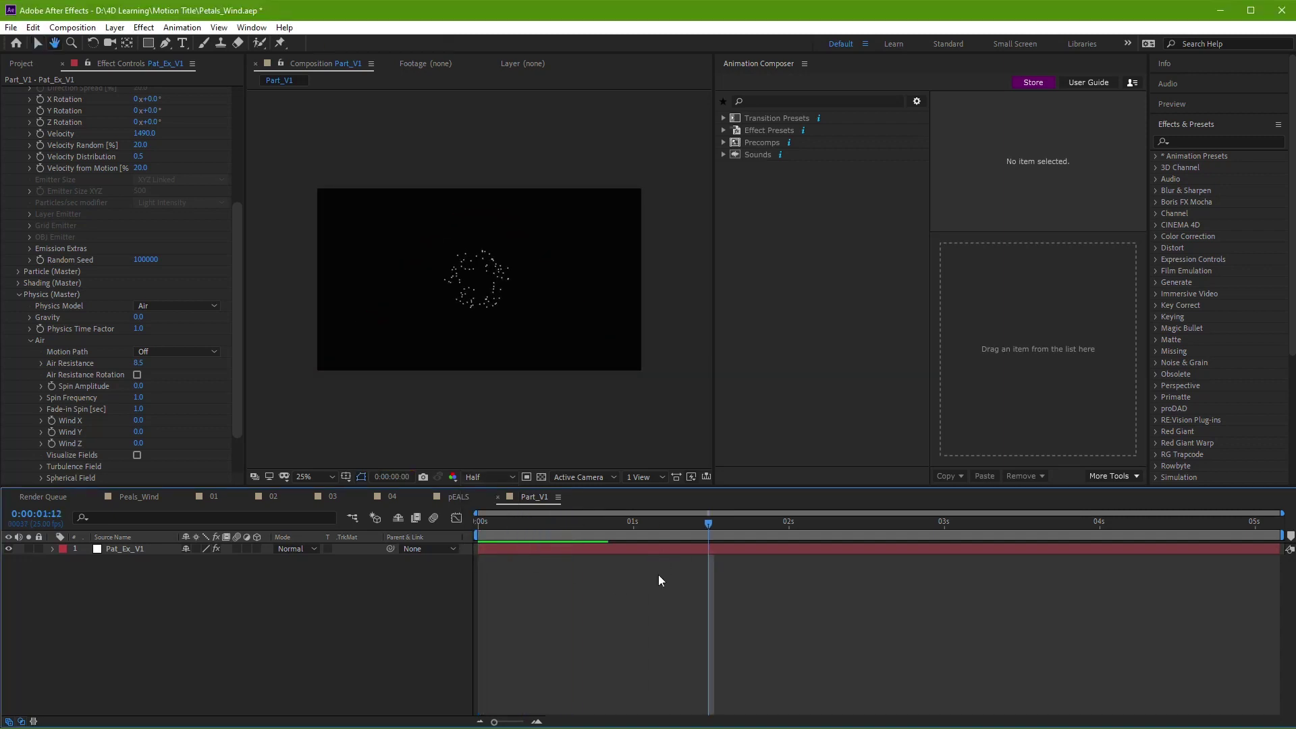
pyautogui.press('Home')
pyautogui.press('space')
pyautogui.press('space')
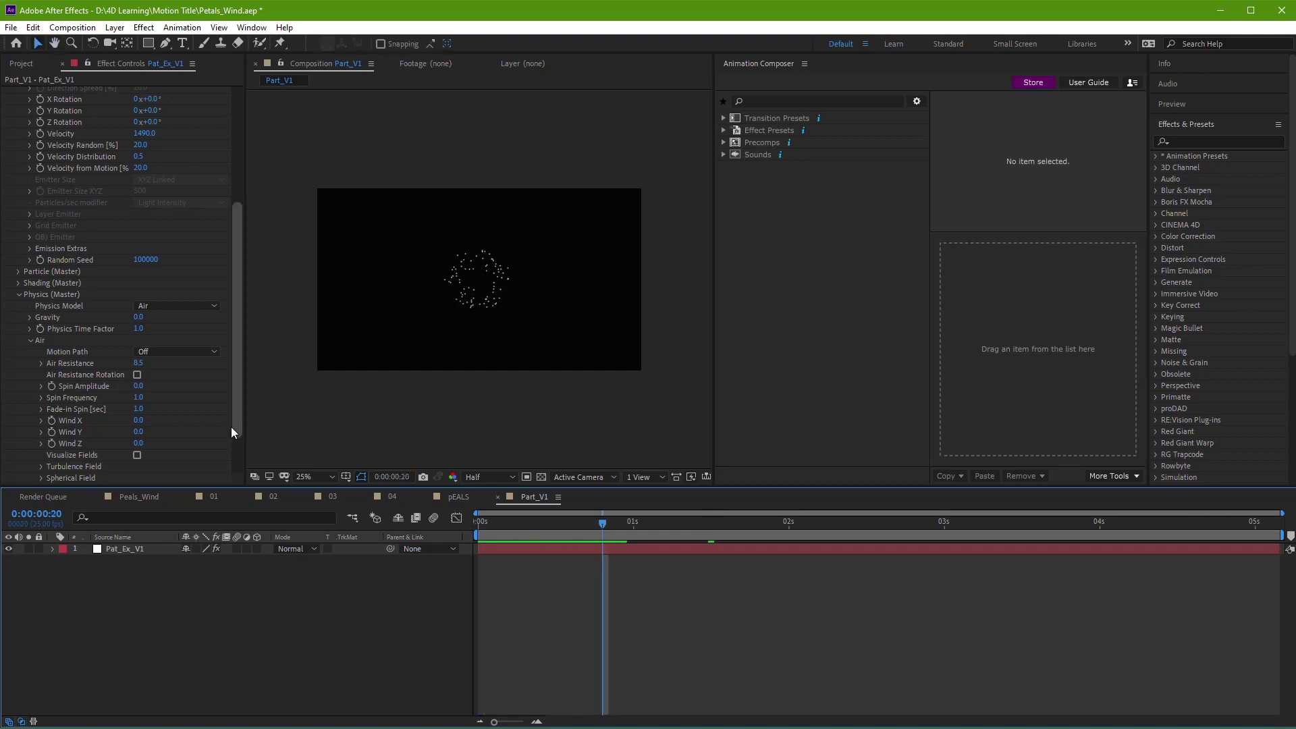
# Step: Reset the Air Resistance to 0 and preview the burst up to 0:00:00:15 for comparison
pyautogui.moveTo(137, 367); pyautogui.dragTo(154, 367)
pyautogui.click(138, 363)
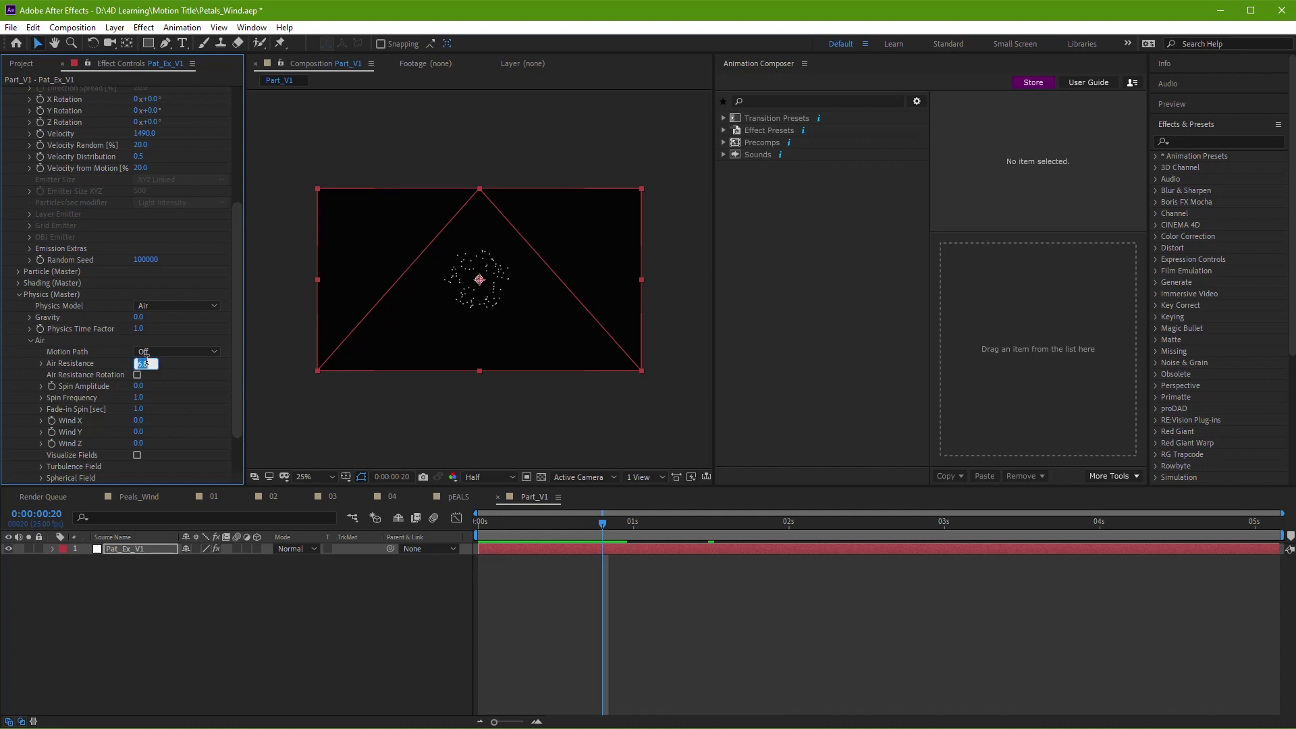
pyautogui.write('0')
pyautogui.press('Return')
pyautogui.moveTo(557, 523); pyautogui.dragTo(527, 523)
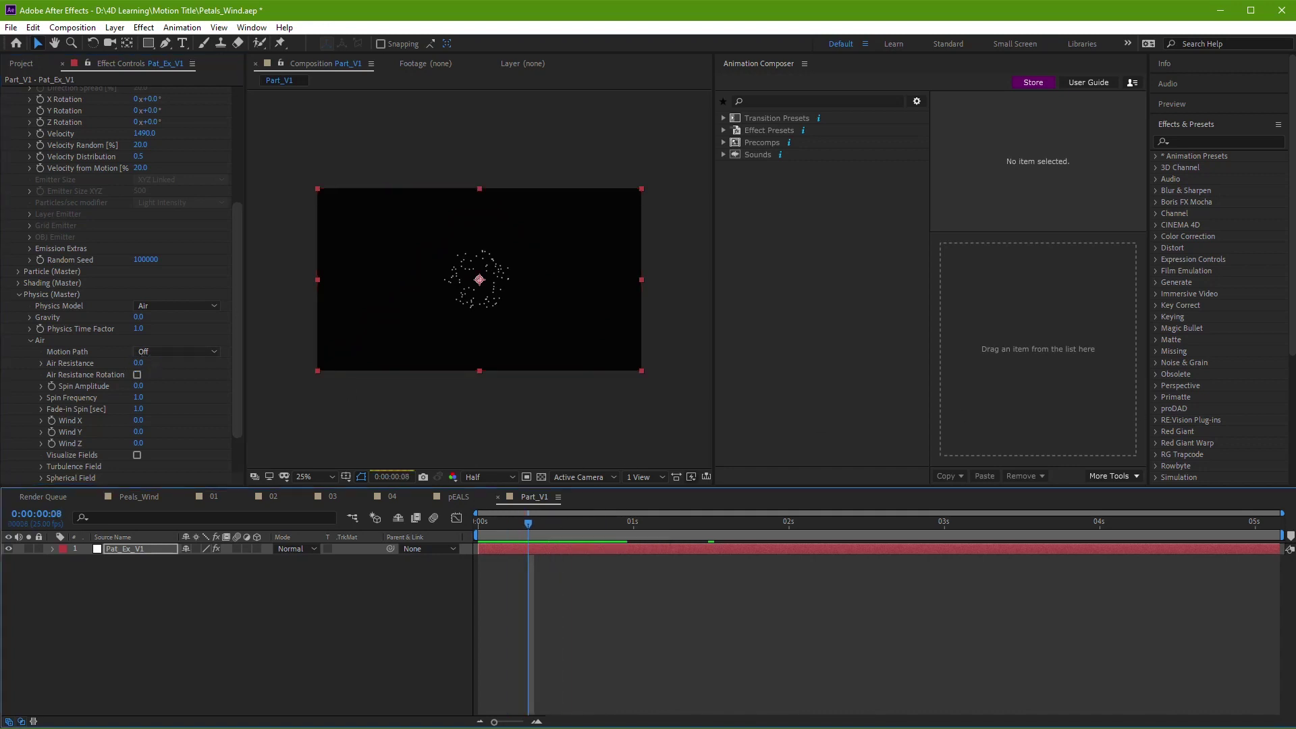
pyautogui.click(509, 523)
pyautogui.click(530, 560)
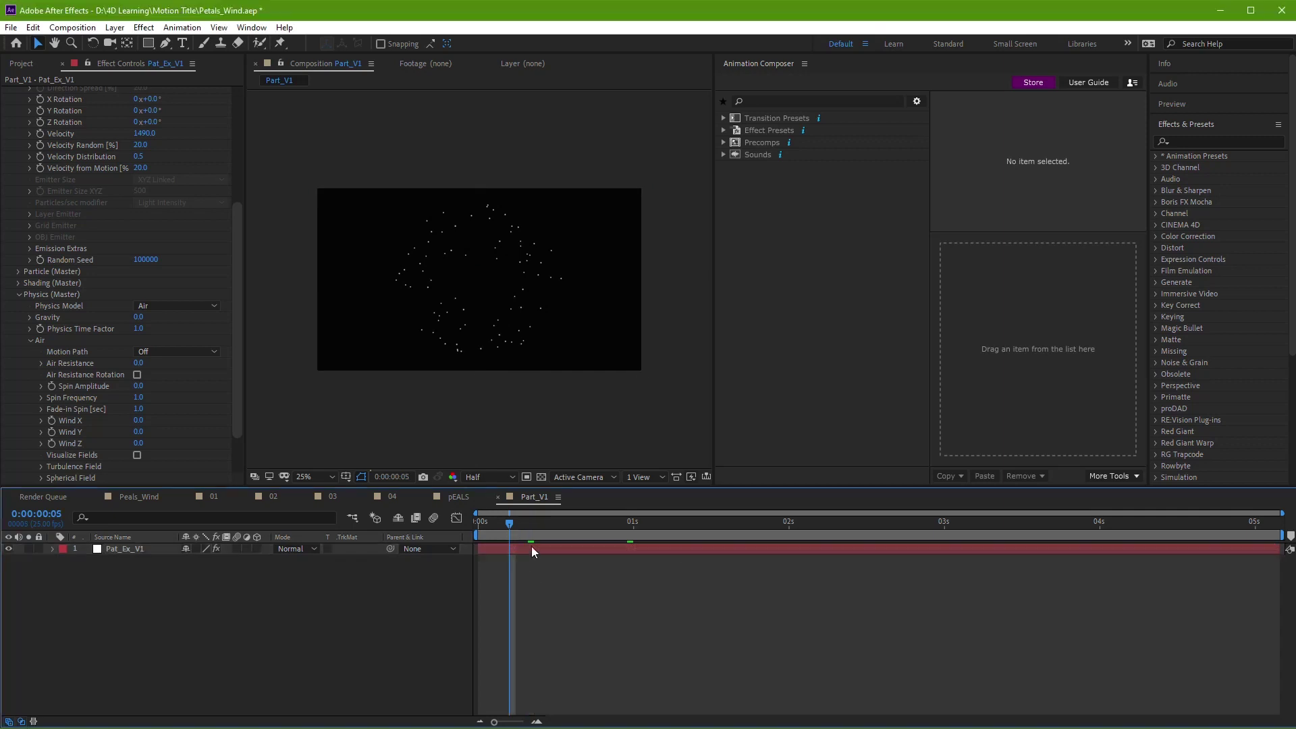
pyautogui.press('Home')
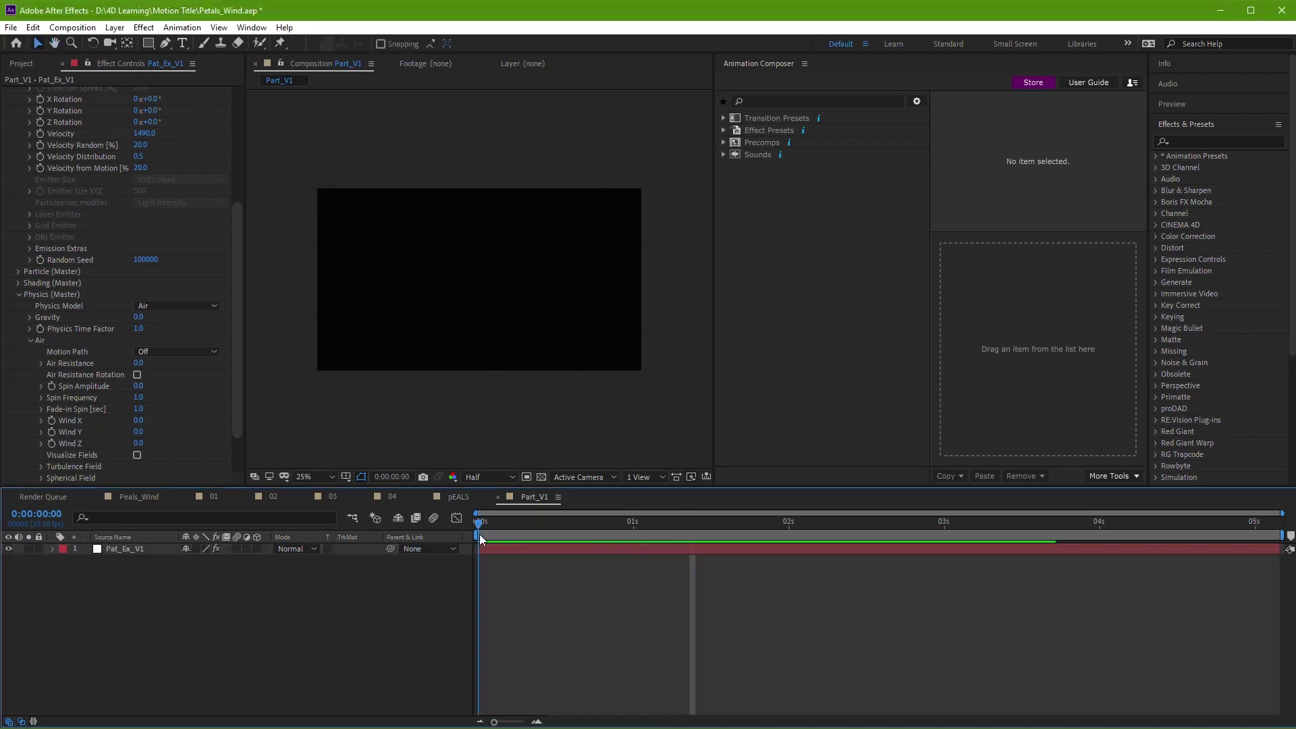
pyautogui.moveTo(479, 533); pyautogui.dragTo(572, 538)
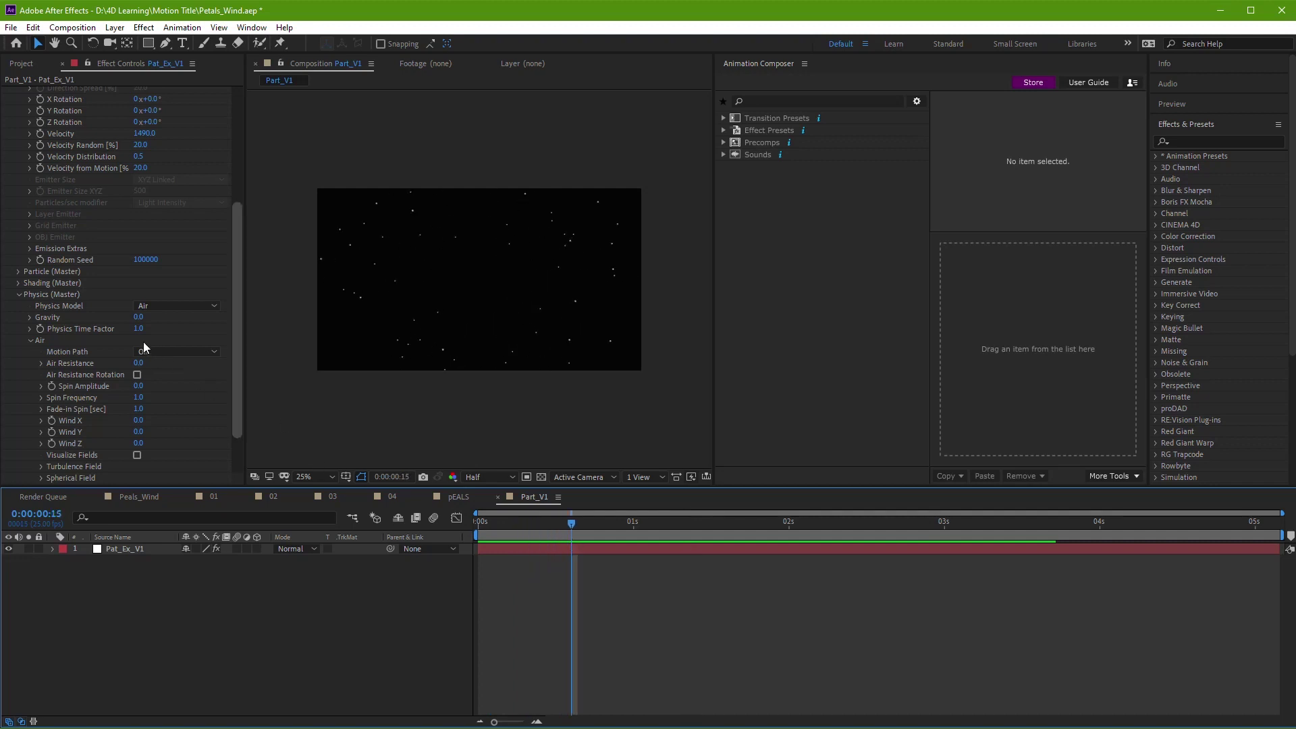
# Step: Set the Air Resistance in the Air physics settings to 4.2
pyautogui.moveTo(140, 363); pyautogui.dragTo(158, 363)
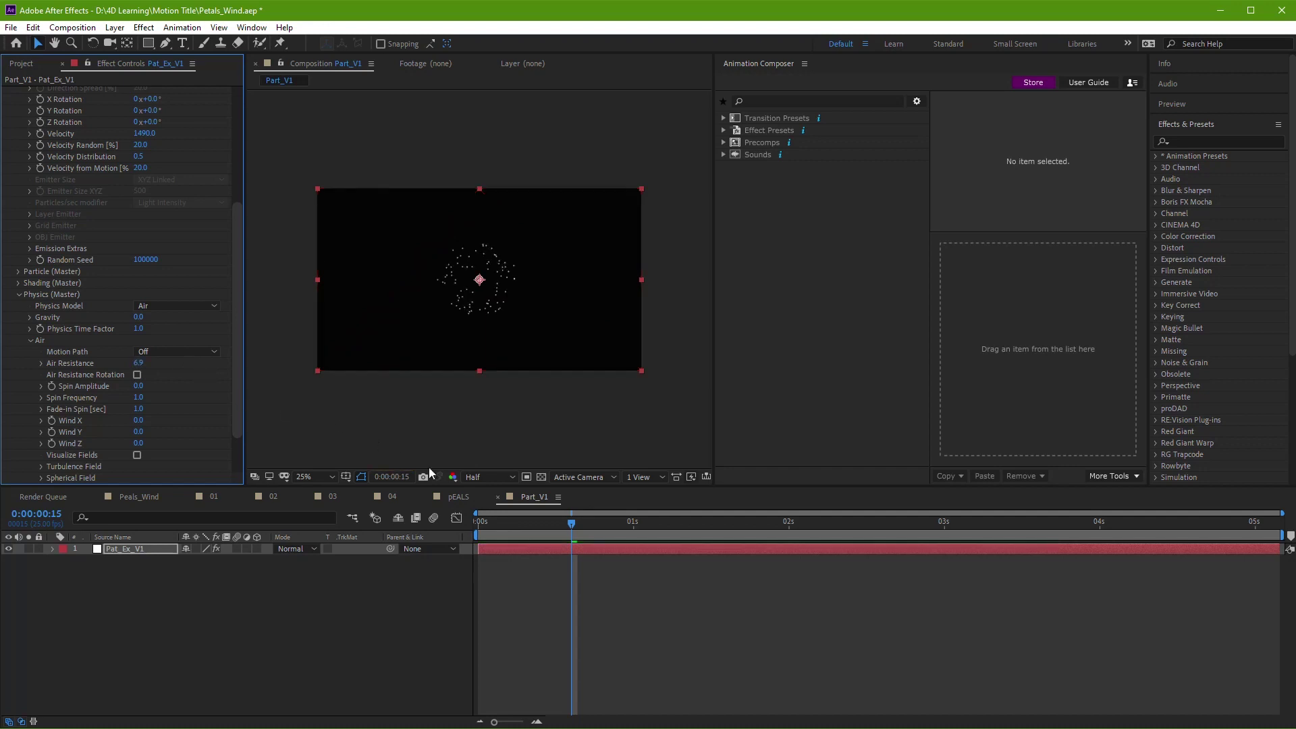
pyautogui.moveTo(140, 363)
pyautogui.mouseDown()
pyautogui.moveTo(126, 364)
pyautogui.moveTo(145, 376)
pyautogui.mouseUp()
pyautogui.scroll(3, 156, 224)
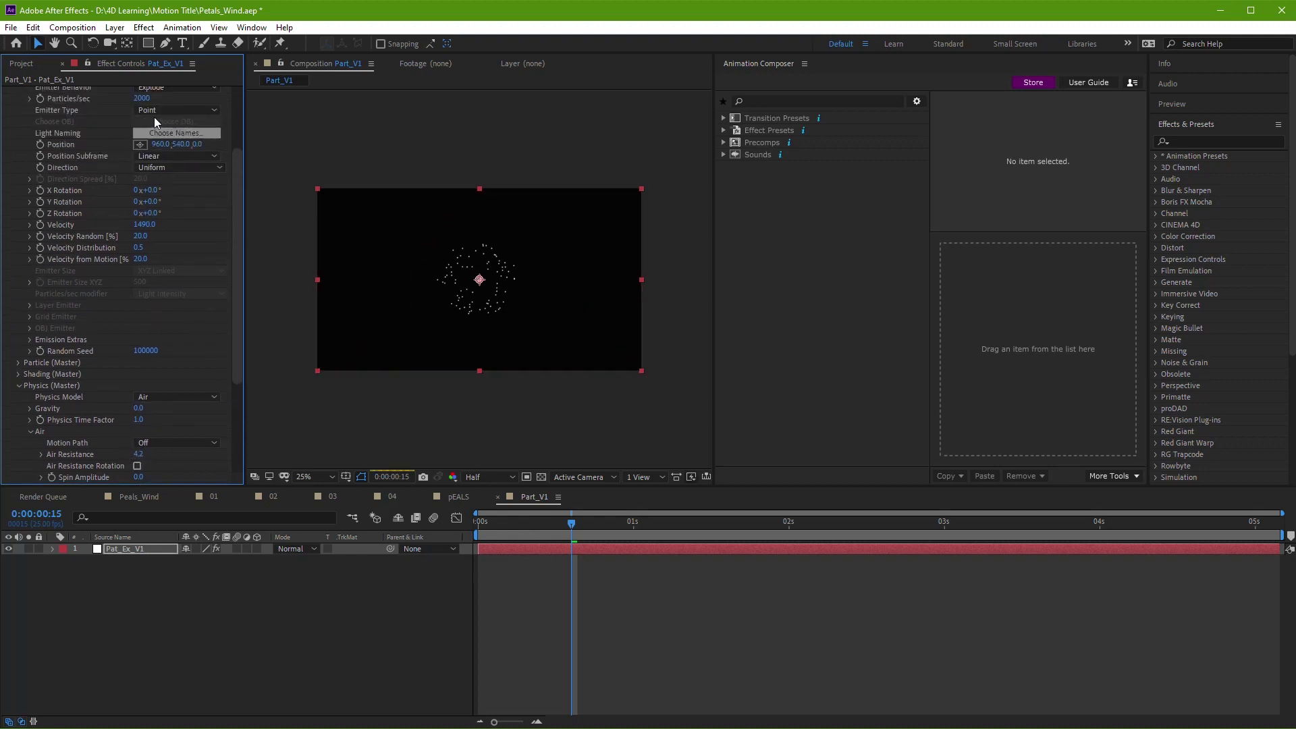
# Step: Set the Air Resistance to 2 and preview the burst from the first frame
pyautogui.scroll(-2, 160, 423)
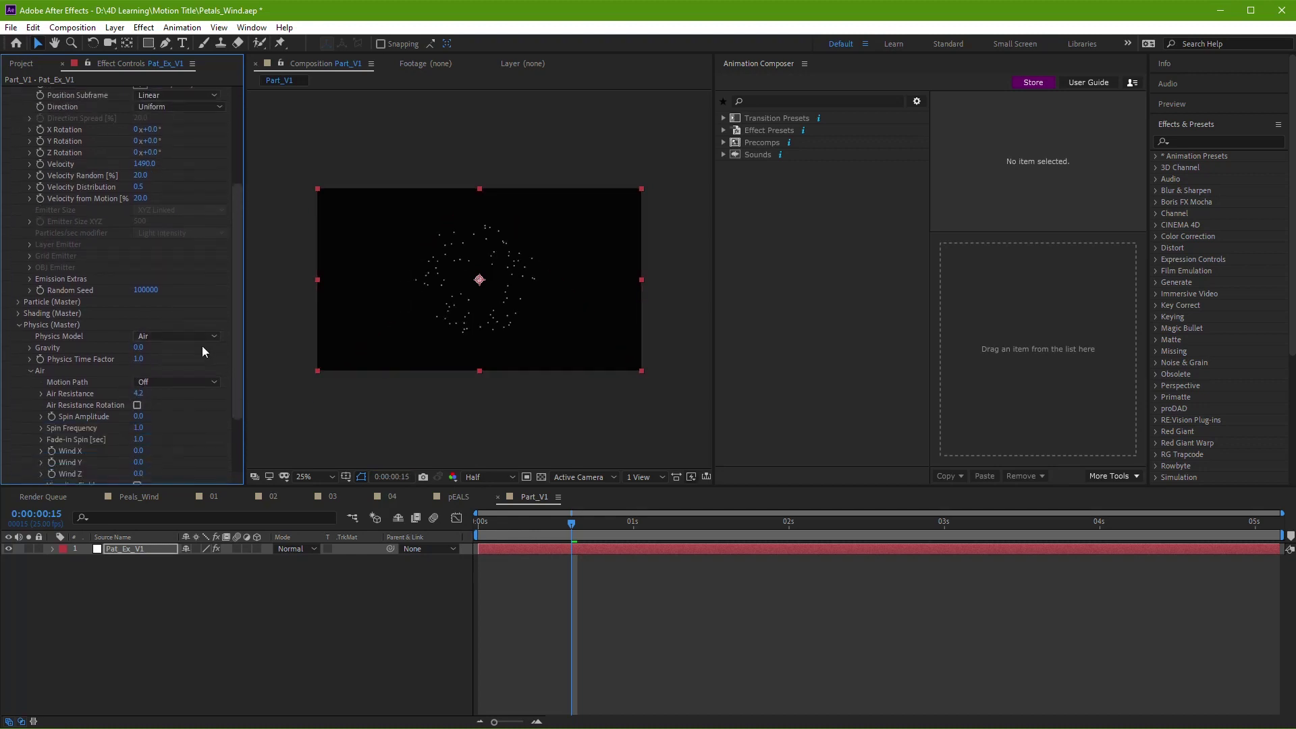
pyautogui.click(137, 394)
pyautogui.write('2')
pyautogui.press('Return')
pyautogui.moveTo(494, 521); pyautogui.dragTo(452, 531)
pyautogui.press('space')
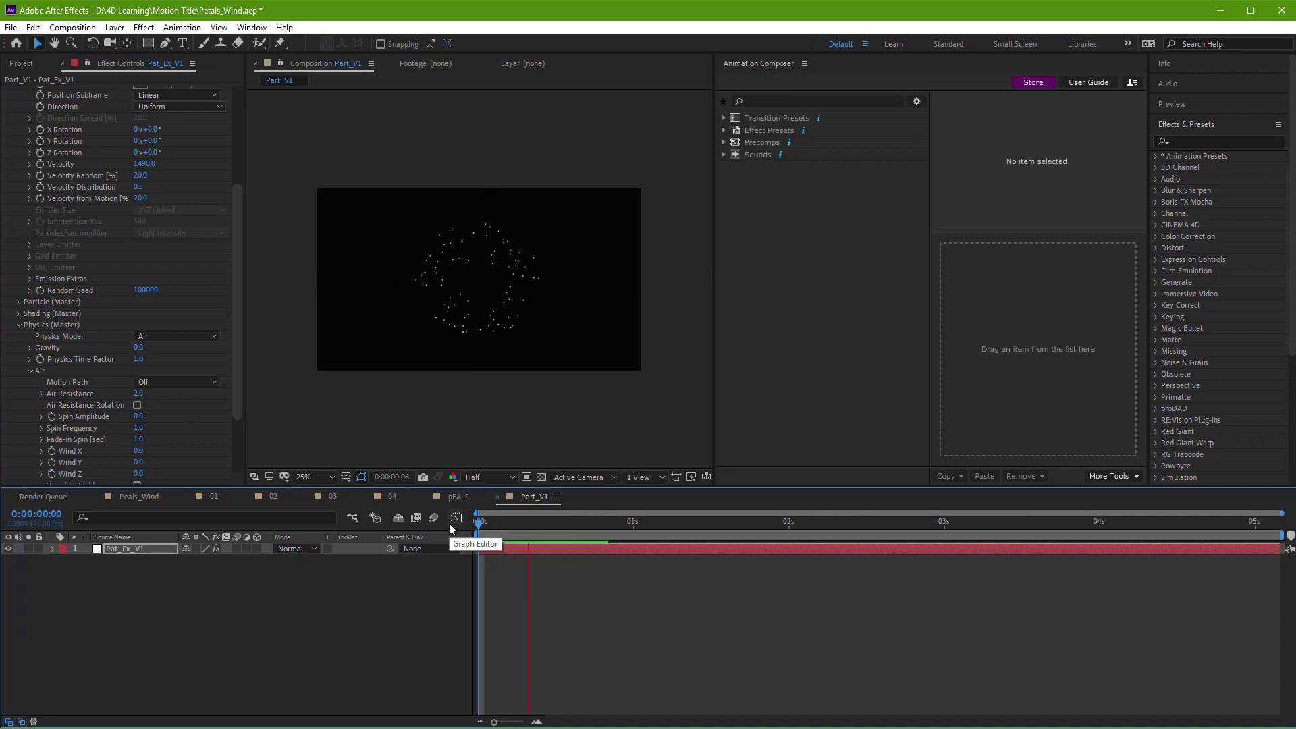
pyautogui.press('space')
# Step: Set the Air Resistance to 3 and replay the burst from the first frame
pyautogui.click(141, 393)
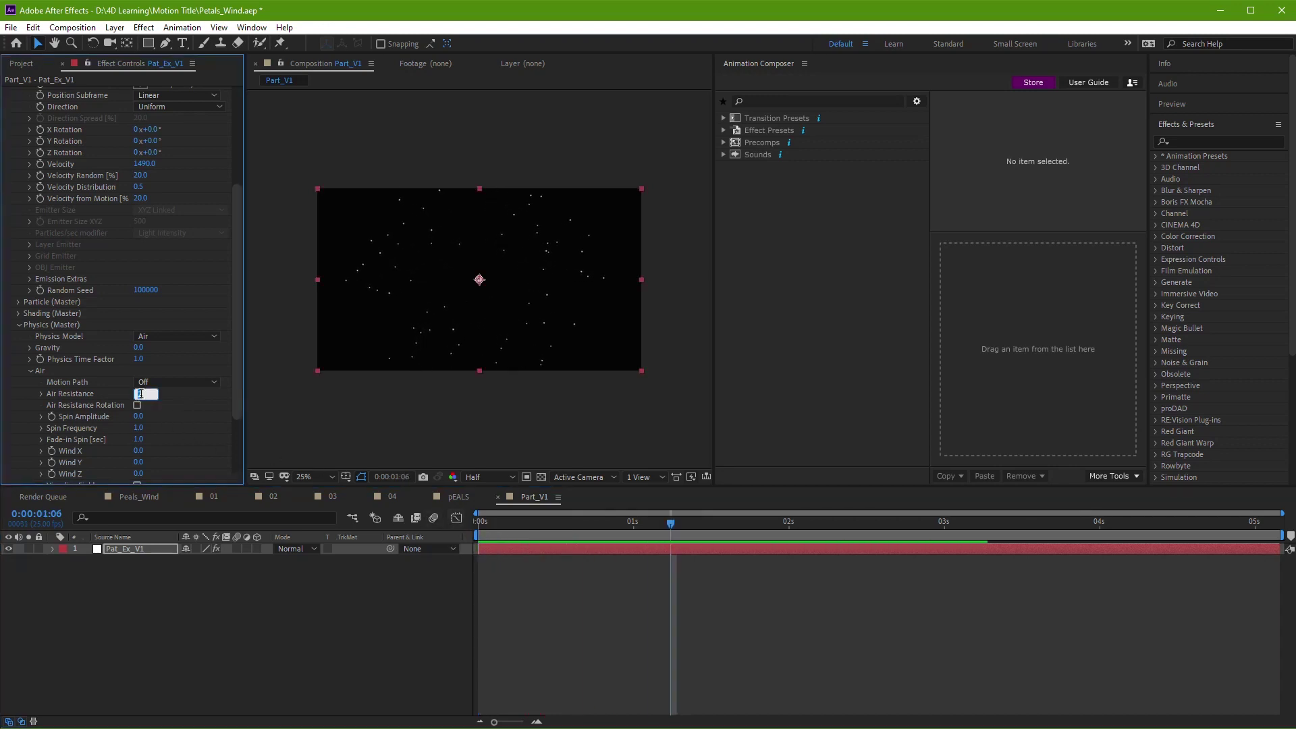
pyautogui.write('3')
pyautogui.press('Return')
pyautogui.click(548, 596)
pyautogui.moveTo(492, 523); pyautogui.dragTo(467, 532)
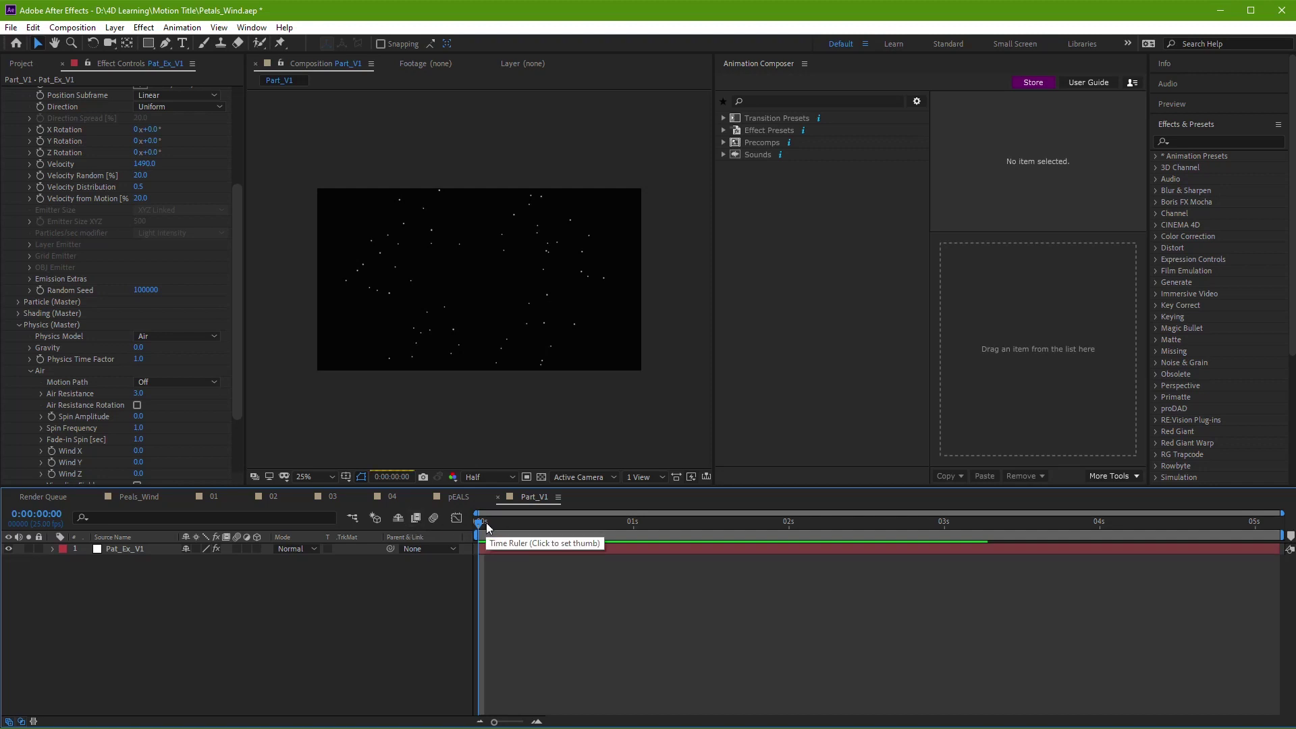
pyautogui.press('space')
pyautogui.press('space')
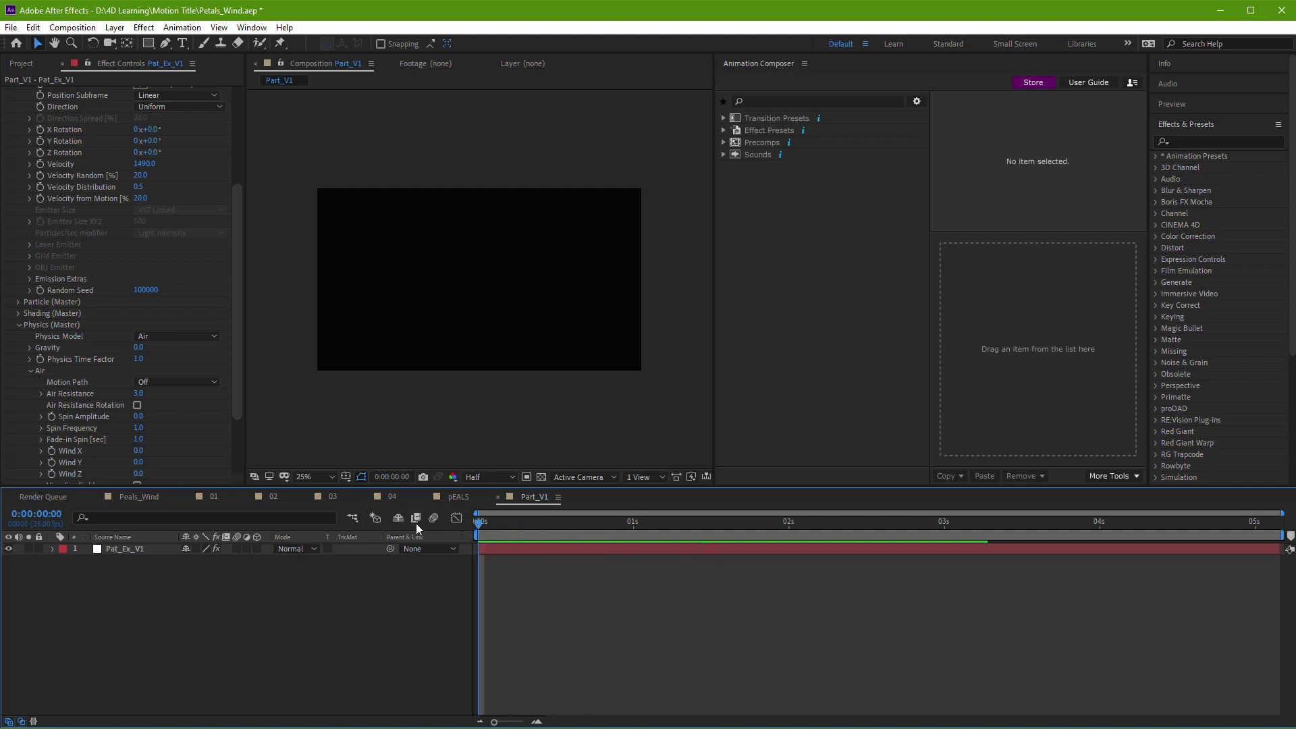
pyautogui.press('space')
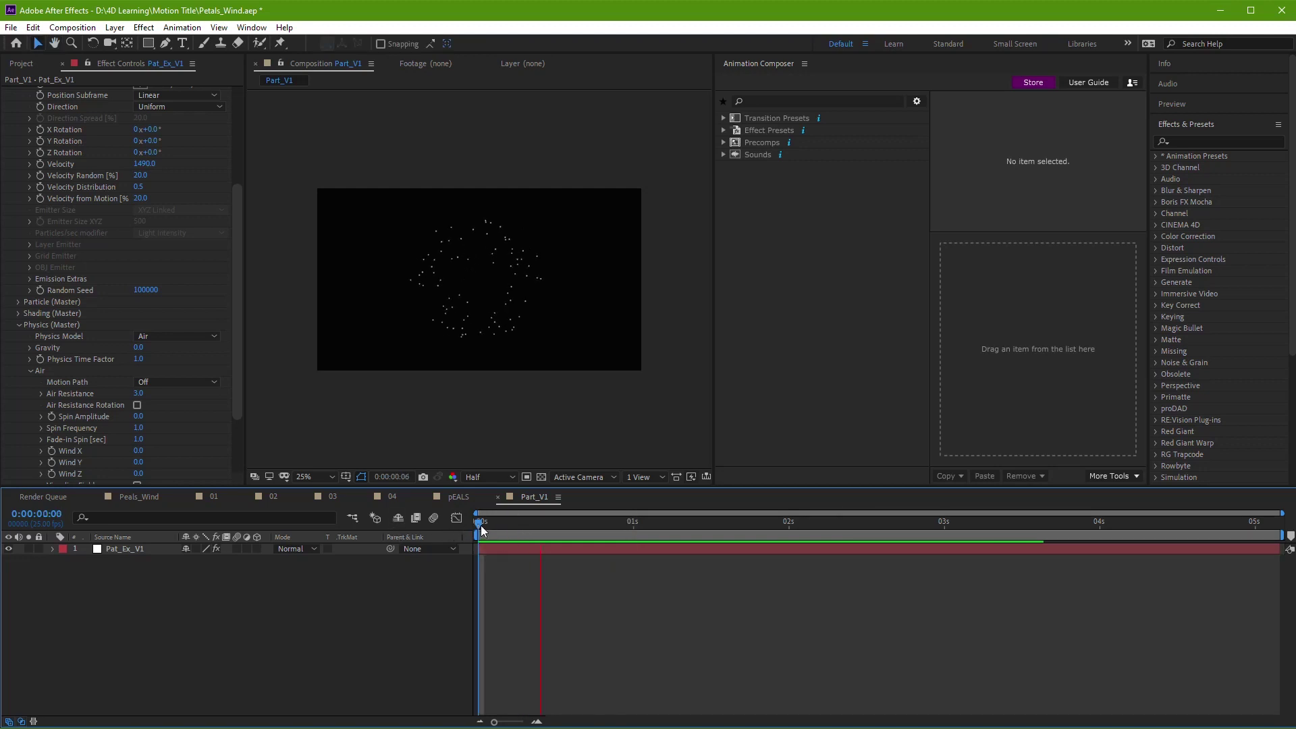
# Step: Collapse the Physics (Master) settings and expand the Particle (Master) settings
pyautogui.click(20, 325)
pyautogui.click(19, 409)
pyautogui.scroll(-5, 183, 338)
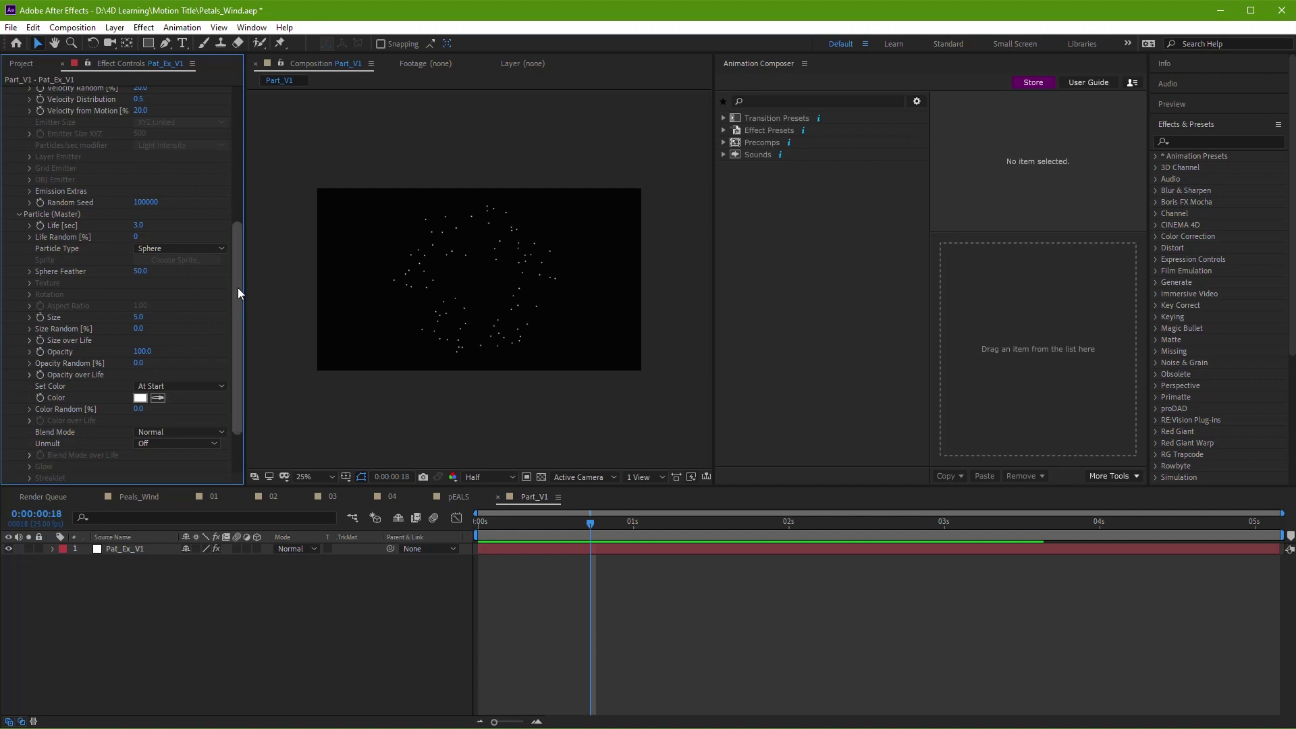
pyautogui.scroll(-2, 233, 338)
# Step: Try Textured Polygon as the particle type at another frame, and switch the type back to Sphere
pyautogui.click(185, 180)
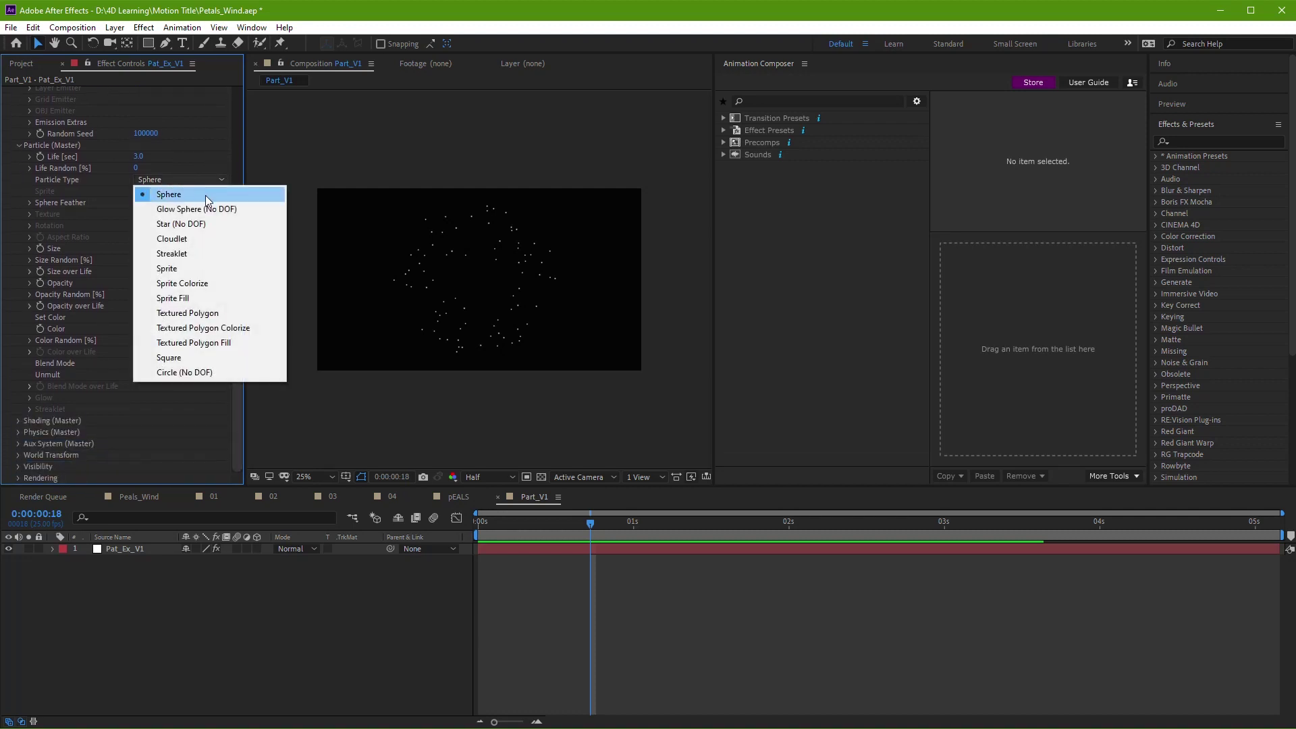
pyautogui.click(205, 315)
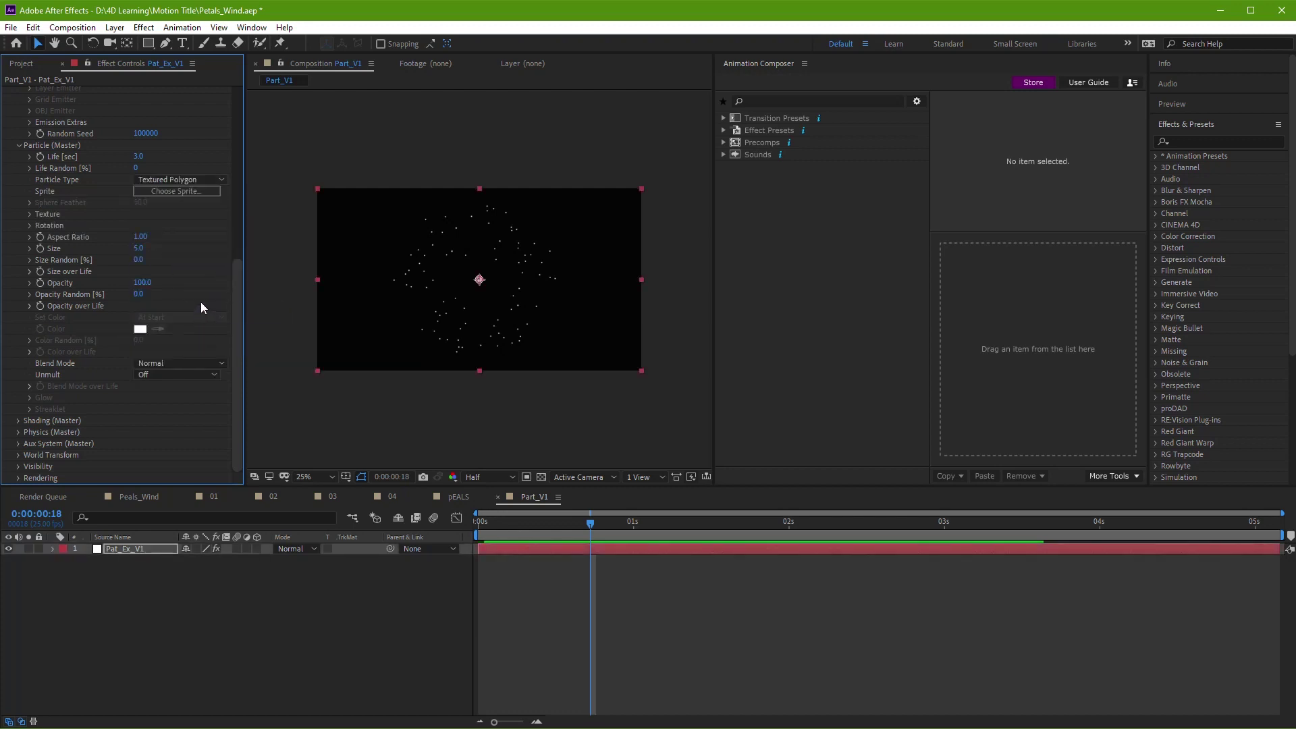
pyautogui.click(545, 532)
pyautogui.click(186, 179)
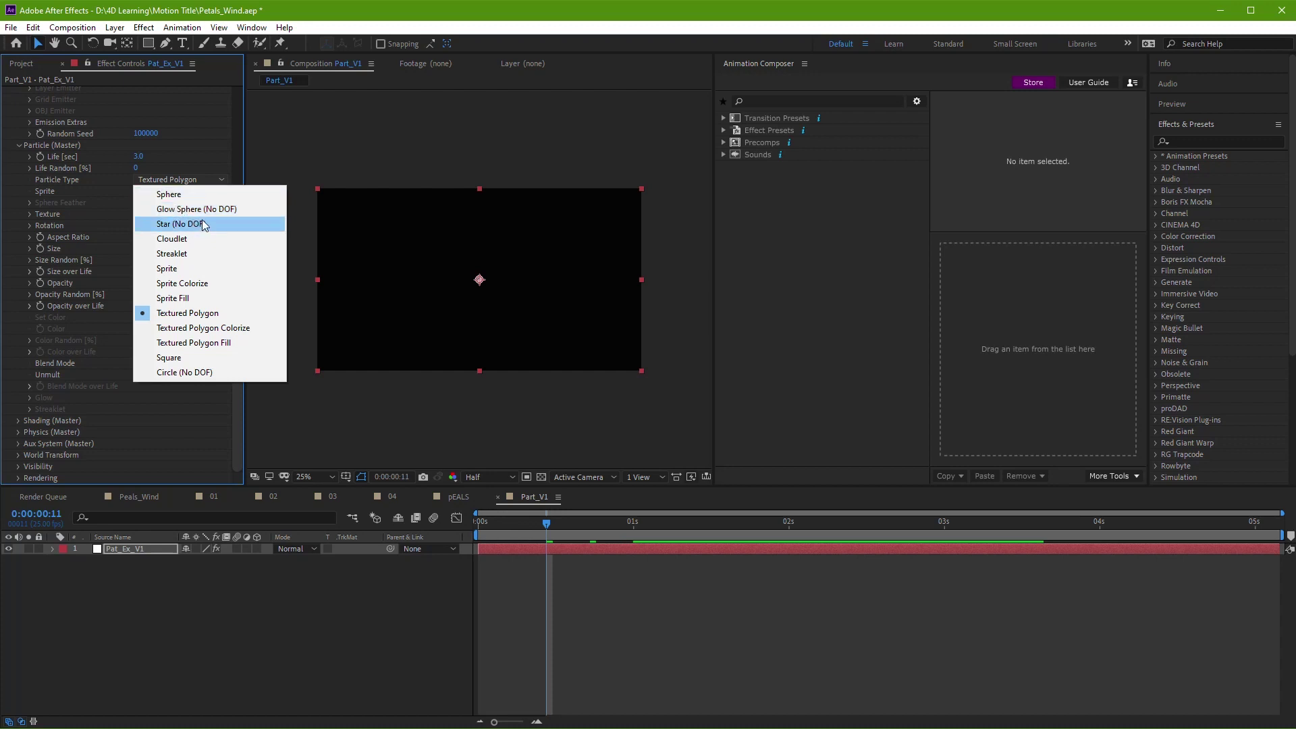
pyautogui.click(199, 195)
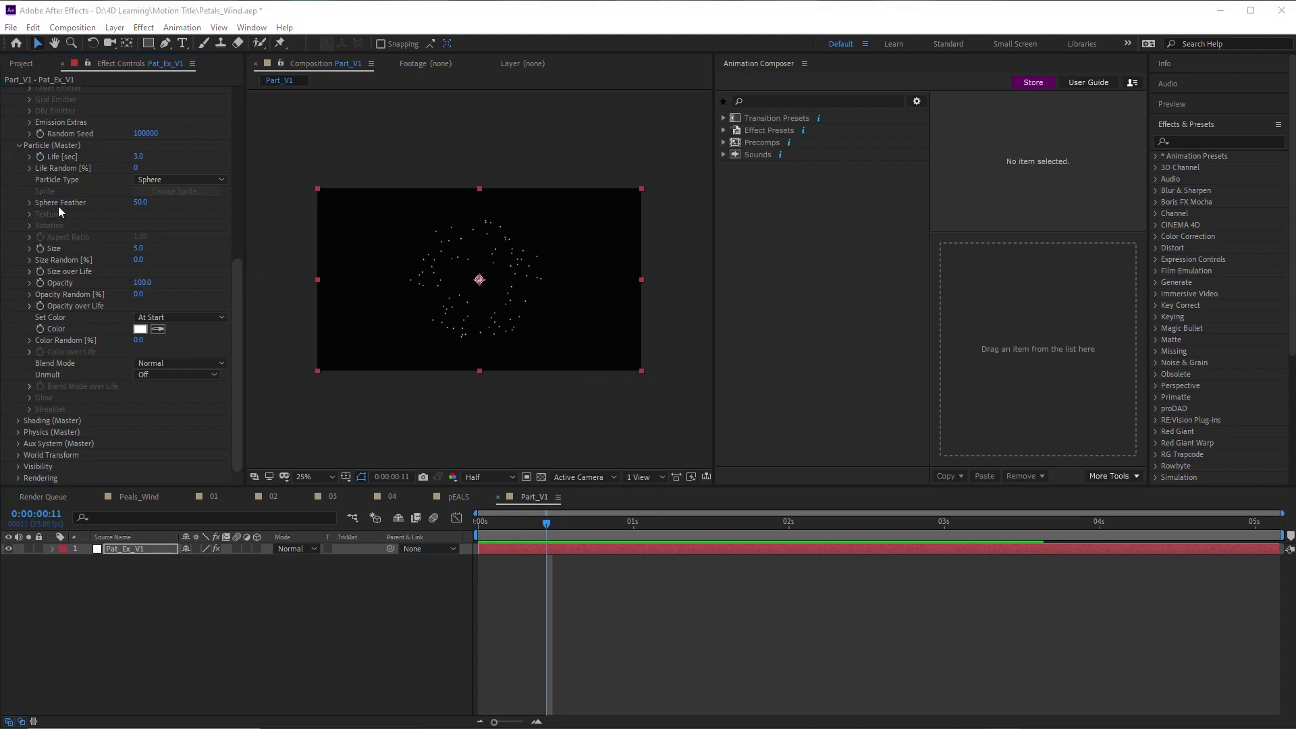
# Step: Set the particles' Sphere Feather to 100 and the emitter's Particles/sec to 1000
pyautogui.moveTo(140, 202); pyautogui.dragTo(316, 210)
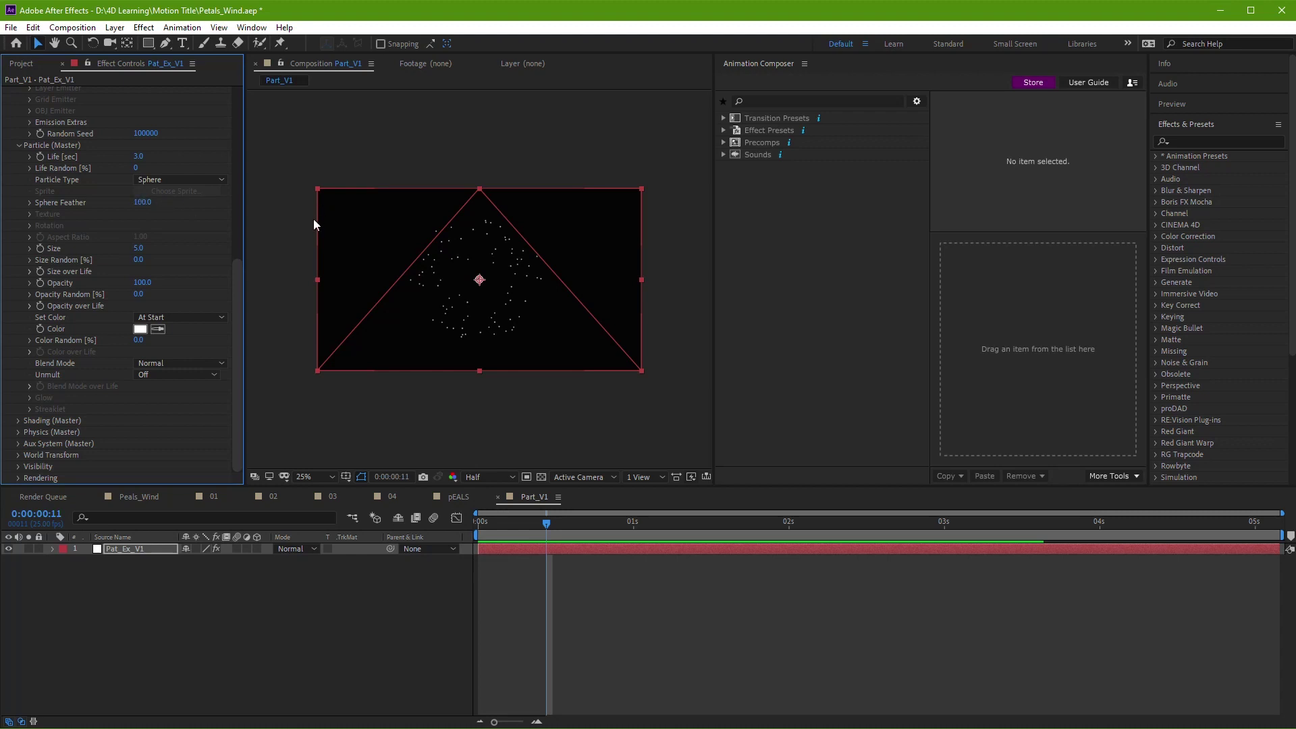
pyautogui.scroll(5, 152, 138)
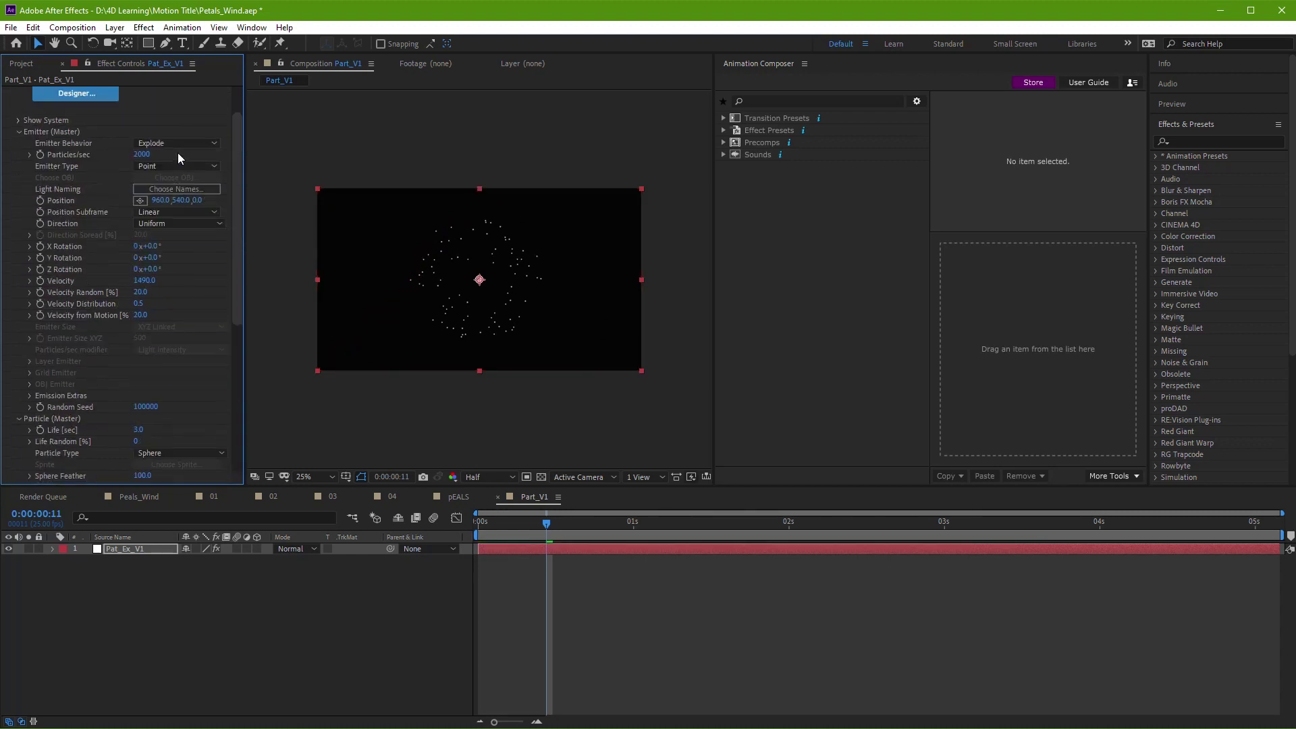
pyautogui.click(145, 155)
pyautogui.write('1000')
pyautogui.press('Return')
# Step: Preview the burst with the reduced particle rate from the first frame
pyautogui.click(509, 528)
pyautogui.moveTo(510, 527); pyautogui.dragTo(467, 528)
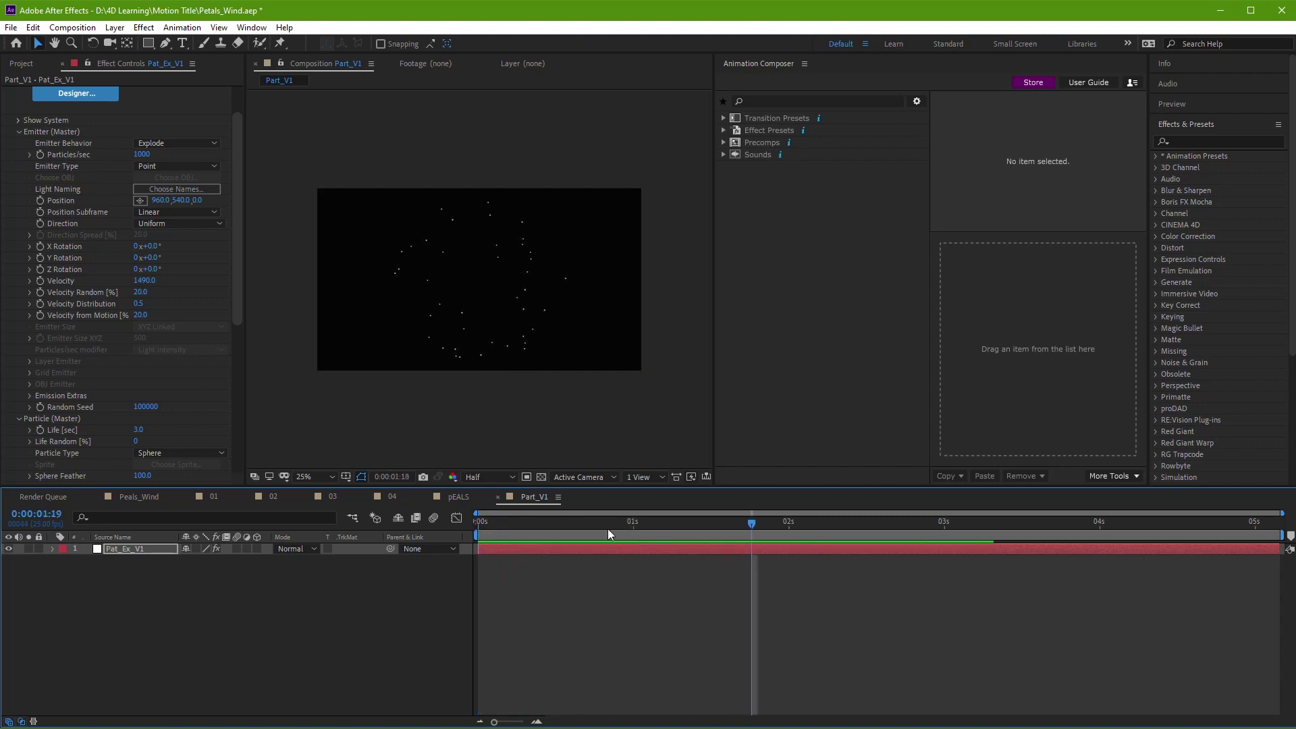
pyautogui.press('space')
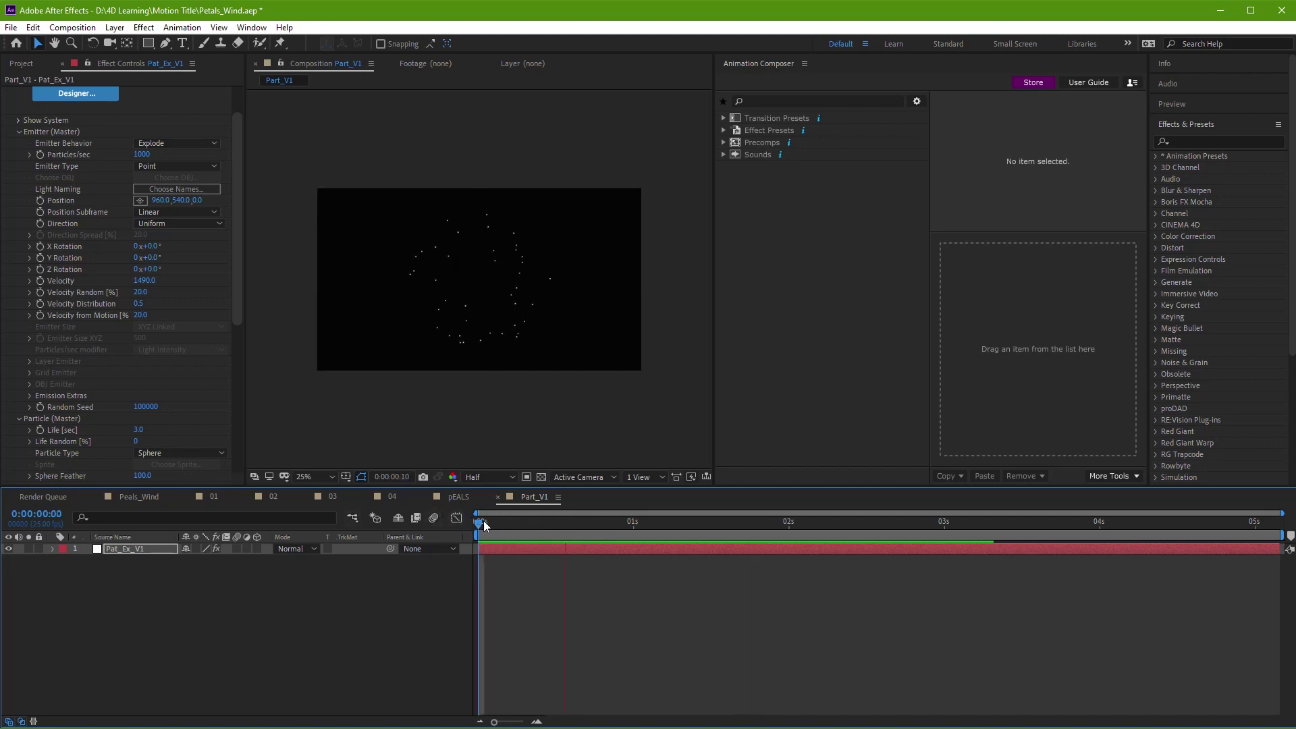
pyautogui.press('space')
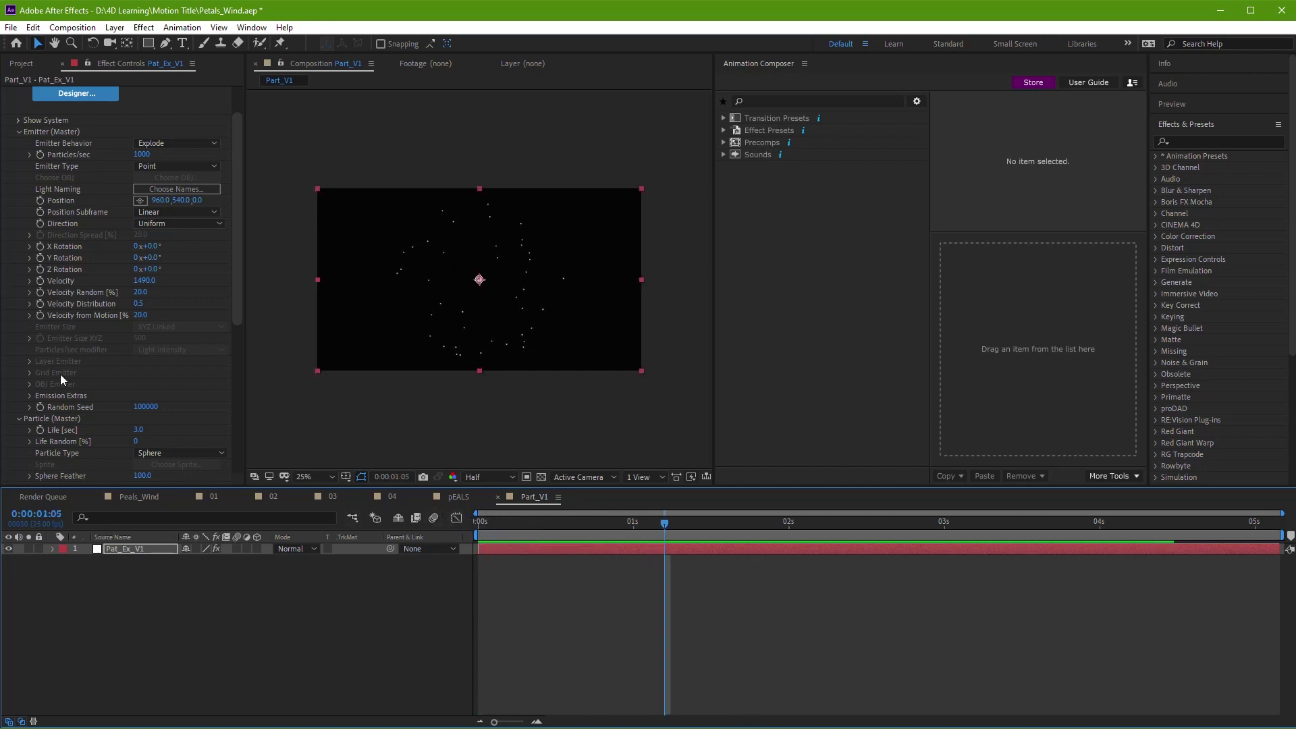
# Step: Set the particle Life to 1 second, preview the burst from the start, and go to 0:00:00:09
pyautogui.click(139, 430)
pyautogui.write('1')
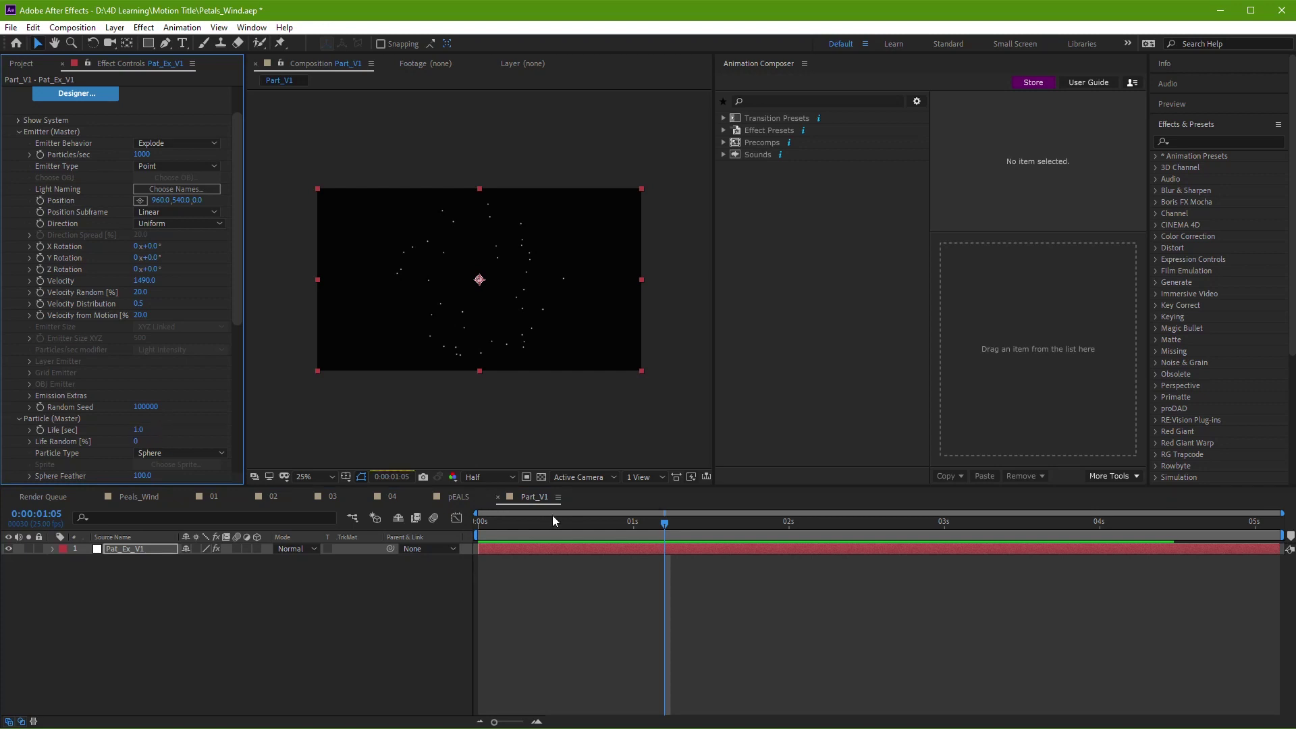
pyautogui.press('space')
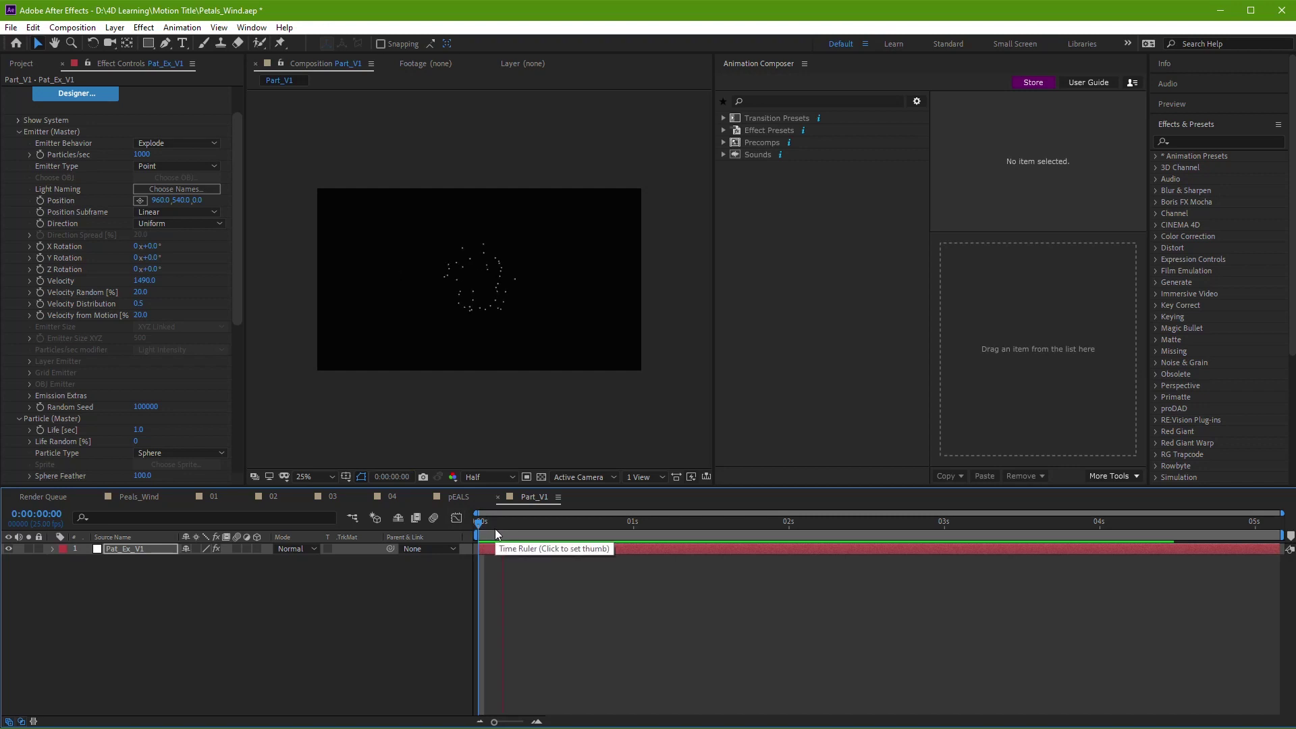
pyautogui.click(533, 523)
# Step: Expand the Size over Life graph, widen the effect settings area, and apply the linear preset falling from full size to zero
pyautogui.click(30, 429)
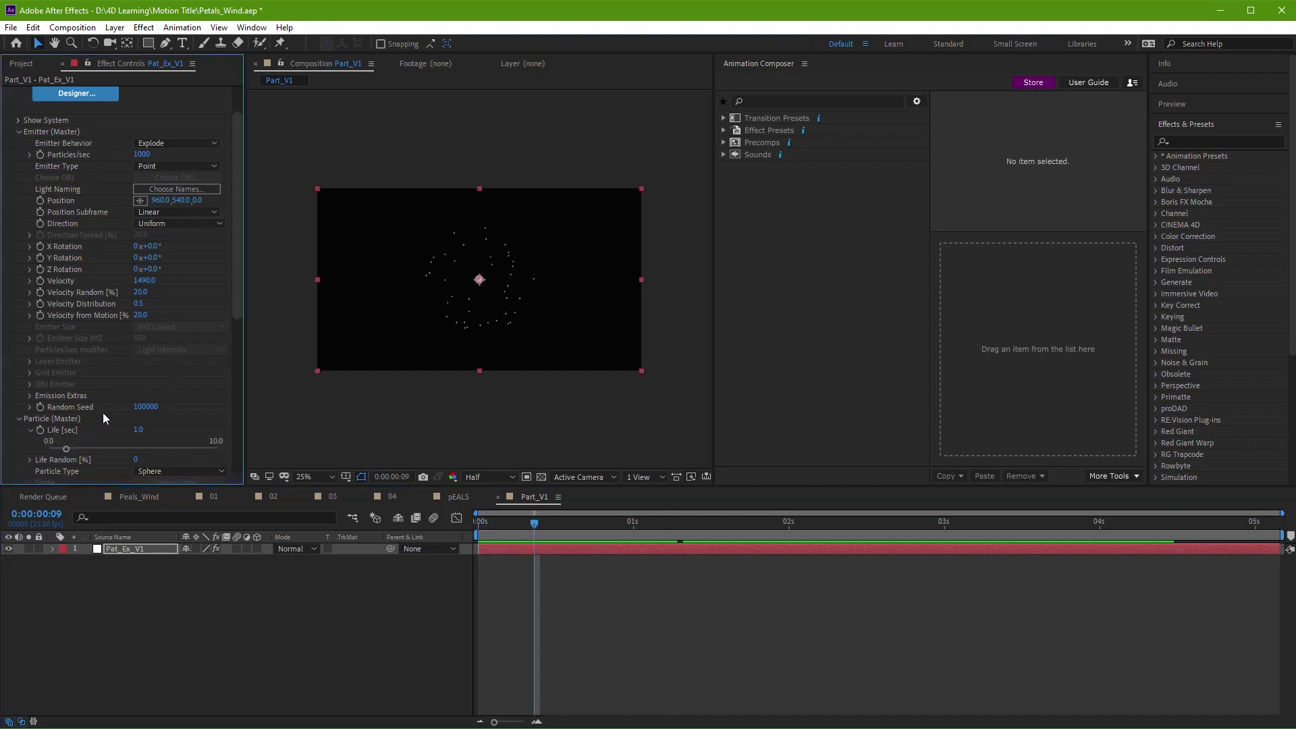
pyautogui.scroll(-3, 68, 411)
pyautogui.click(30, 442)
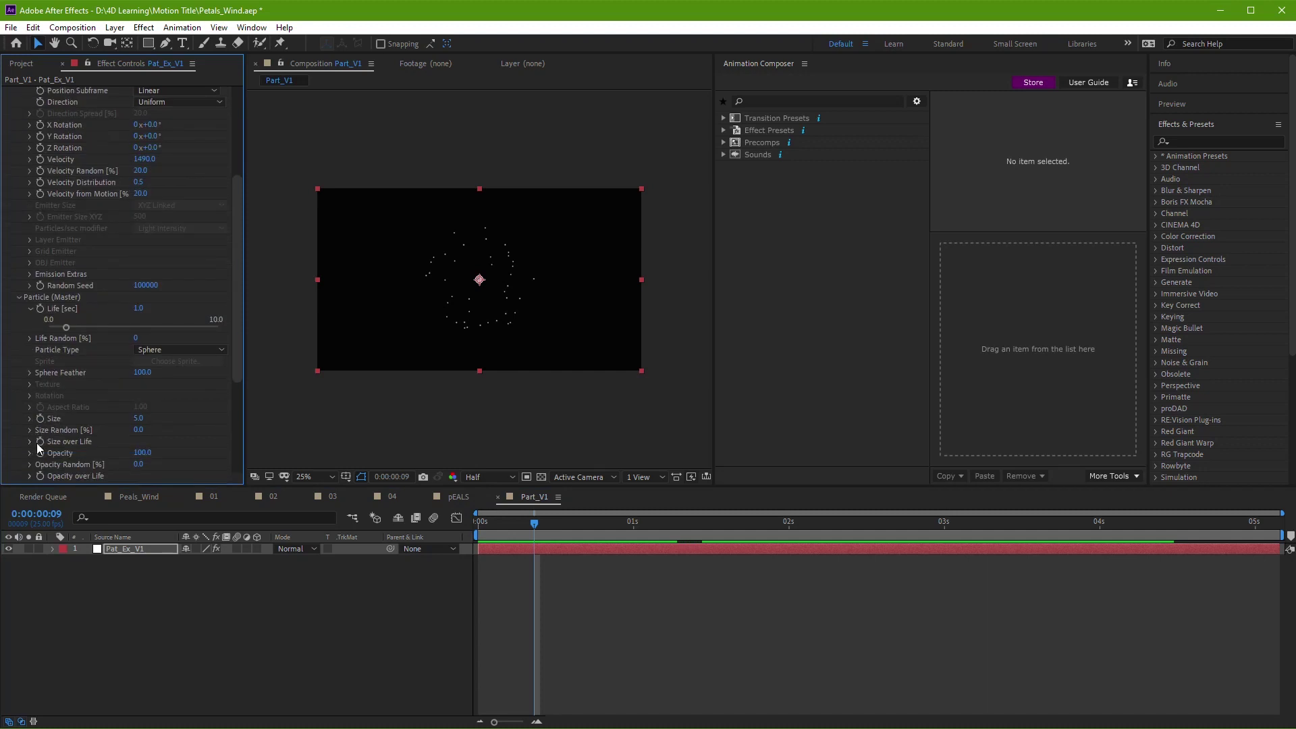
pyautogui.scroll(-3, 122, 419)
pyautogui.moveTo(244, 396); pyautogui.dragTo(323, 390)
pyautogui.click(240, 373)
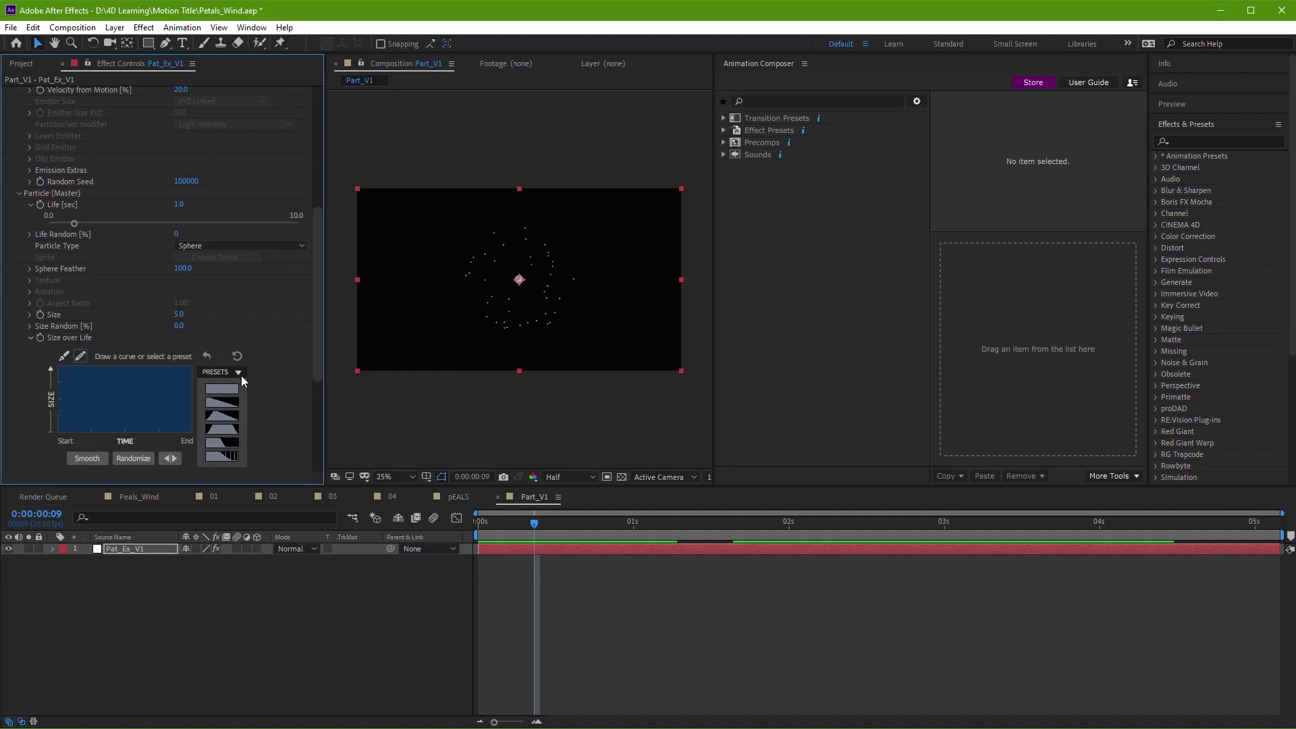
pyautogui.click(216, 403)
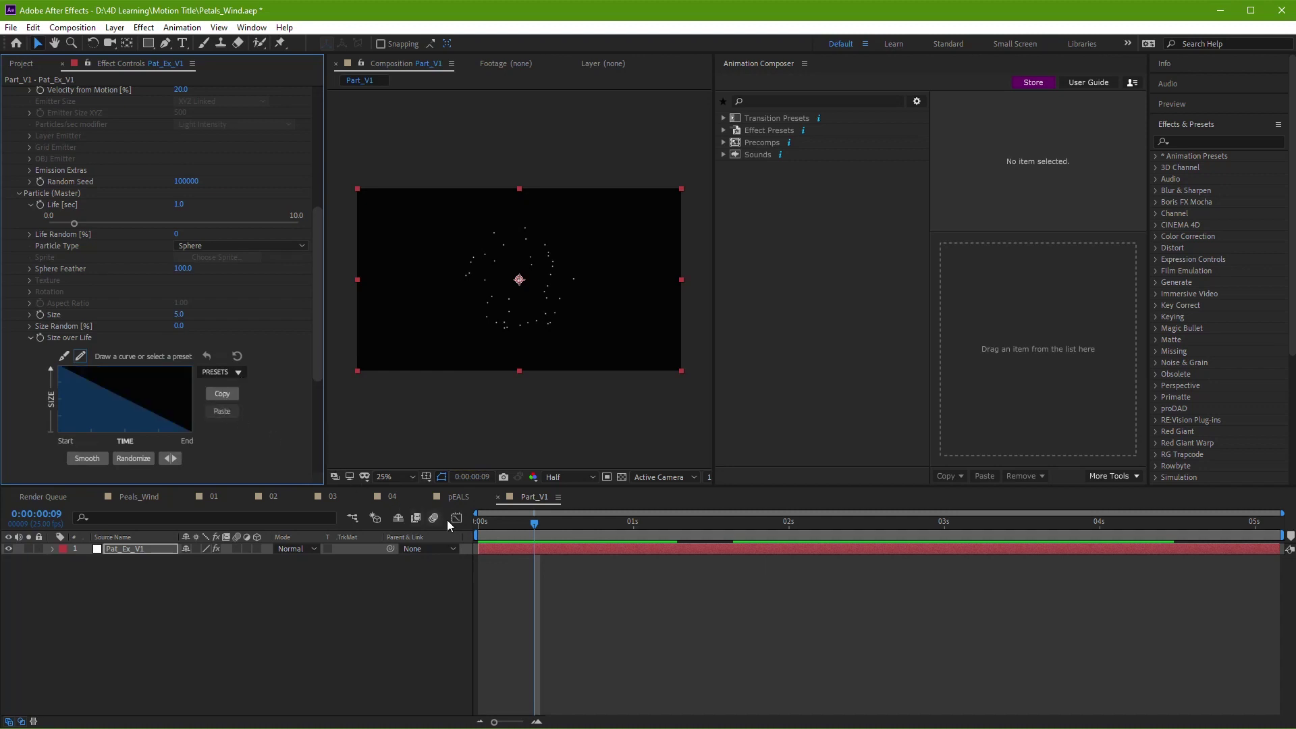
# Step: Preview the shrinking particles, enlarge the composition view's width, and return to the first frame
pyautogui.moveTo(503, 523); pyautogui.dragTo(464, 525)
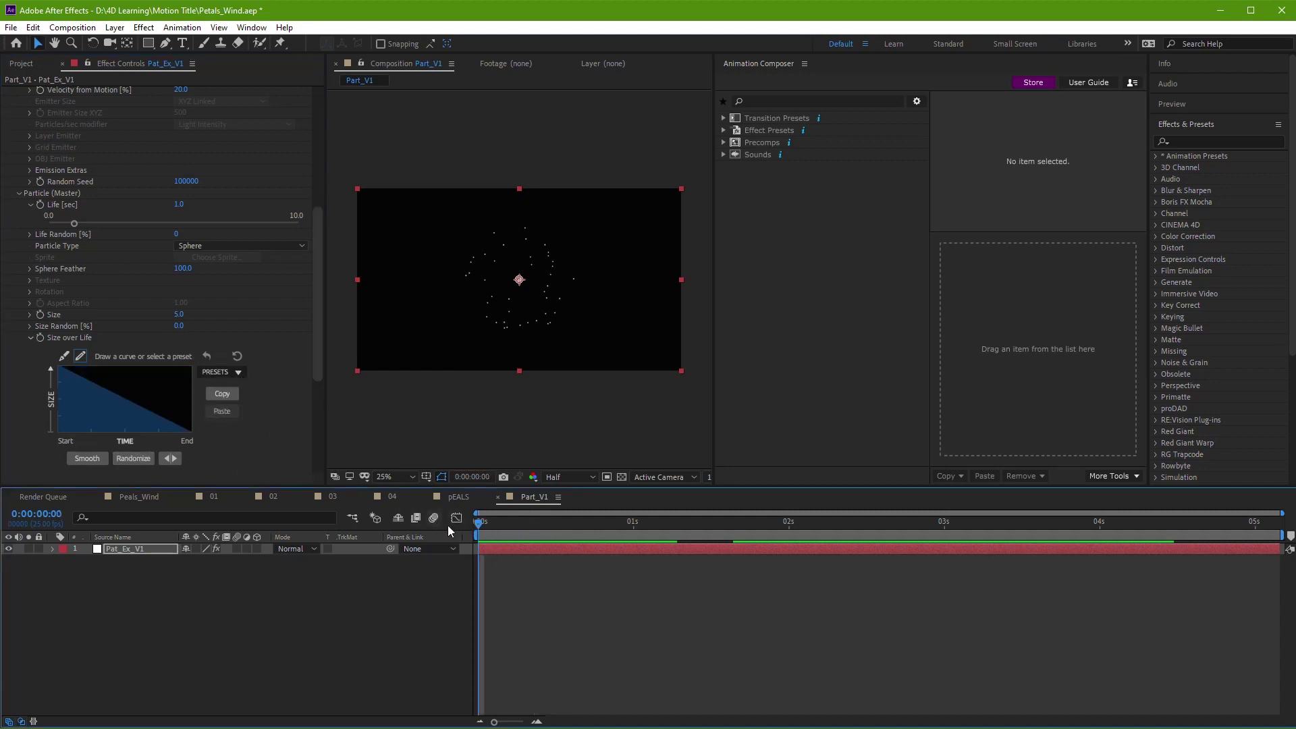
pyautogui.click(564, 598)
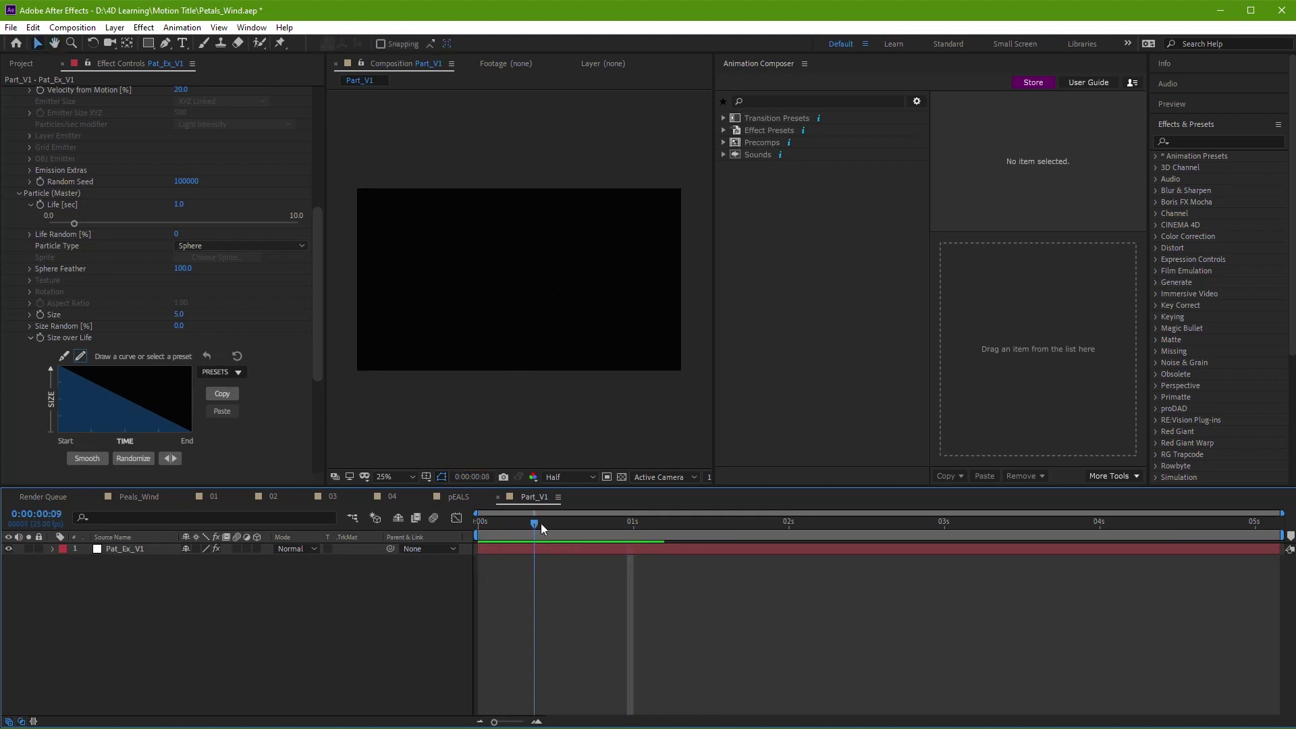
pyautogui.press('space')
pyautogui.press('space')
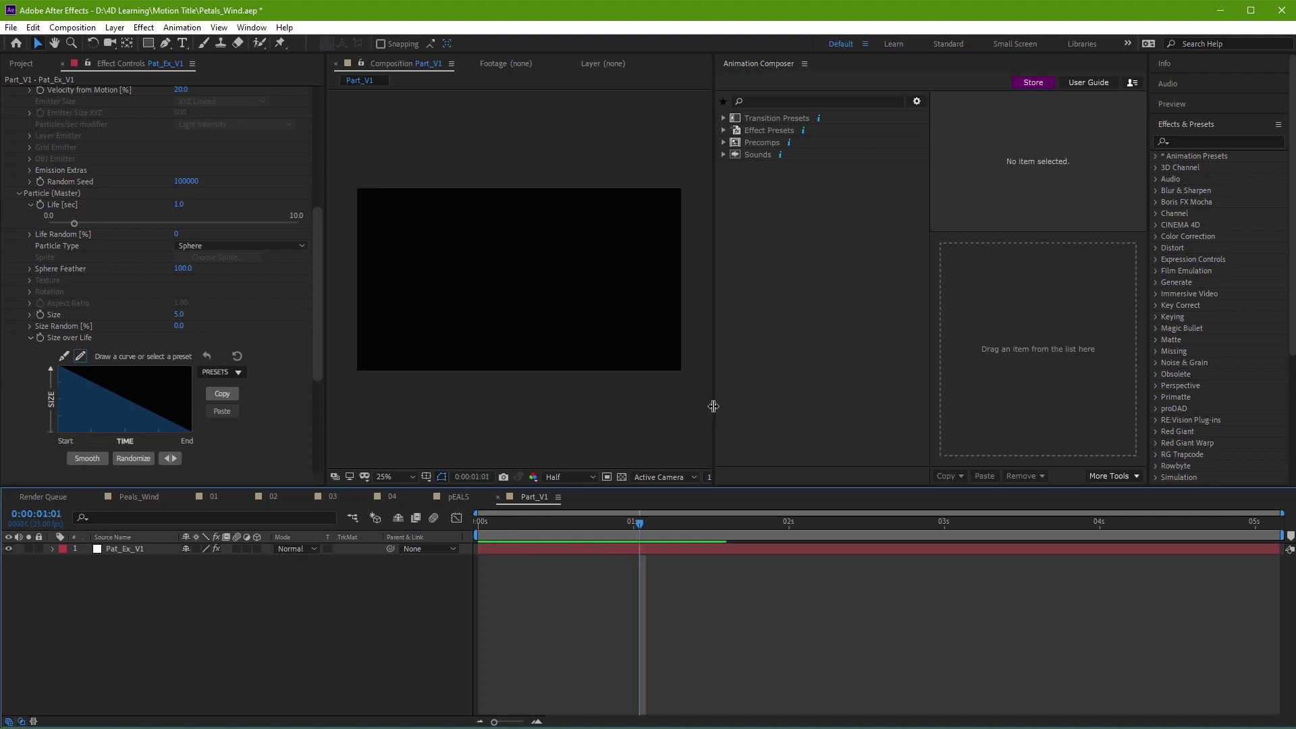
pyautogui.moveTo(714, 406); pyautogui.dragTo(950, 422)
pyautogui.moveTo(508, 523); pyautogui.dragTo(473, 520)
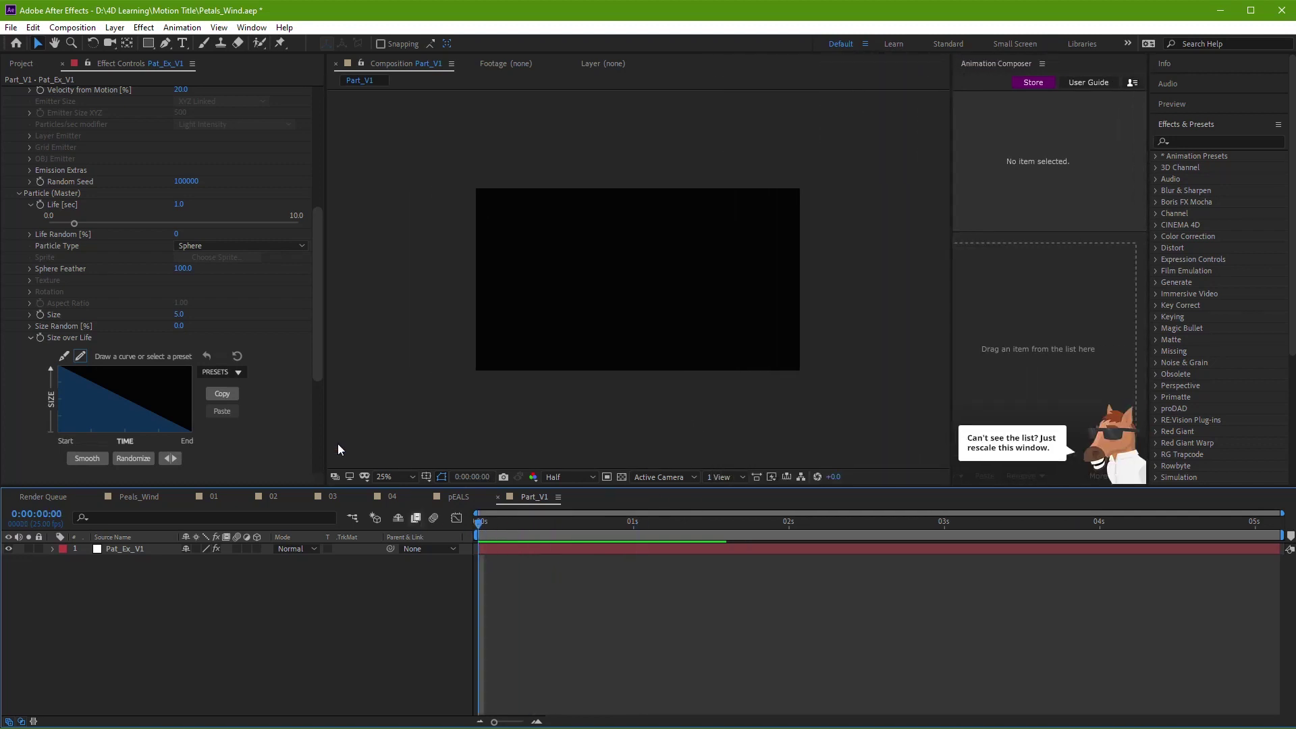
# Step: Reset Size over Life to the constant full-size preset, draw a curve dropping steeply to zero at the end, and preview it
pyautogui.click(102, 384)
pyautogui.moveTo(89, 374); pyautogui.dragTo(71, 367)
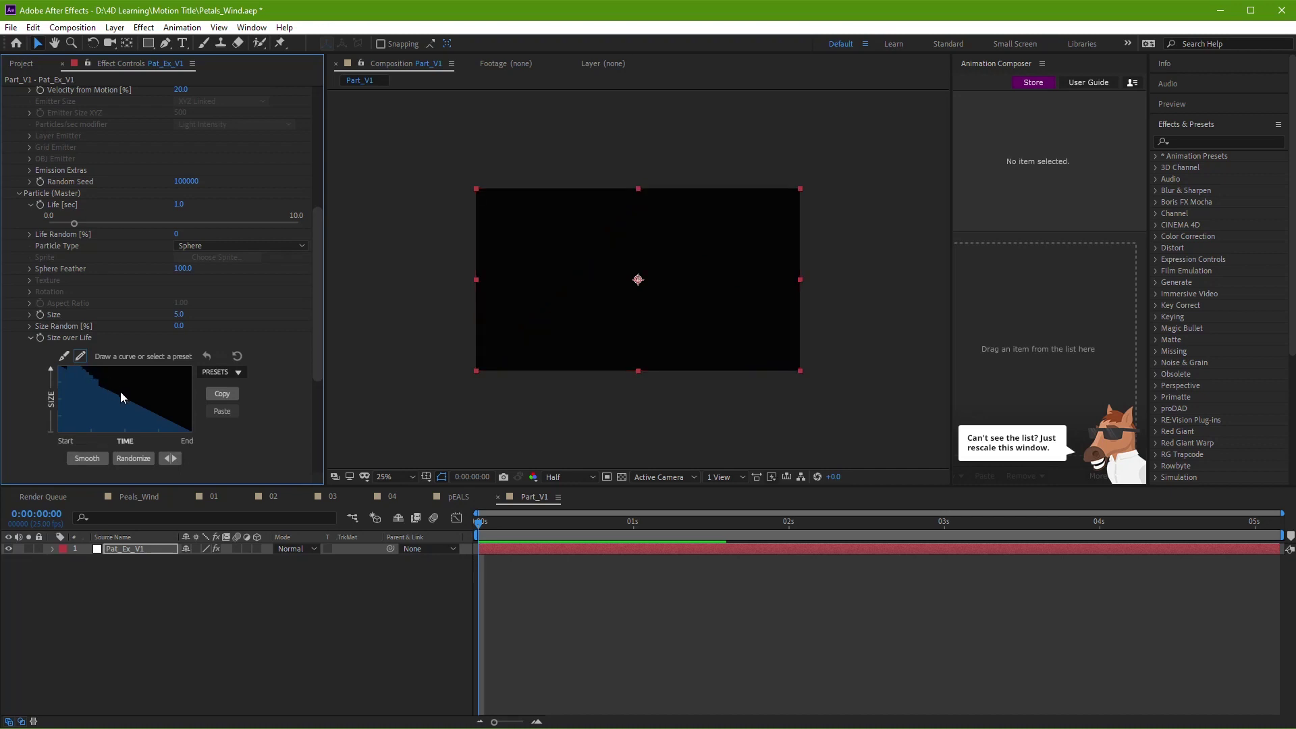
pyautogui.click(237, 371)
pyautogui.click(228, 387)
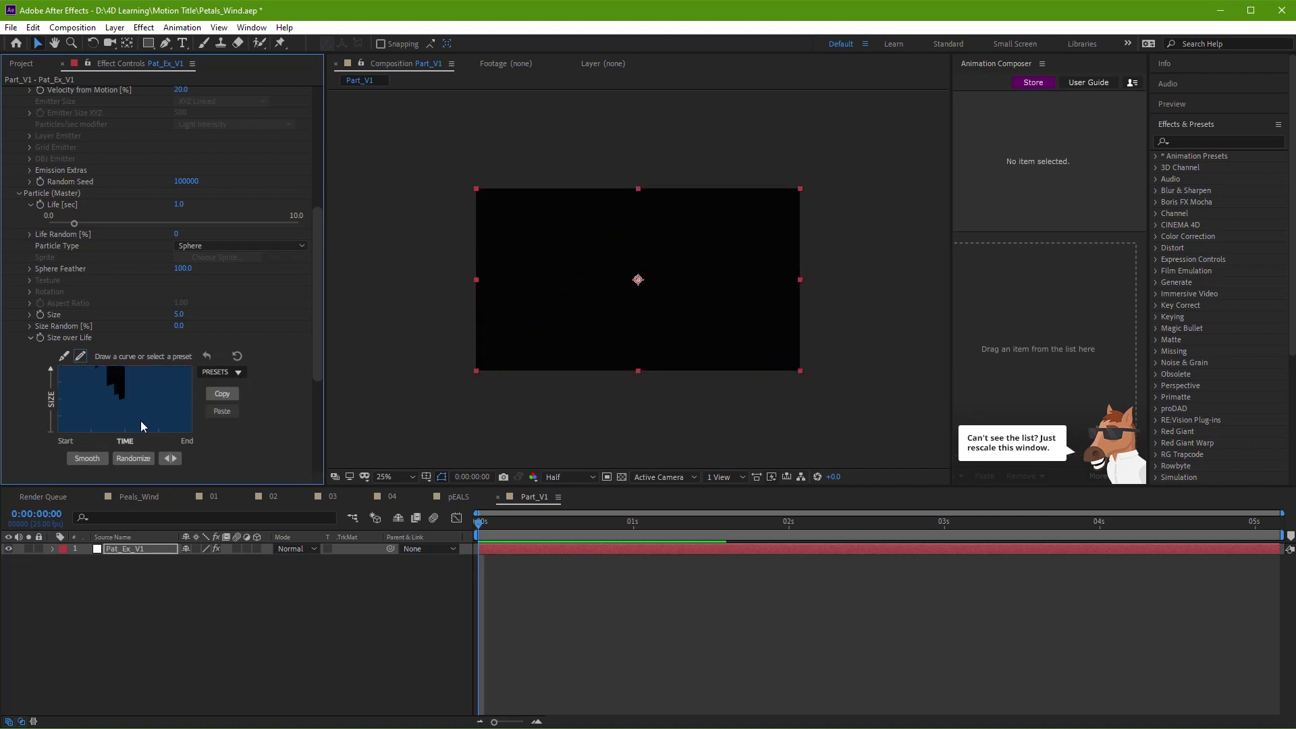
pyautogui.moveTo(140, 420)
pyautogui.mouseDown()
pyautogui.moveTo(192, 443)
pyautogui.moveTo(164, 426)
pyautogui.moveTo(193, 432)
pyautogui.mouseUp()
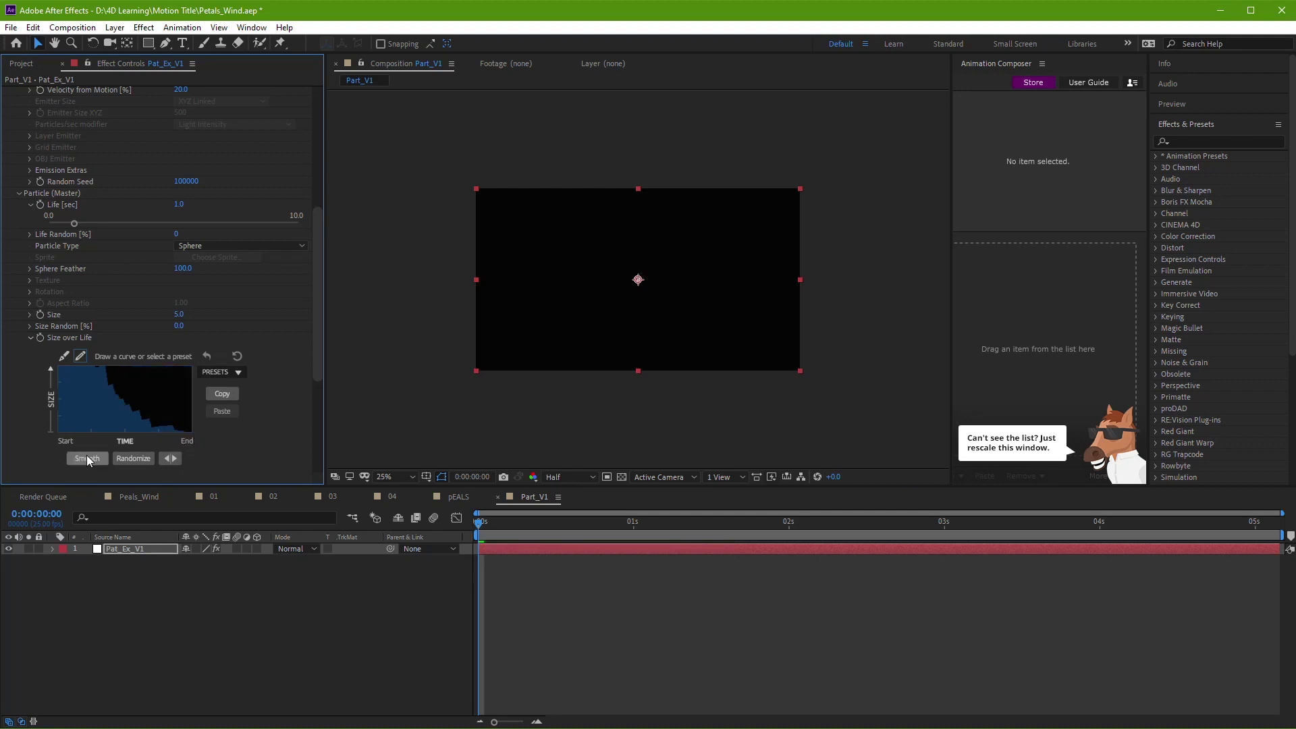
pyautogui.click(529, 611)
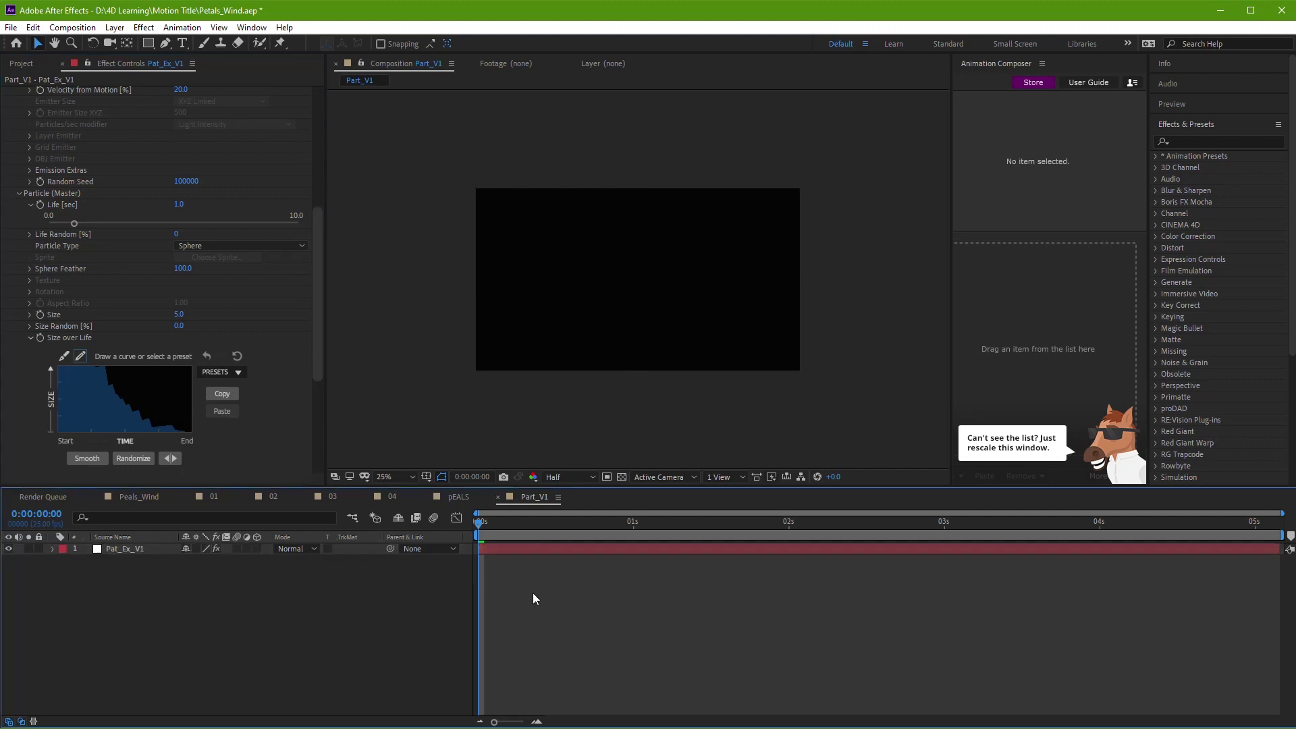
pyautogui.press('space')
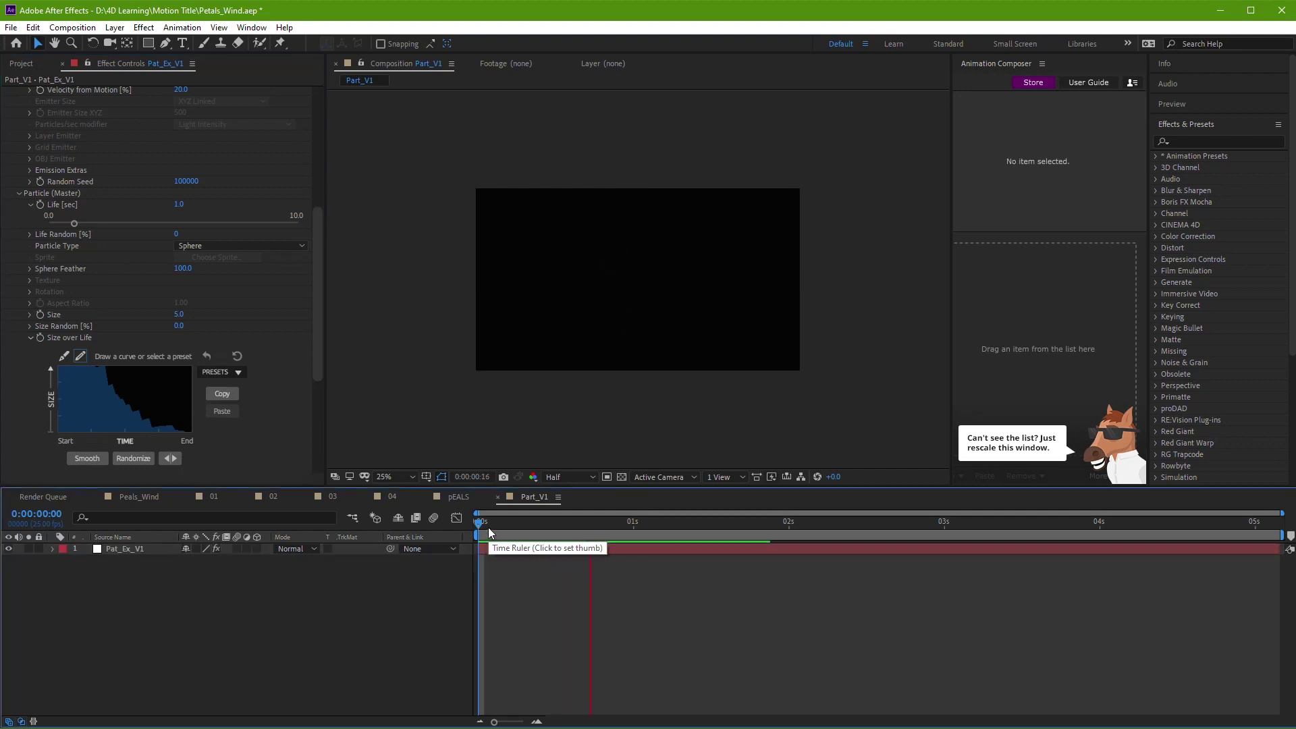
# Step: Redraw the Size over Life falloff as a more gradual smoothed curve and check the burst from the first frame to 0:00:00:11
pyautogui.moveTo(109, 383); pyautogui.dragTo(190, 434)
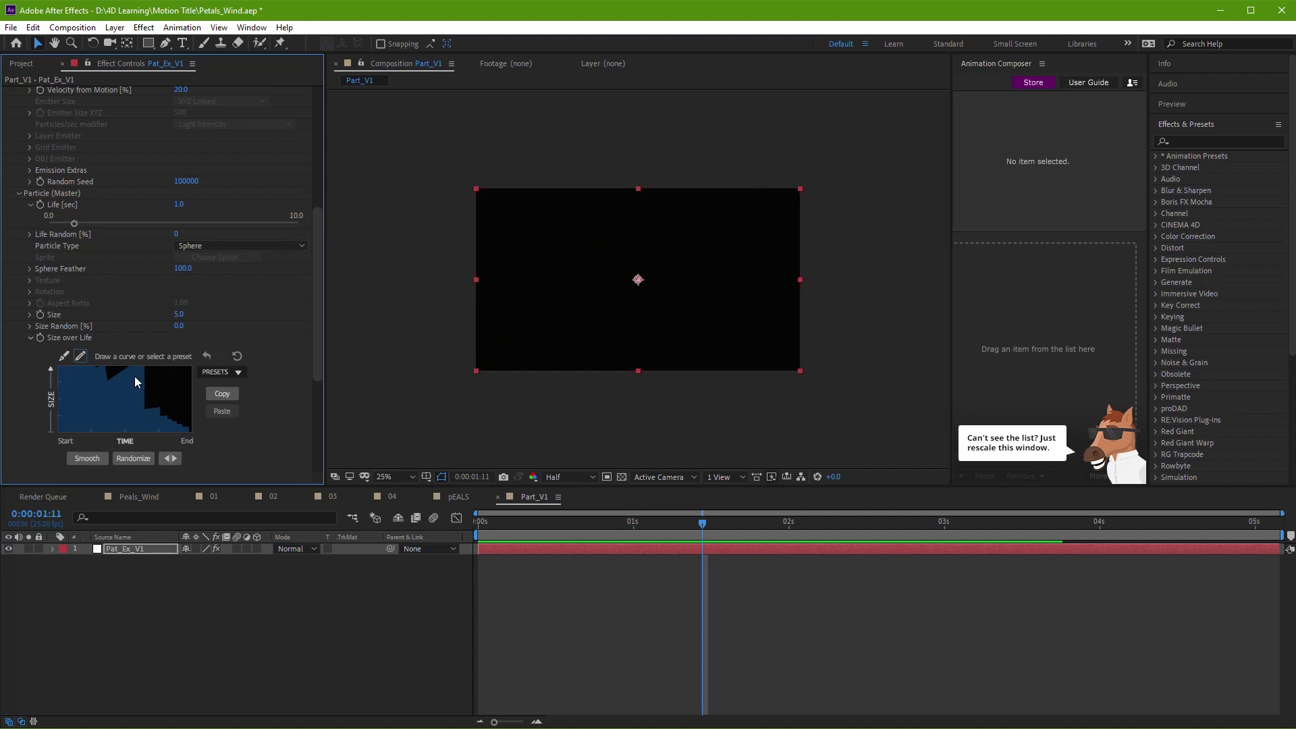
pyautogui.moveTo(135, 382); pyautogui.dragTo(107, 368)
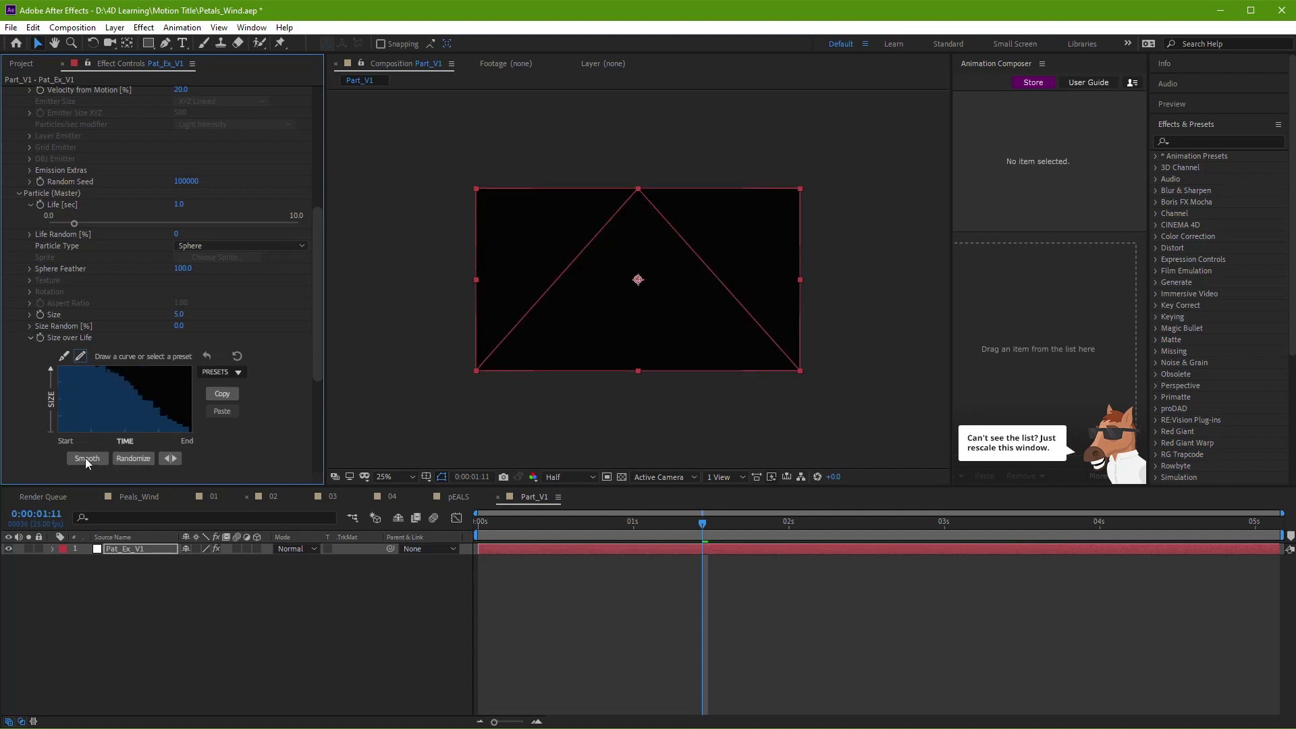
pyautogui.moveTo(503, 528); pyautogui.dragTo(436, 532)
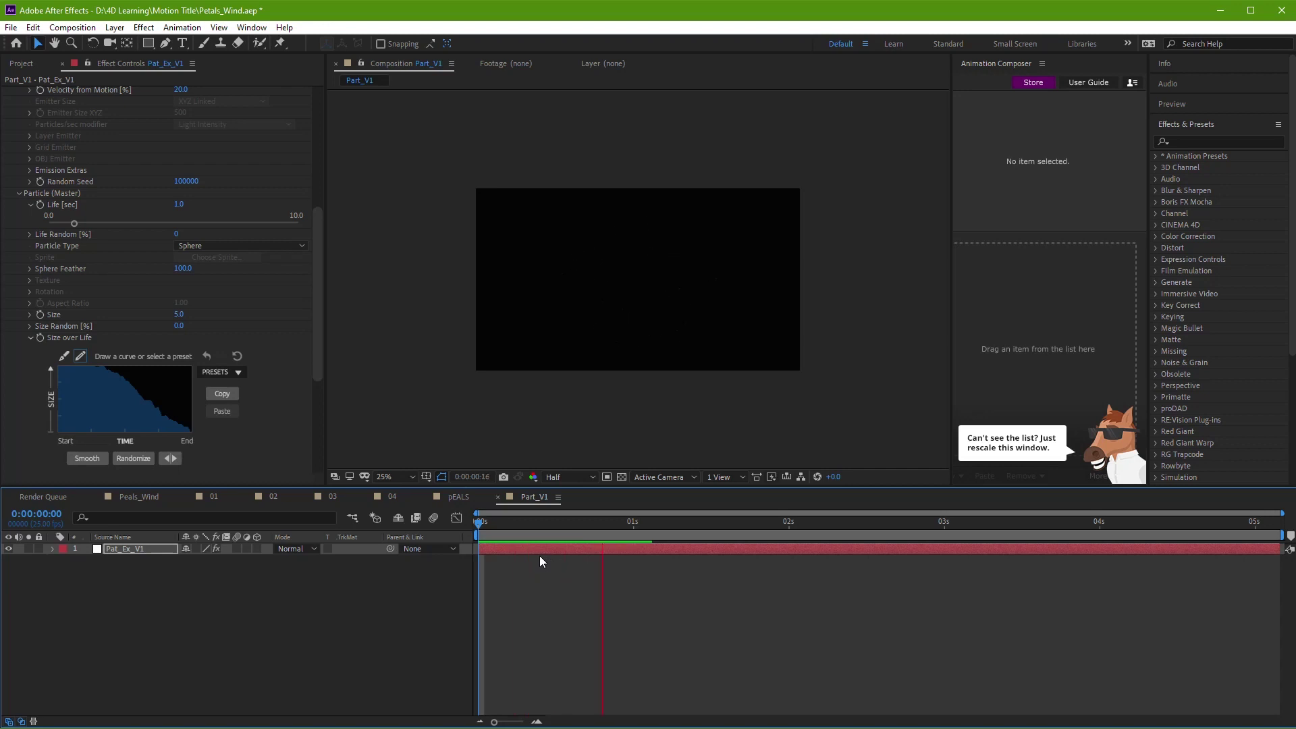
pyautogui.moveTo(487, 524); pyautogui.dragTo(545, 535)
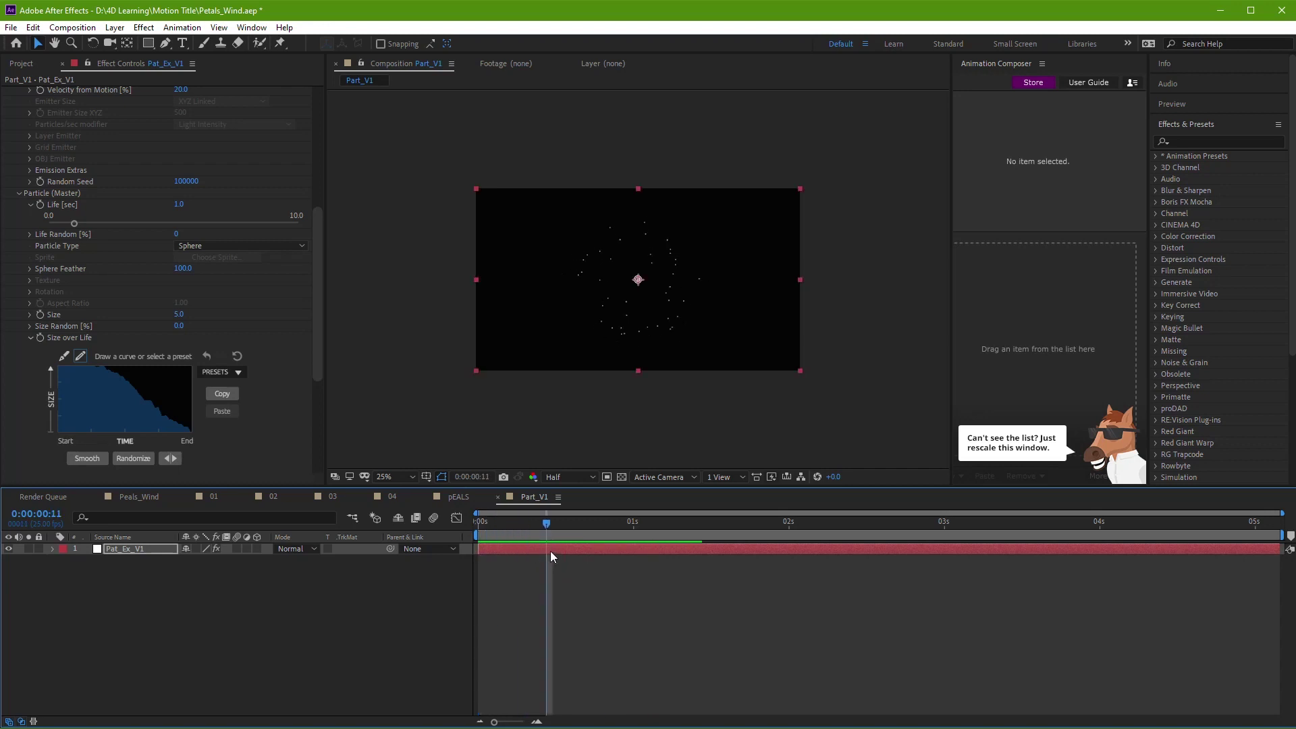
# Step: Widen the effect settings area and set the emitter's Particles/sec to 2000
pyautogui.moveTo(325, 334); pyautogui.dragTo(377, 213)
pyautogui.click(233, 179)
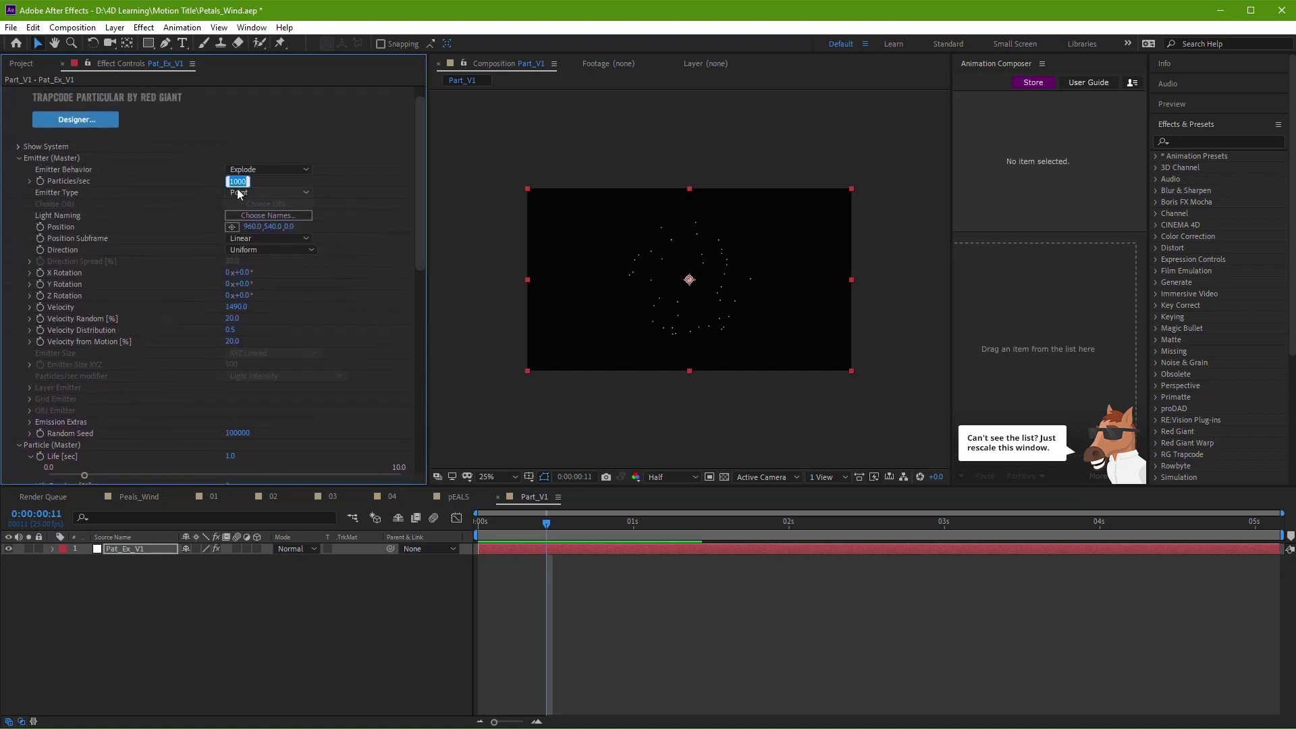
pyautogui.write('2000')
pyautogui.press('Return')
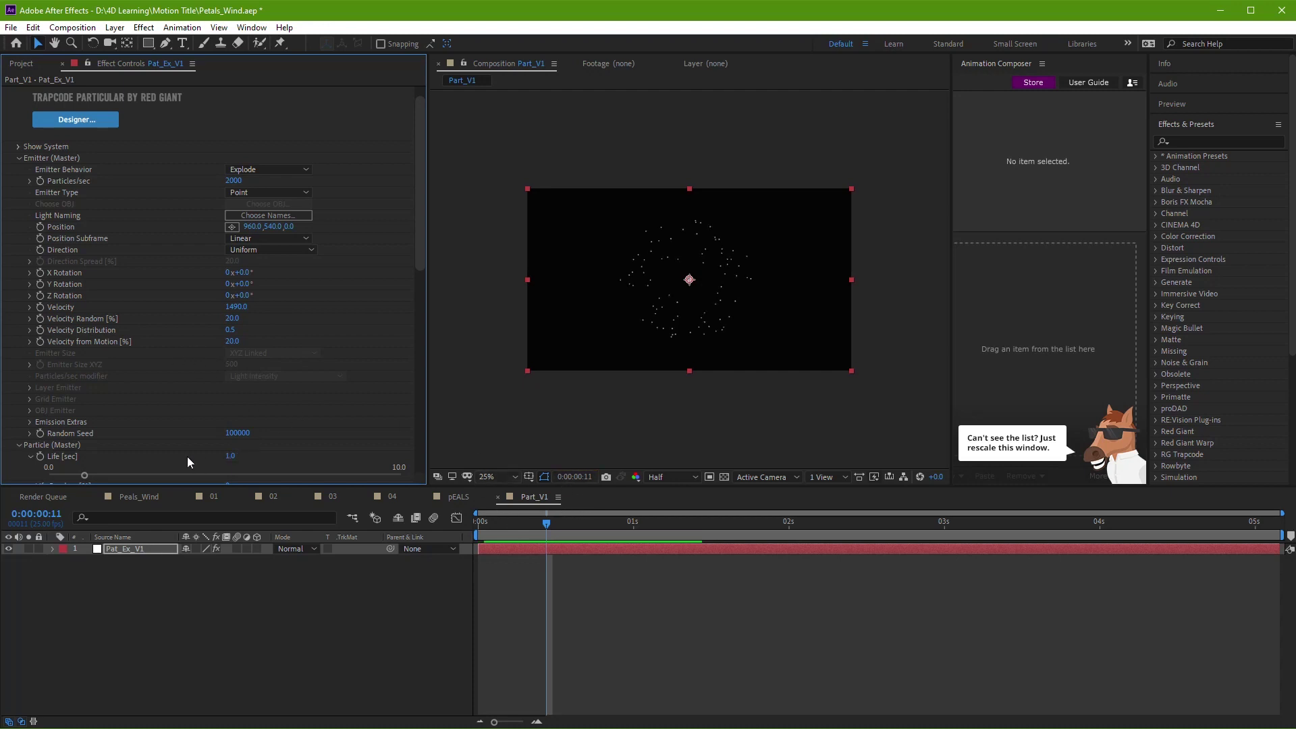
# Step: Try a particle Size of 15, and set it to 10 instead
pyautogui.scroll(-8, 202, 432)
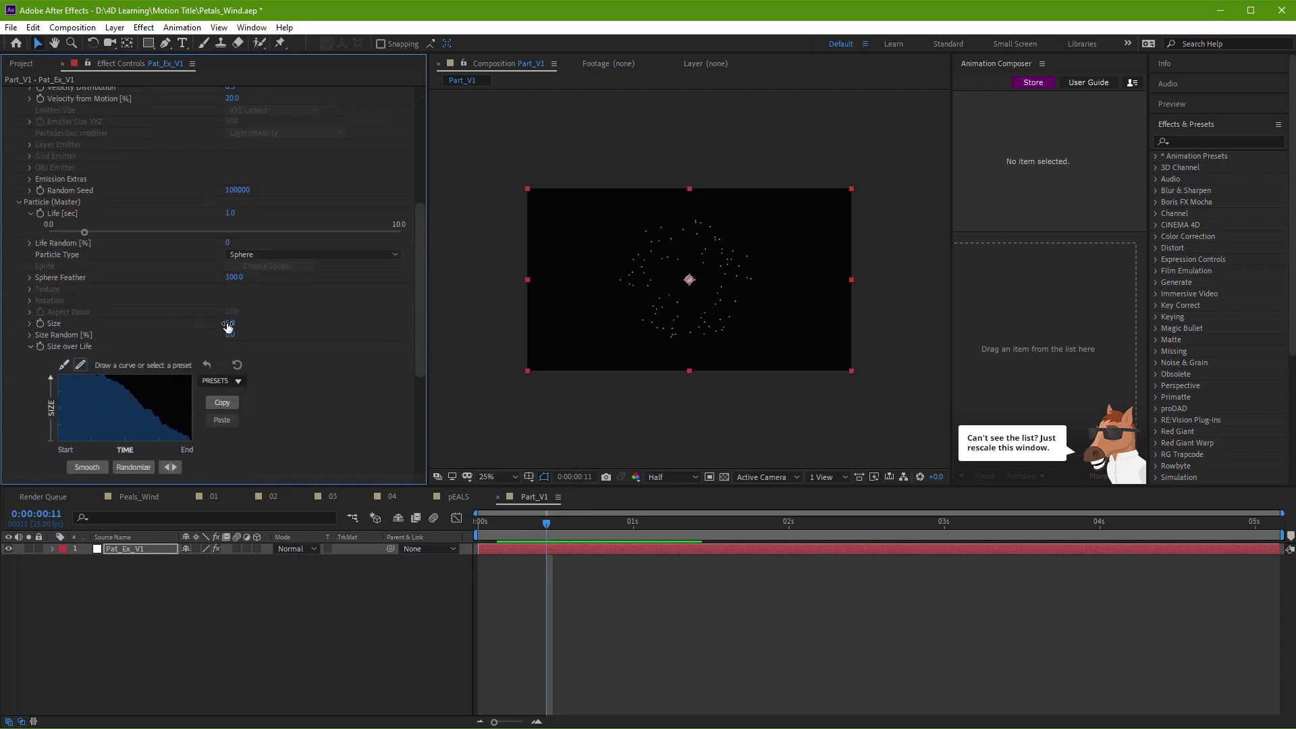
pyautogui.click(229, 324)
pyautogui.write('15')
pyautogui.press('Return')
pyautogui.click(233, 325)
pyautogui.write('10')
# Step: Set the particles' Size Random to 50% and preview the burst from the first frame
pyautogui.click(233, 335)
pyautogui.write('50')
pyautogui.press('Return')
pyautogui.click(641, 623)
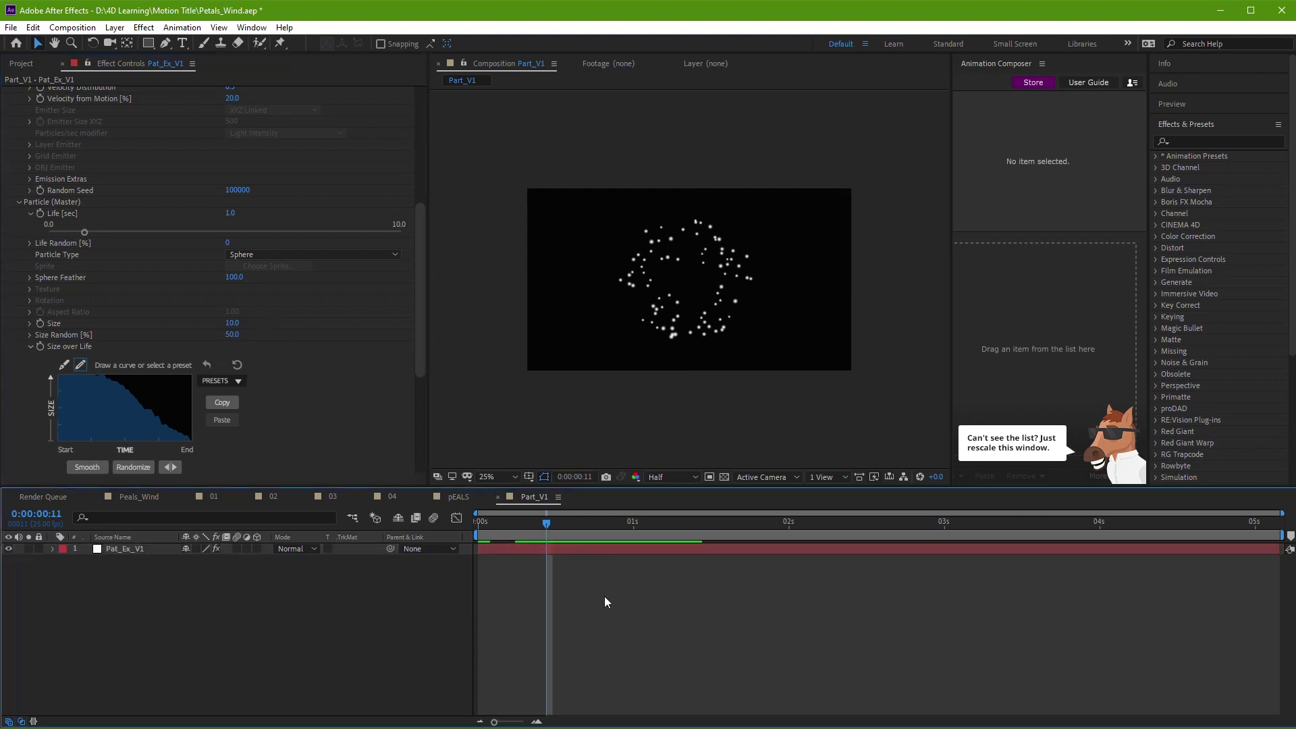
pyautogui.press('space')
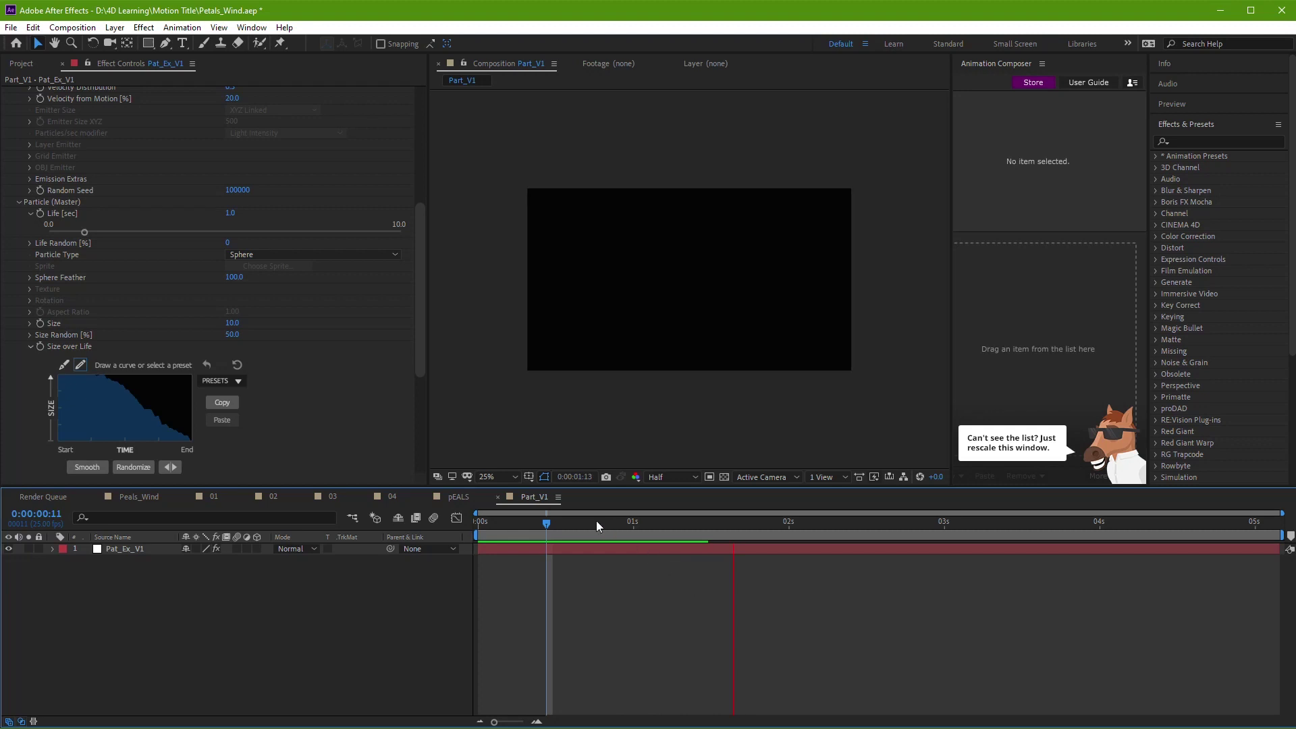
pyautogui.moveTo(596, 523); pyautogui.dragTo(417, 524)
pyautogui.press('space')
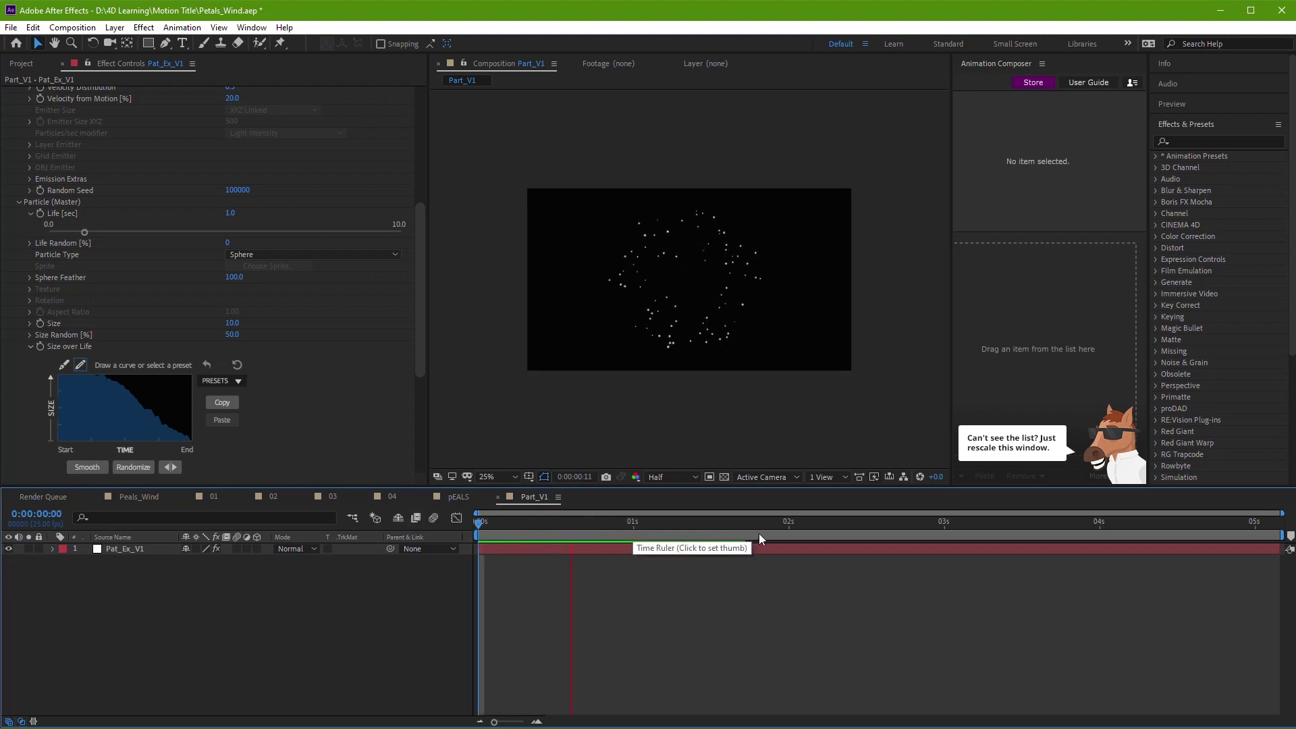
pyautogui.press('space')
# Step: End the work area at 0:00:02:20, check playback within it, and trim the composition to the work area
pyautogui.click(913, 529)
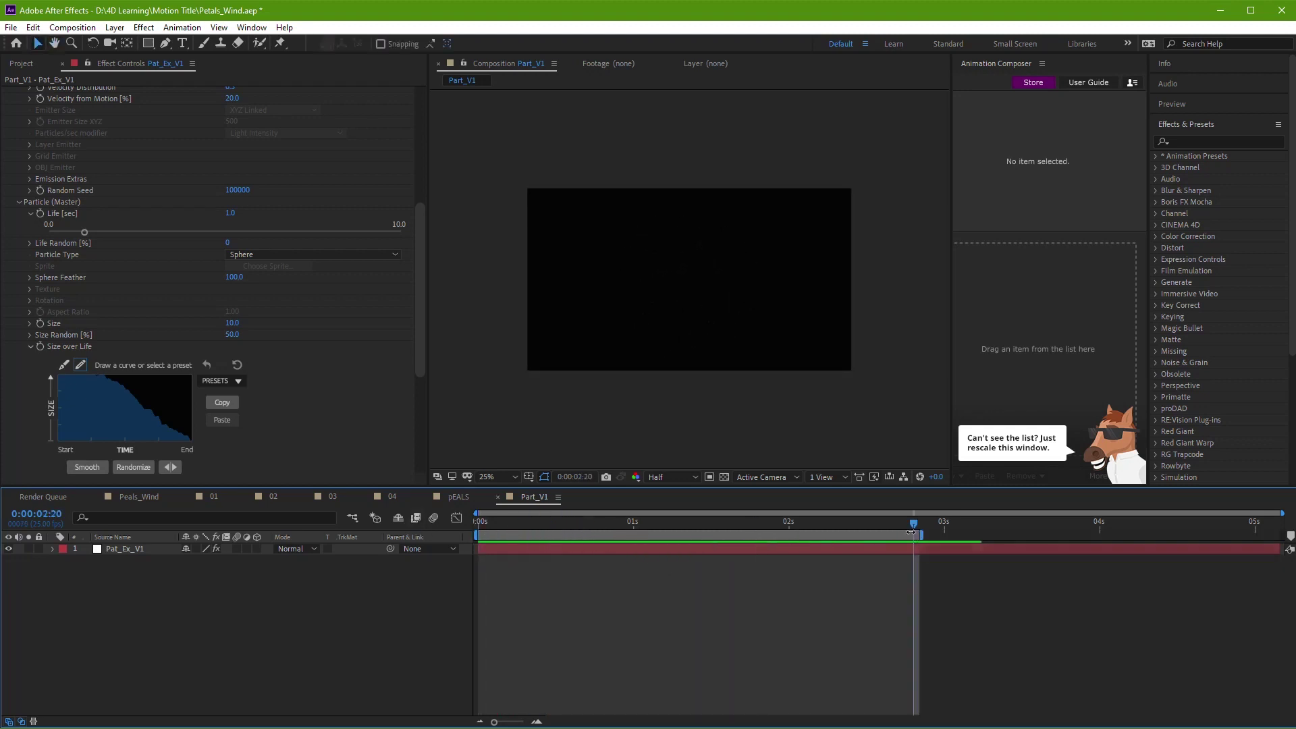
pyautogui.press('space')
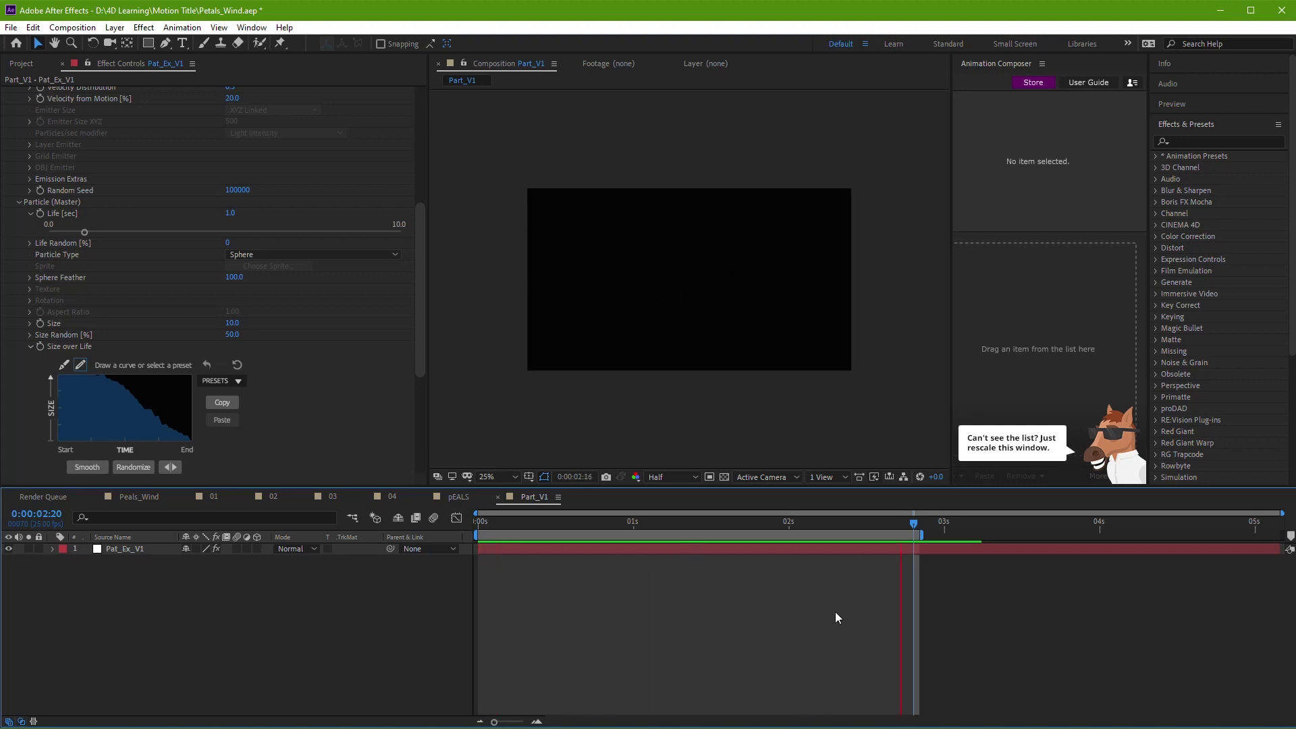
pyautogui.press('space')
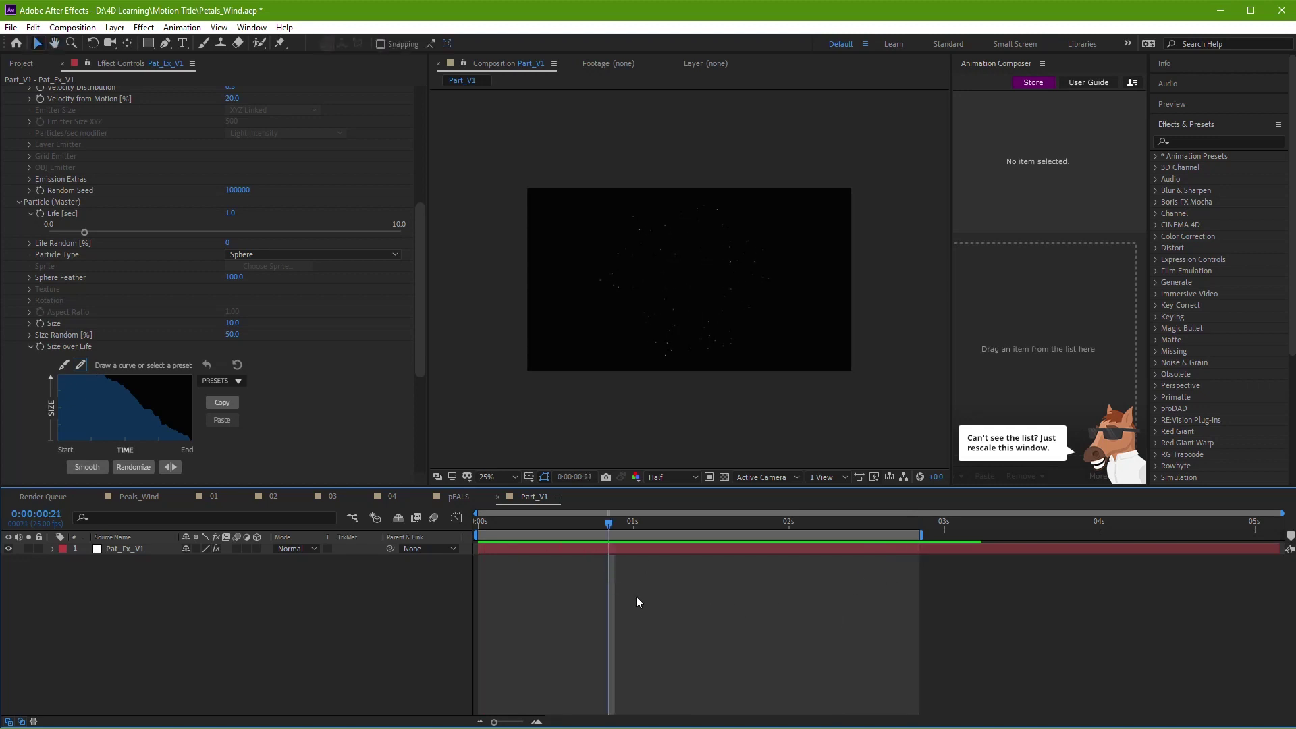
pyautogui.moveTo(624, 528); pyautogui.dragTo(895, 530)
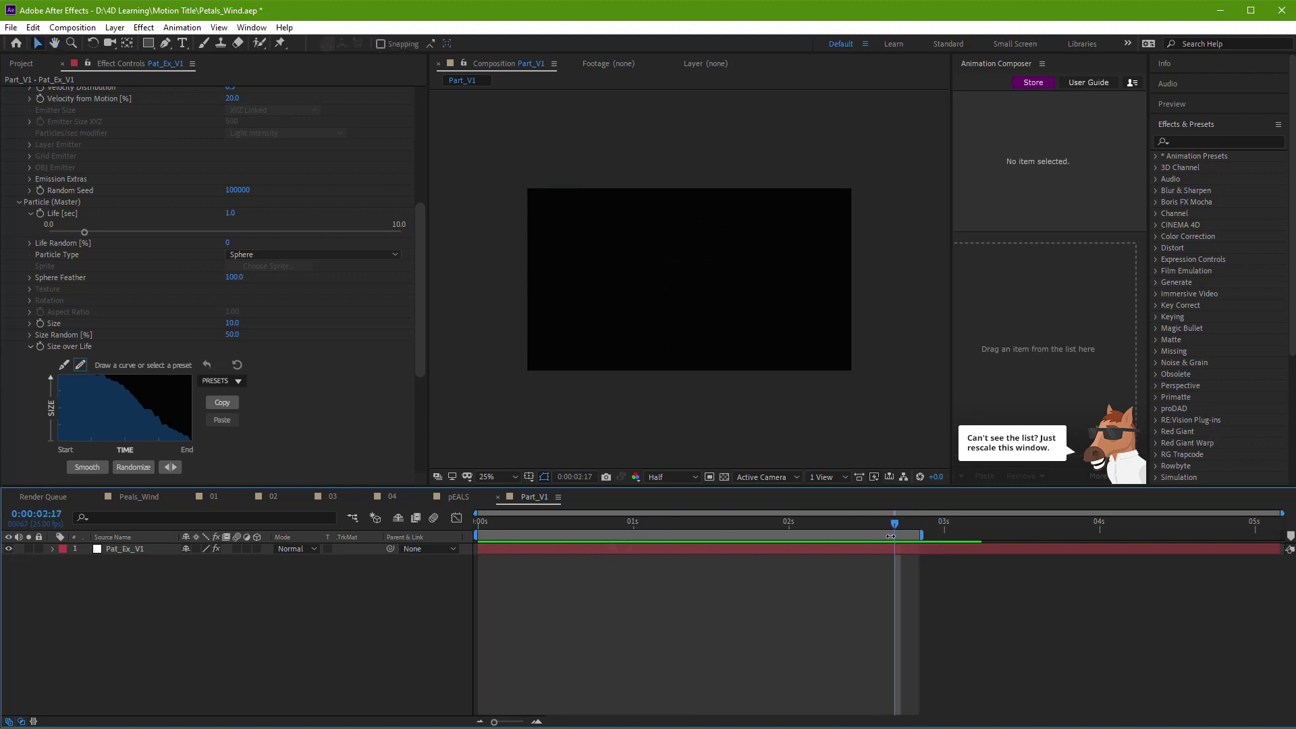
pyautogui.rightClick(894, 534)
pyautogui.click(928, 575)
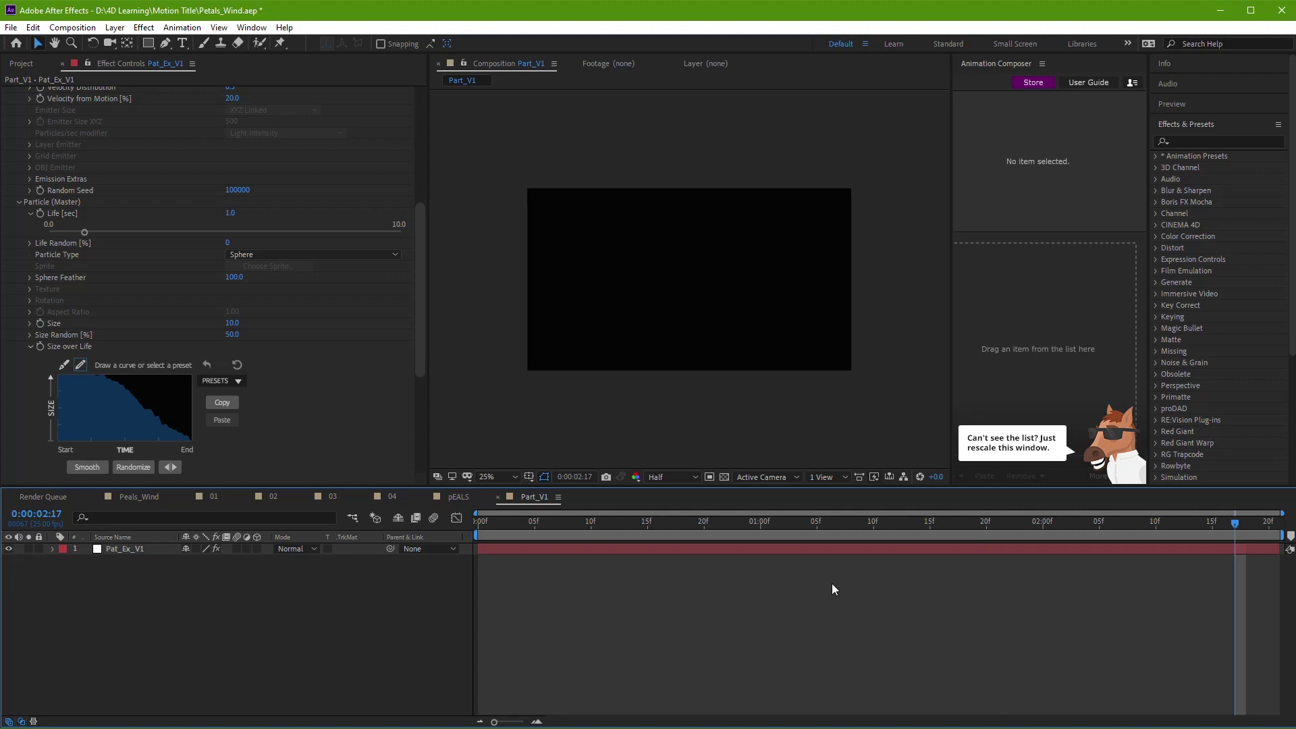
# Step: Create a new composition named Part_V2 using the HDTV 1080 25 preset and a 0:00:05:04 duration
pyautogui.hotkey('ctrl', 'k')
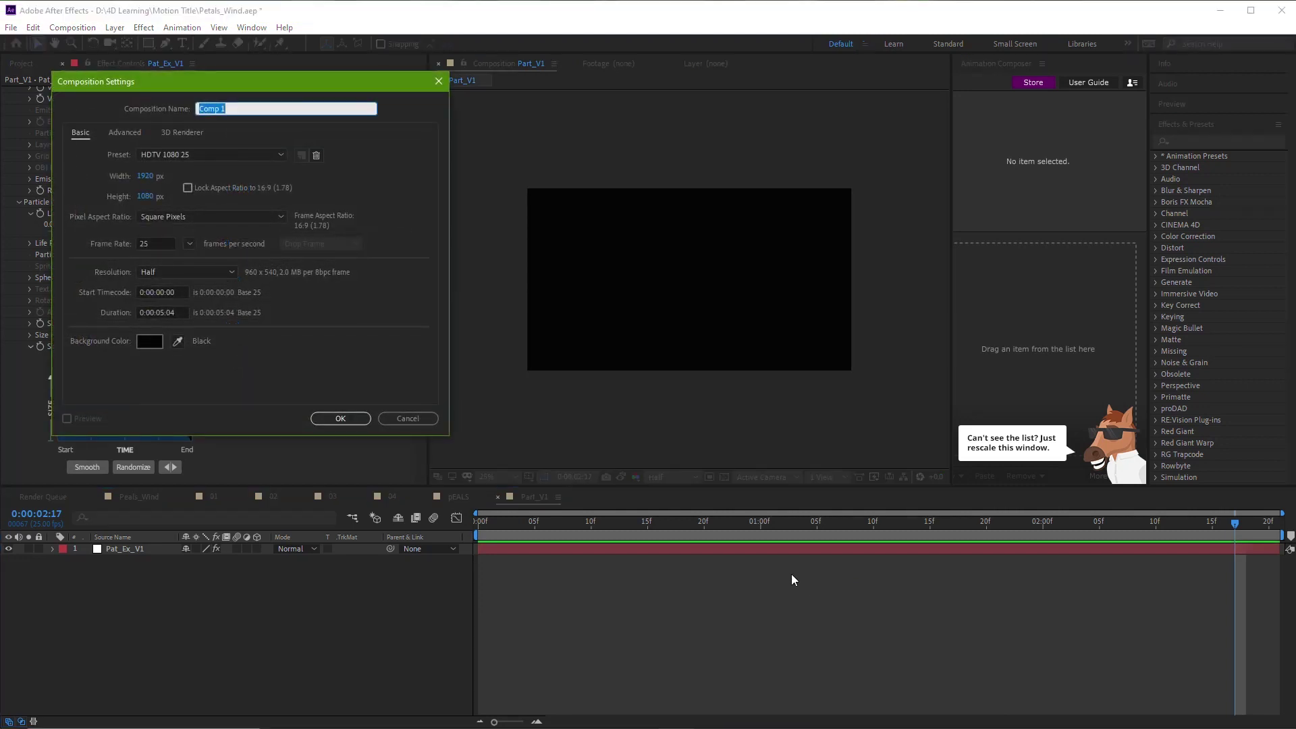
pyautogui.write('Part')
pyautogui.write('_V1')
pyautogui.click(340, 419)
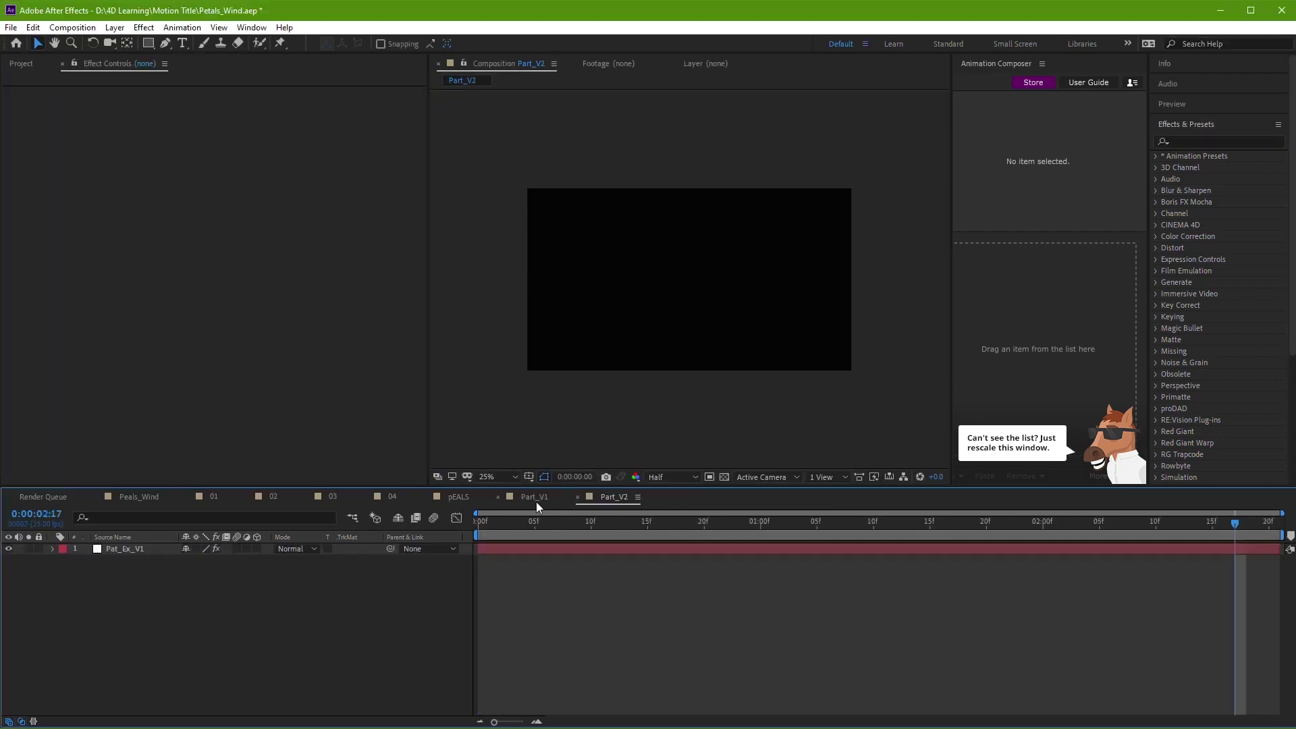
# Step: Copy the Pat_Ex_V1 layer from Part_V1 into Part_V2 and preview its burst up to 0:00:00:17
pyautogui.click(544, 548)
pyautogui.click(614, 498)
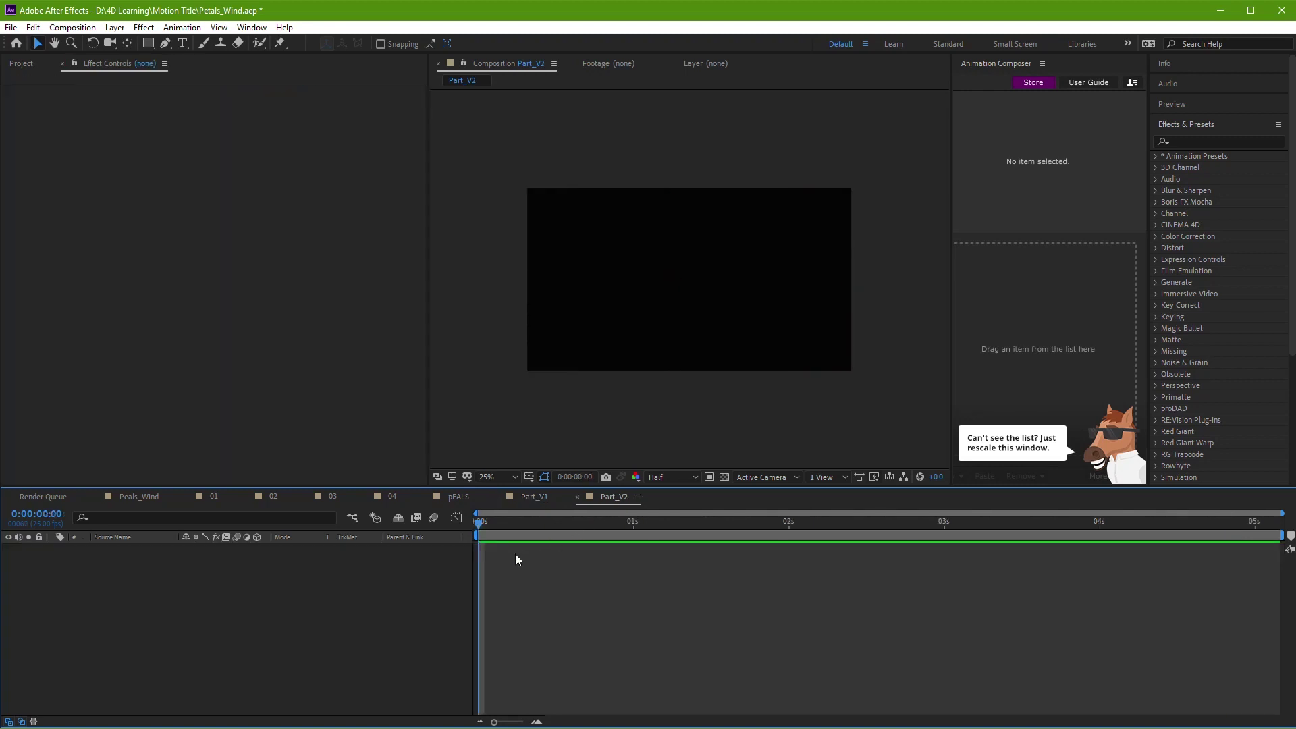
pyautogui.hotkey('ctrl', 'v')
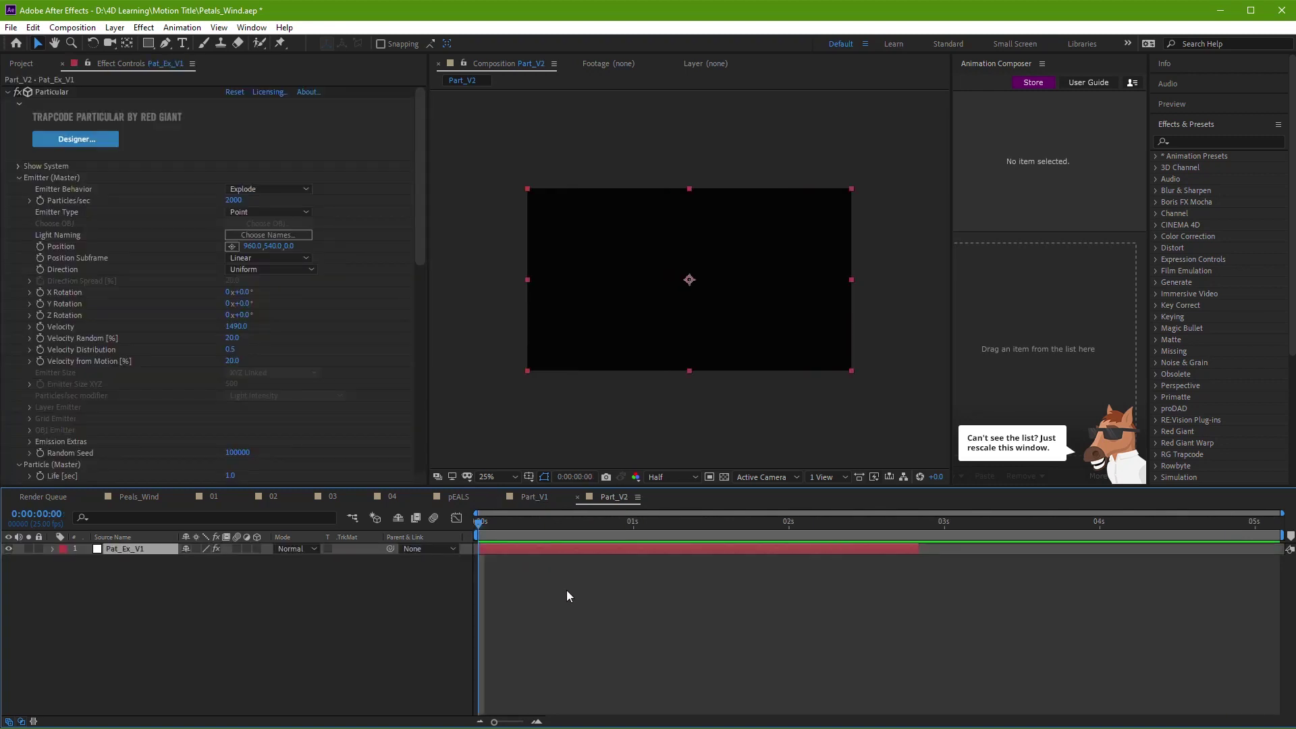
pyautogui.press('h')
pyautogui.press('space')
pyautogui.press('space')
# Step: Raise the emitter Velocity of the copied particle layer to 1710
pyautogui.scroll(-4, 368, 355)
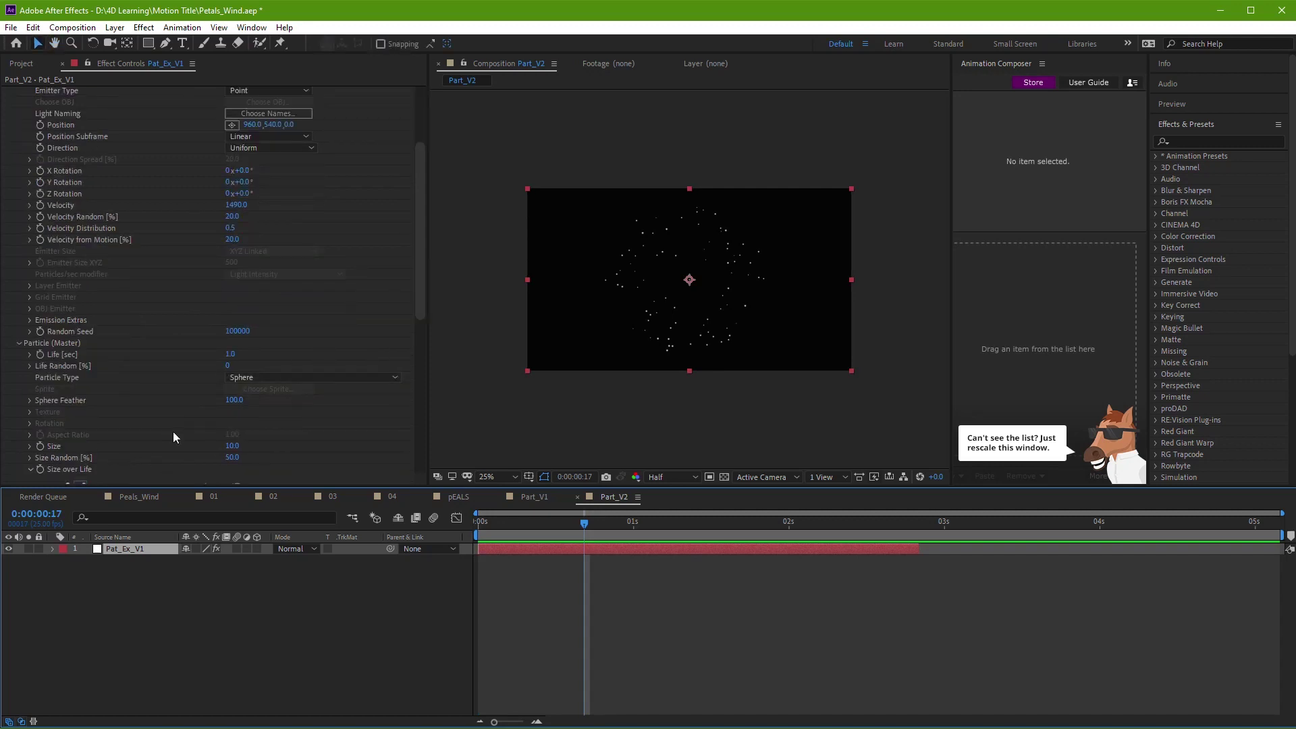
pyautogui.scroll(-3, 174, 437)
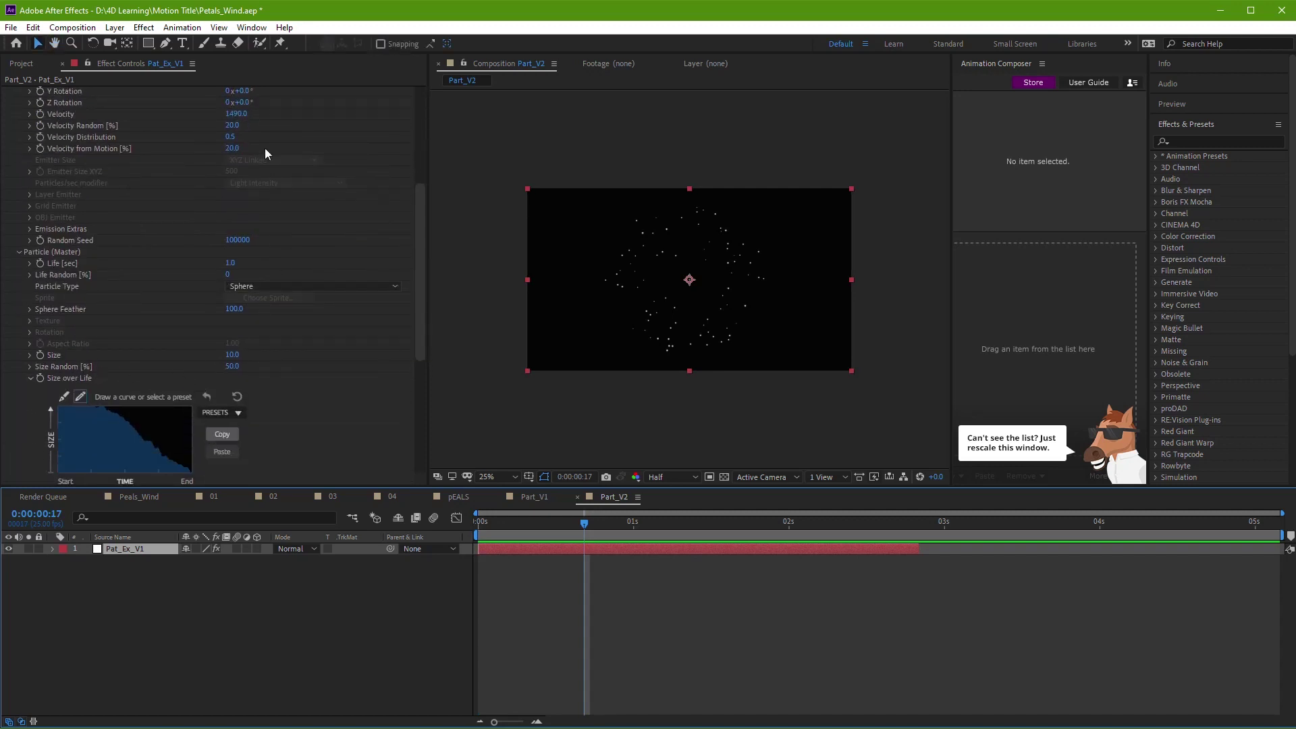
pyautogui.scroll(1, 265, 154)
pyautogui.moveTo(239, 147); pyautogui.dragTo(258, 147)
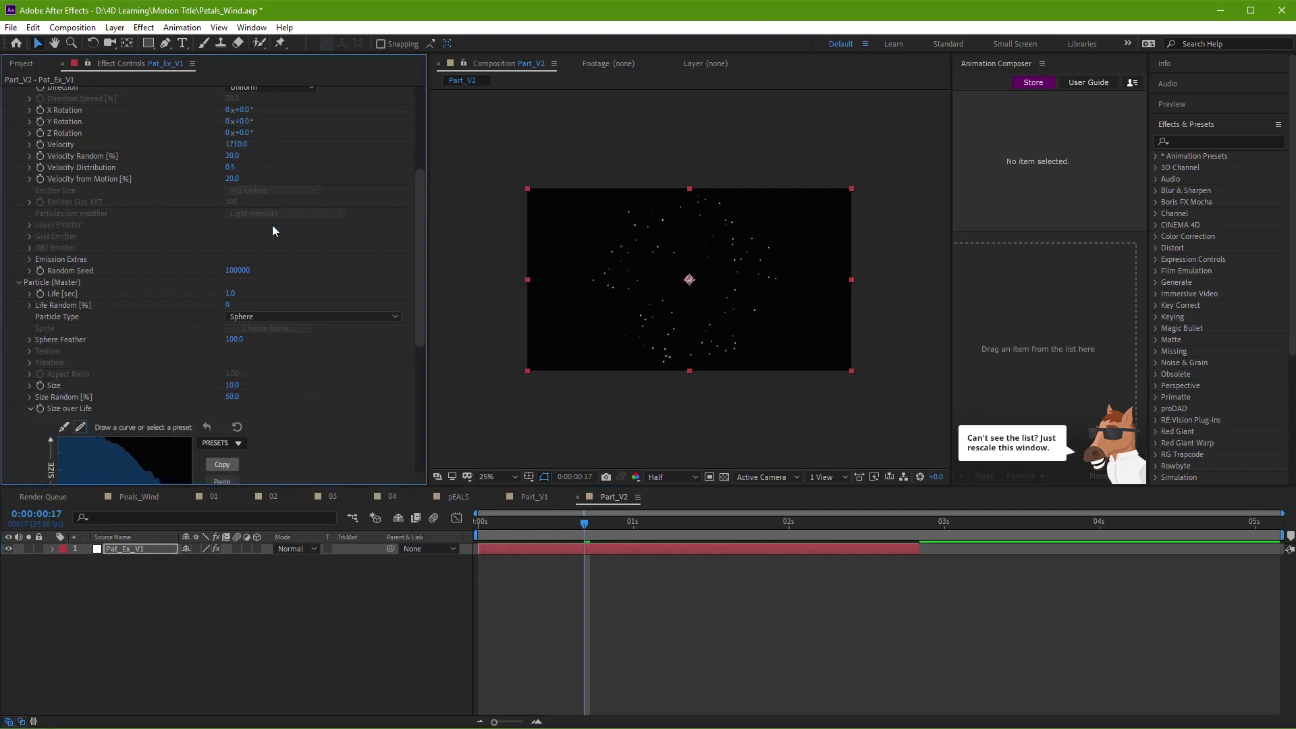
# Step: Give Opacity over Life a randomized flickering curve and preview the burst from the first frame
pyautogui.scroll(3, 251, 214)
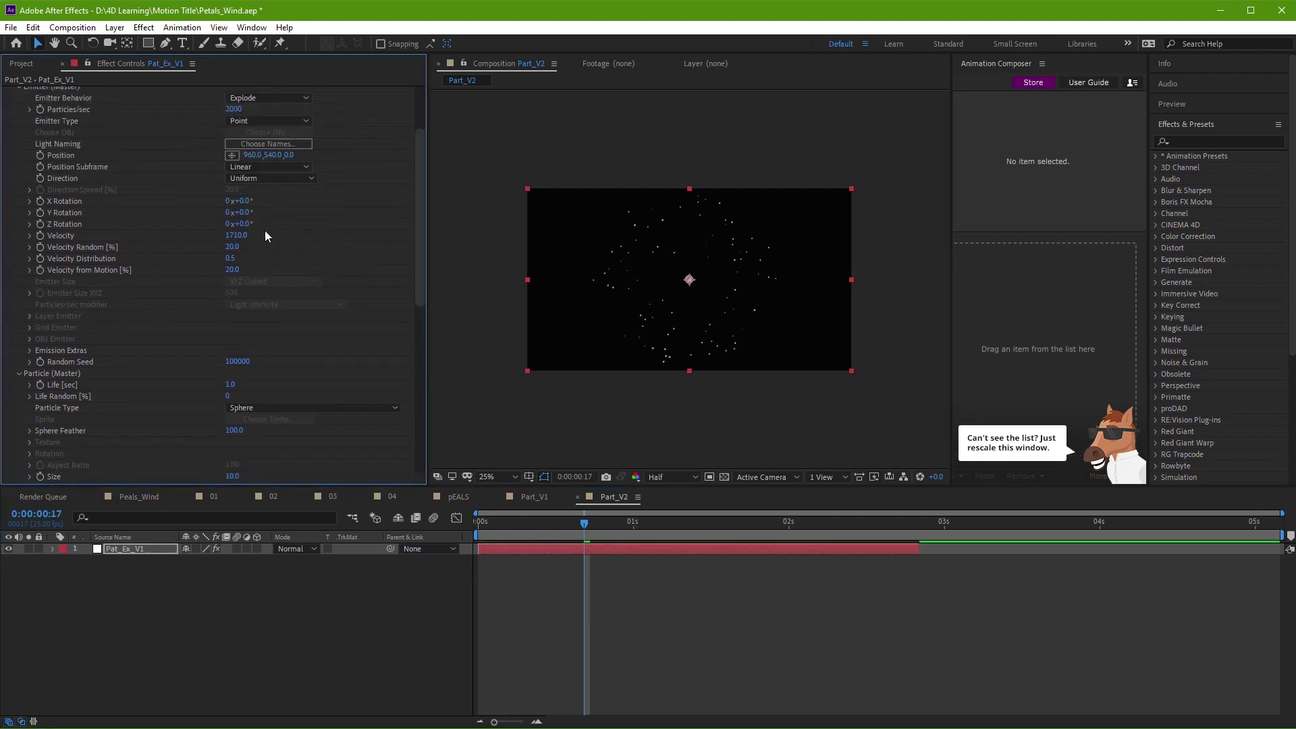
pyautogui.scroll(-2, 141, 336)
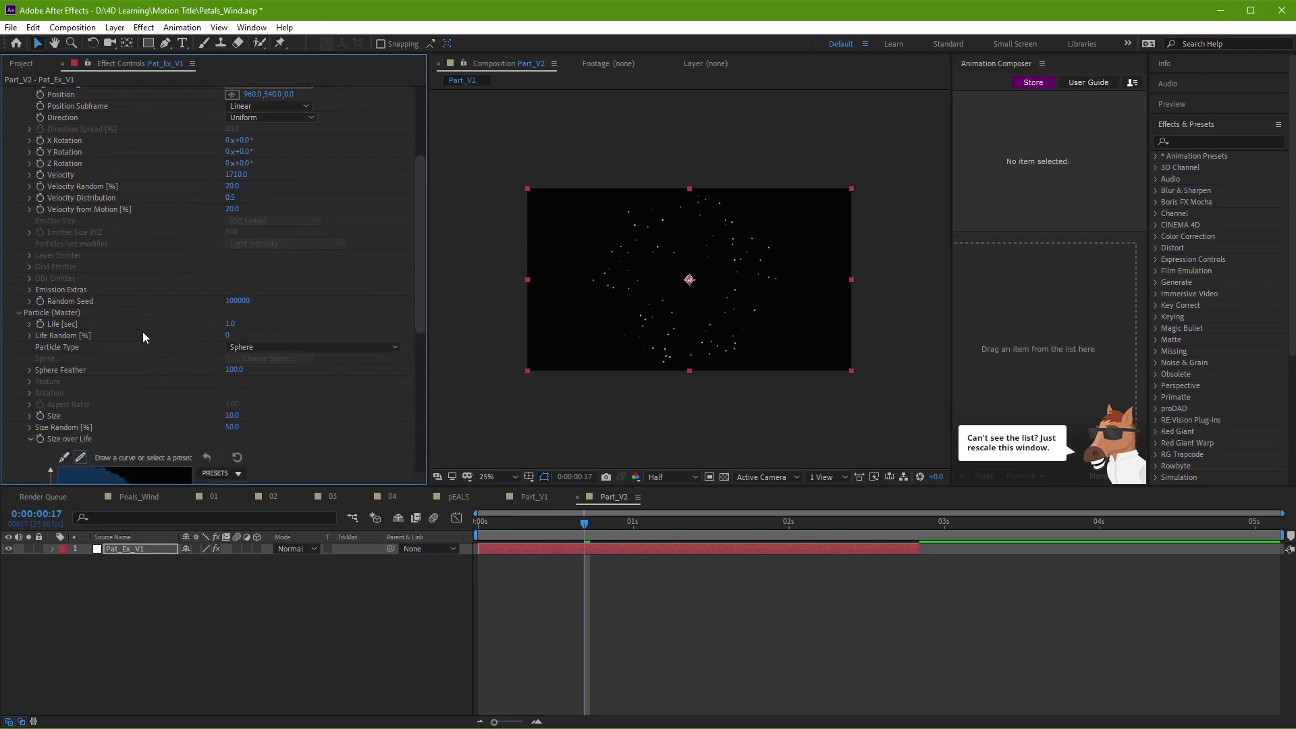
pyautogui.scroll(-4, 143, 332)
pyautogui.scroll(-5, 26, 322)
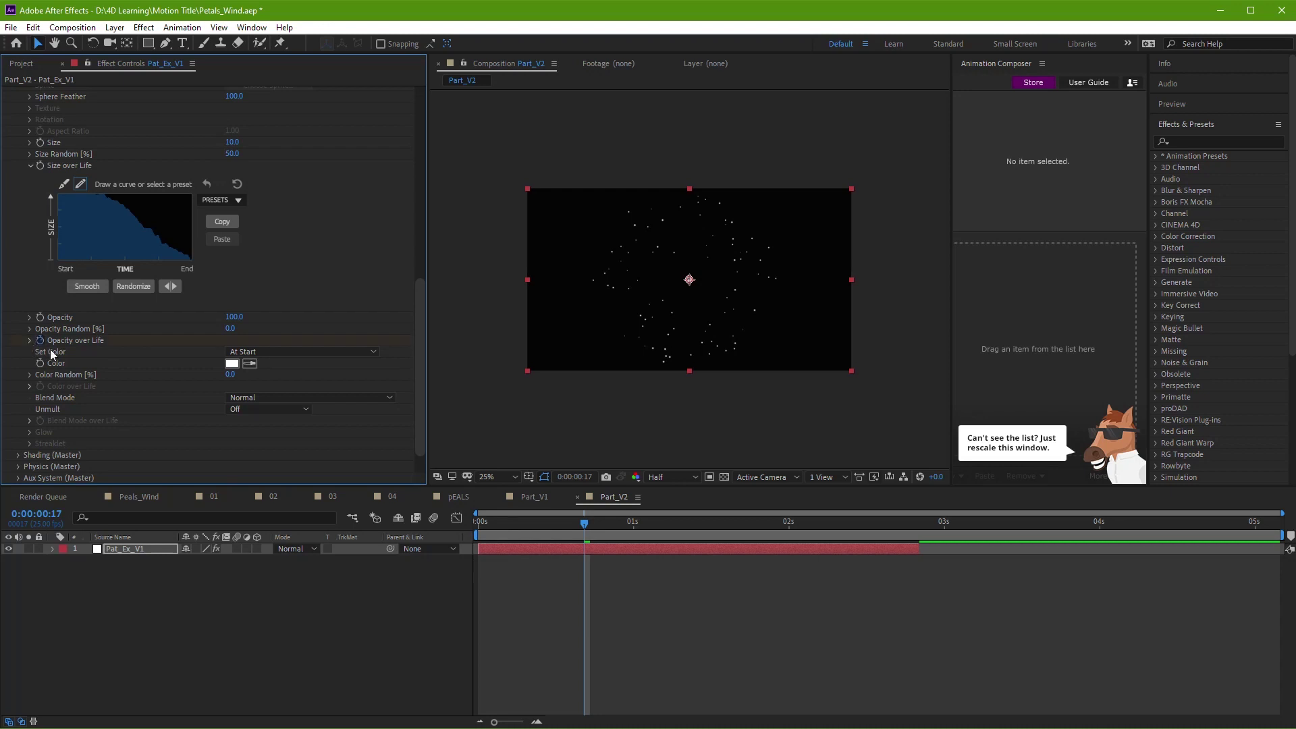
pyautogui.click(30, 341)
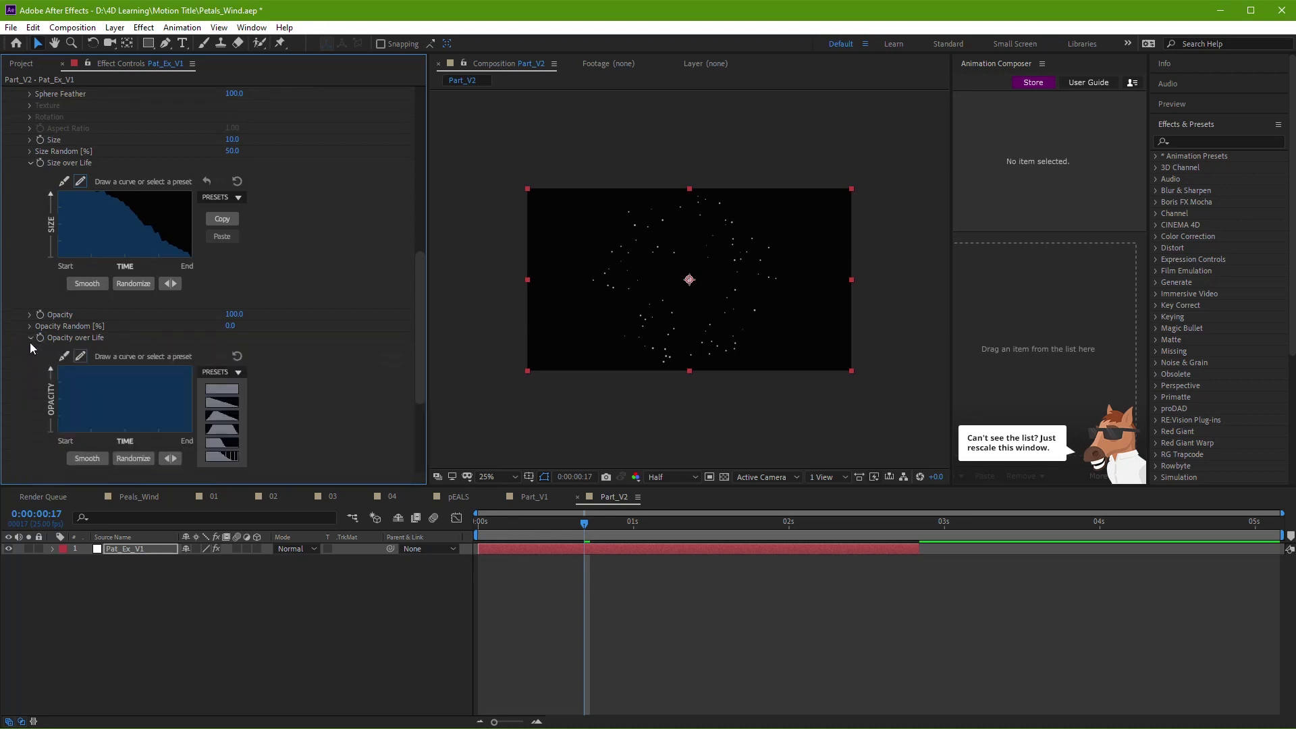
pyautogui.click(235, 457)
pyautogui.click(127, 458)
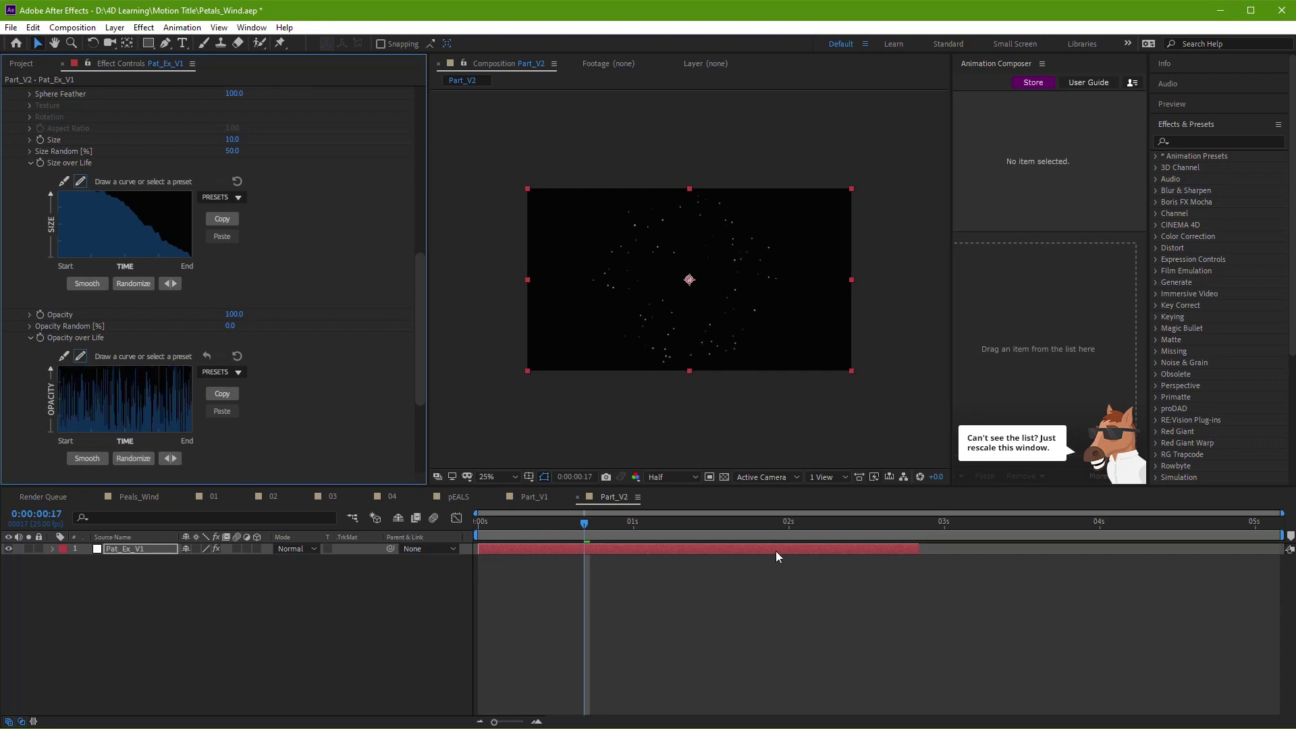
pyautogui.click(743, 584)
pyautogui.click(475, 525)
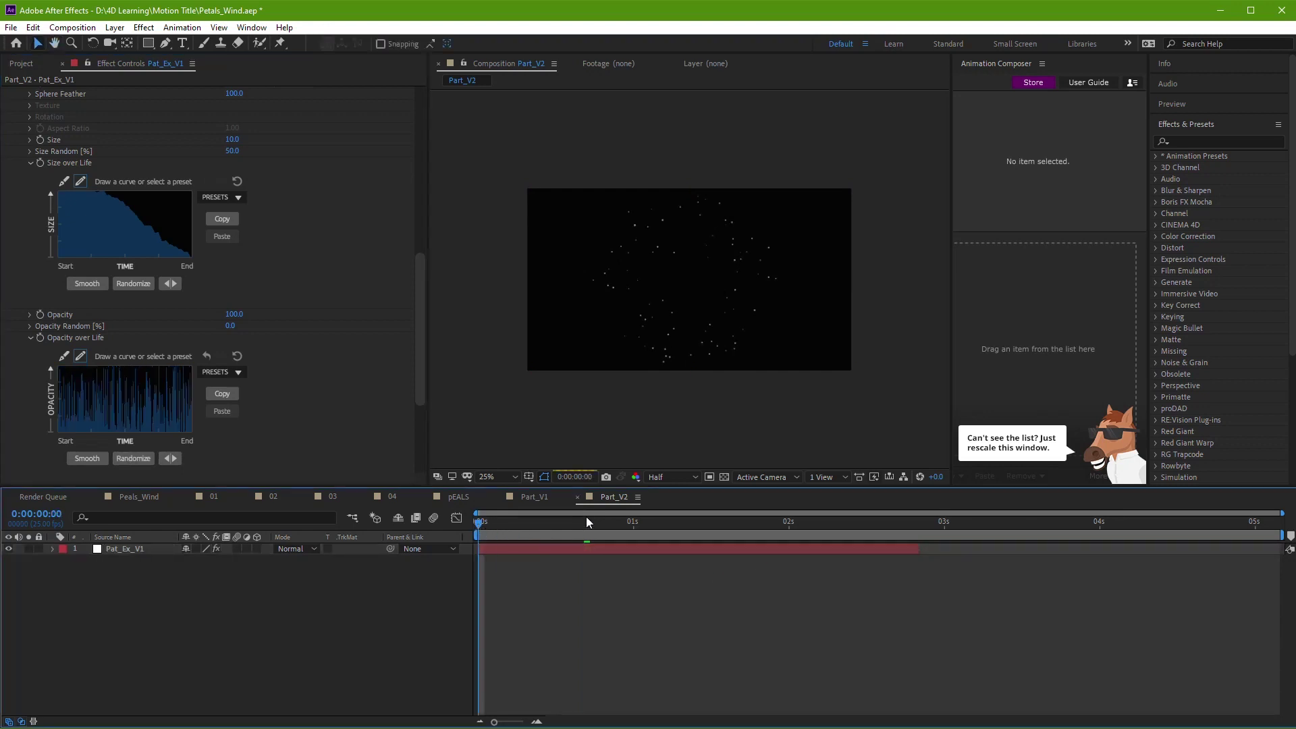
pyautogui.press('space')
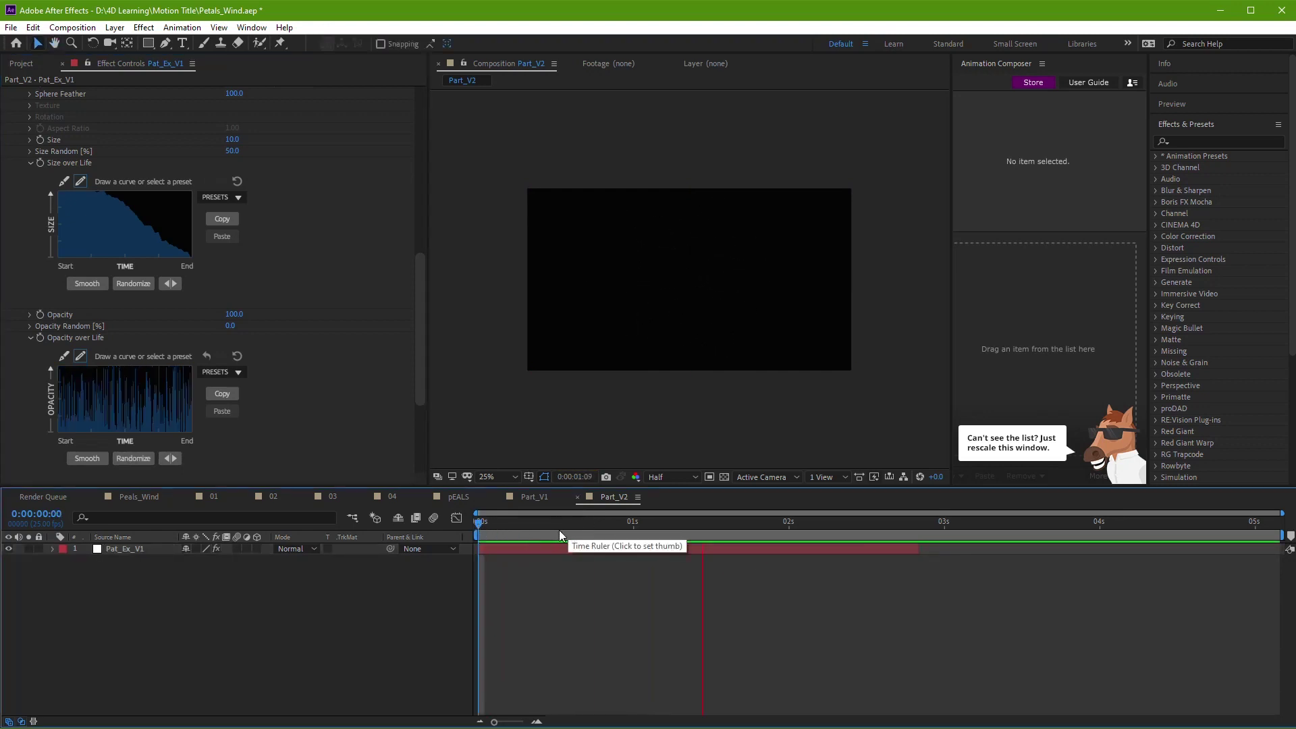
pyautogui.press('space')
# Step: Apply the Size over Life preset that rises, holds and falls back to zero, and check the burst to 0:00:00:15
pyautogui.click(571, 550)
pyautogui.click(239, 197)
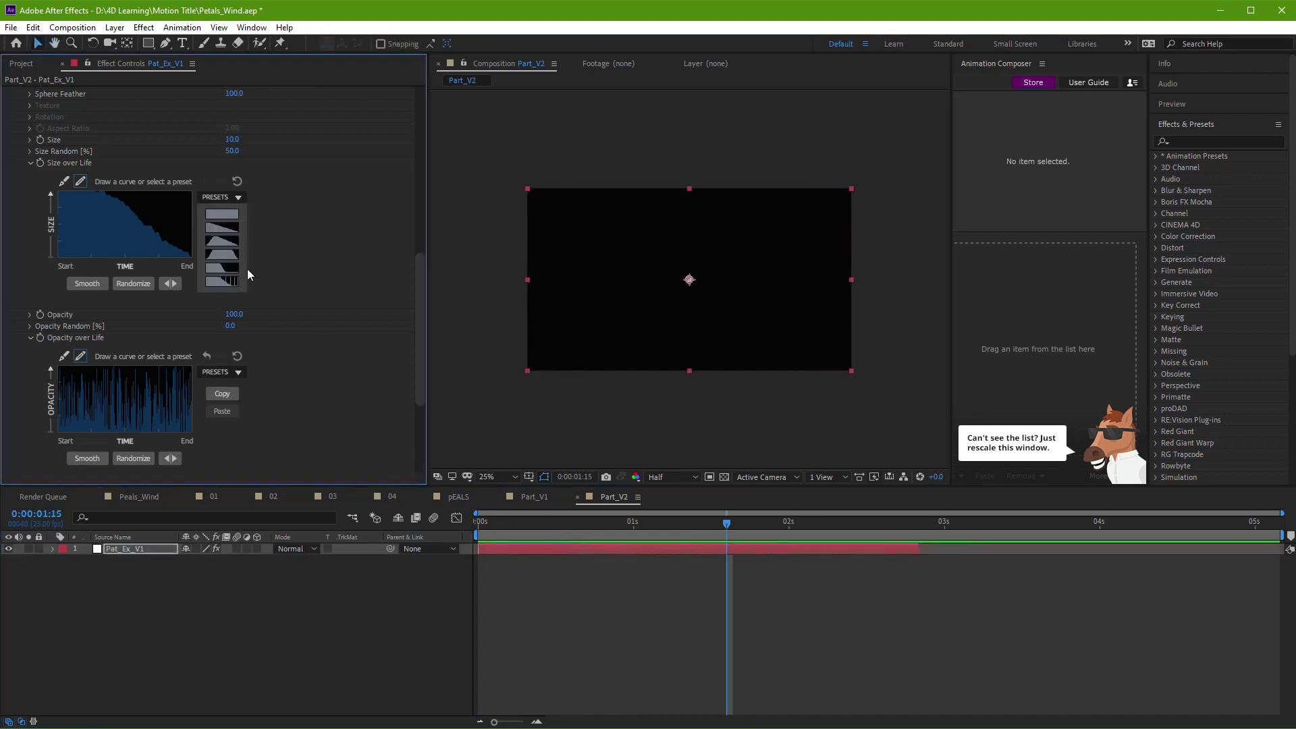
pyautogui.click(235, 255)
pyautogui.click(482, 529)
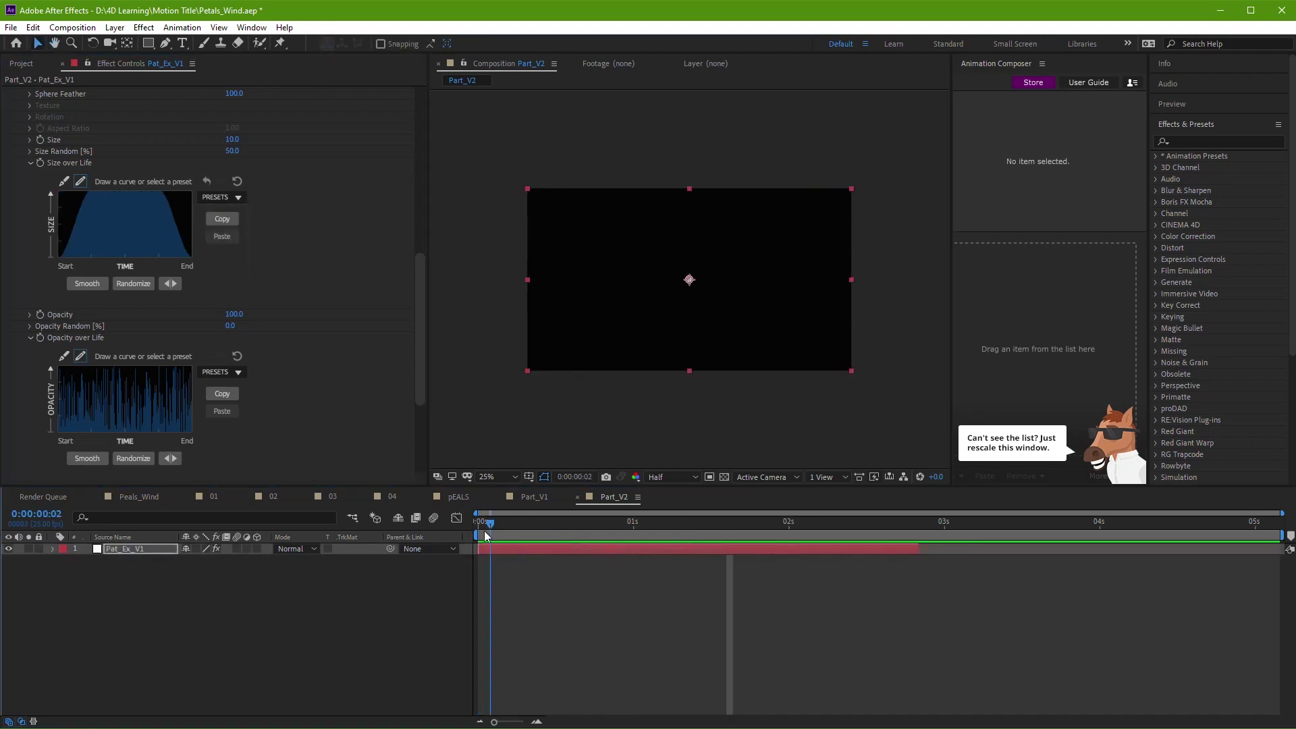
pyautogui.press('space')
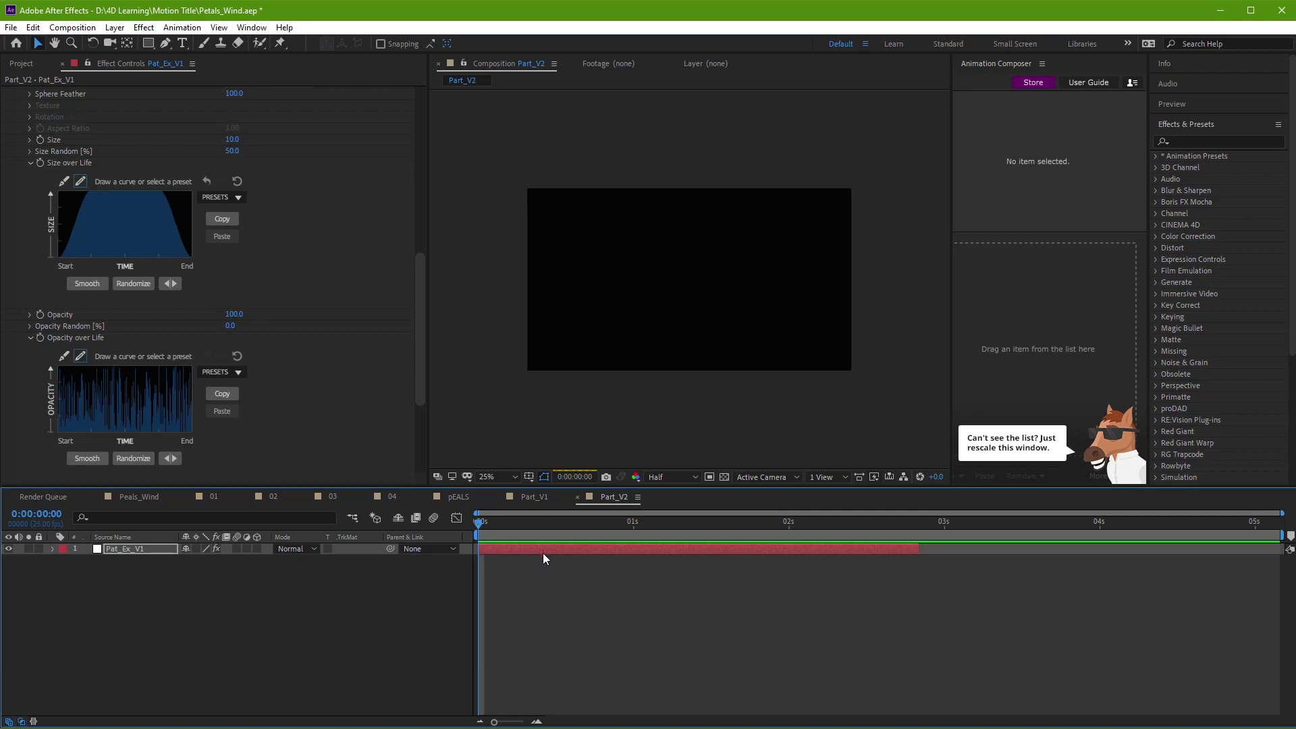
pyautogui.moveTo(497, 528); pyautogui.dragTo(571, 534)
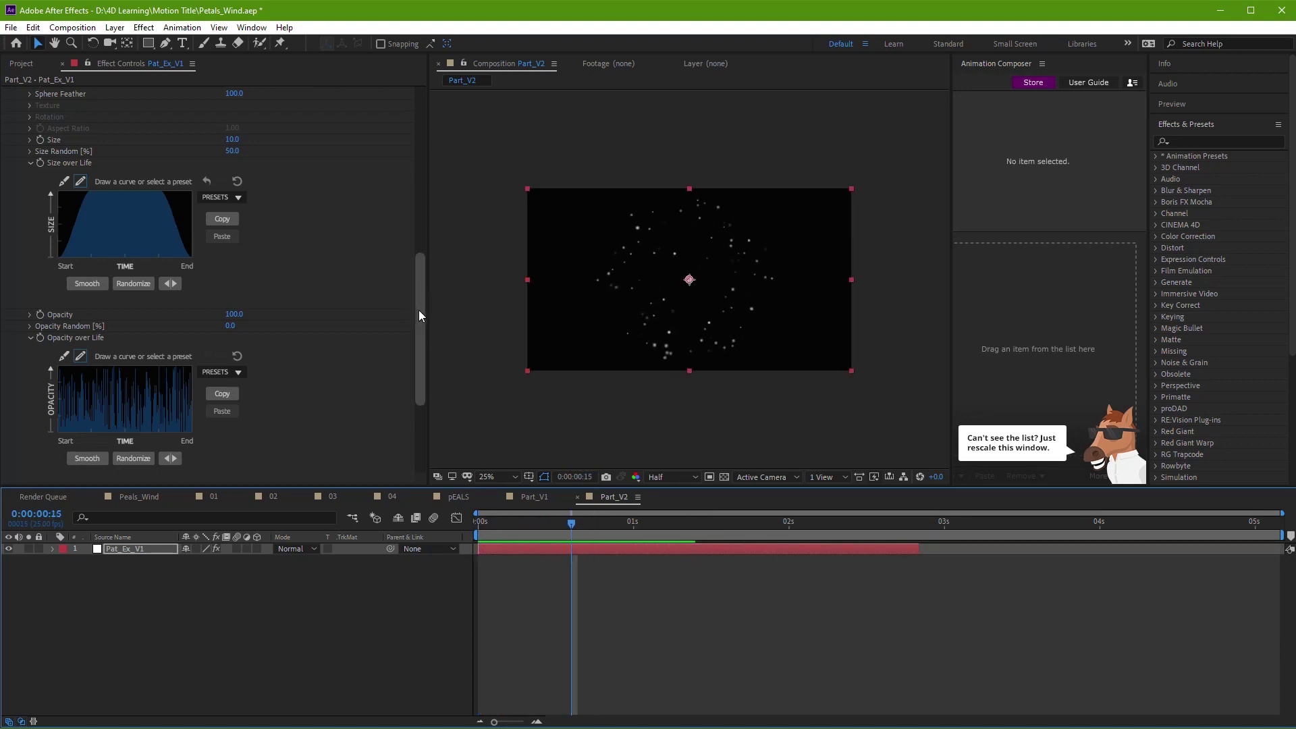
# Step: Set the particle Life to 5 seconds and preview the longer-lasting burst
pyautogui.moveTo(418, 309); pyautogui.dragTo(423, 229)
pyautogui.click(230, 256)
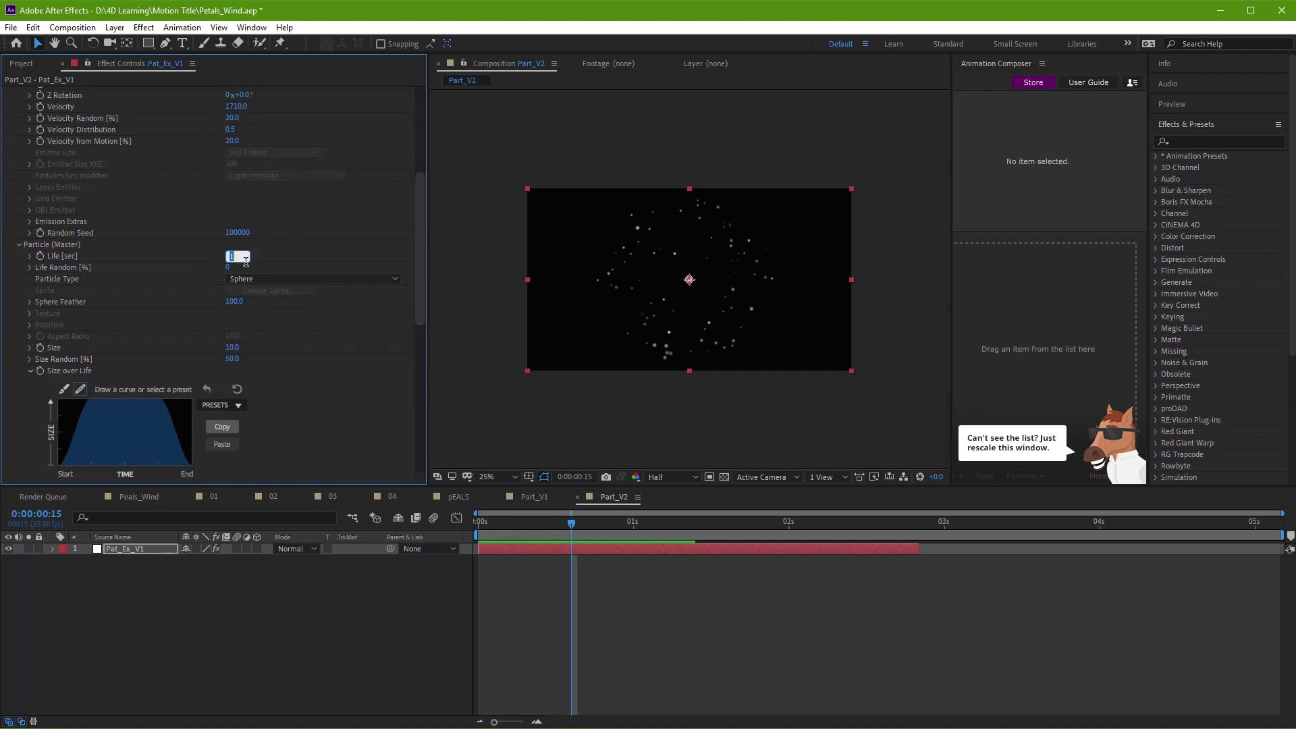
pyautogui.write('5')
pyautogui.click(770, 654)
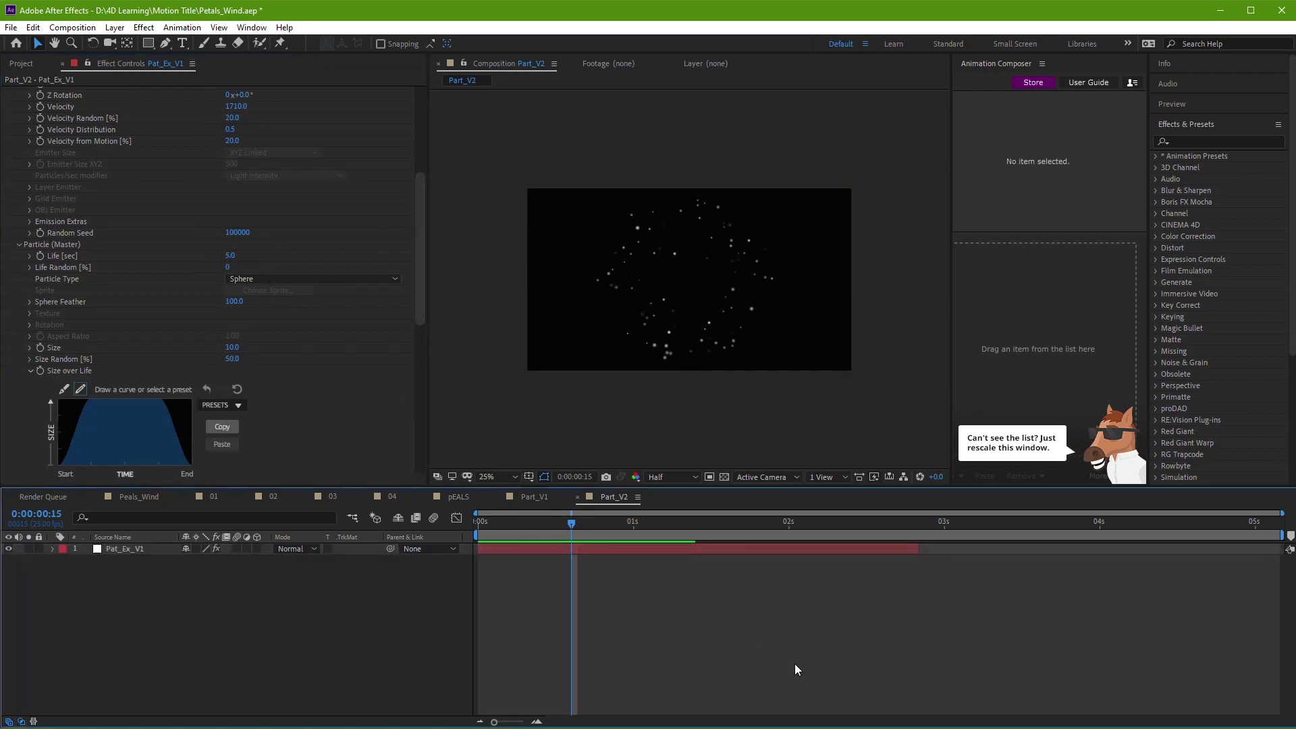
pyautogui.press('space')
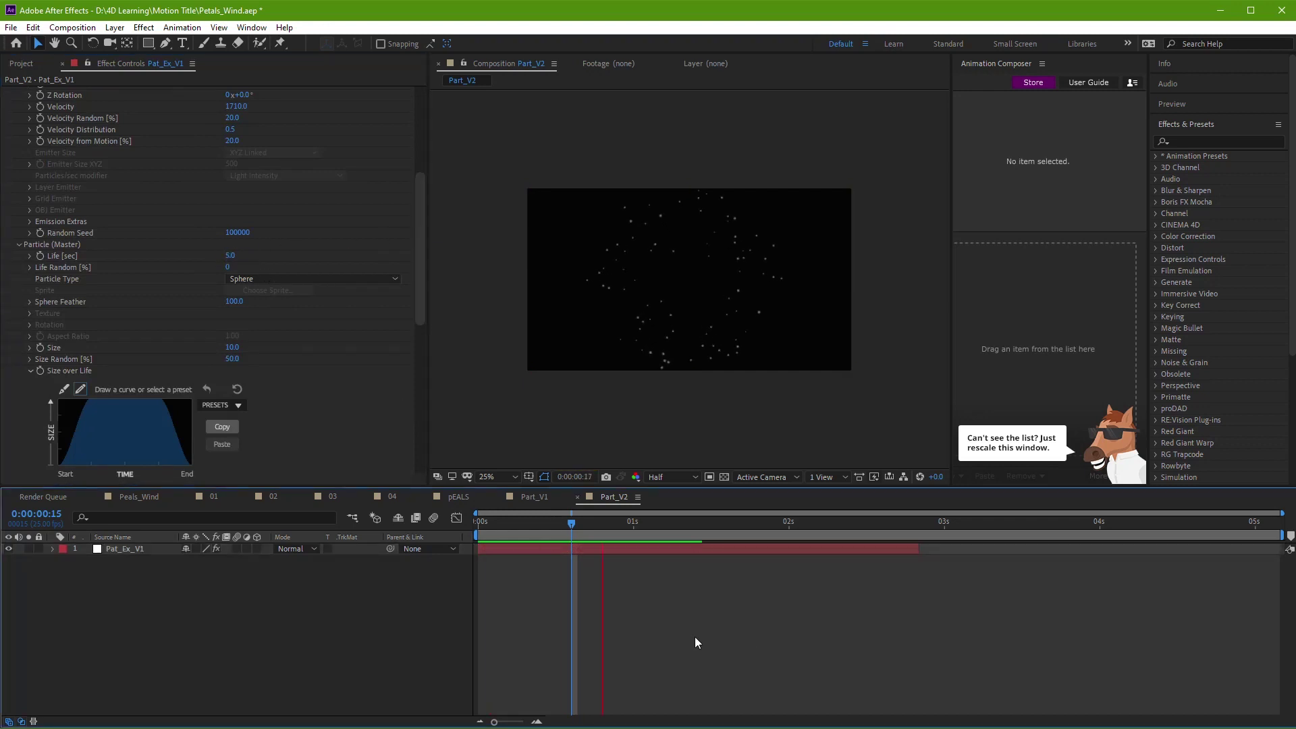
pyautogui.press('space')
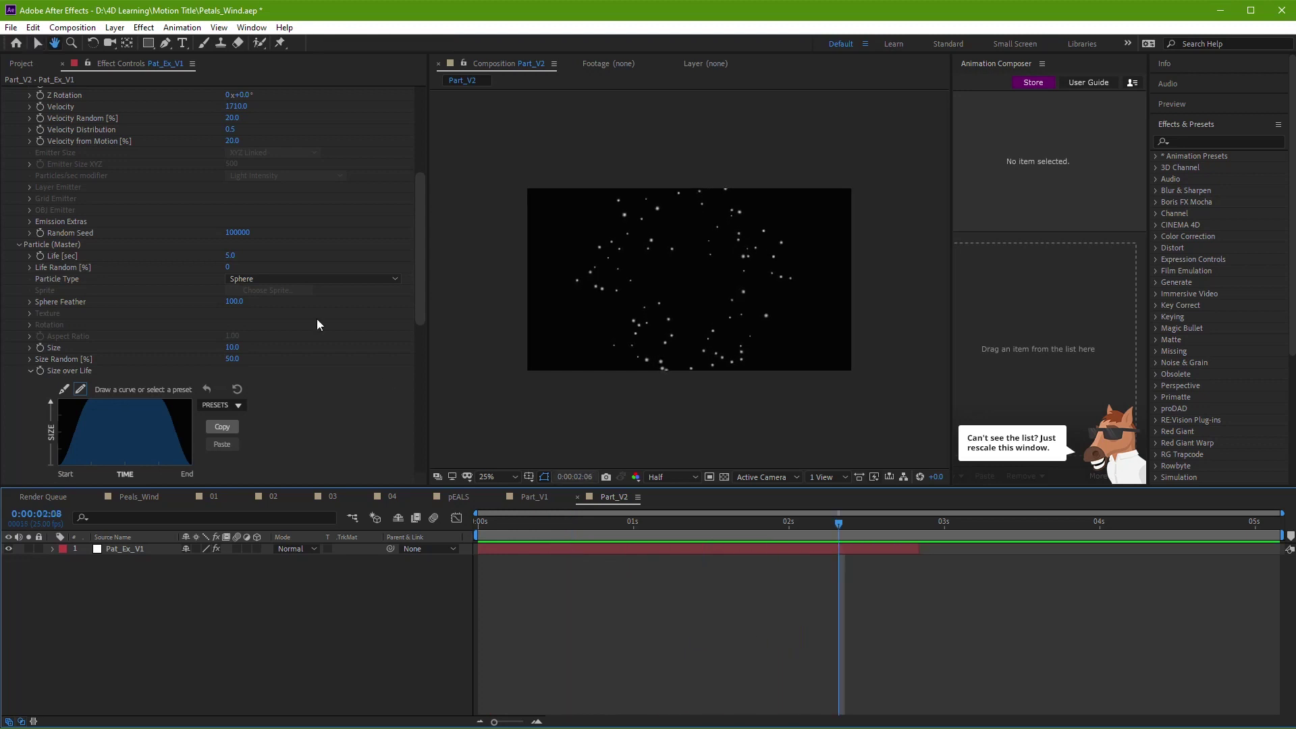
# Step: Set the particle Life to 3 seconds and Size to 5, and move the playhead to 0:00:00:08
pyautogui.click(231, 256)
pyautogui.write('3')
pyautogui.press('Return')
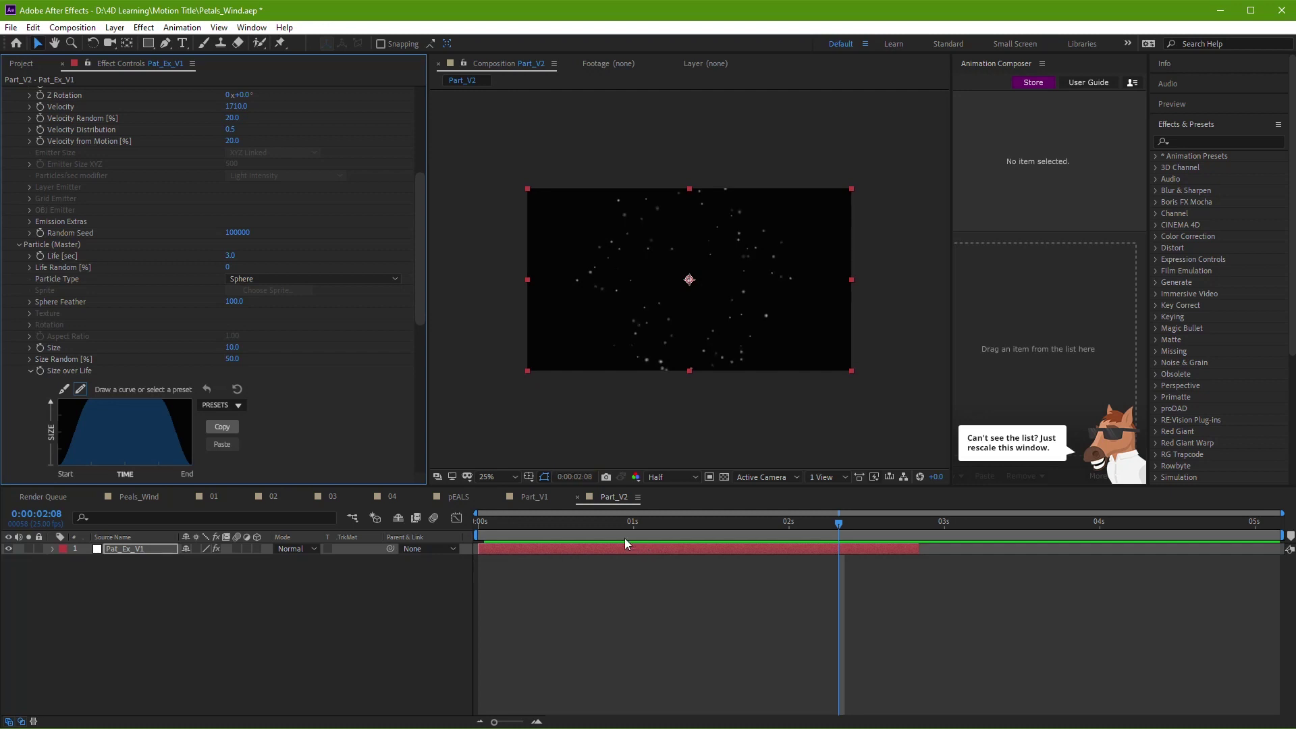
pyautogui.click(233, 347)
pyautogui.write('5')
pyautogui.press('Return')
pyautogui.click(529, 521)
pyautogui.moveTo(414, 322); pyautogui.dragTo(412, 151)
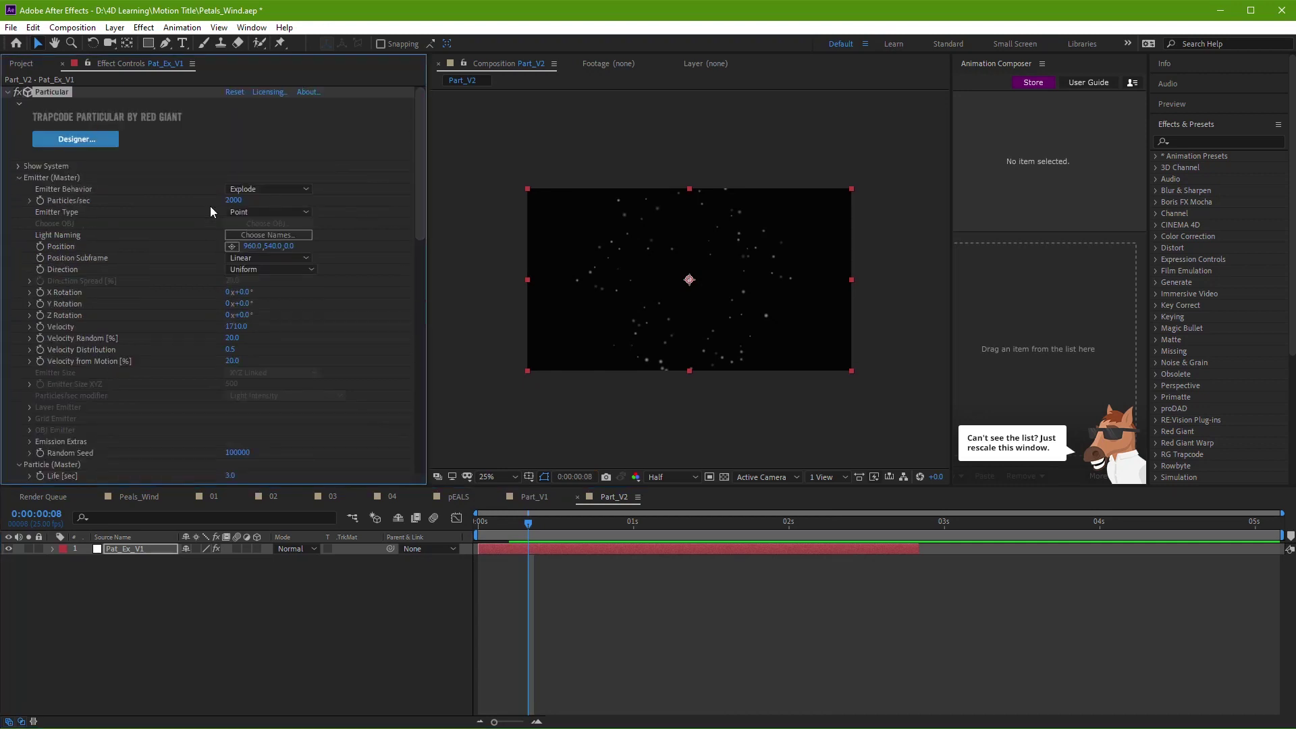
# Step: Set the emitter's Particles/sec to 5000, preview the denser burst and move the playhead to 0:00:00:11
pyautogui.click(237, 200)
pyautogui.write('50')
pyautogui.press('Return')
pyautogui.click(651, 612)
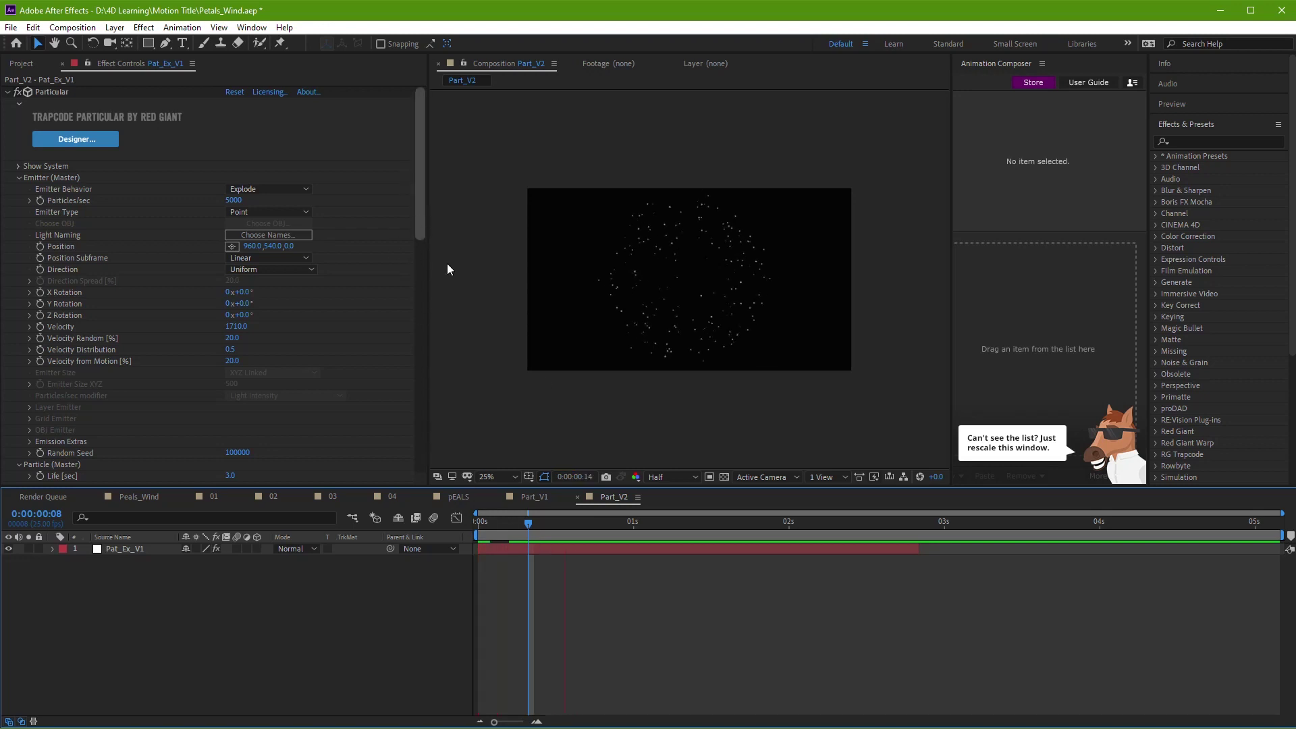
pyautogui.click(549, 527)
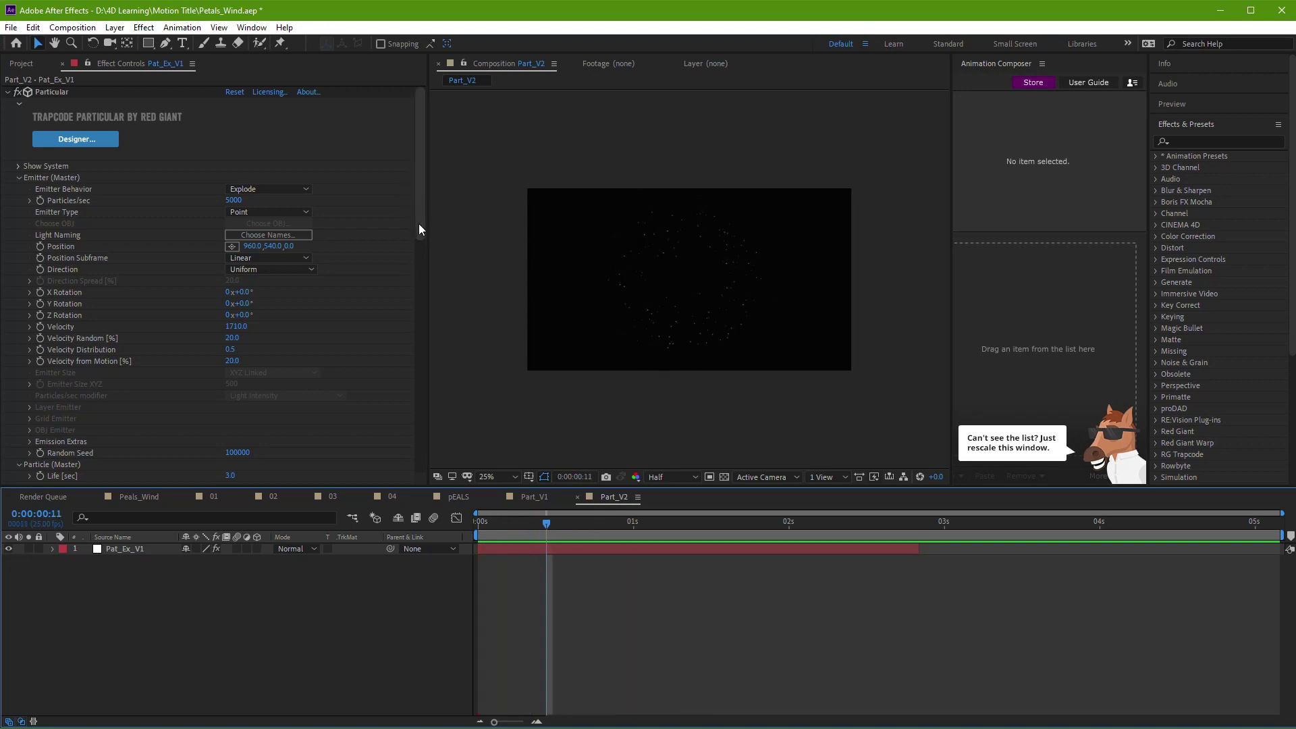
# Step: Apply the Size over Life preset that falls off with a flicker and preview the burst from the first frame
pyautogui.moveTo(418, 224); pyautogui.dragTo(432, 399)
pyautogui.click(239, 170)
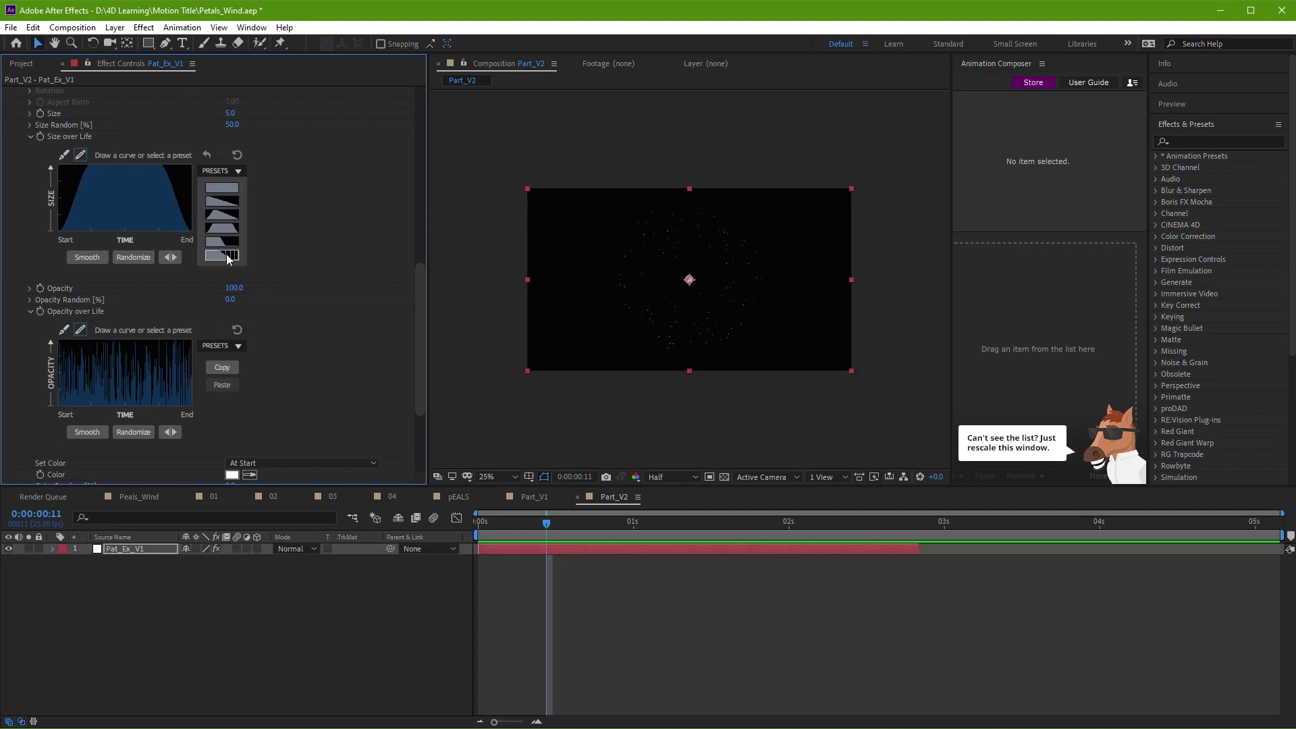
pyautogui.click(226, 256)
pyautogui.click(735, 672)
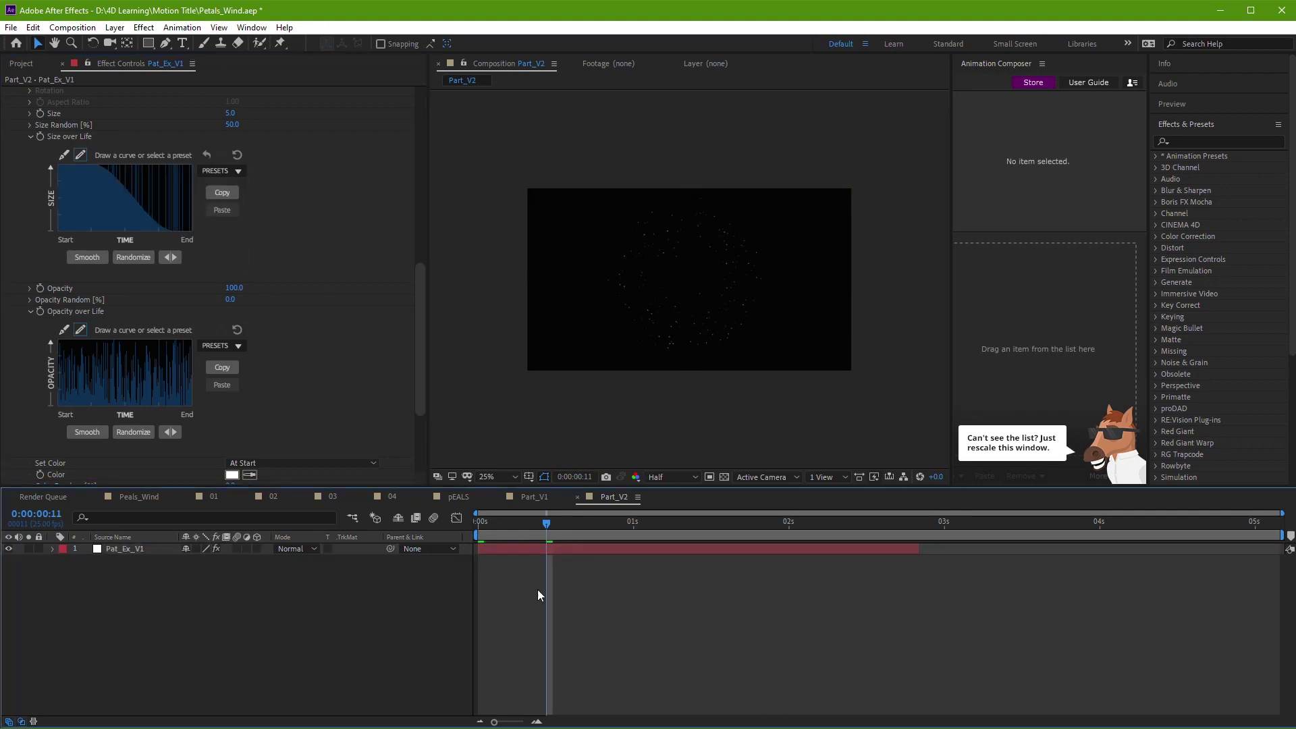
pyautogui.click(481, 524)
pyautogui.press('space')
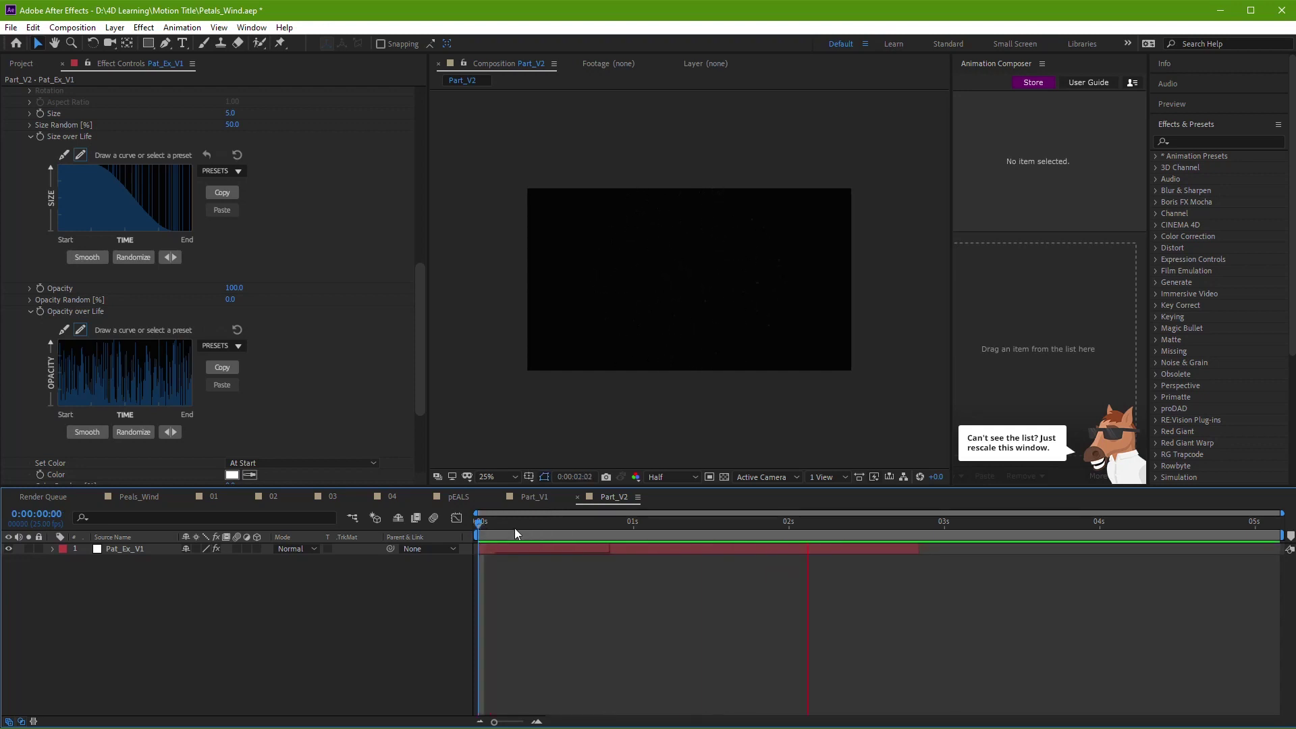
# Step: Move the playhead to 0:00:00:18 and apply the Opacity over Life preset that fades out with a flicker
pyautogui.moveTo(499, 523); pyautogui.dragTo(590, 526)
pyautogui.click(238, 346)
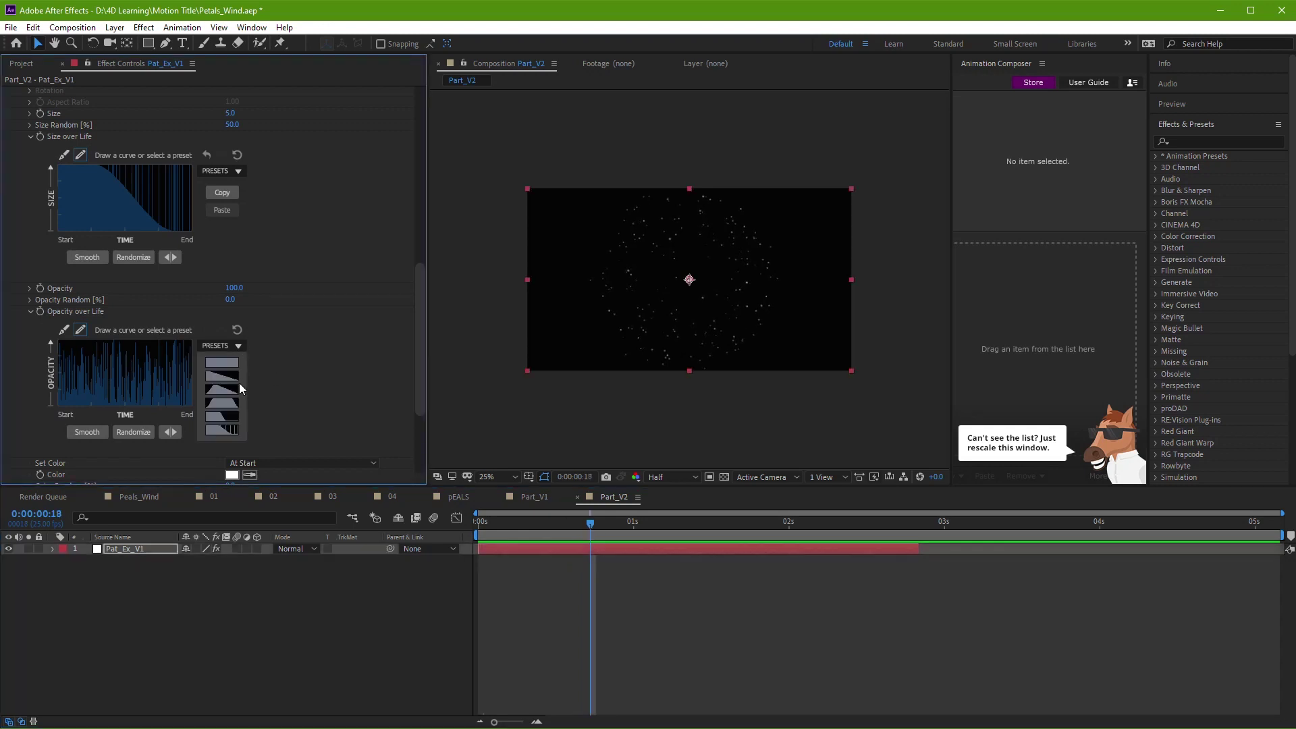
pyautogui.click(225, 430)
pyautogui.click(626, 597)
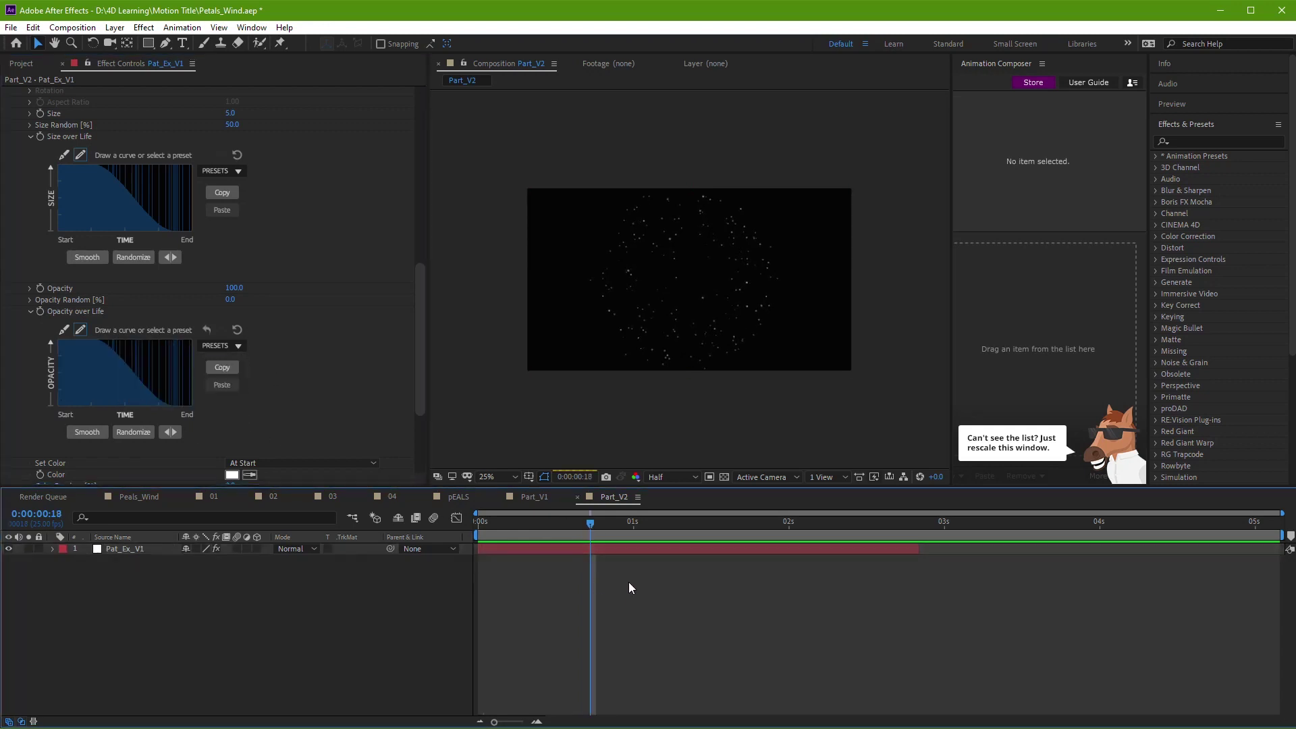
# Step: End the work area at 0:00:02:20, trim the Part_V2 composition to it and preview the result
pyautogui.moveTo(919, 525); pyautogui.dragTo(912, 528)
pyautogui.press('n')
pyautogui.rightClick(904, 533)
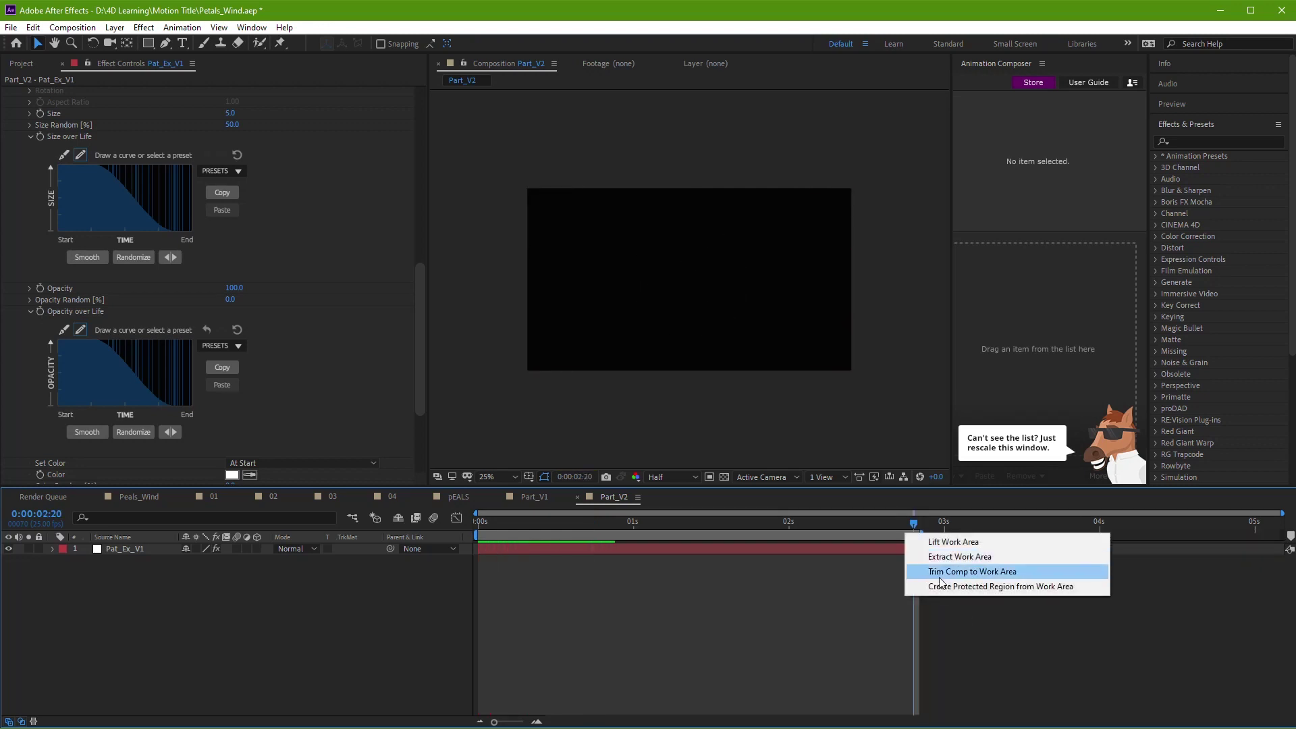
pyautogui.click(941, 577)
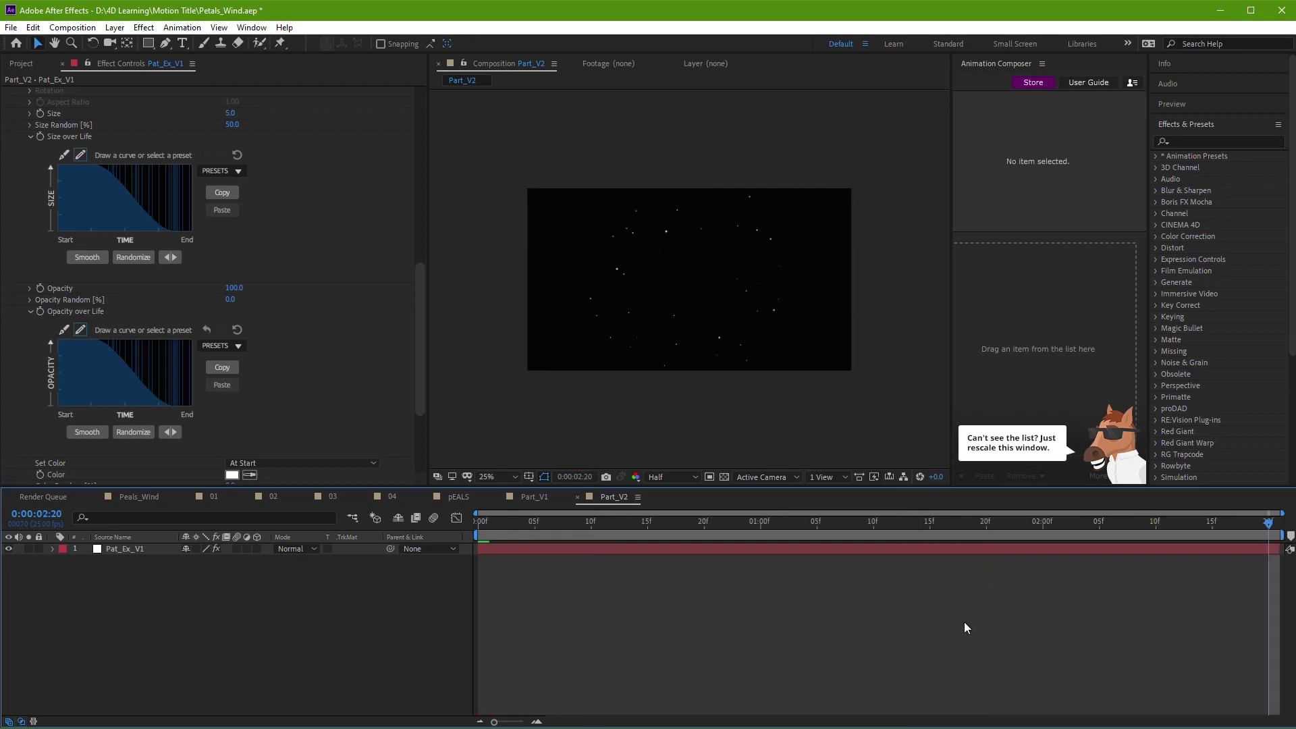
pyautogui.press('space')
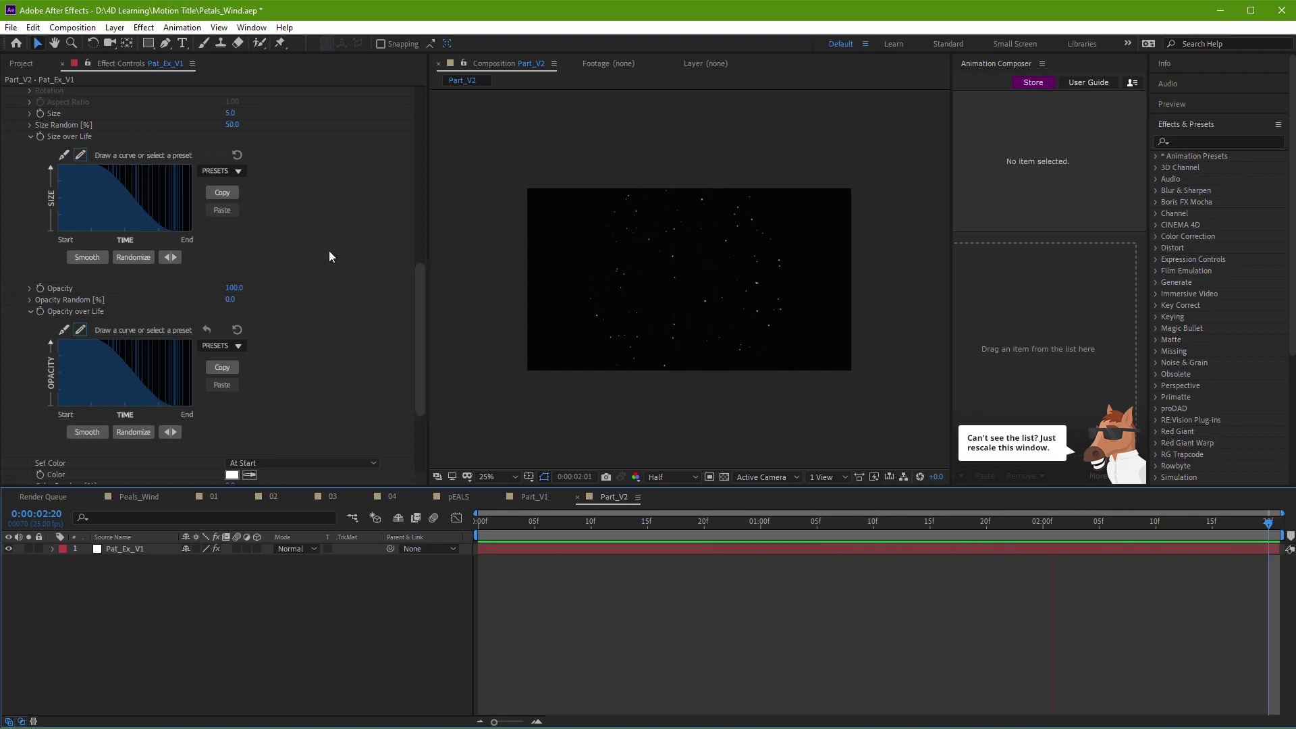
# Step: Randomize the Size over Life curve and preview the burst from 0:00:00:01
pyautogui.click(235, 171)
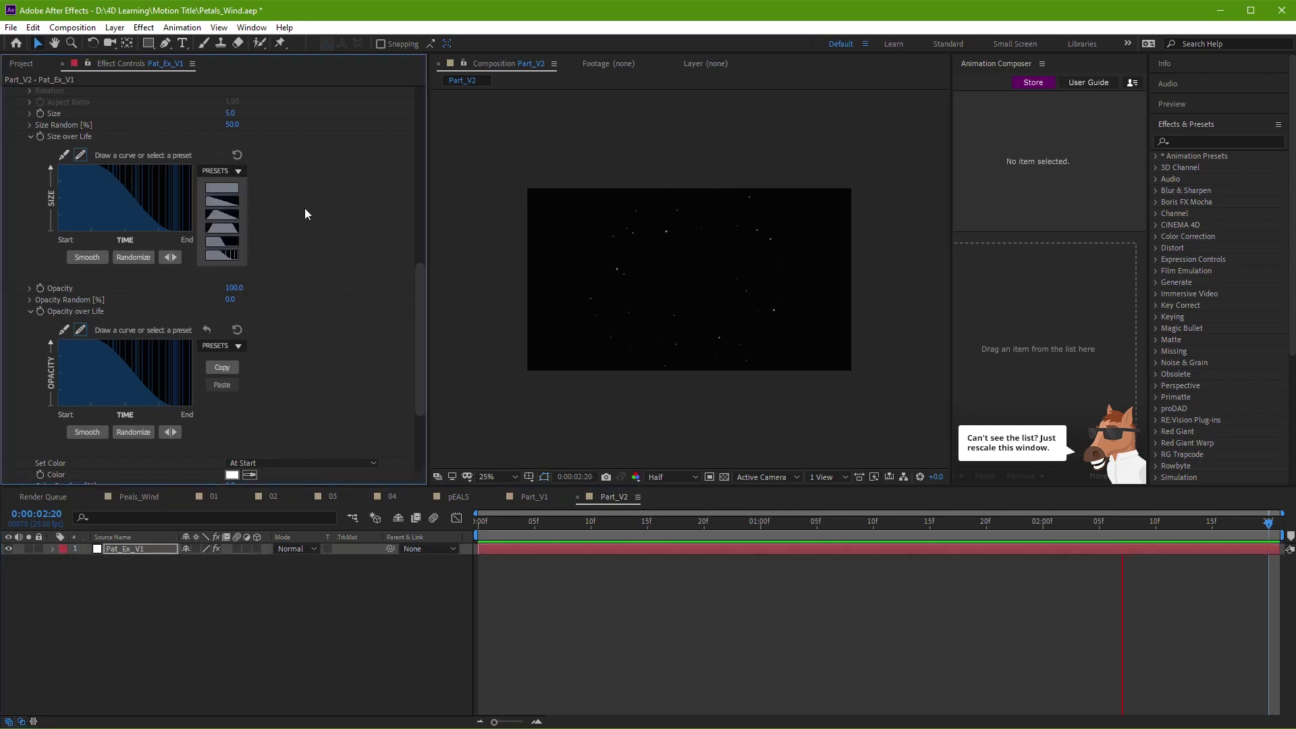
pyautogui.click(137, 261)
pyautogui.click(645, 633)
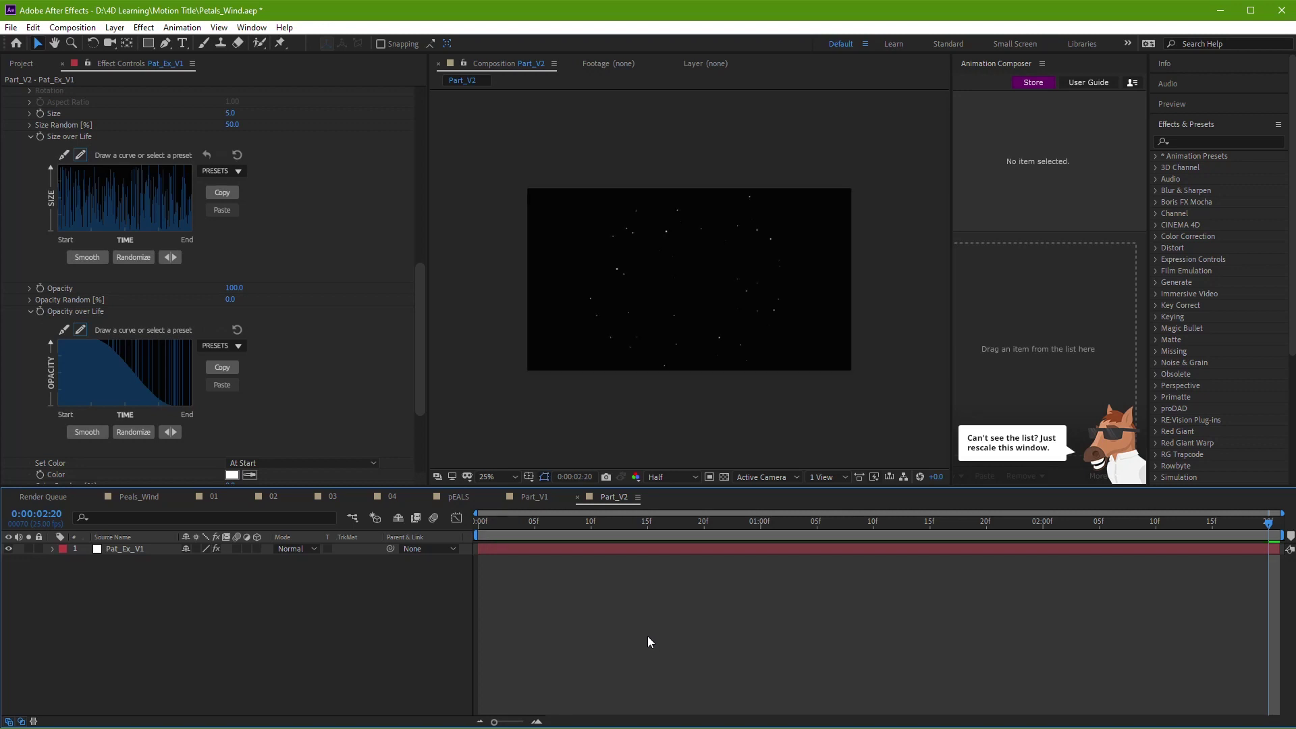
pyautogui.click(493, 522)
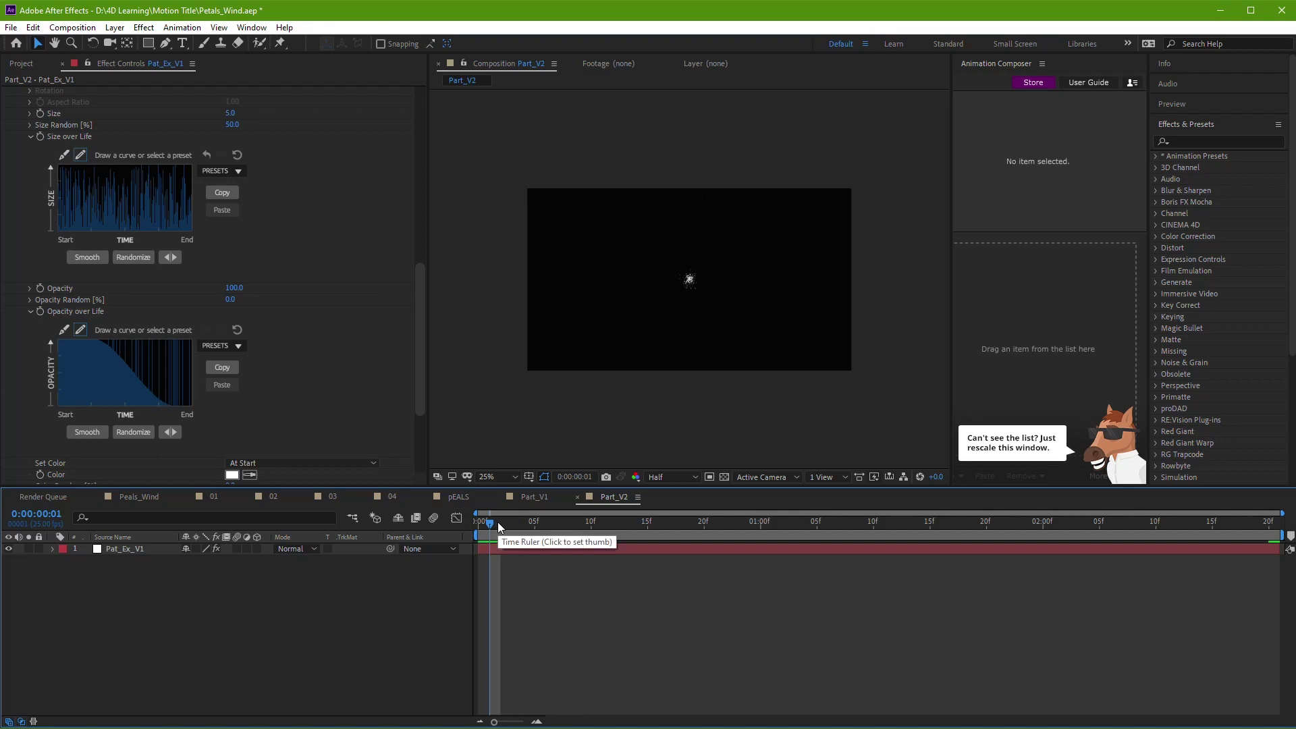
pyautogui.press('space')
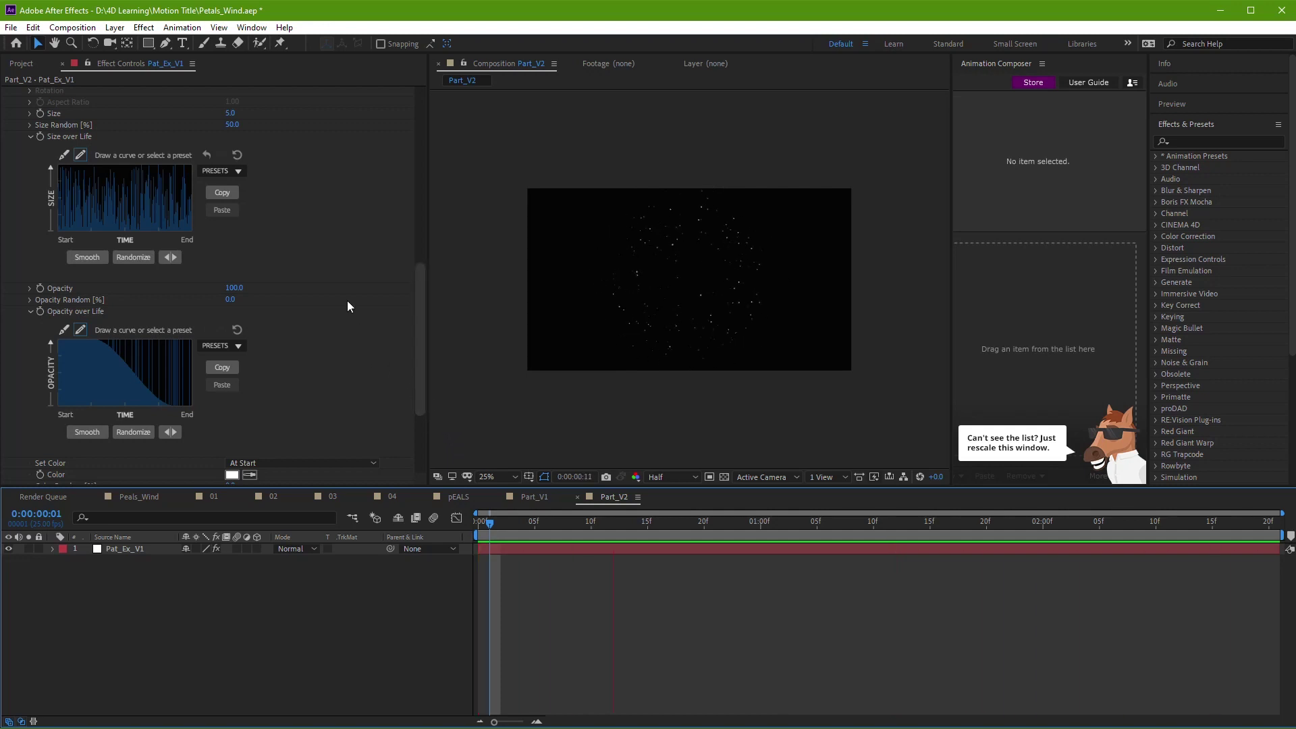
# Step: Open the Physics (Master) settings and the Air Resistance value during the preview
pyautogui.moveTo(423, 326); pyautogui.dragTo(431, 281)
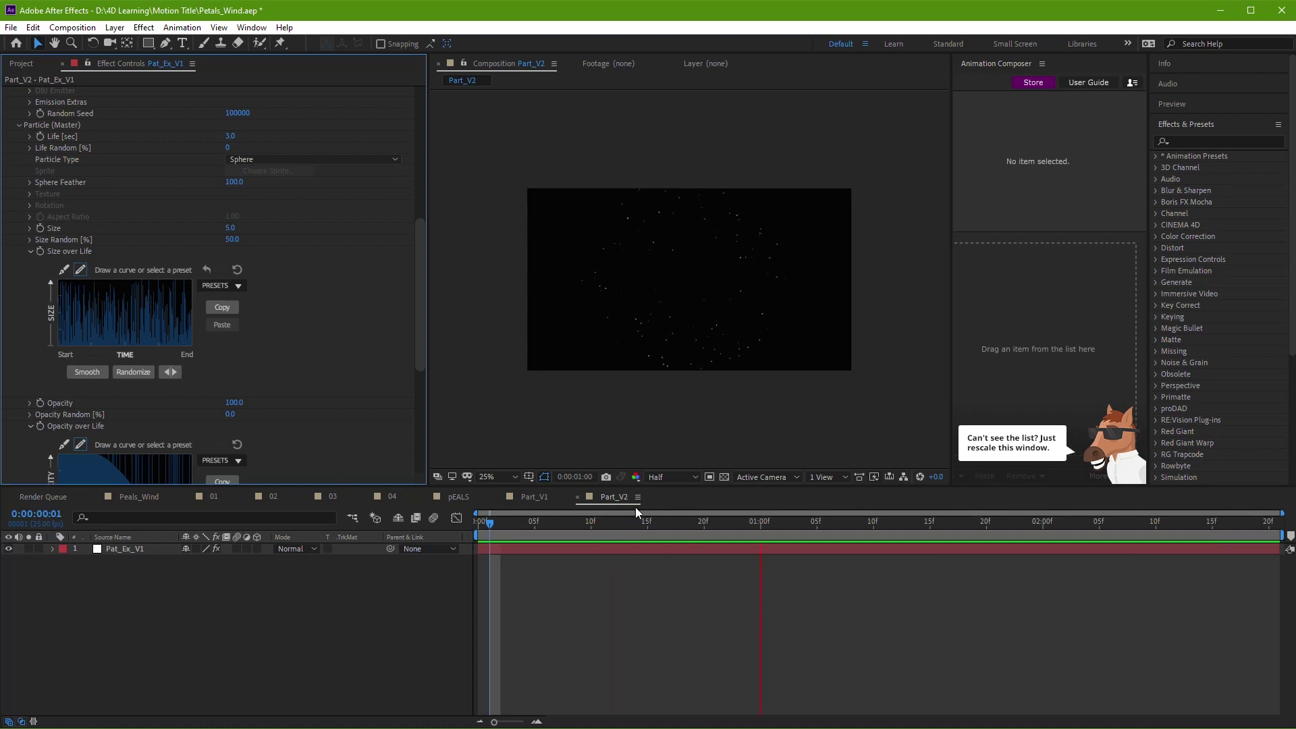
pyautogui.moveTo(417, 311); pyautogui.dragTo(427, 467)
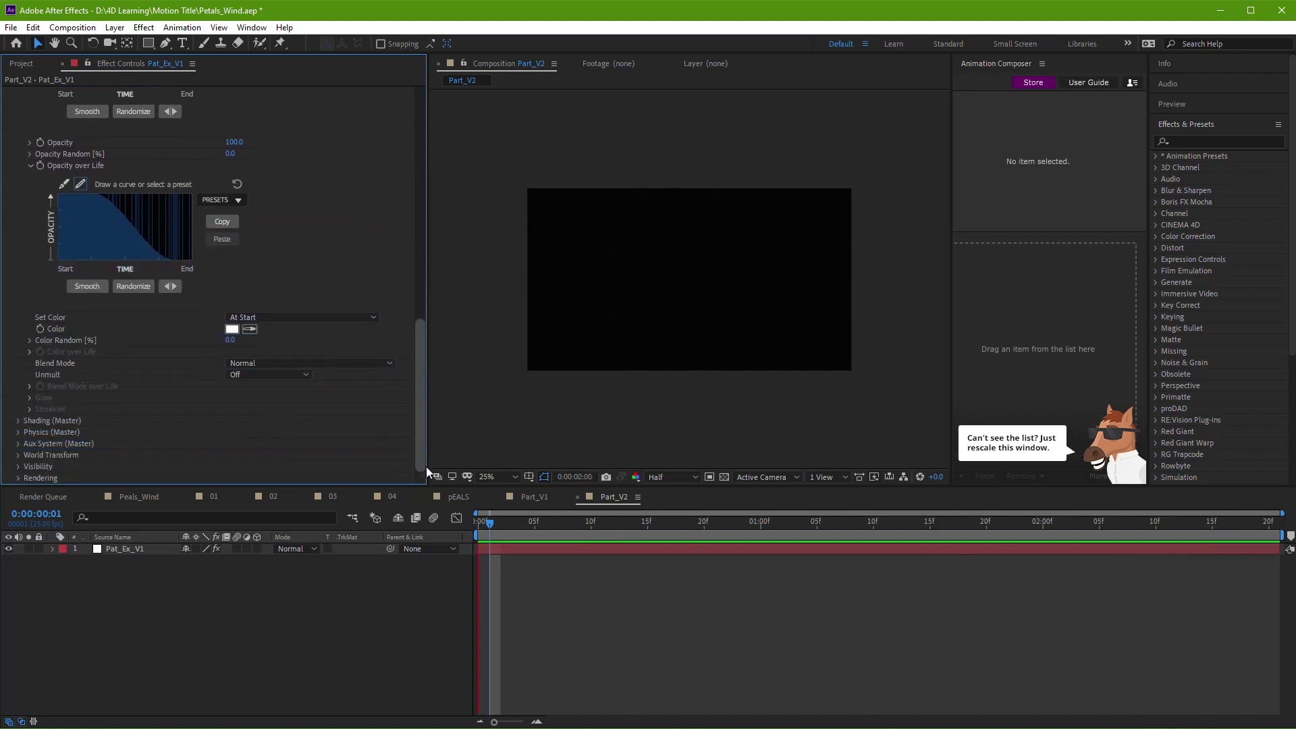
pyautogui.click(18, 432)
pyautogui.scroll(-4, 308, 382)
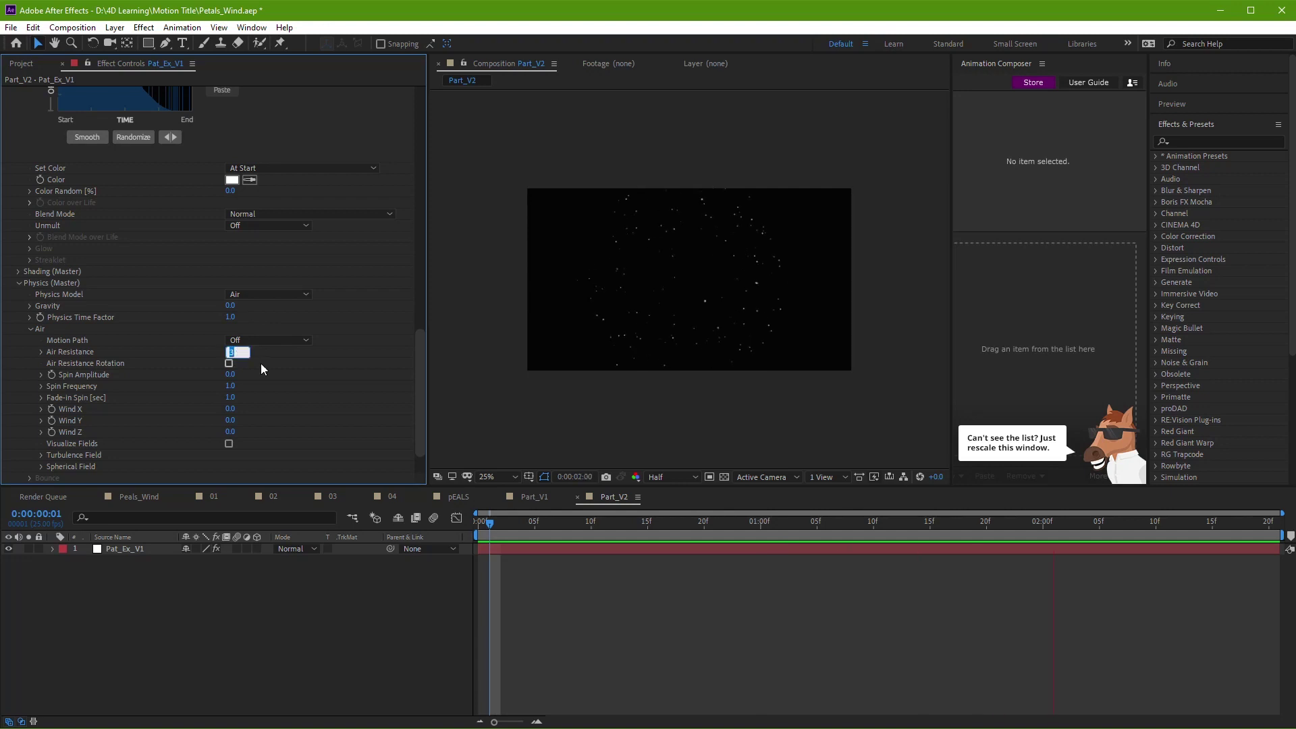
pyautogui.click(529, 548)
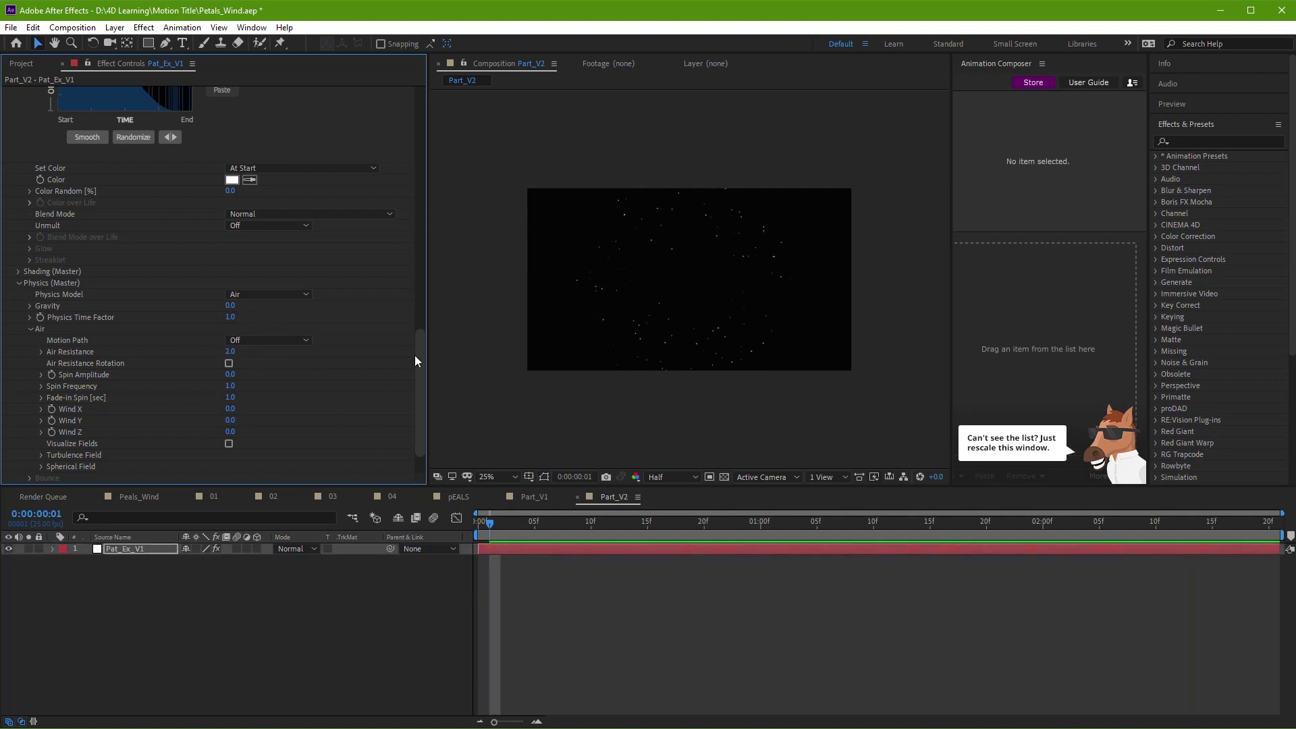
# Step: Set the particle Life to 2 seconds and preview the shorter-lived burst
pyautogui.scroll(2, 415, 279)
pyautogui.scroll(10, 415, 279)
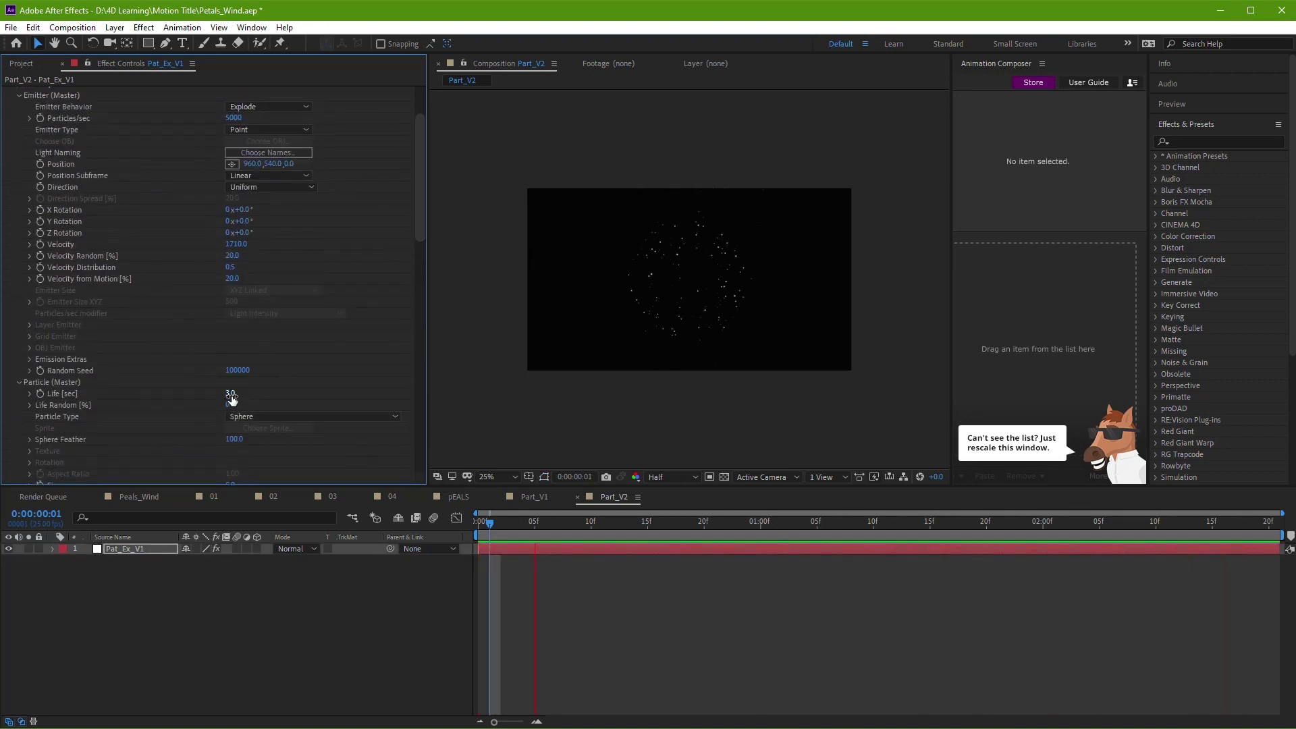
pyautogui.click(237, 394)
pyautogui.write('2')
pyautogui.press('Return')
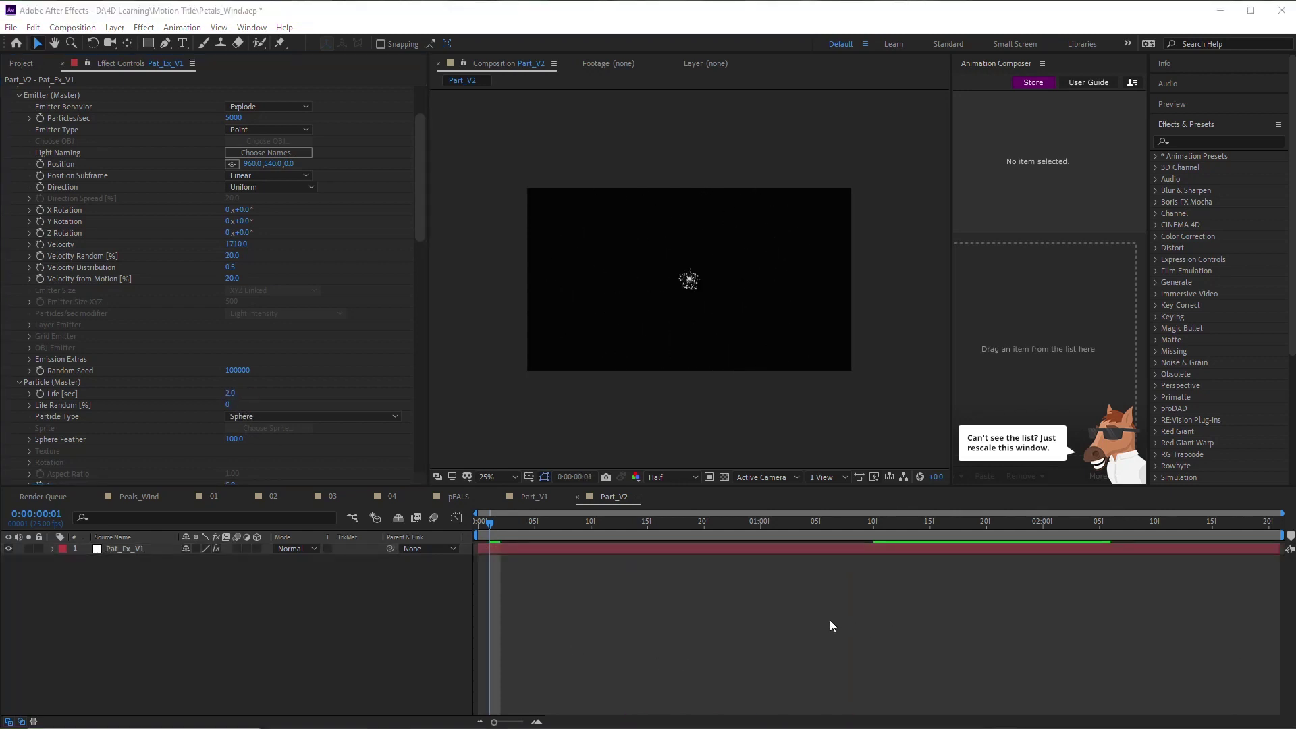
pyautogui.click(829, 614)
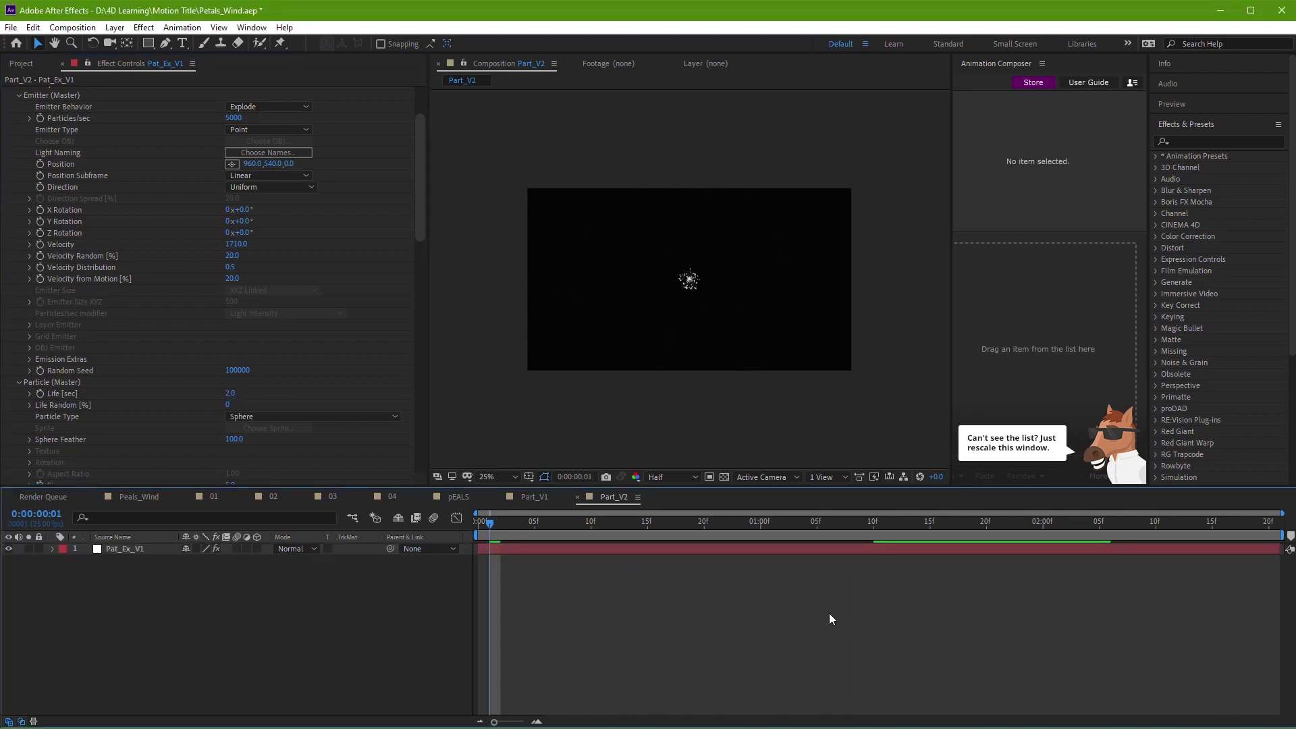
pyautogui.press('space')
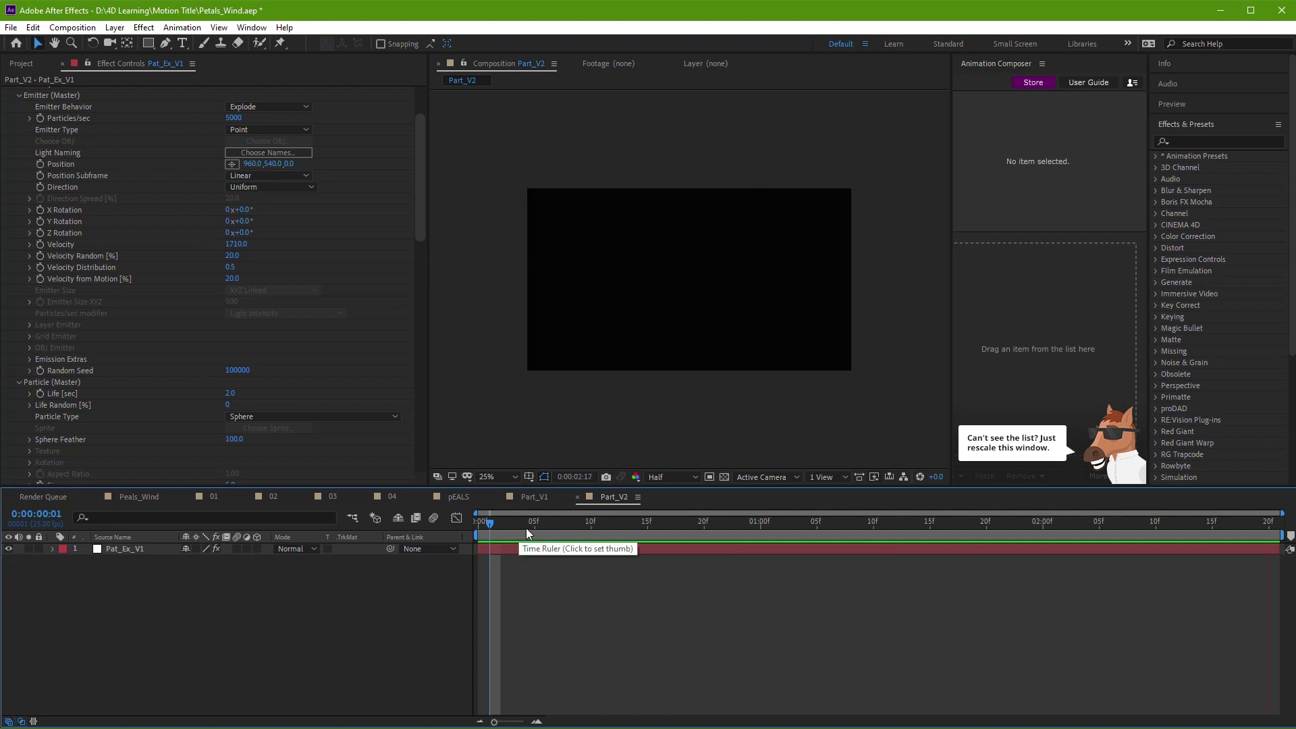
# Step: Set the physics Air Resistance to 2.5 and preview the burst from the first frame
pyautogui.click(231, 393)
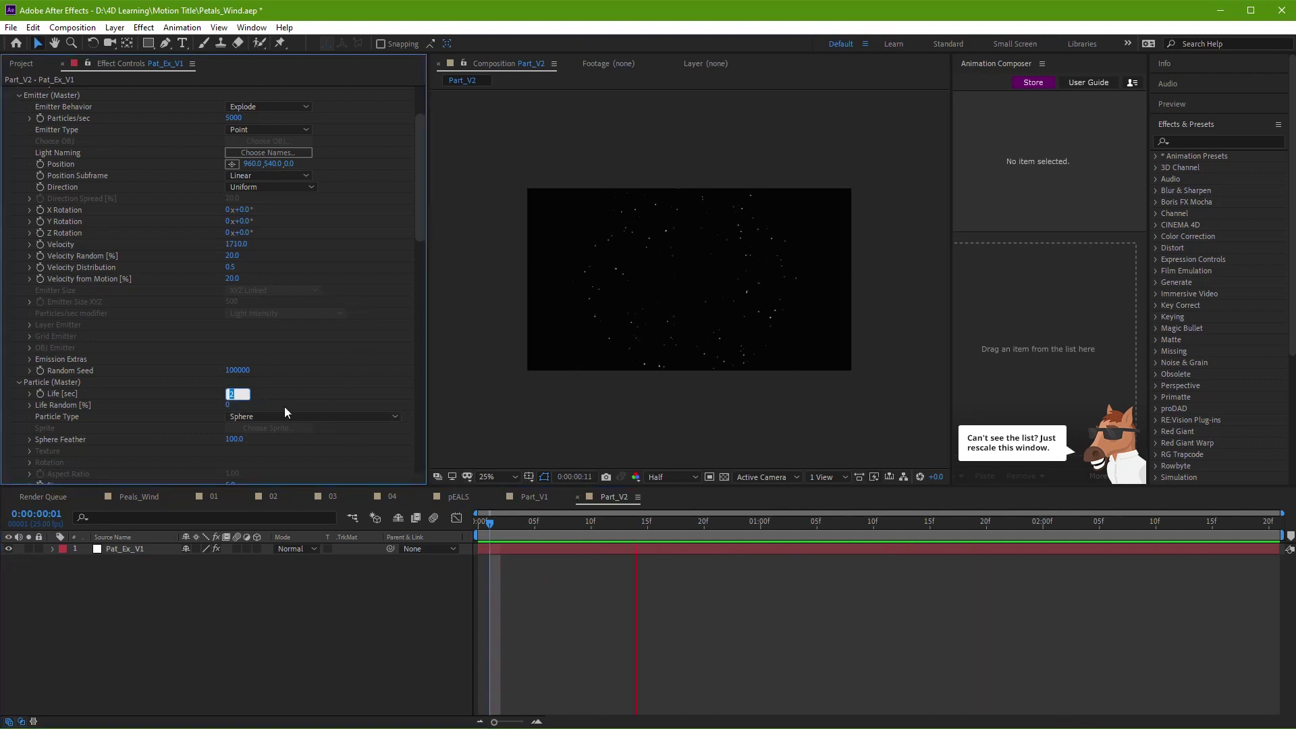
pyautogui.moveTo(421, 236); pyautogui.dragTo(426, 405)
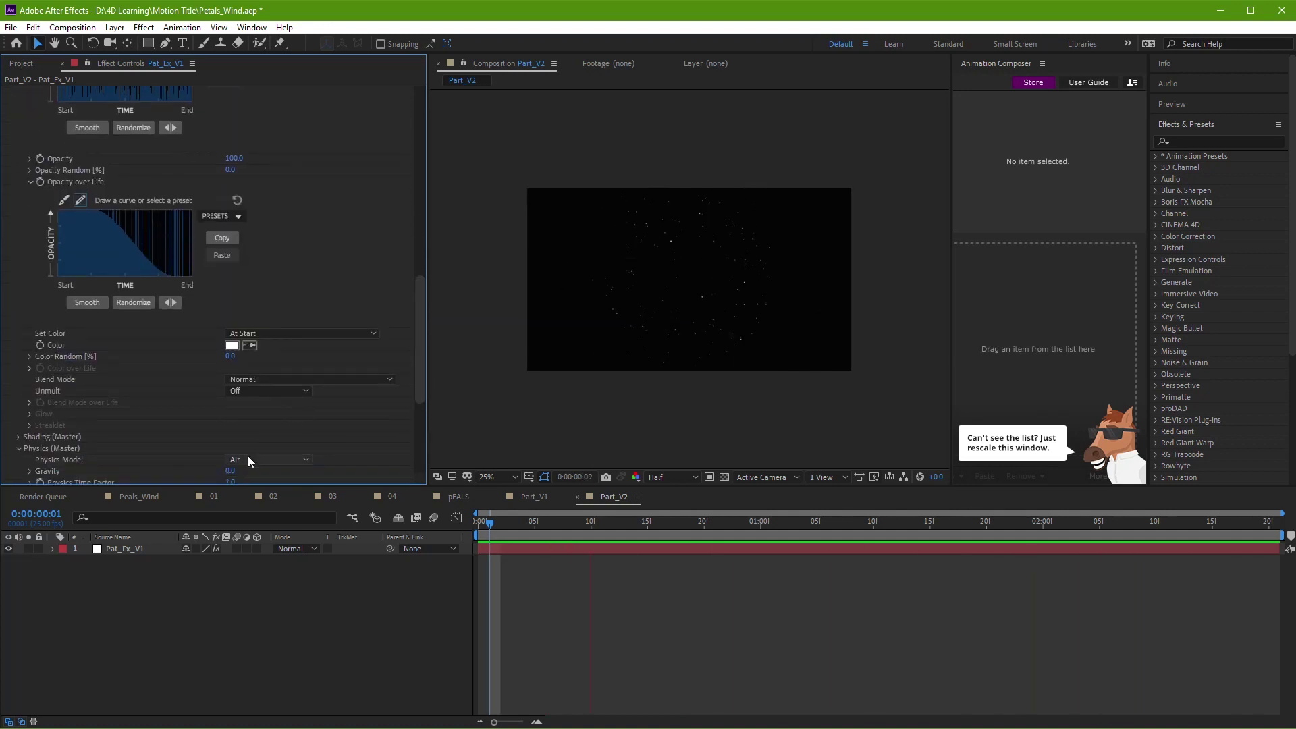
pyautogui.scroll(-3, 281, 448)
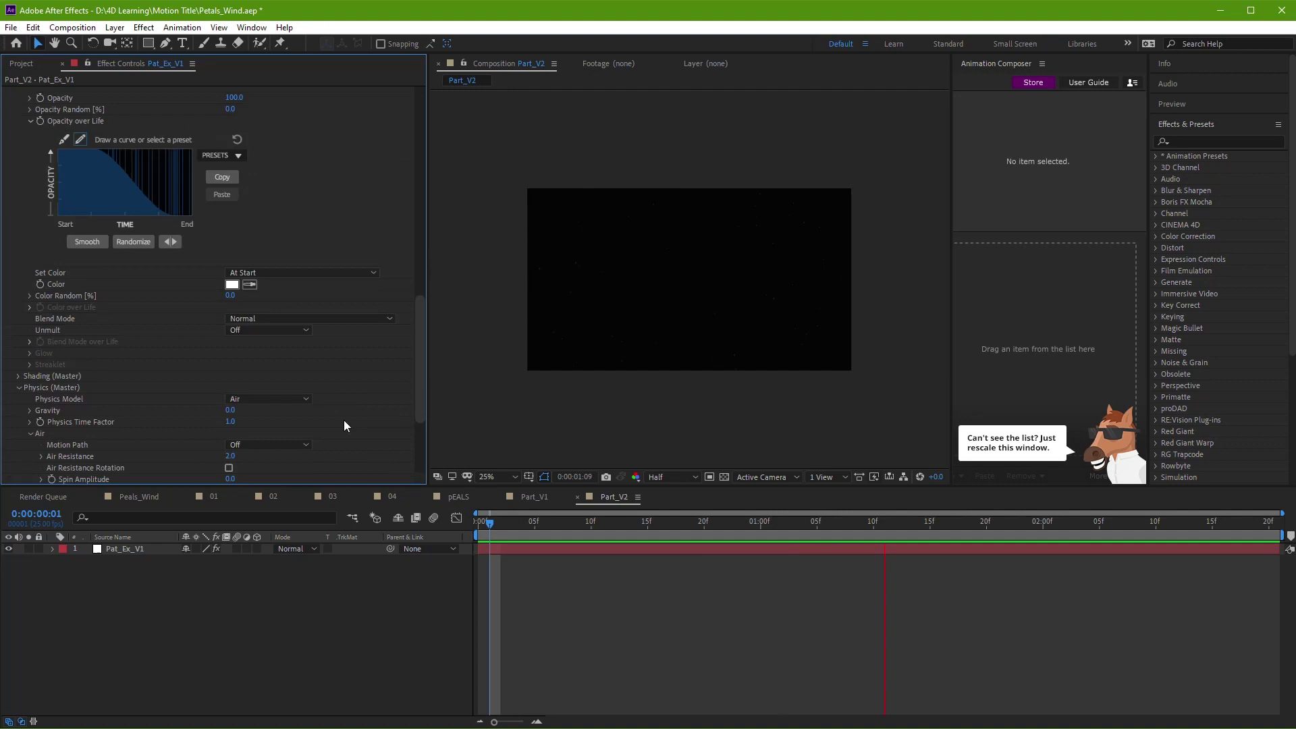
pyautogui.click(230, 457)
pyautogui.write('2.5')
pyautogui.press('Return')
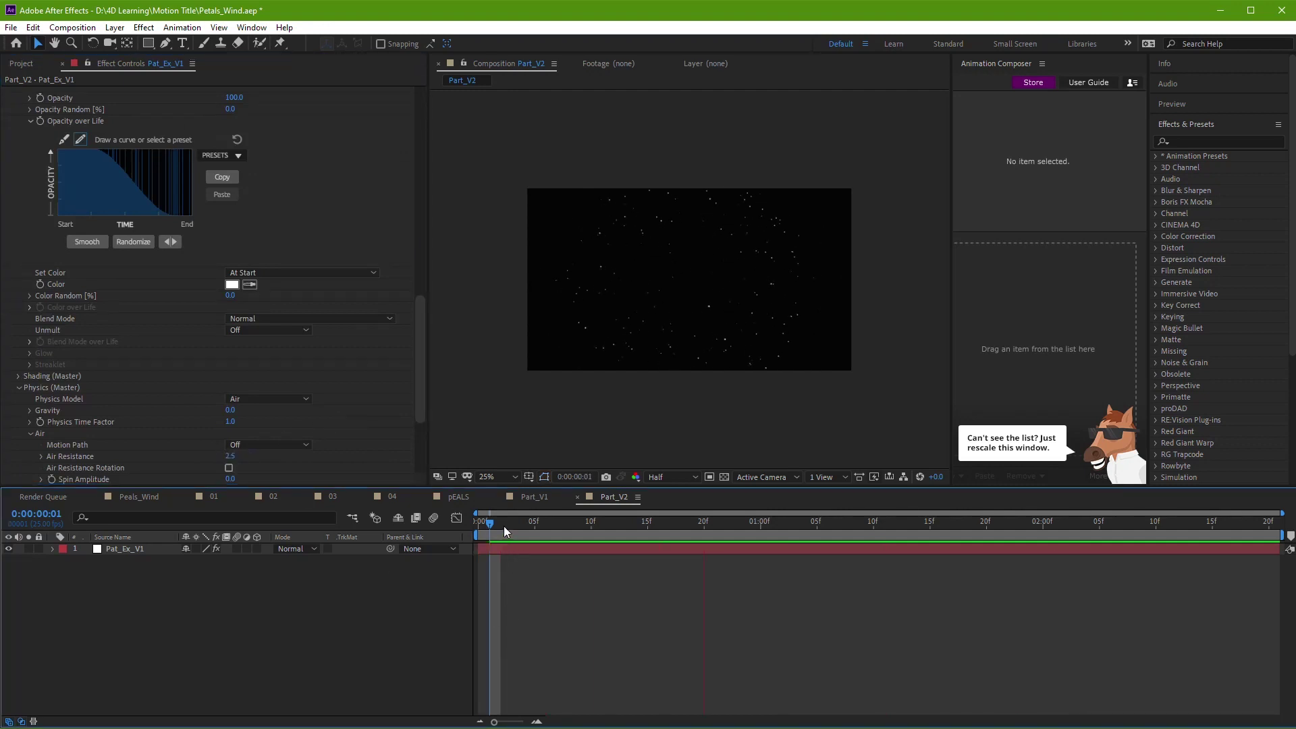
pyautogui.moveTo(532, 523); pyautogui.dragTo(464, 528)
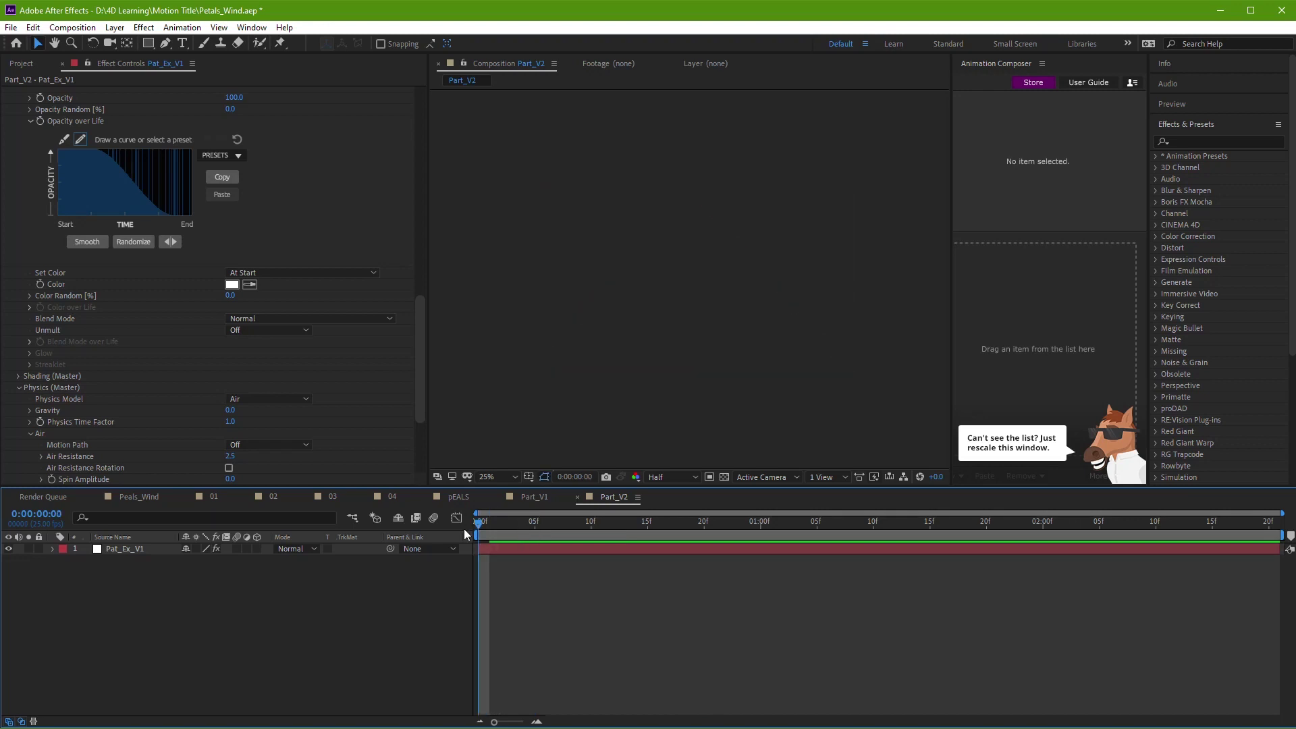
pyautogui.press('space')
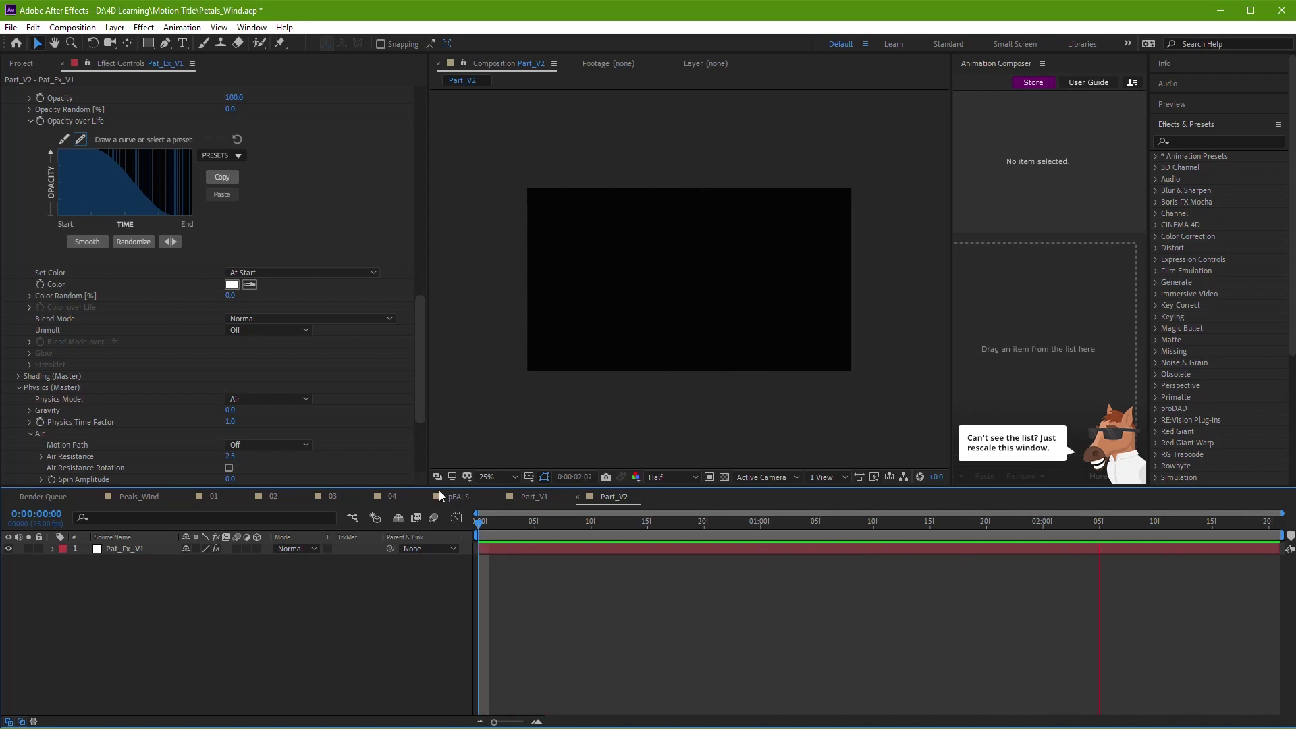
# Step: Close the open compositions 01, 02, 03, 04 and pEALS in the timeline
pyautogui.click(212, 496)
pyautogui.click(188, 497)
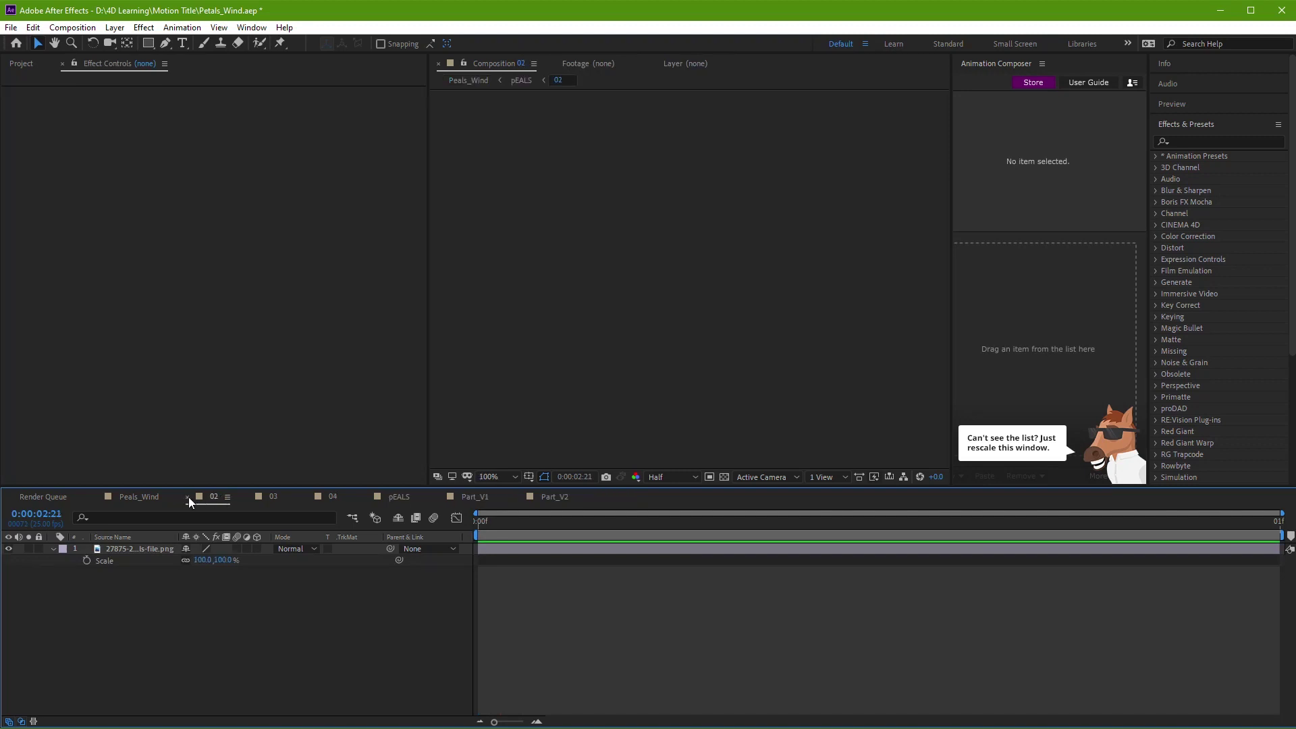
pyautogui.click(188, 498)
pyautogui.click(188, 497)
pyautogui.click(189, 497)
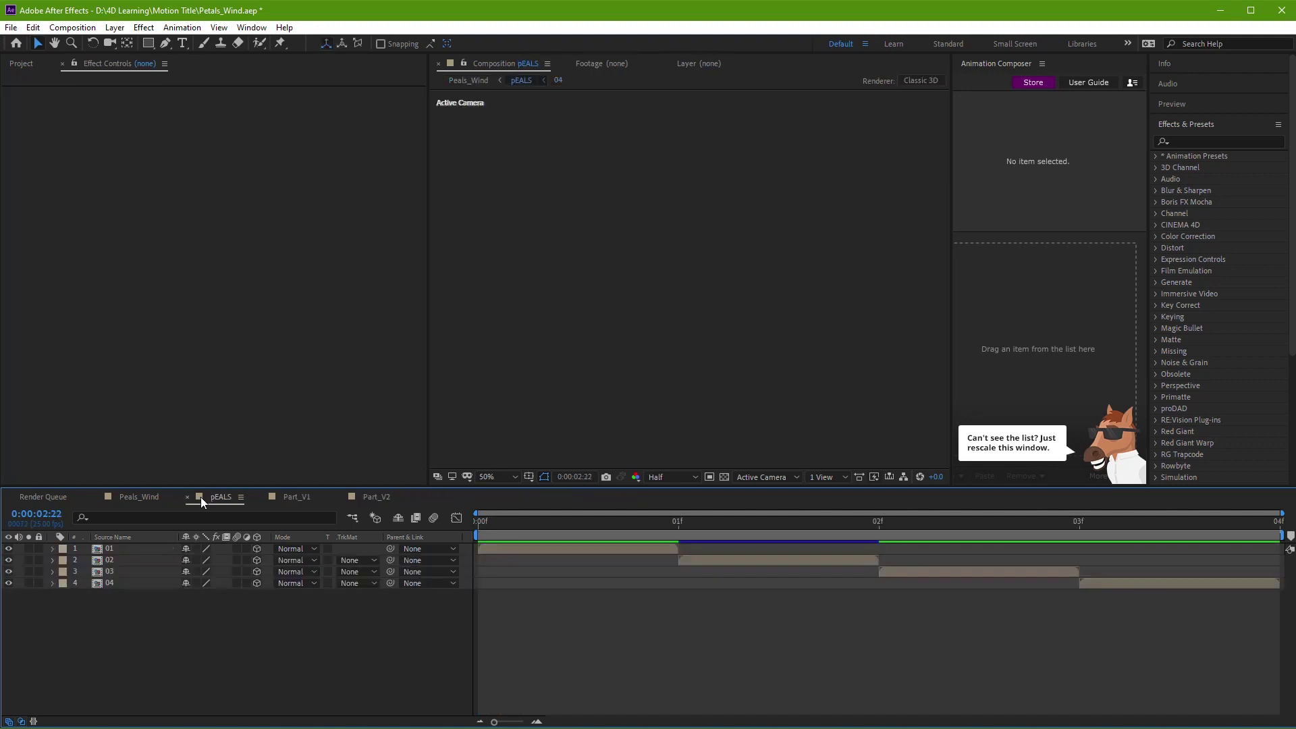
pyautogui.click(188, 498)
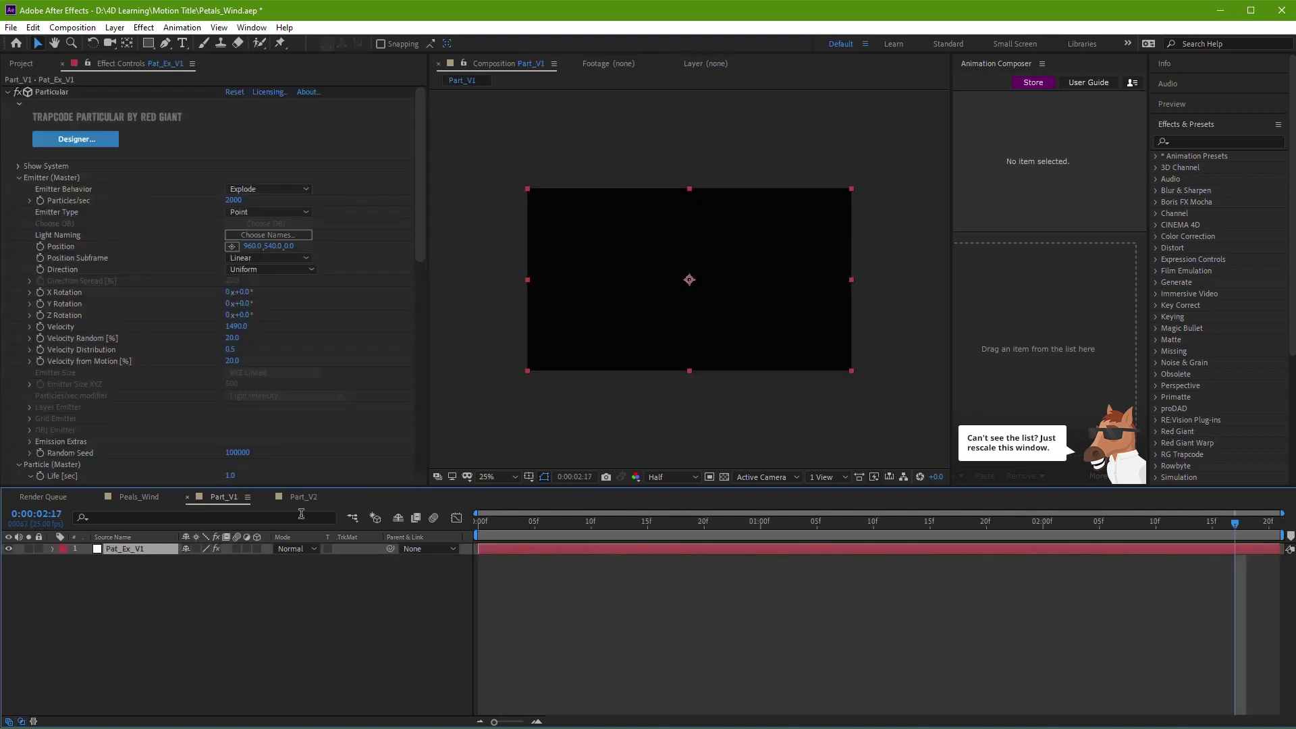
# Step: Check the Part_V1 burst from 0:00:00:14, and create a new HDTV 1080 25 composition named Pati_V3
pyautogui.moveTo(520, 537); pyautogui.dragTo(638, 554)
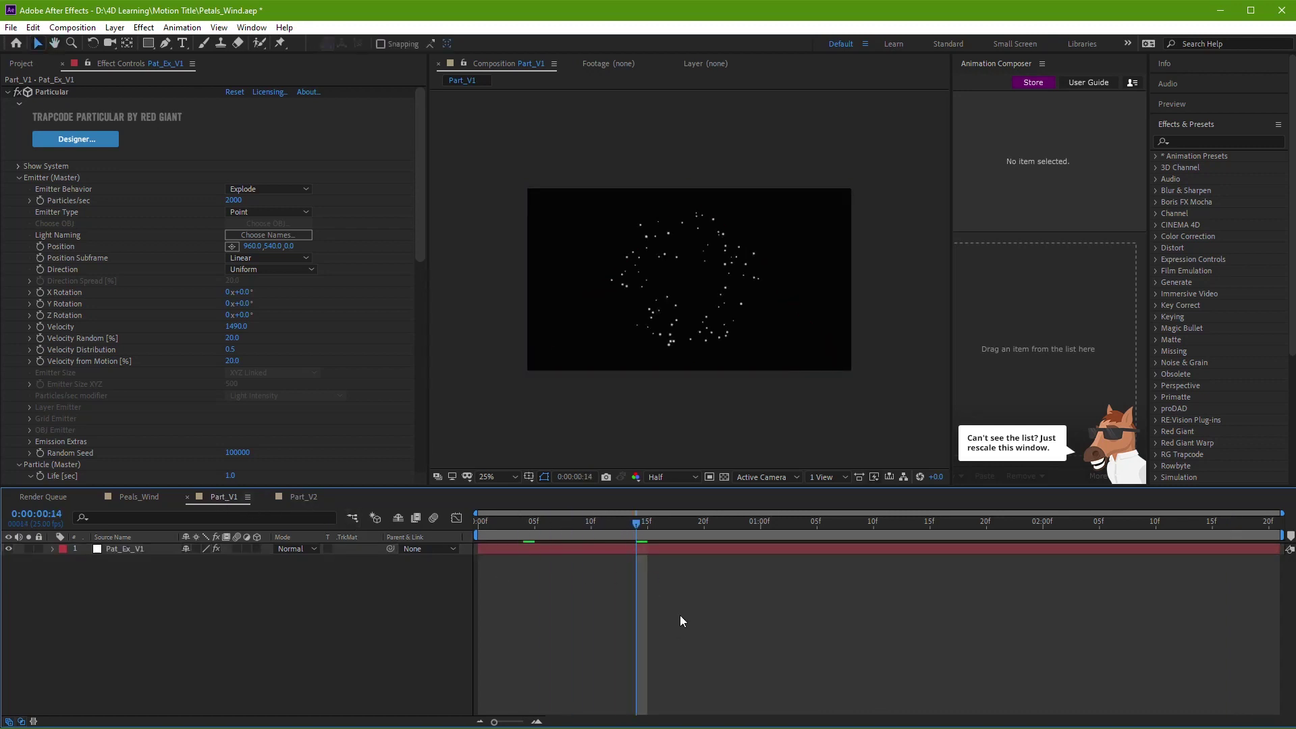
pyautogui.press('space')
pyautogui.hotkey('ctrl', 'k')
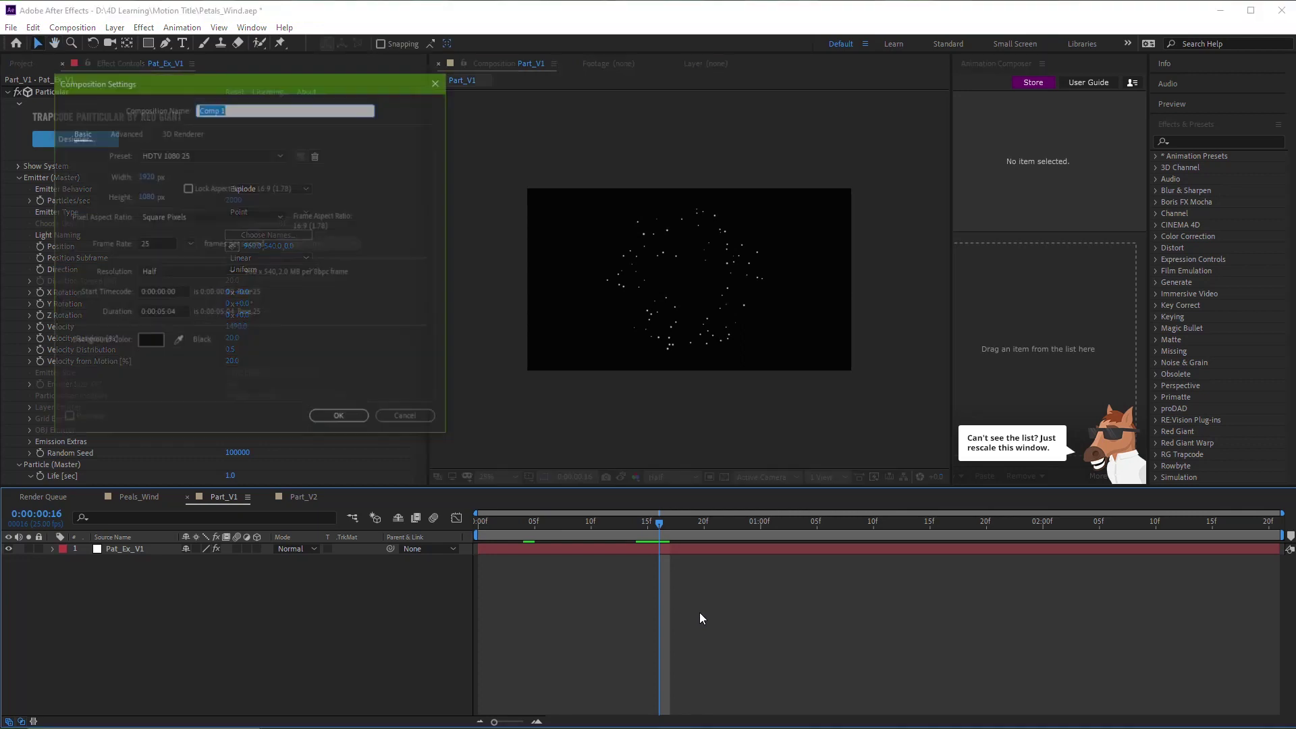
pyautogui.write('Pati')
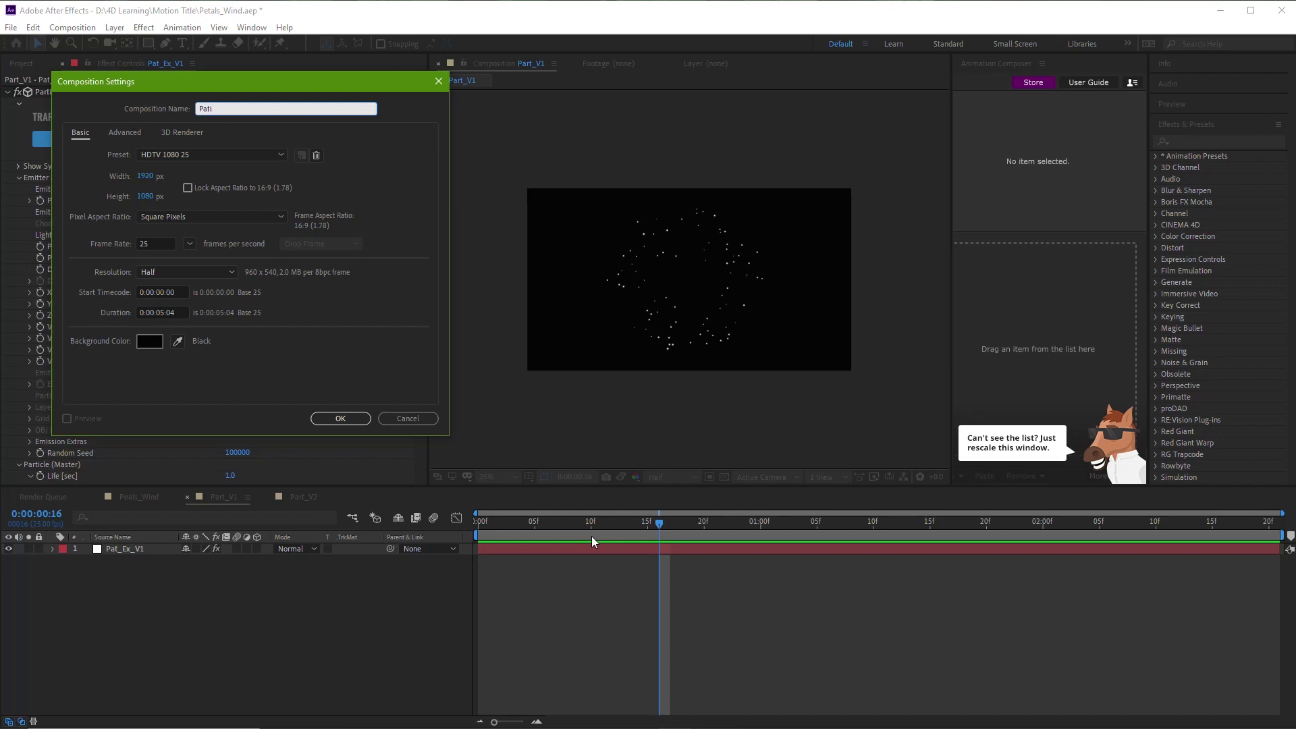
pyautogui.write('_V3')
pyautogui.click(345, 419)
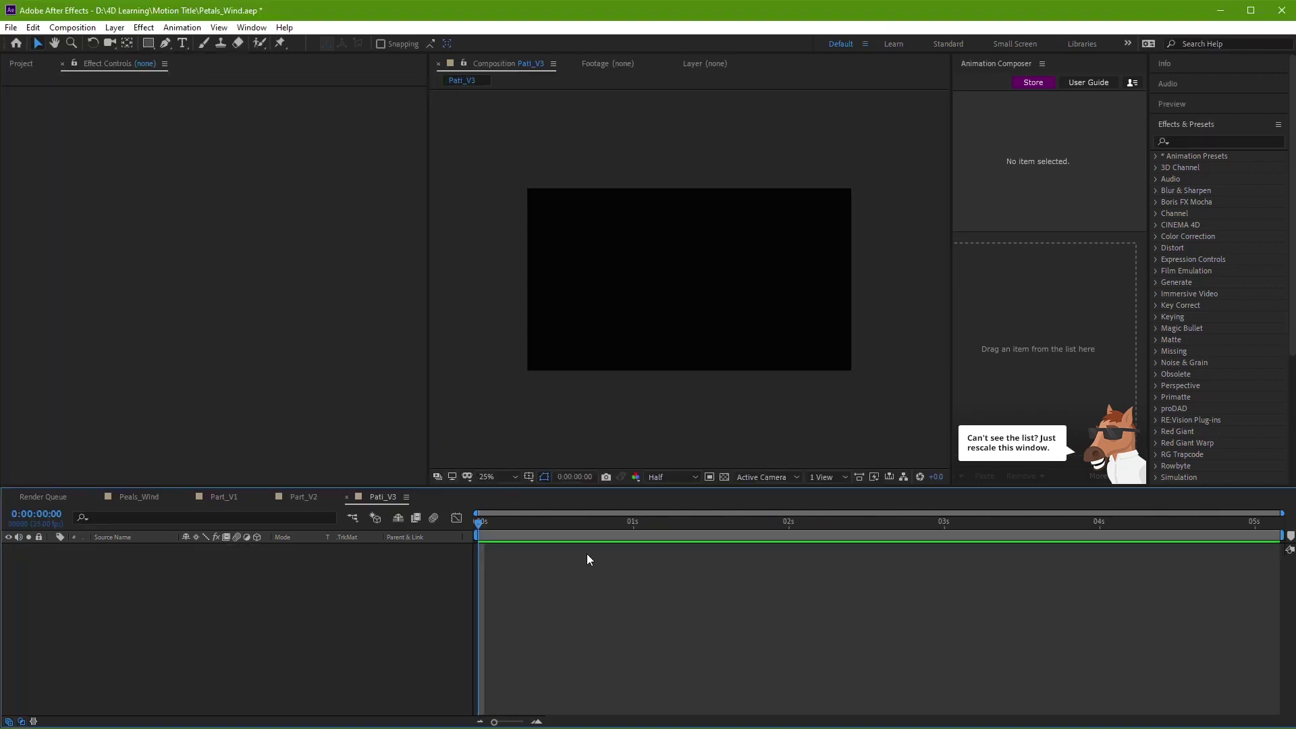
# Step: Create a white solid in Pati_V3, apply the CC Particle World effect to it and preview the default burst
pyautogui.hotkey('ctrl', 'y')
pyautogui.click(209, 275)
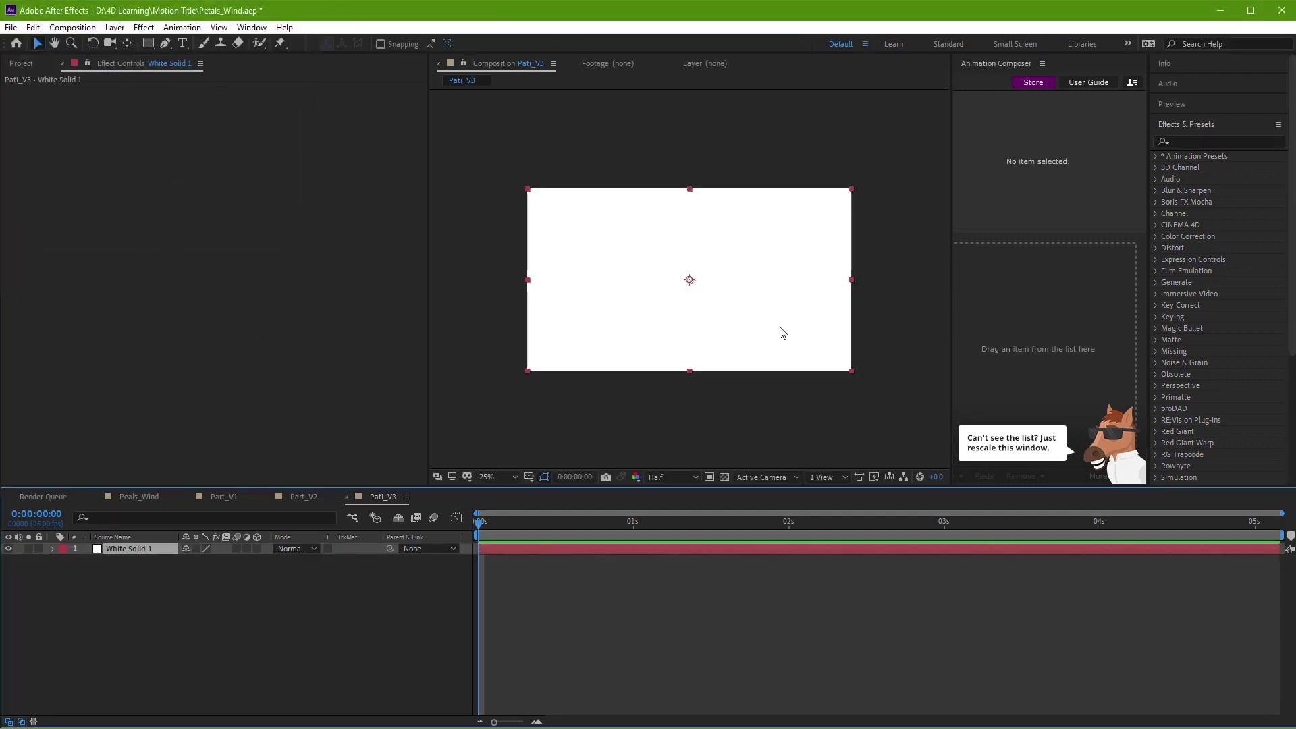
pyautogui.hotkey('ctrl', 'space')
pyautogui.write('oart')
pyautogui.press('BackSpace')
pyautogui.press('BackSpace')
pyautogui.press('BackSpace')
pyautogui.press('BackSpace')
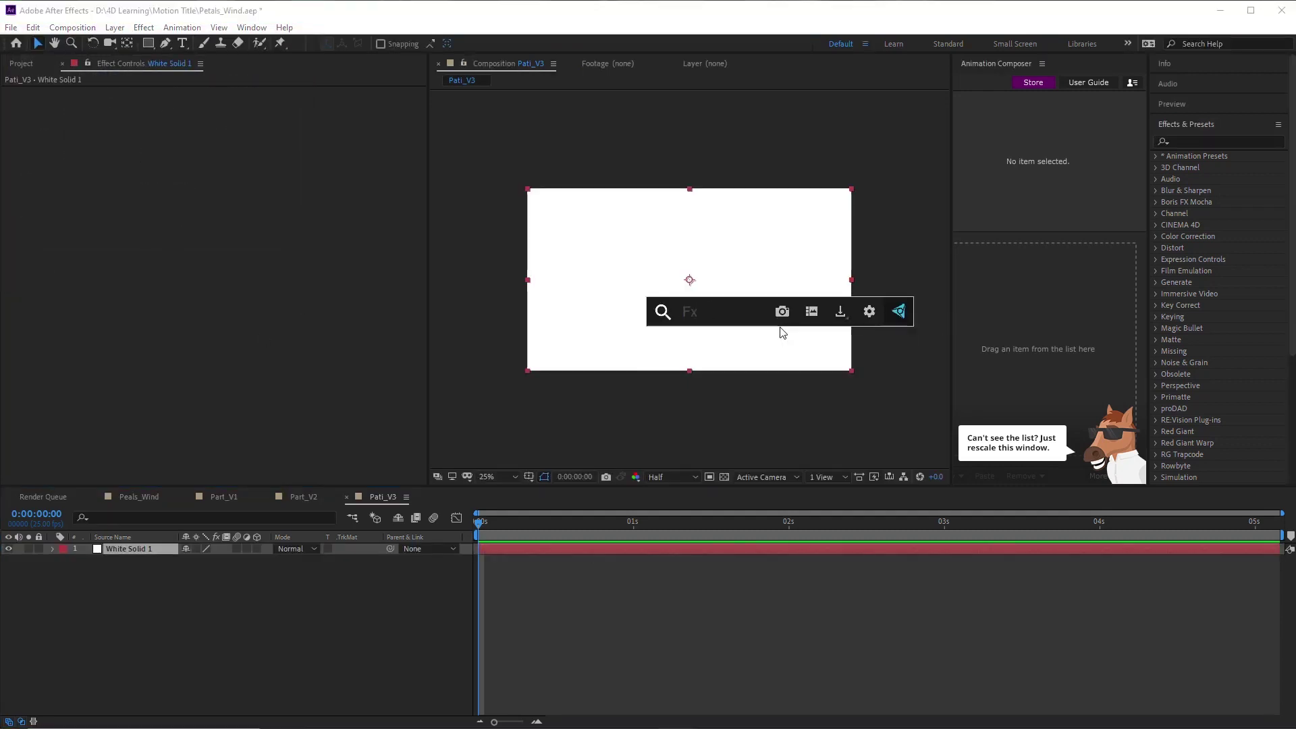
pyautogui.write('part')
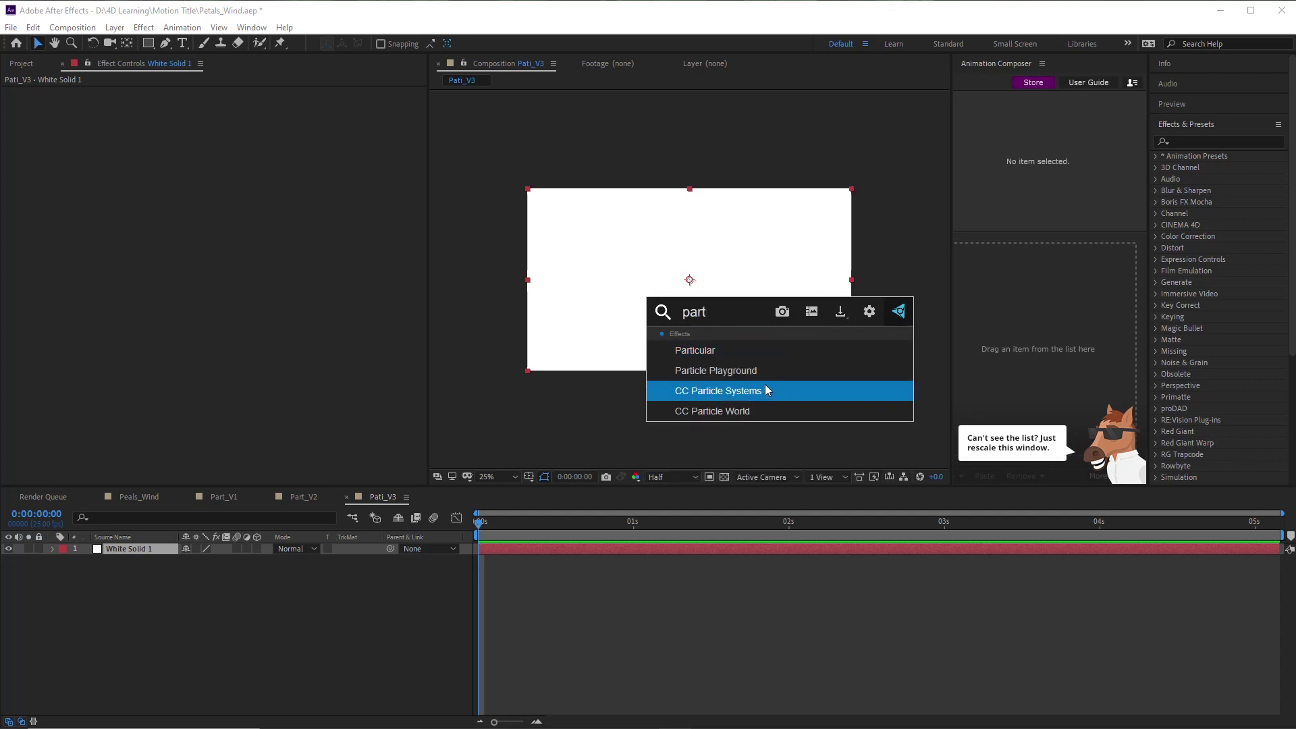
pyautogui.click(742, 411)
pyautogui.press('space')
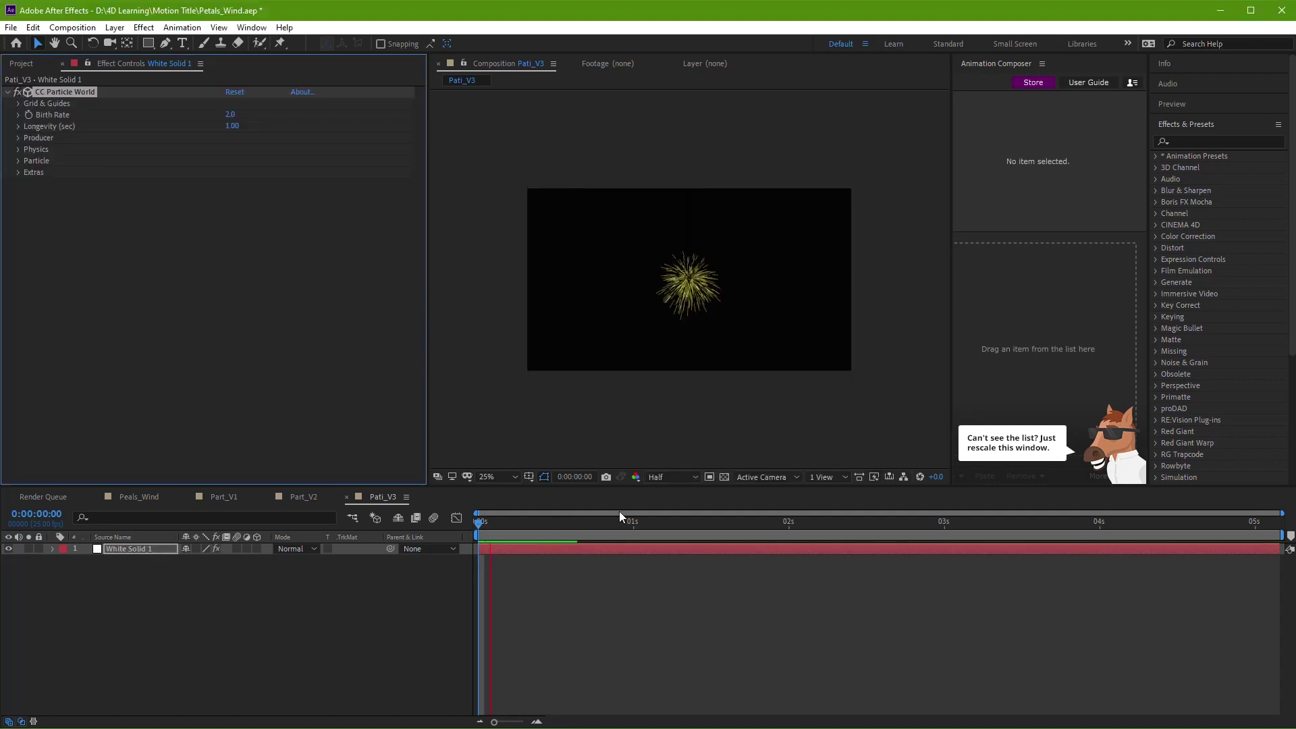
pyautogui.press('space')
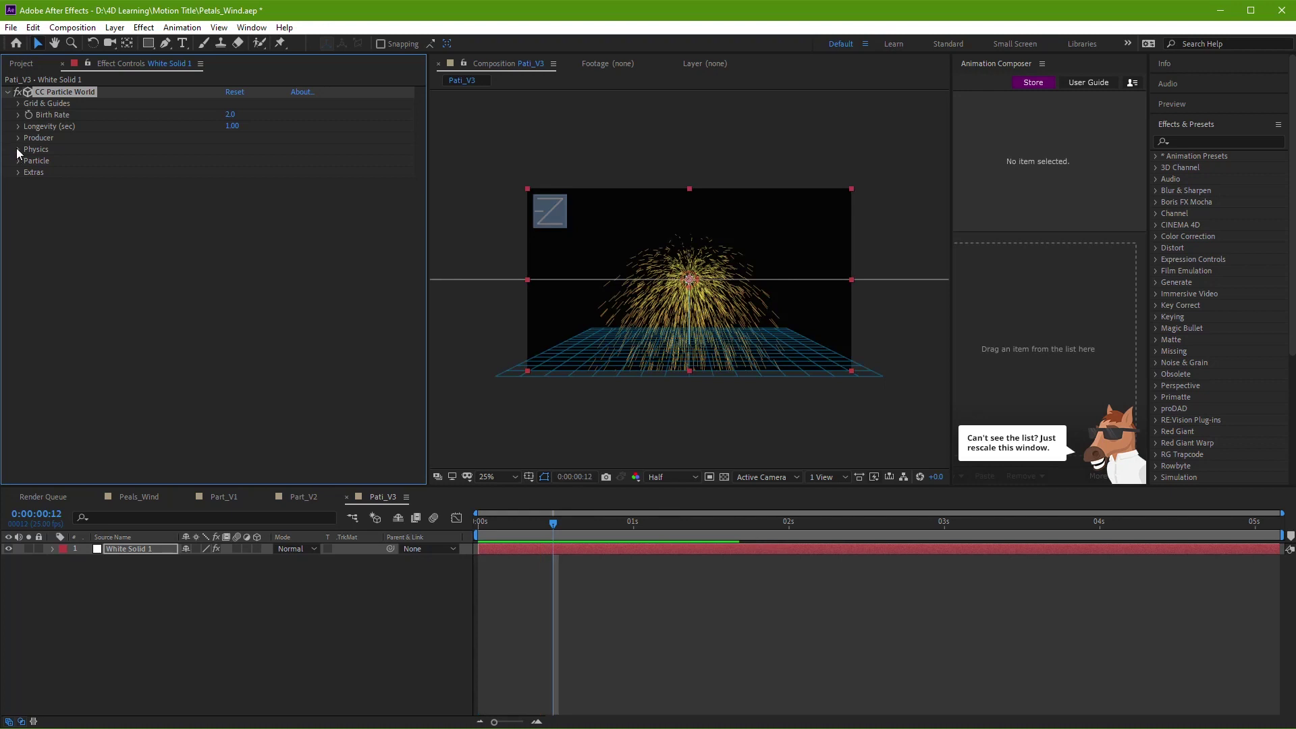
# Step: Reveal the Physics and Particle settings of CC Particle World and set the Particle Type to TriPolygon
pyautogui.click(18, 149)
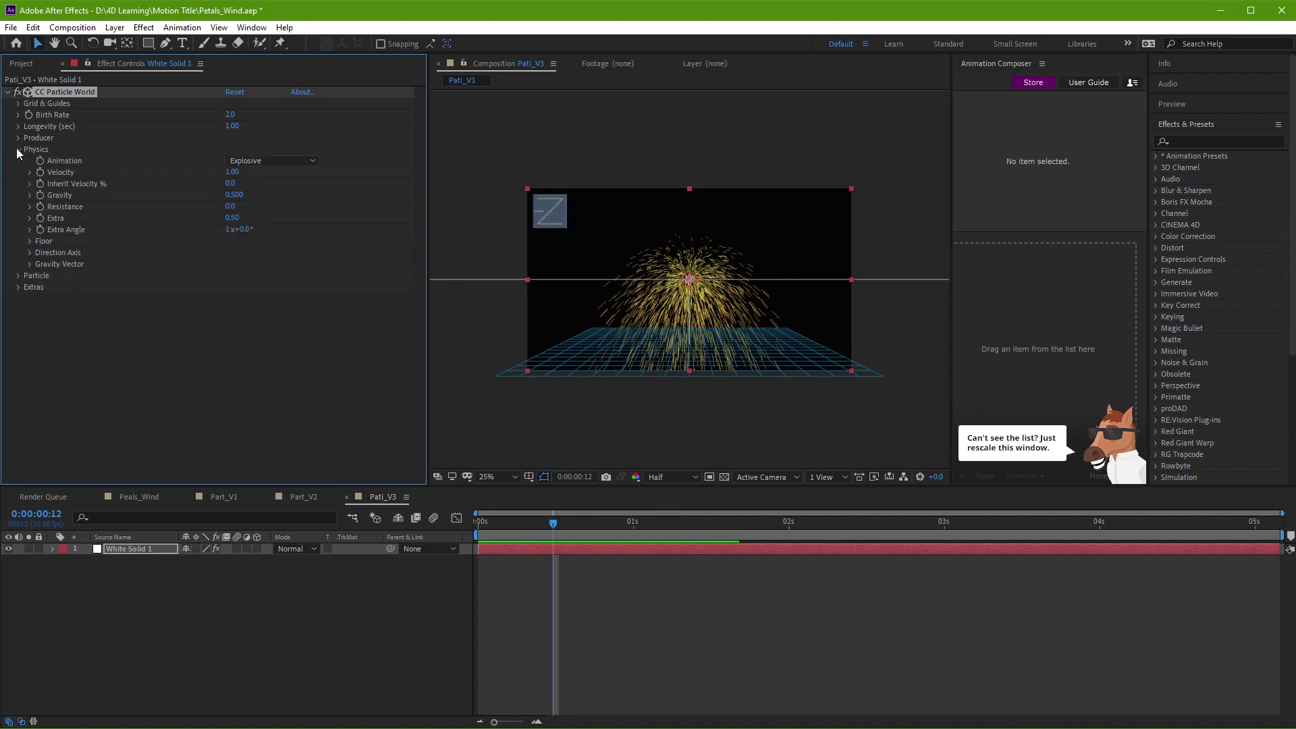
pyautogui.click(19, 276)
pyautogui.click(270, 287)
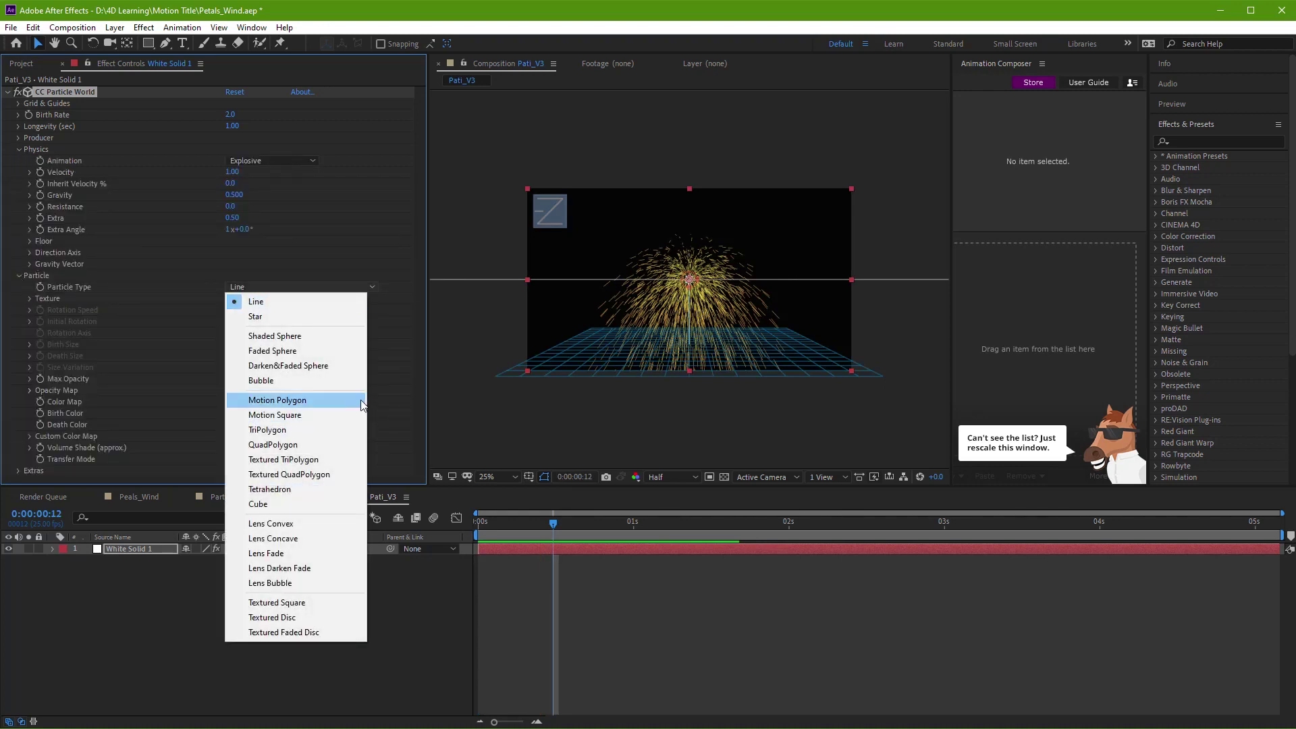
pyautogui.click(268, 430)
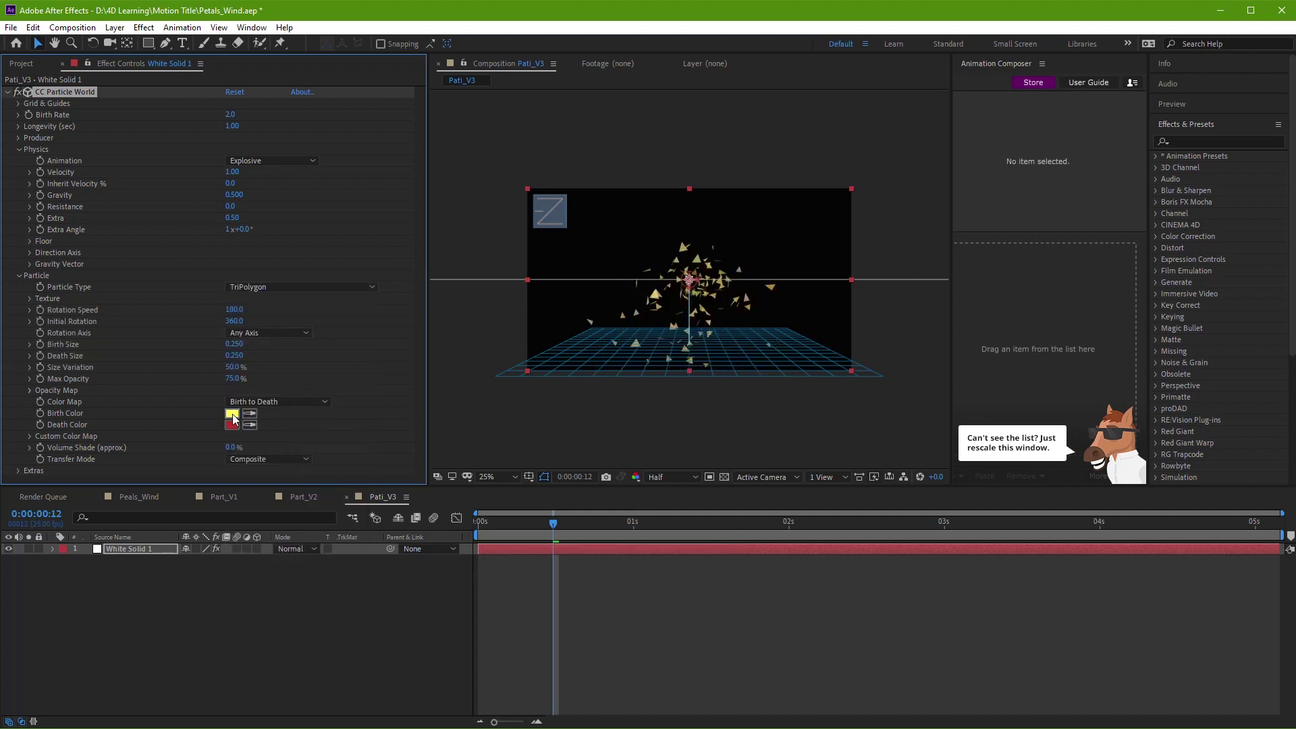
# Step: Change the particle Birth Color from yellow to a deep pinkish red
pyautogui.click(233, 414)
pyautogui.click(200, 58)
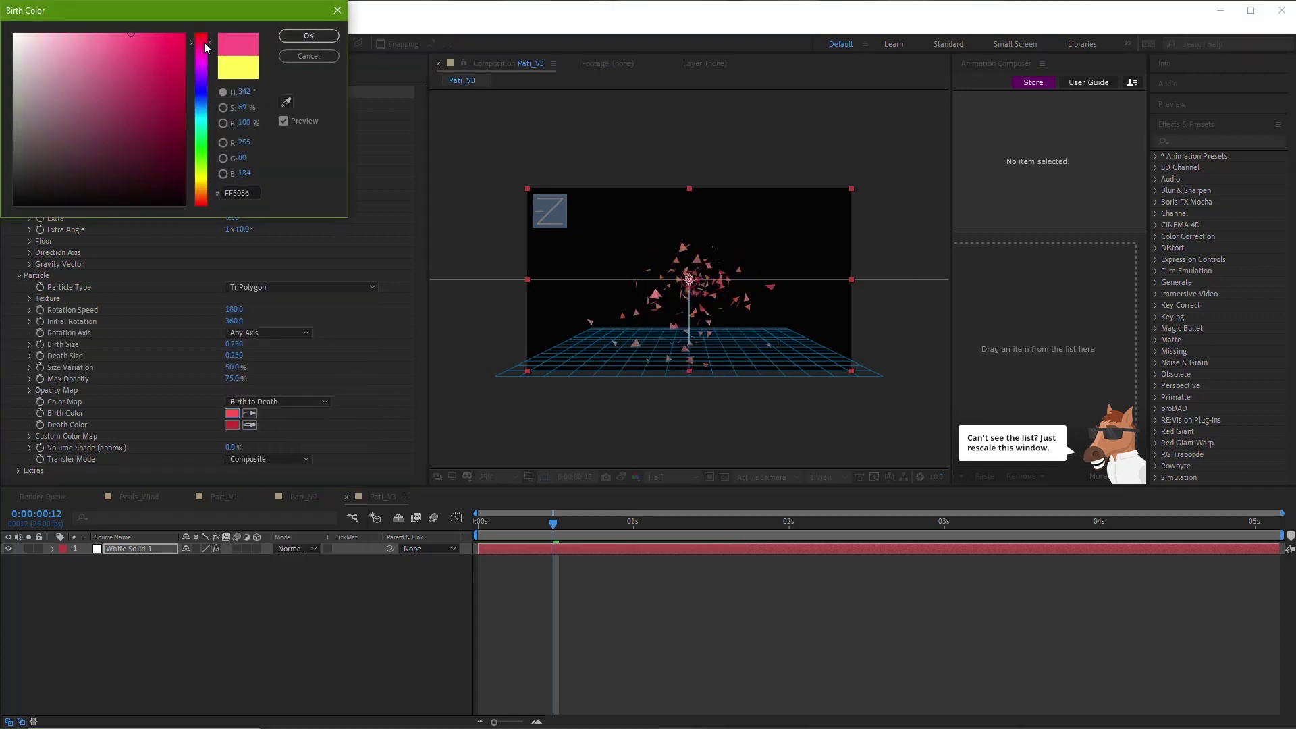
pyautogui.click(317, 32)
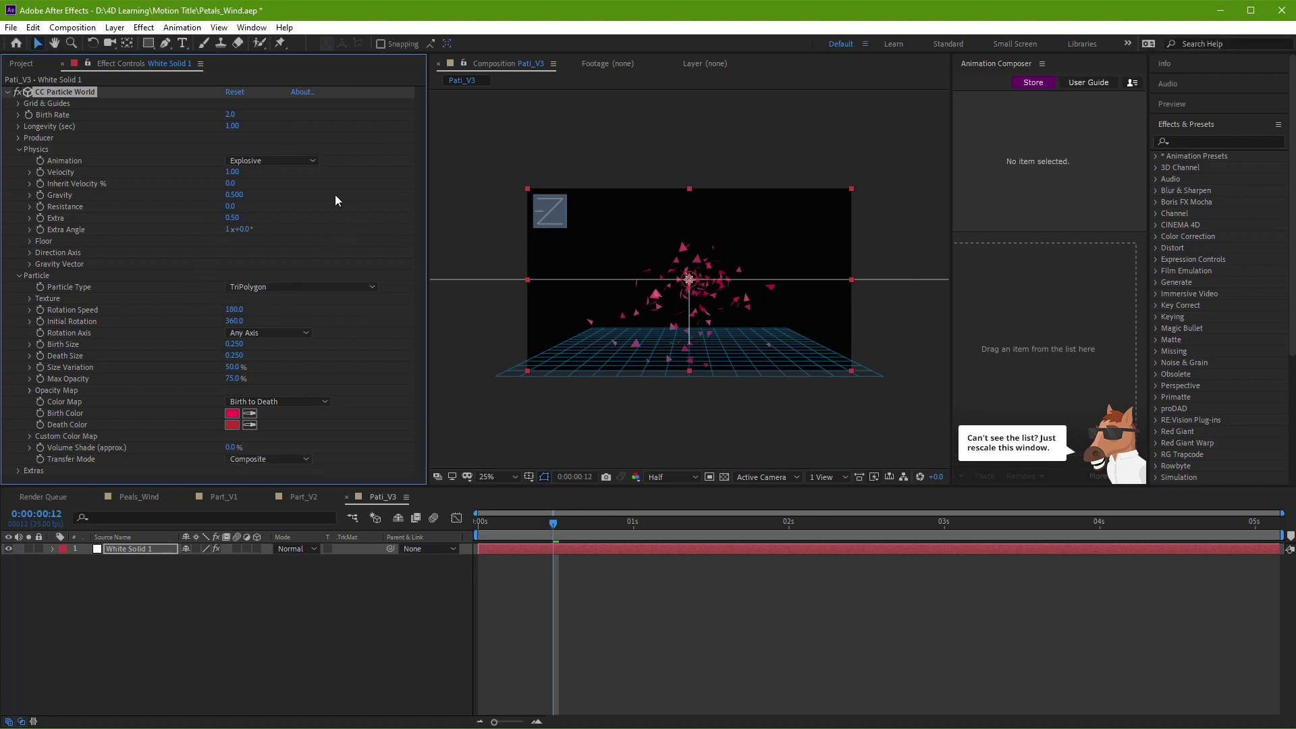
# Step: At 0:00:00:14, lower the physics Gravity to 0.320 and set the Velocity to 2
pyautogui.moveTo(536, 524); pyautogui.dragTo(565, 523)
pyautogui.moveTo(234, 195); pyautogui.dragTo(237, 186)
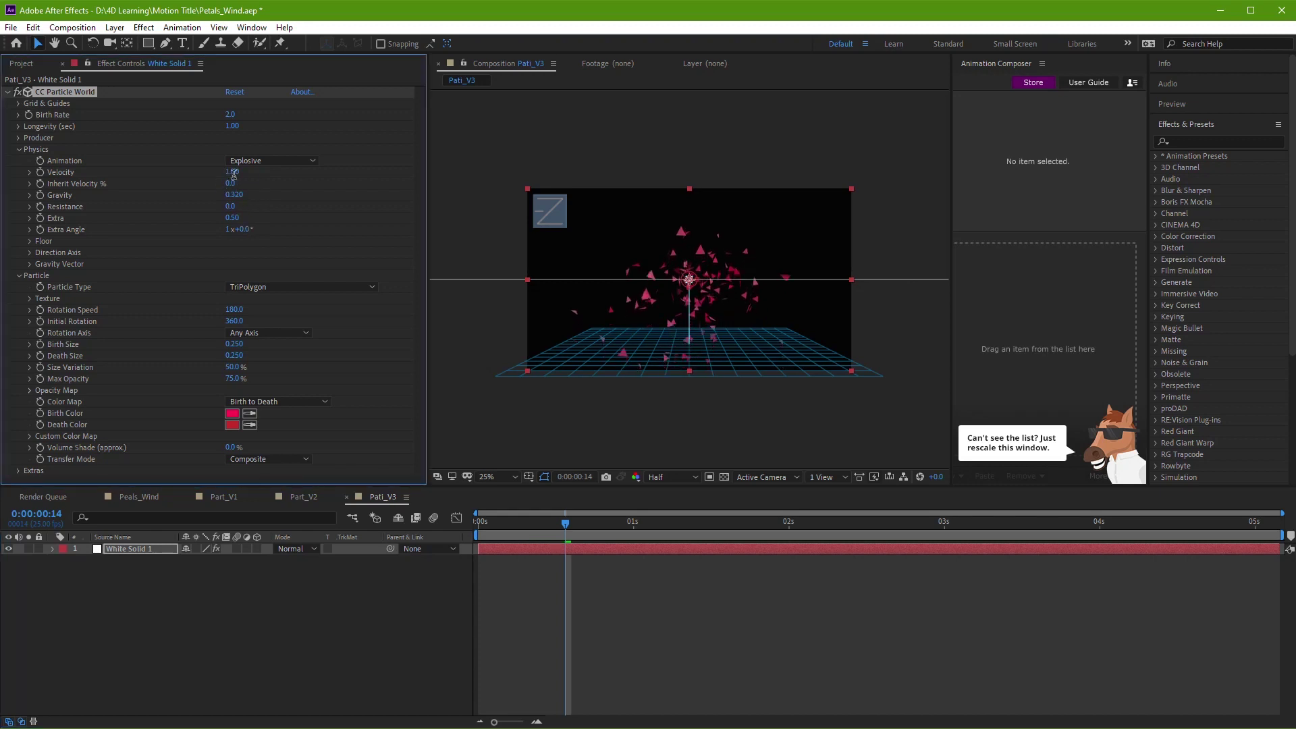
pyautogui.click(231, 171)
pyautogui.write('2')
pyautogui.press('Return')
# Step: Keyframe the Birth Rate at 2.0 at 0:00:00:06 and 0 at 0:00:00:08, and preview the burst
pyautogui.moveTo(518, 521)
pyautogui.mouseDown()
pyautogui.moveTo(495, 521)
pyautogui.moveTo(517, 522)
pyautogui.mouseUp()
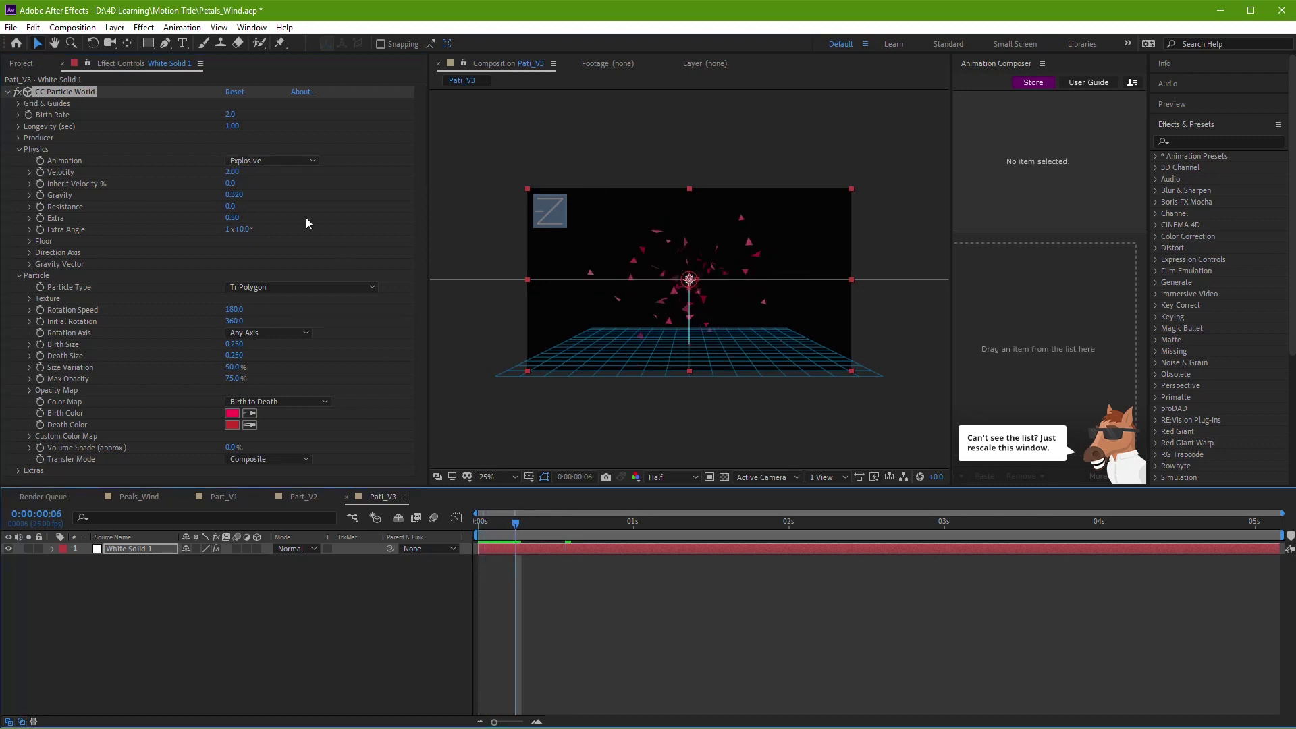
pyautogui.click(19, 115)
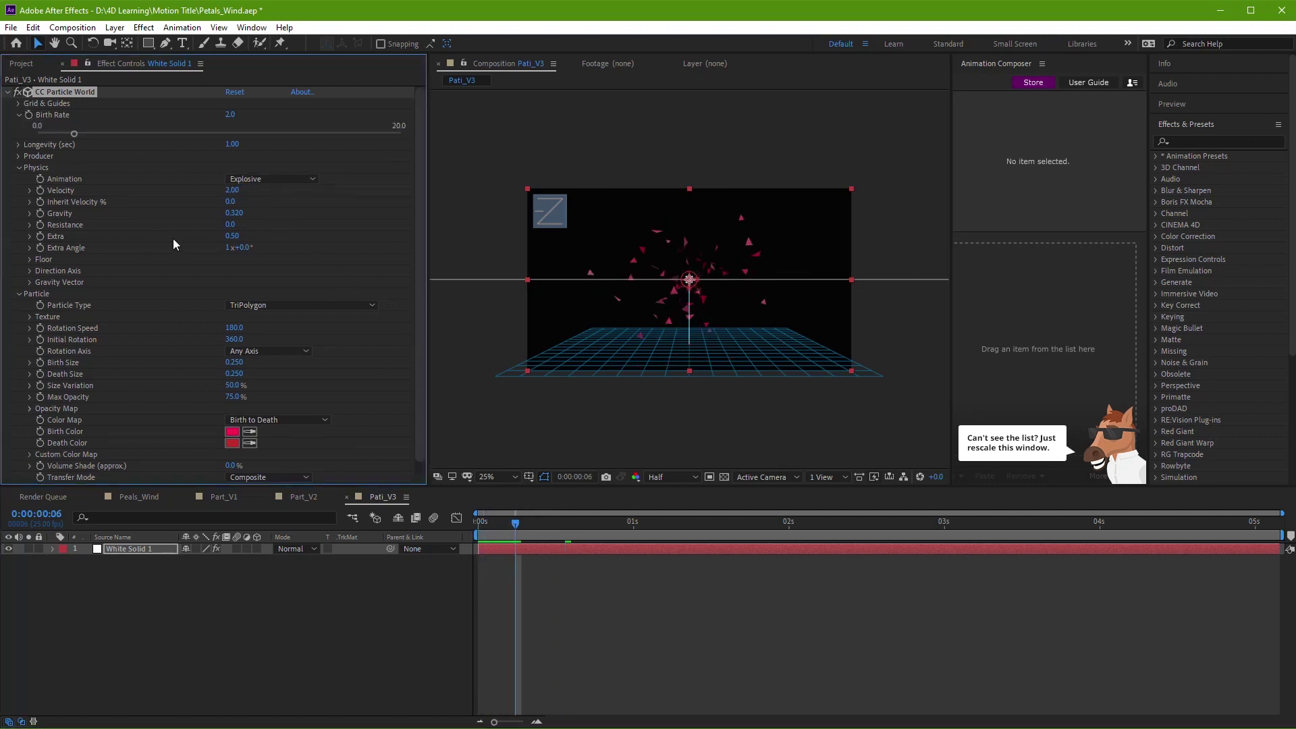
pyautogui.click(528, 523)
pyautogui.click(230, 115)
pyautogui.write('0')
pyautogui.press('Return')
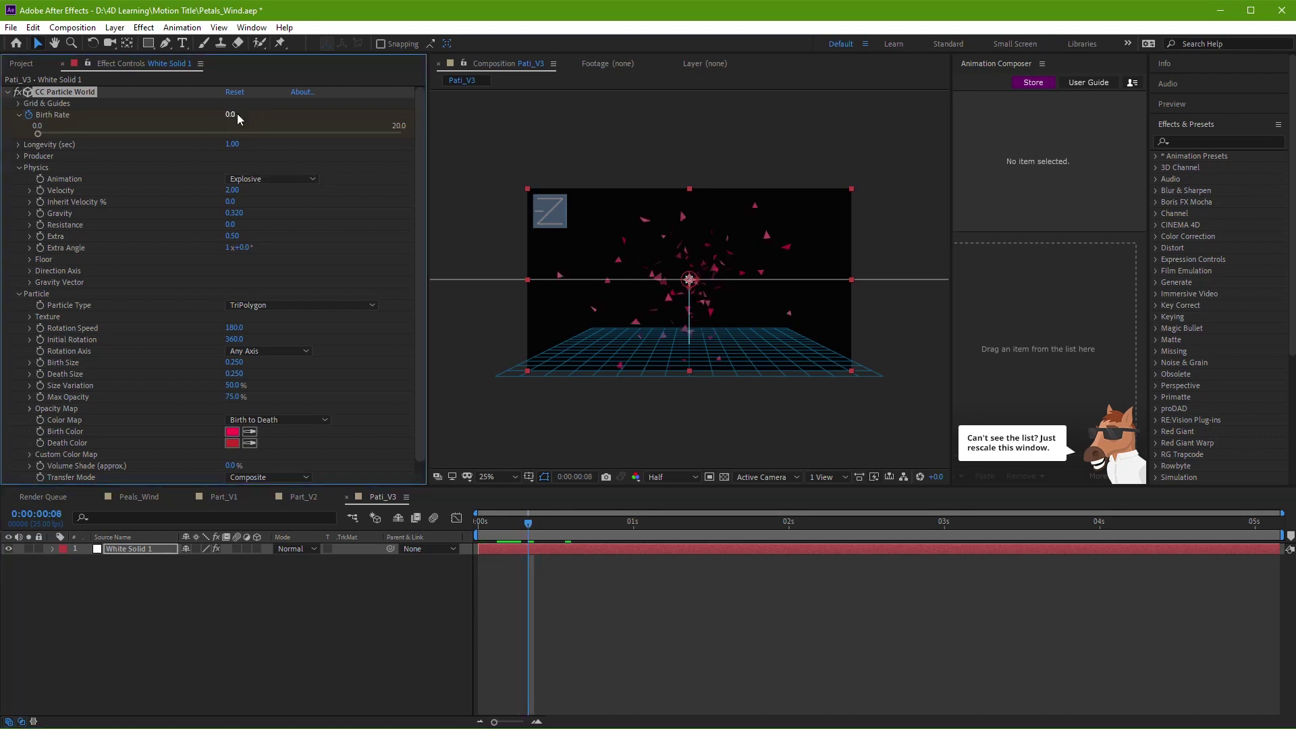
pyautogui.click(759, 694)
pyautogui.press('space')
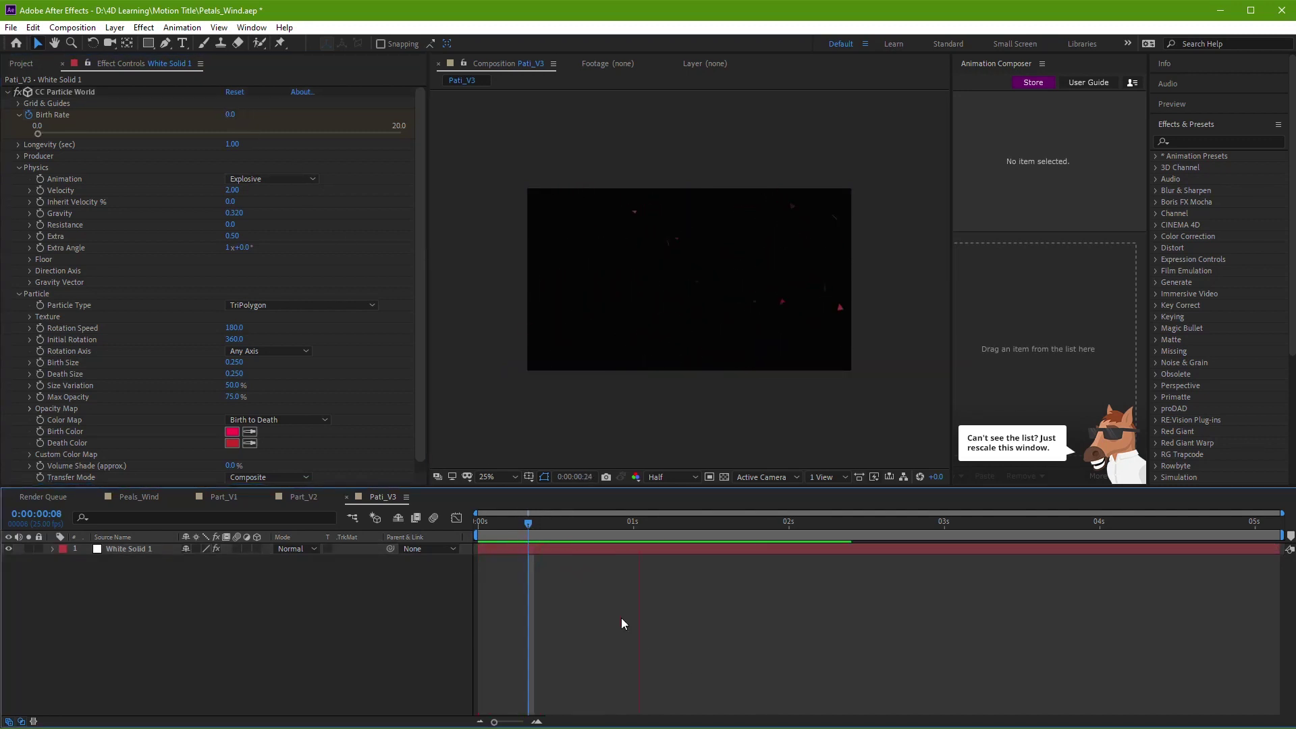
# Step: Reveal the Birth Rate keyframes, move them to 0:00:00:04 and 0:00:00:05, and preview the shorter emission
pyautogui.click(609, 548)
pyautogui.press('u')
pyautogui.click(508, 529)
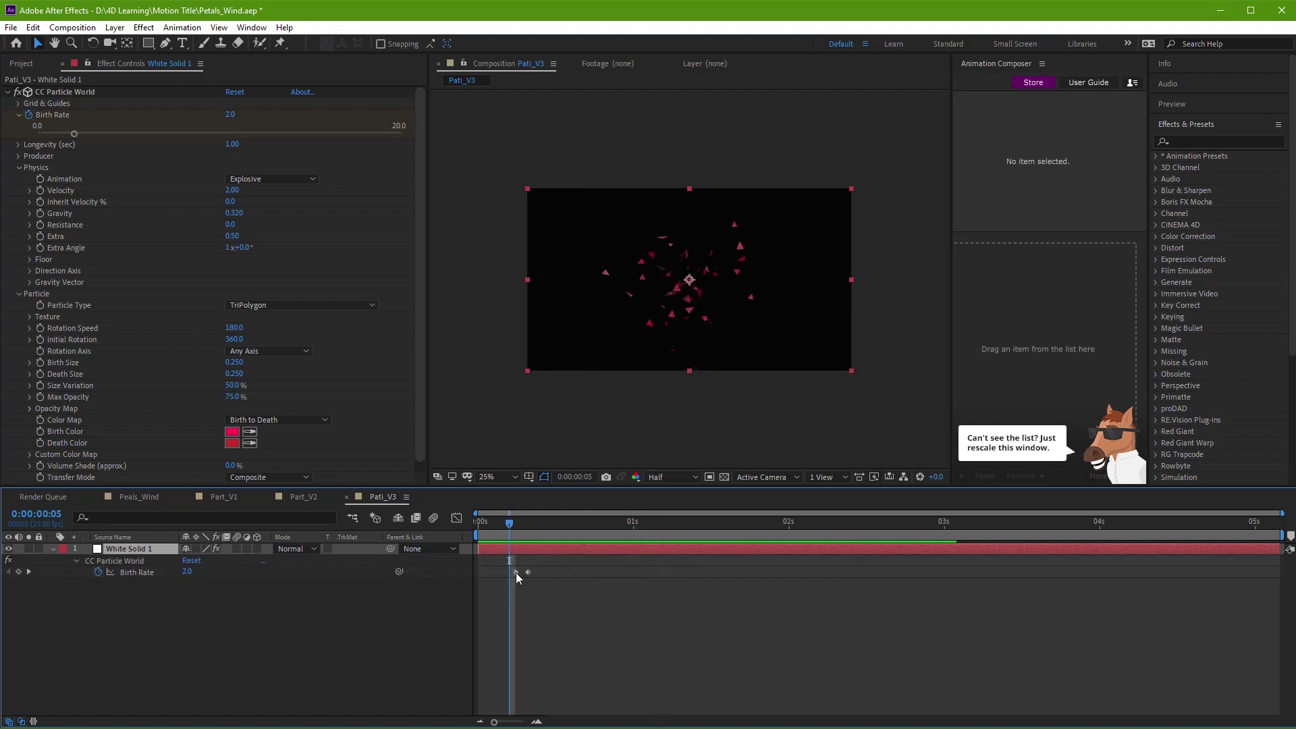
pyautogui.moveTo(515, 572); pyautogui.dragTo(505, 572)
pyautogui.click(560, 593)
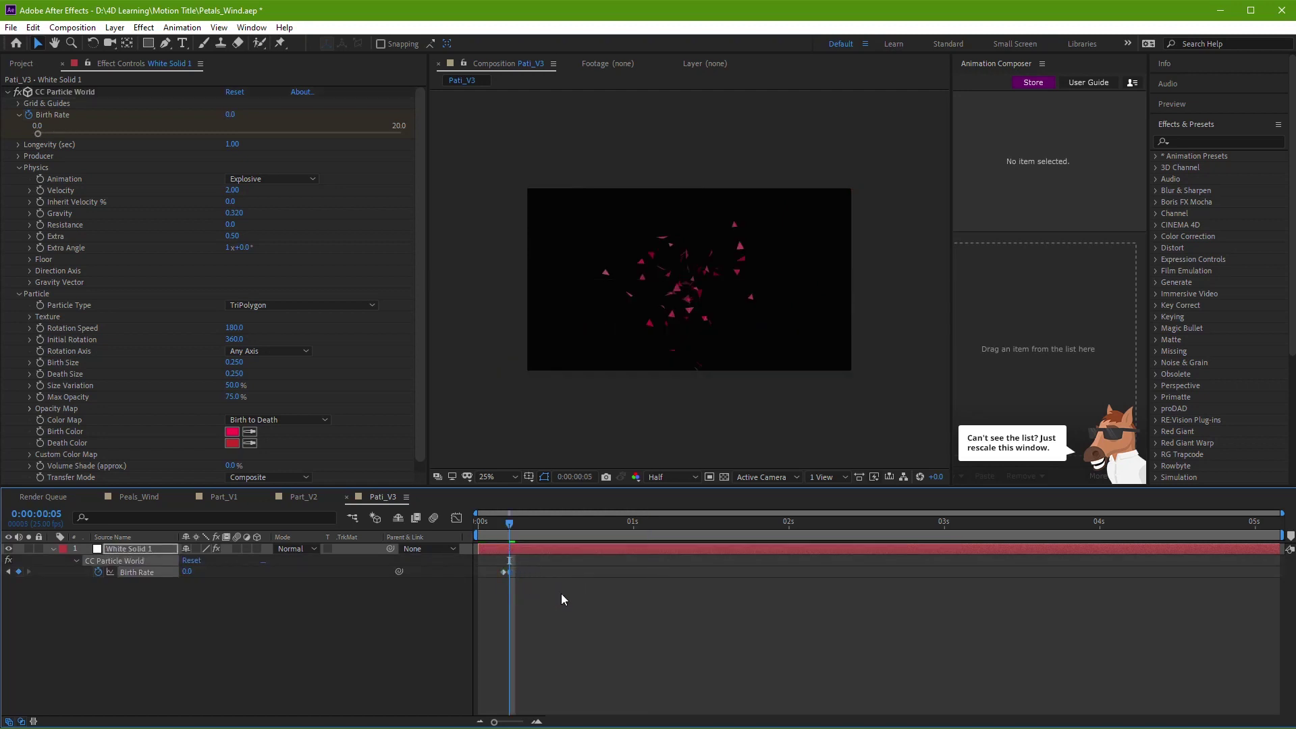
pyautogui.press('space')
pyautogui.moveTo(513, 530)
pyautogui.mouseDown()
pyautogui.moveTo(451, 532)
pyautogui.moveTo(496, 528)
pyautogui.mouseUp()
pyautogui.press('space')
pyautogui.press('space')
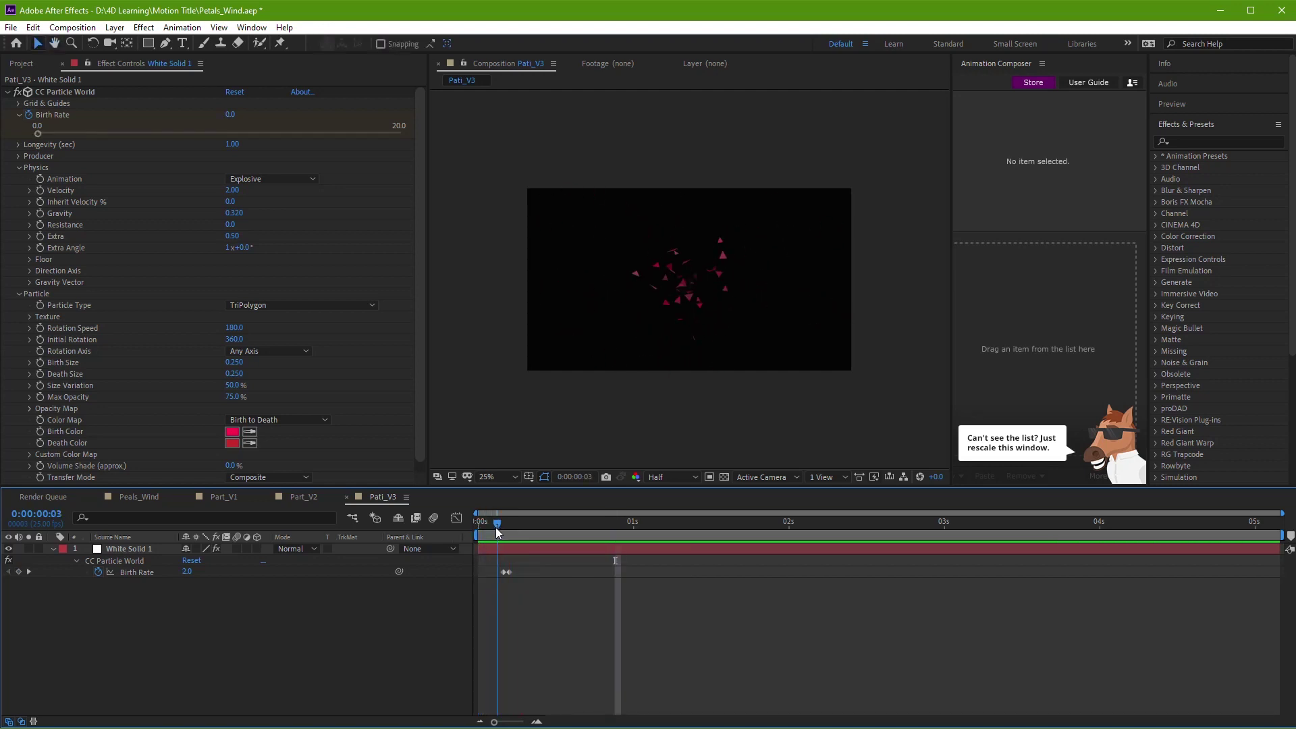
# Step: Shift both Birth Rate keyframes to start at 0:00:00:03, raise the Birth Rate there to 3.1 and preview
pyautogui.click(500, 572)
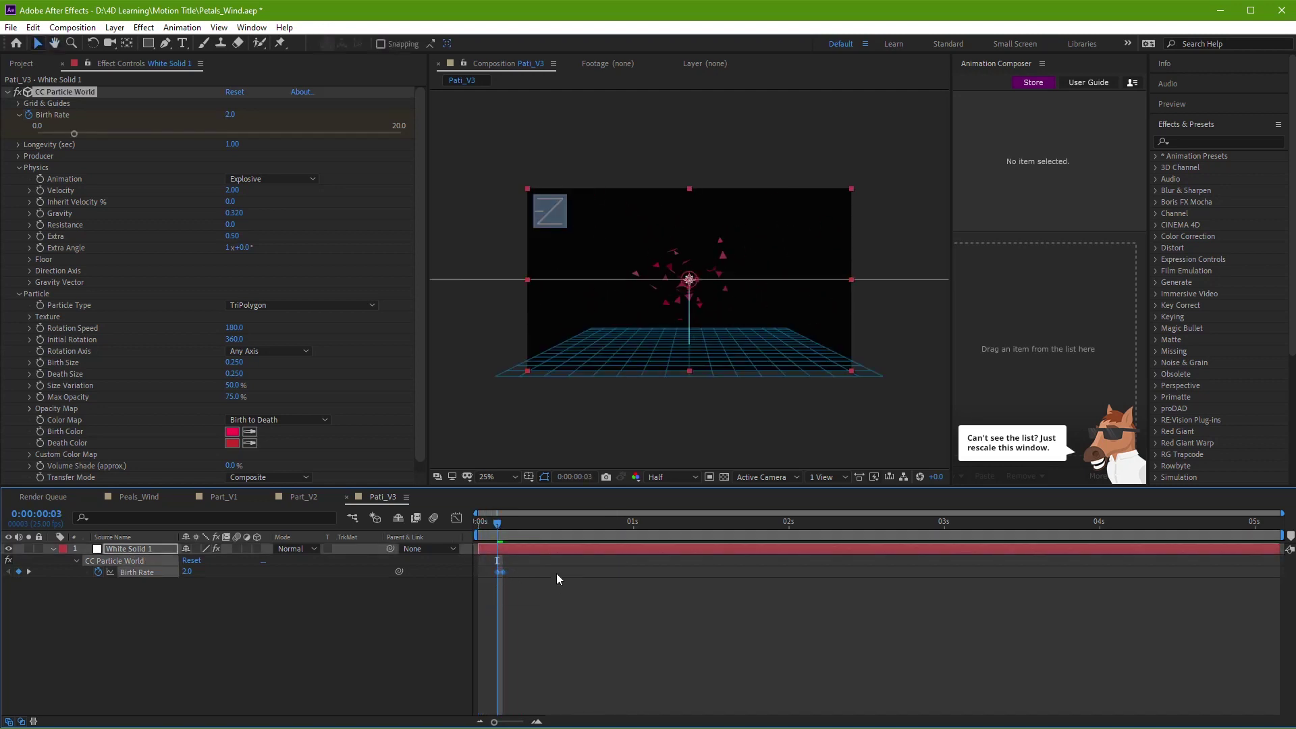
pyautogui.moveTo(74, 133); pyautogui.dragTo(94, 134)
pyautogui.press('space')
pyautogui.click(608, 601)
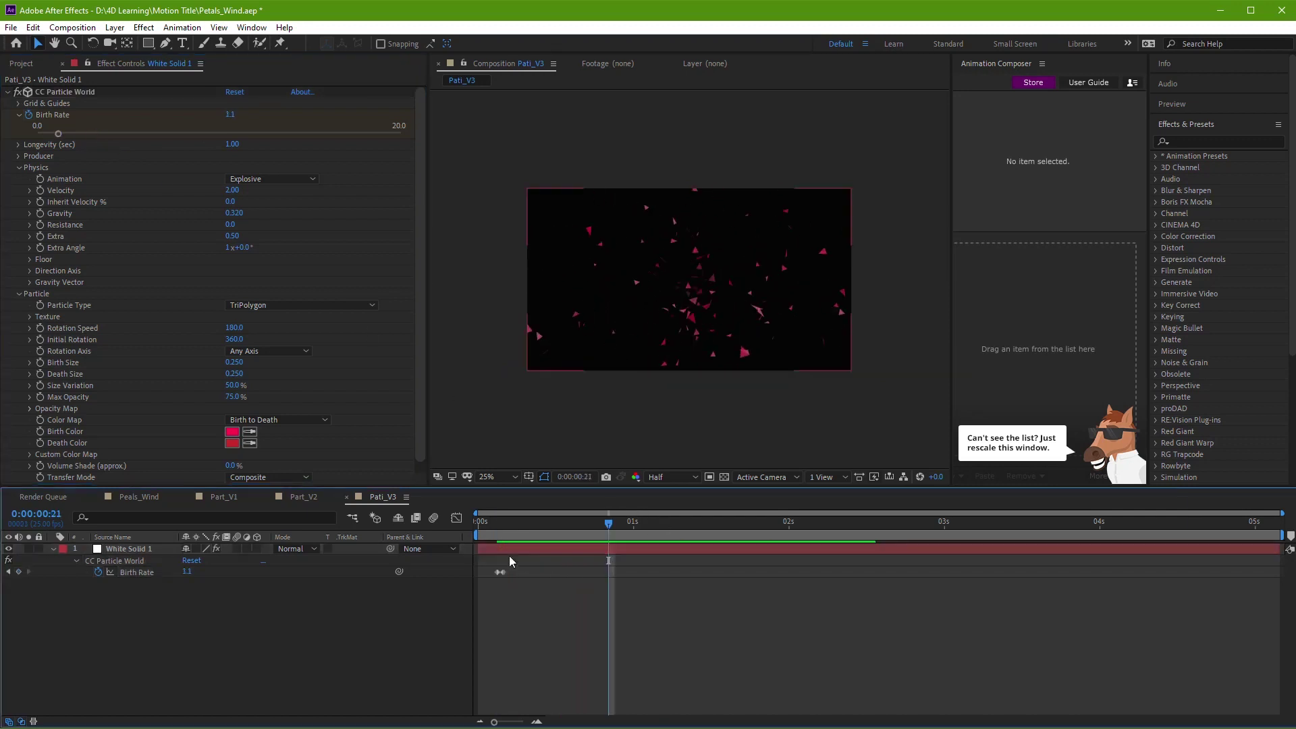
# Step: Move both Birth Rate keyframes to 0:00:00:01 and 0:00:00:02, and preview the burst
pyautogui.click(483, 531)
pyautogui.click(484, 532)
pyautogui.moveTo(496, 572); pyautogui.dragTo(487, 573)
pyautogui.click(516, 579)
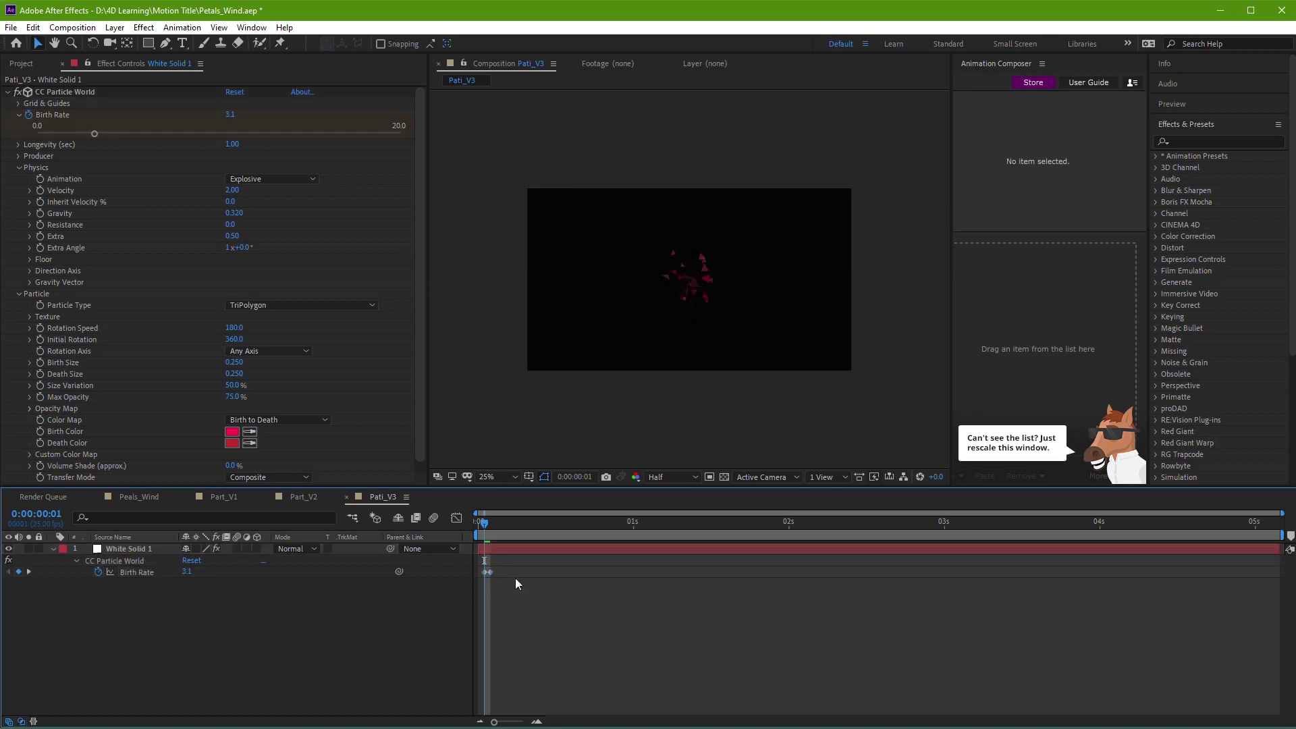
pyautogui.press('space')
# Step: Set the Birth Rate to 0 at 0:00:00:02 and preview the burst from the first frame
pyautogui.click(490, 535)
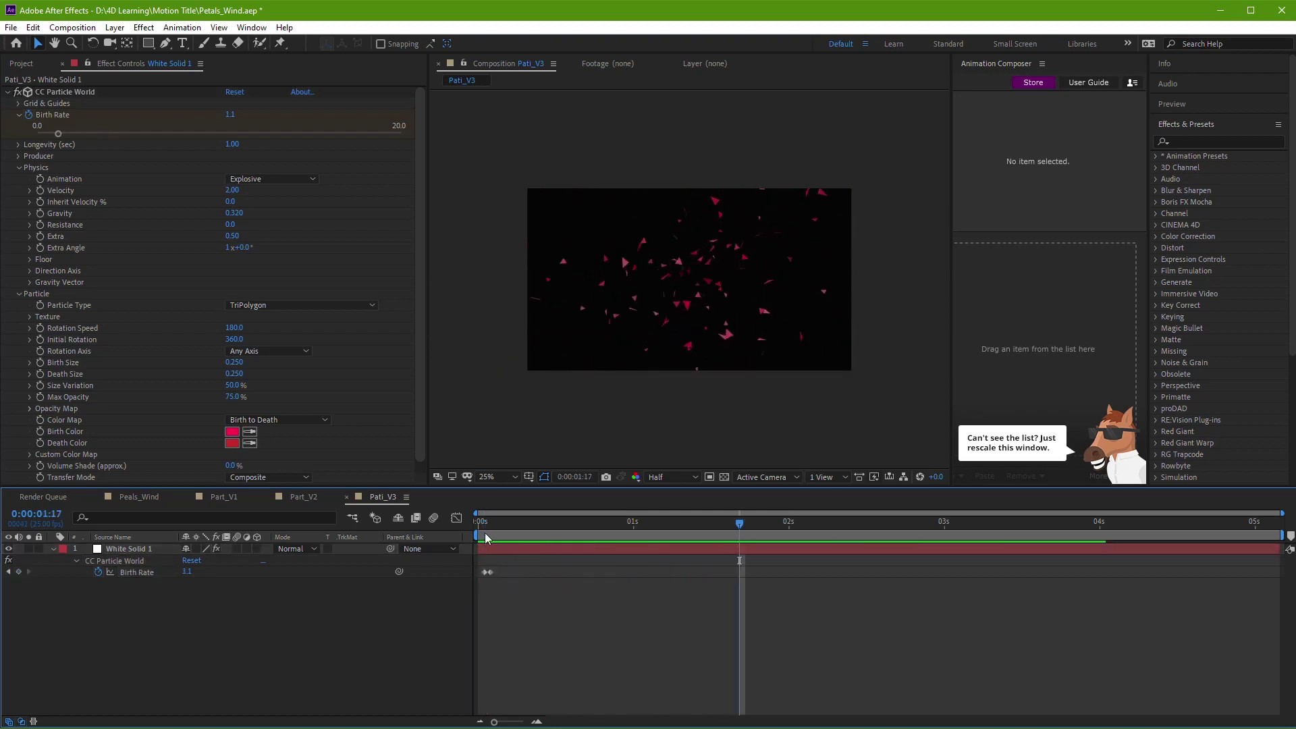
pyautogui.moveTo(58, 133); pyautogui.dragTo(34, 135)
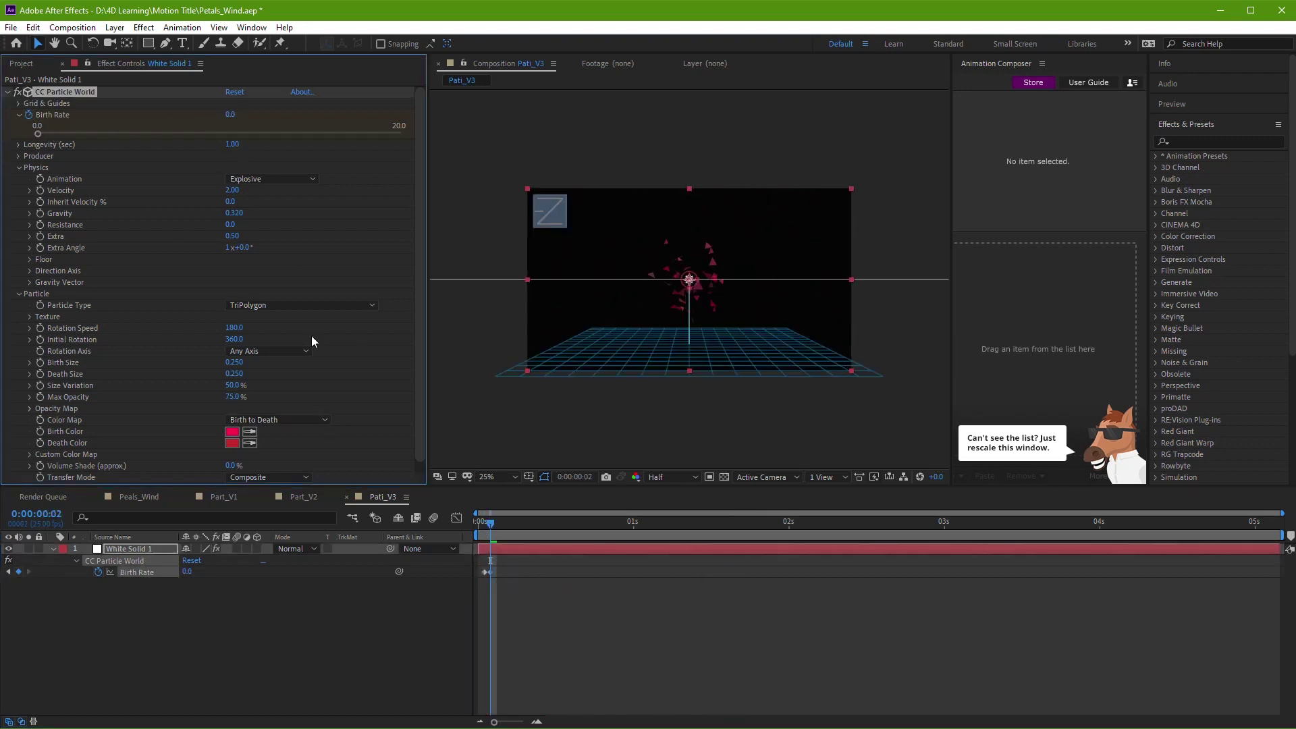
pyautogui.click(584, 624)
pyautogui.click(481, 526)
pyautogui.press('space')
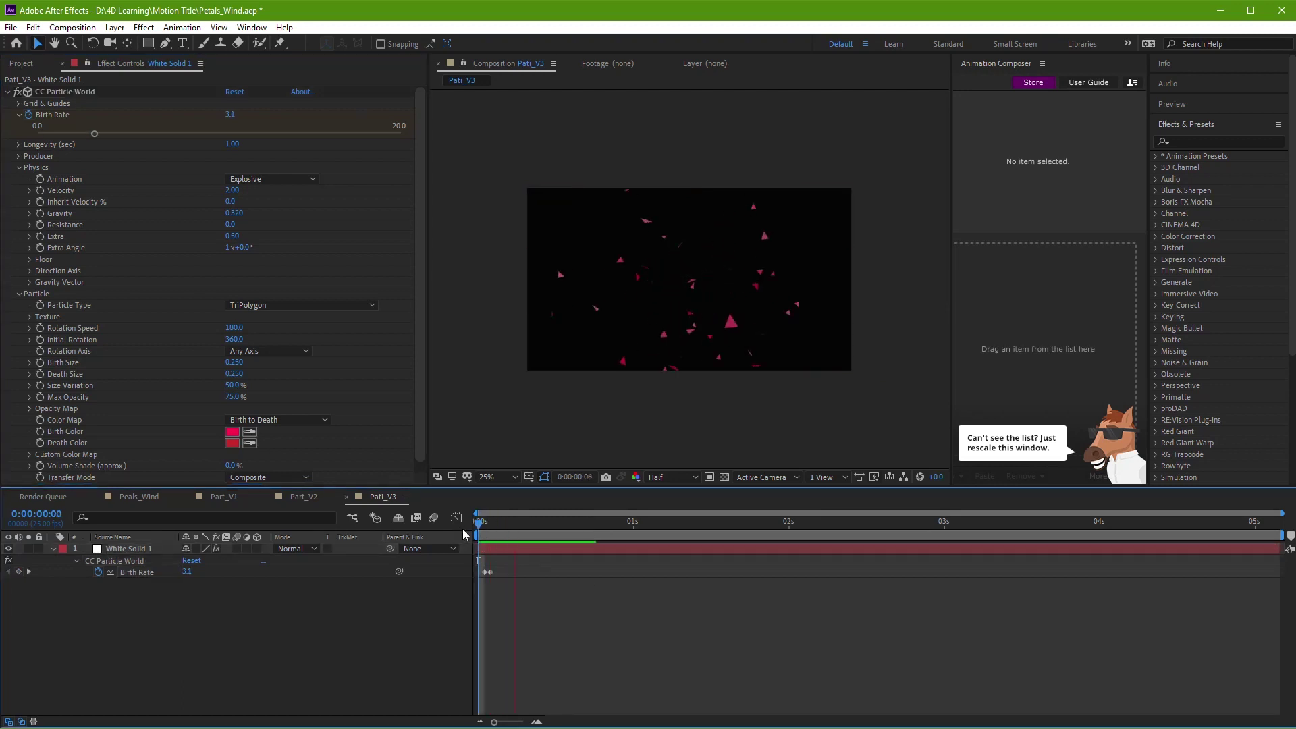
# Step: Shift both Birth Rate keyframes one frame later, to 0:00:00:02 and 0:00:00:03, and preview
pyautogui.click(483, 522)
pyautogui.click(486, 571)
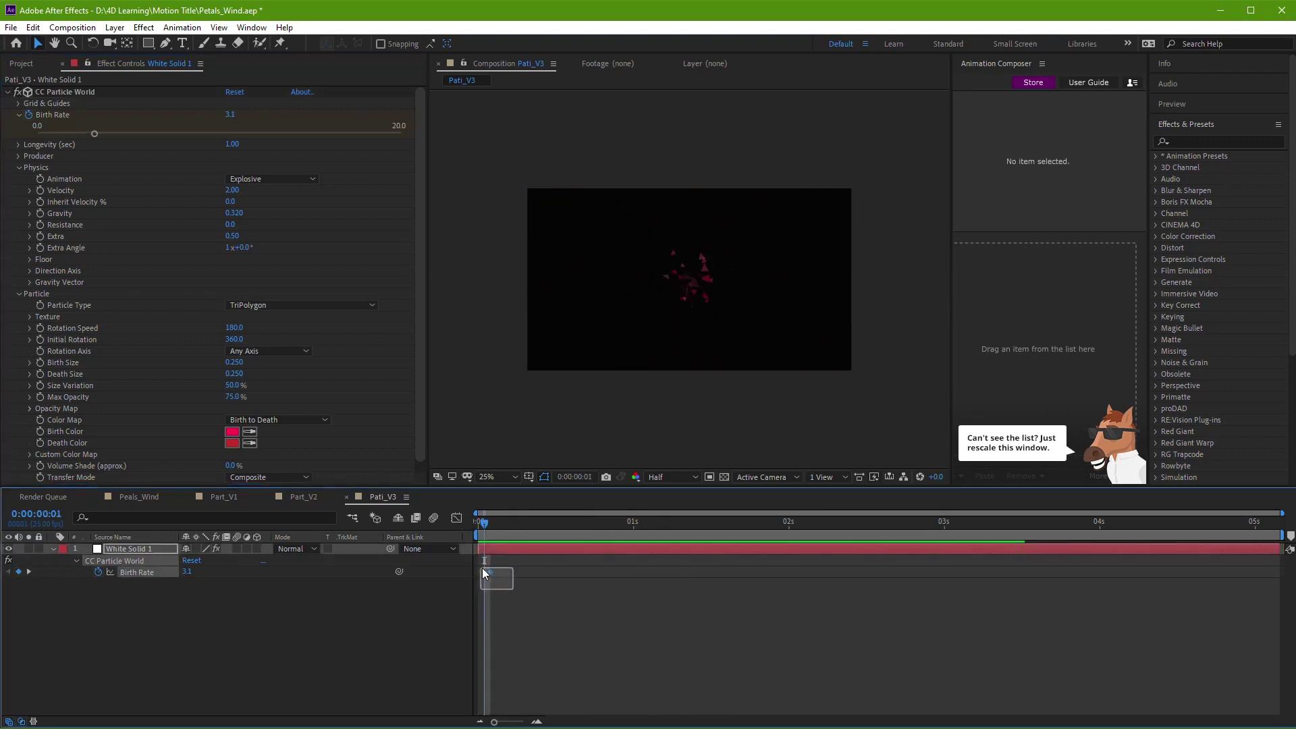
pyautogui.click(518, 603)
pyautogui.press('space')
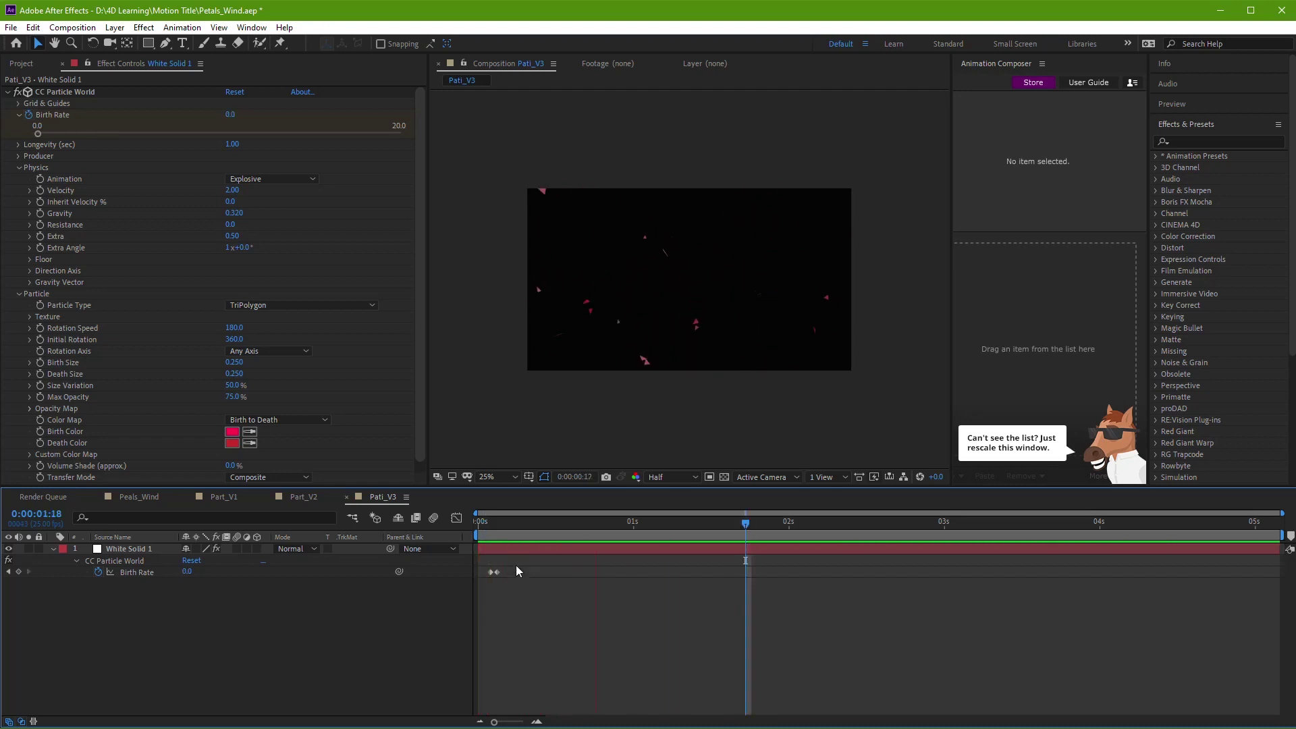
# Step: Go to 0:00:00:06 and turn on the transparency grid behind the particles
pyautogui.click(511, 532)
pyautogui.moveTo(512, 534); pyautogui.dragTo(516, 533)
pyautogui.click(725, 477)
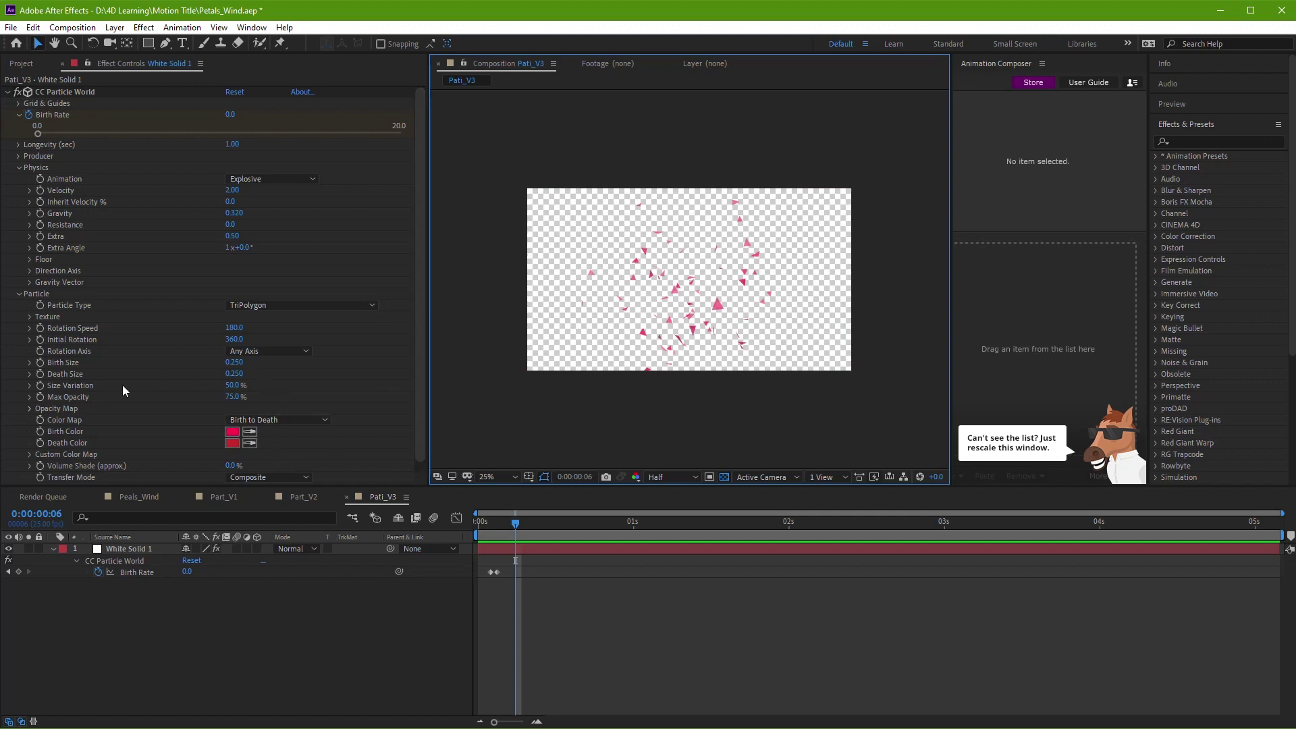
# Step: Raise the particle Max Opacity to 100% and preview the burst
pyautogui.moveTo(234, 398); pyautogui.dragTo(551, 419)
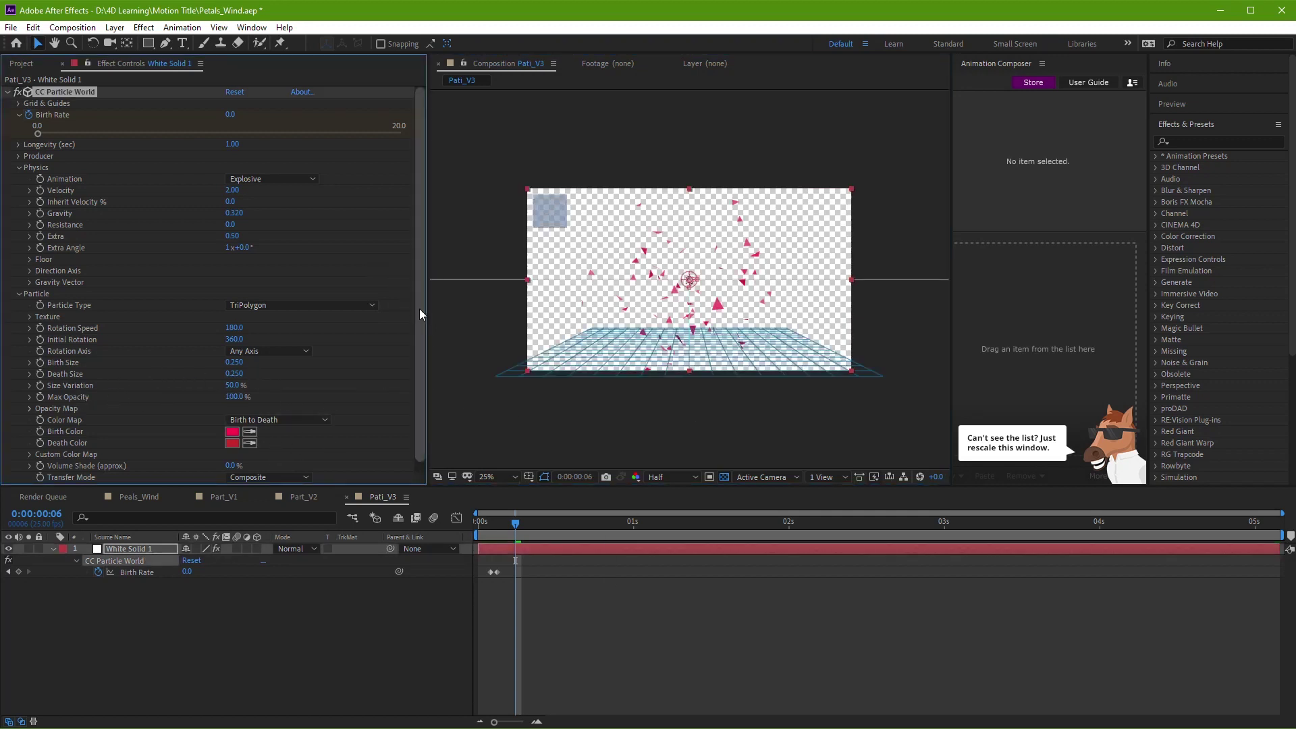
pyautogui.click(565, 612)
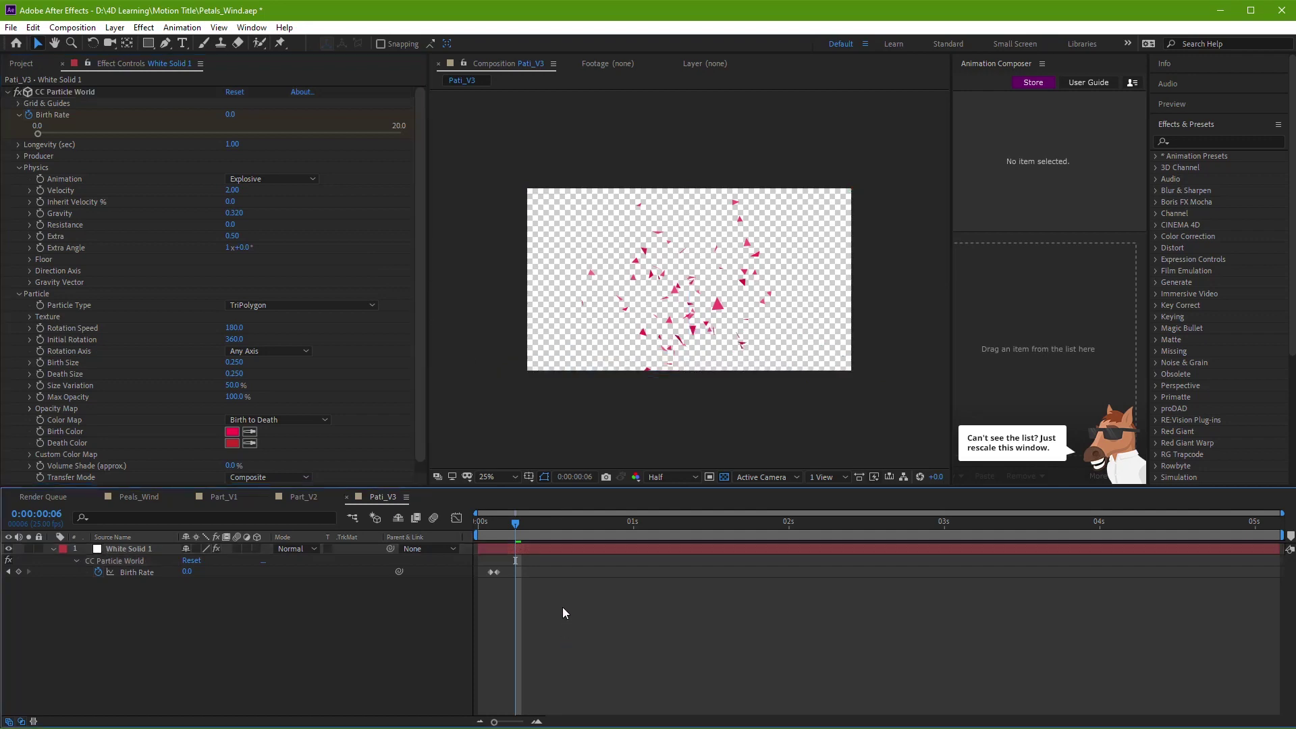
pyautogui.press('space')
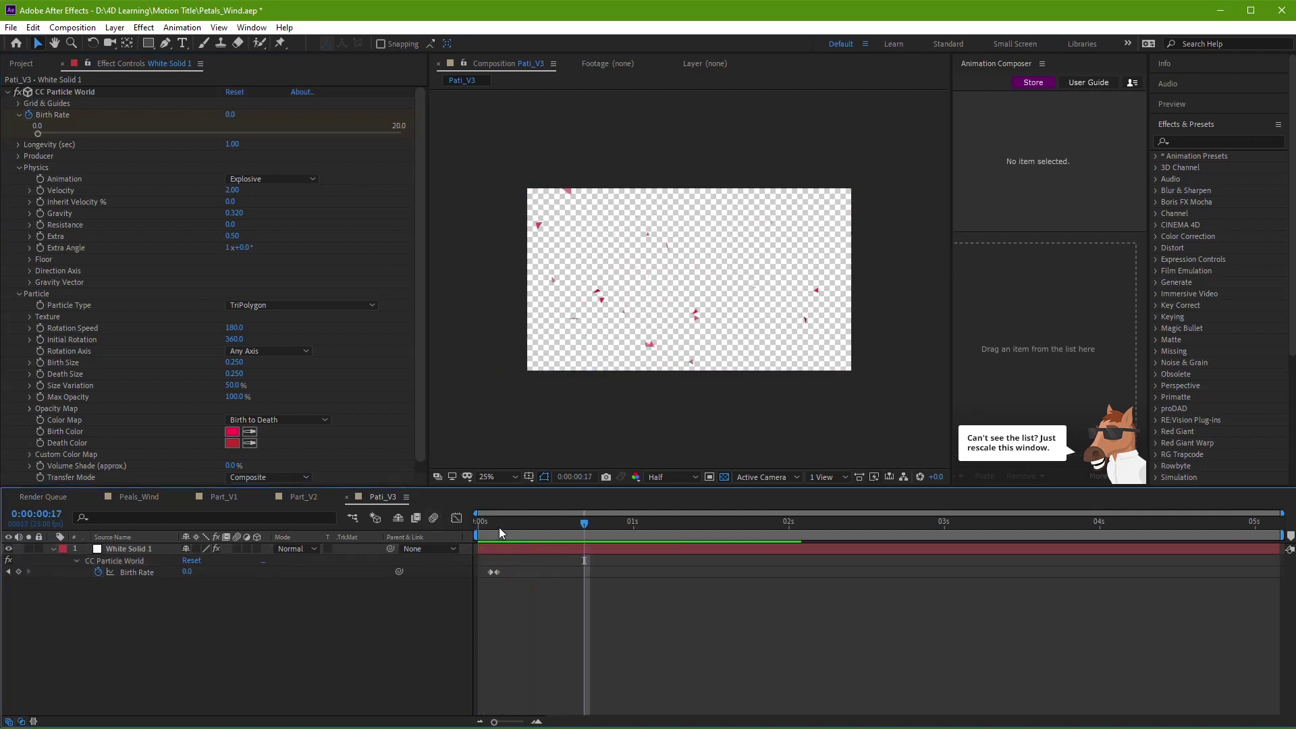
pyautogui.press('space')
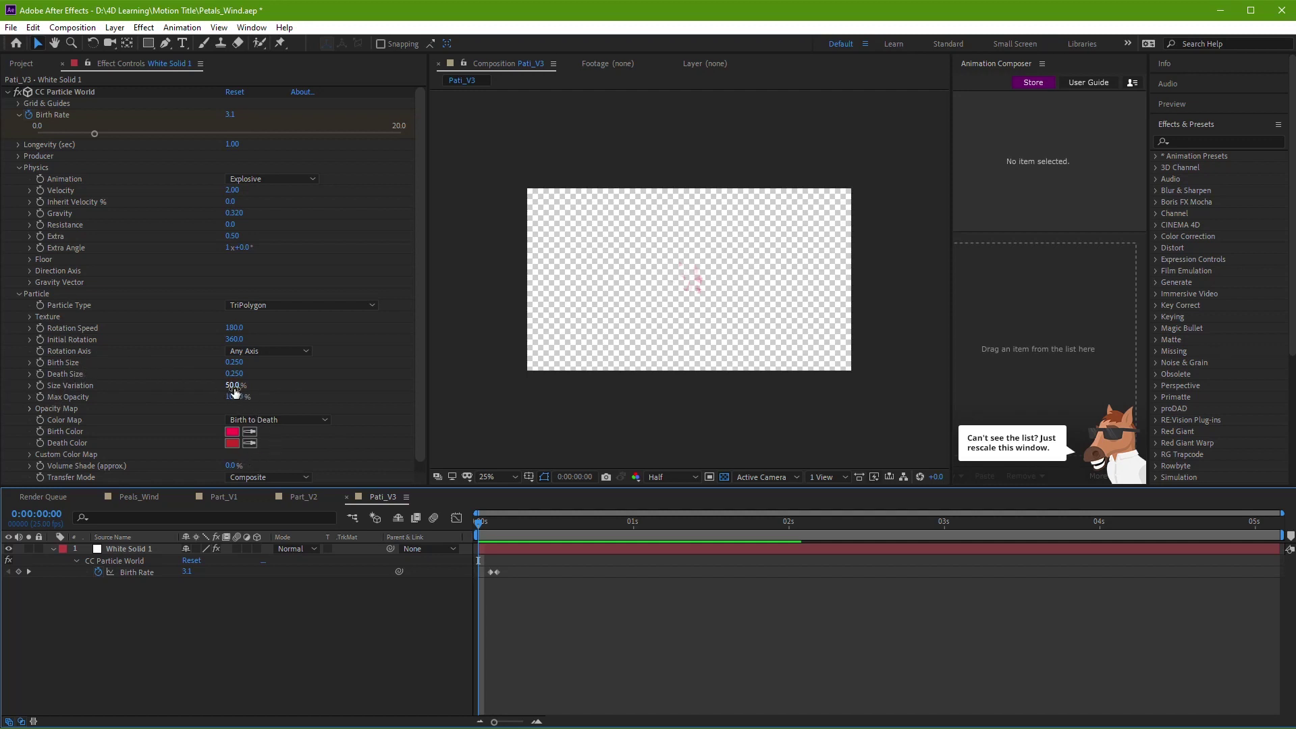
# Step: Raise the particle Size Variation to 100% and check the first frames of the burst
pyautogui.moveTo(234, 390); pyautogui.dragTo(405, 392)
pyautogui.click(513, 600)
pyautogui.moveTo(479, 526); pyautogui.dragTo(484, 529)
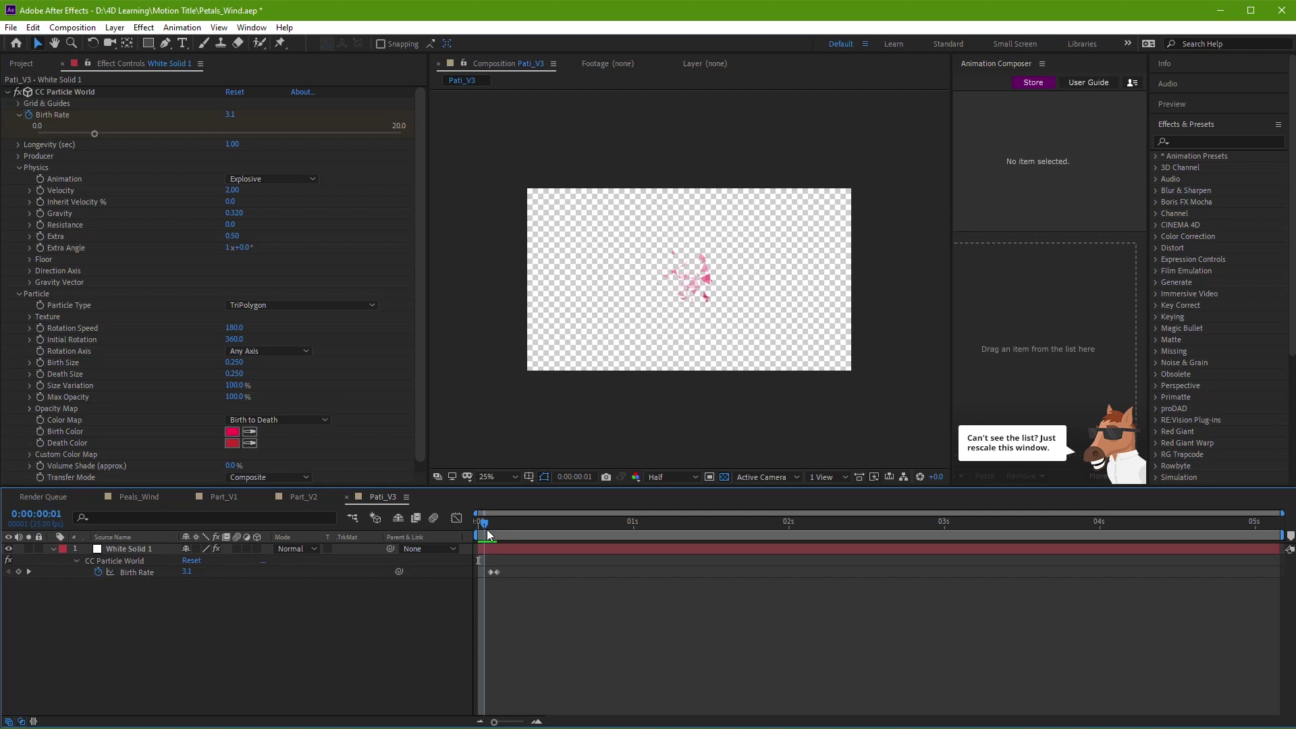
# Step: Try a different particle size at 0:00:00:02 and undo the change
pyautogui.moveTo(488, 529); pyautogui.dragTo(491, 530)
pyautogui.moveTo(234, 370); pyautogui.dragTo(333, 386)
pyautogui.hotkey('ctrl', 'z')
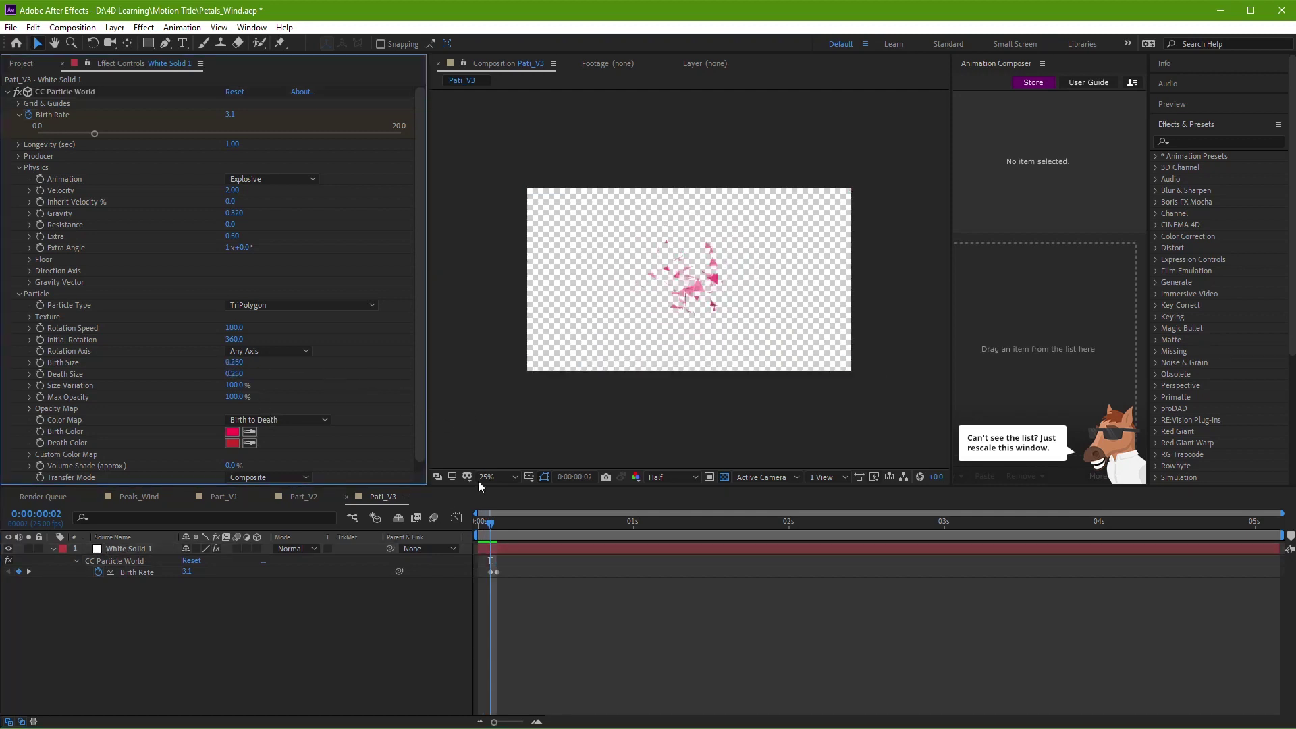
# Step: Preview the burst, return to the first frame and select the White Solid 1 layer
pyautogui.press('space')
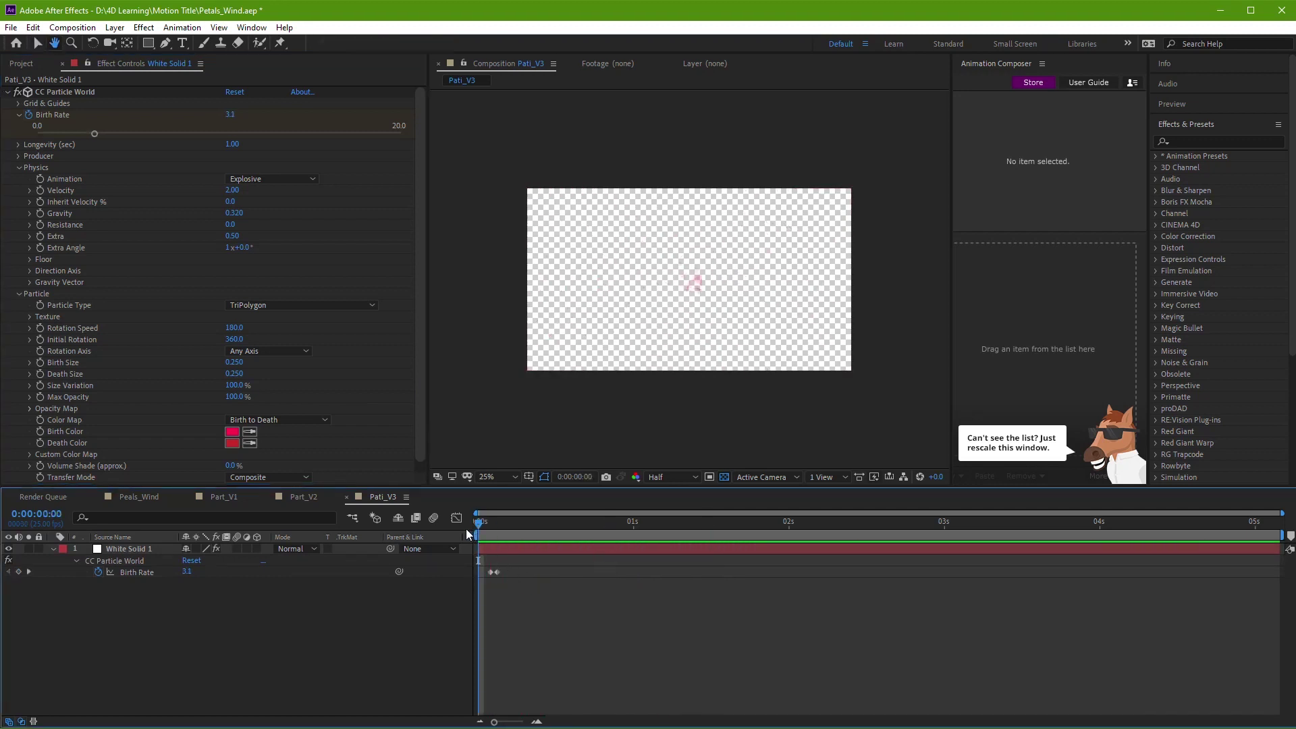
pyautogui.press('space')
pyautogui.click(488, 548)
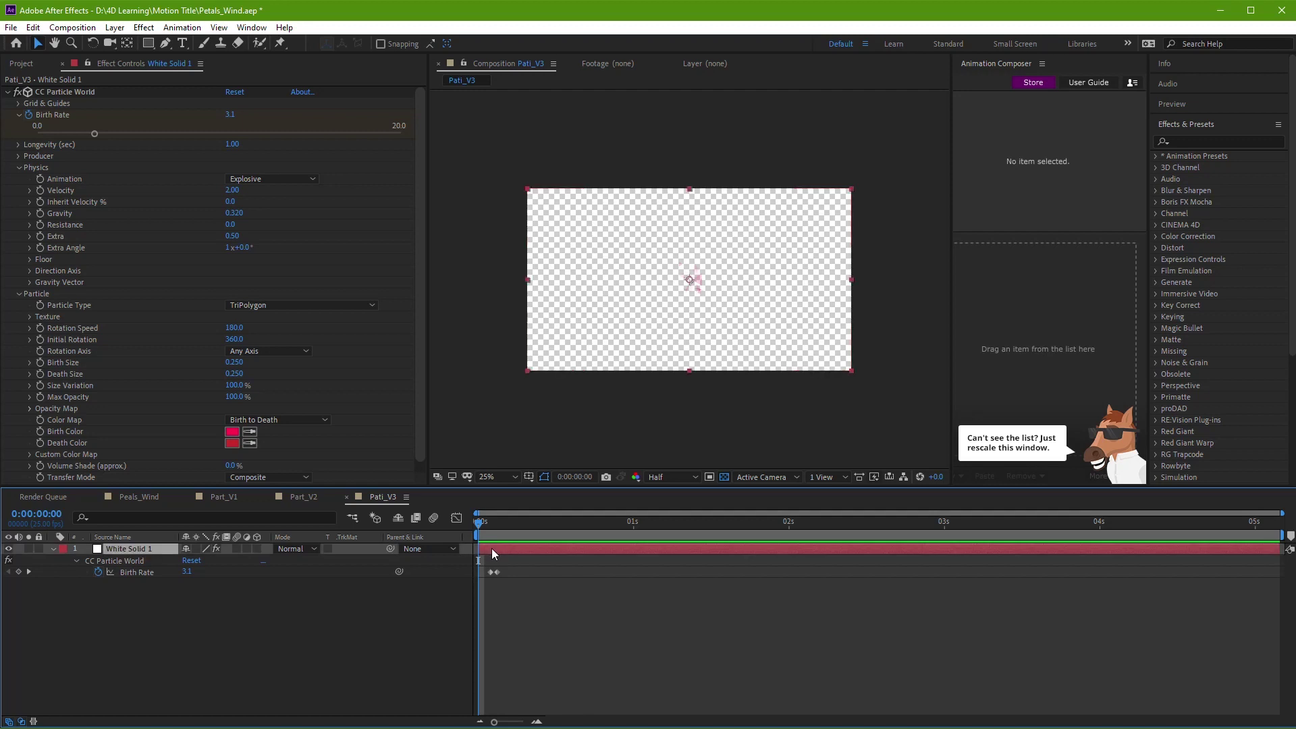
# Step: Set the particle Physics Extra to 0 and Resistance to 0.1, checking the burst at 0:00:00:06 and in a preview
pyautogui.press('space')
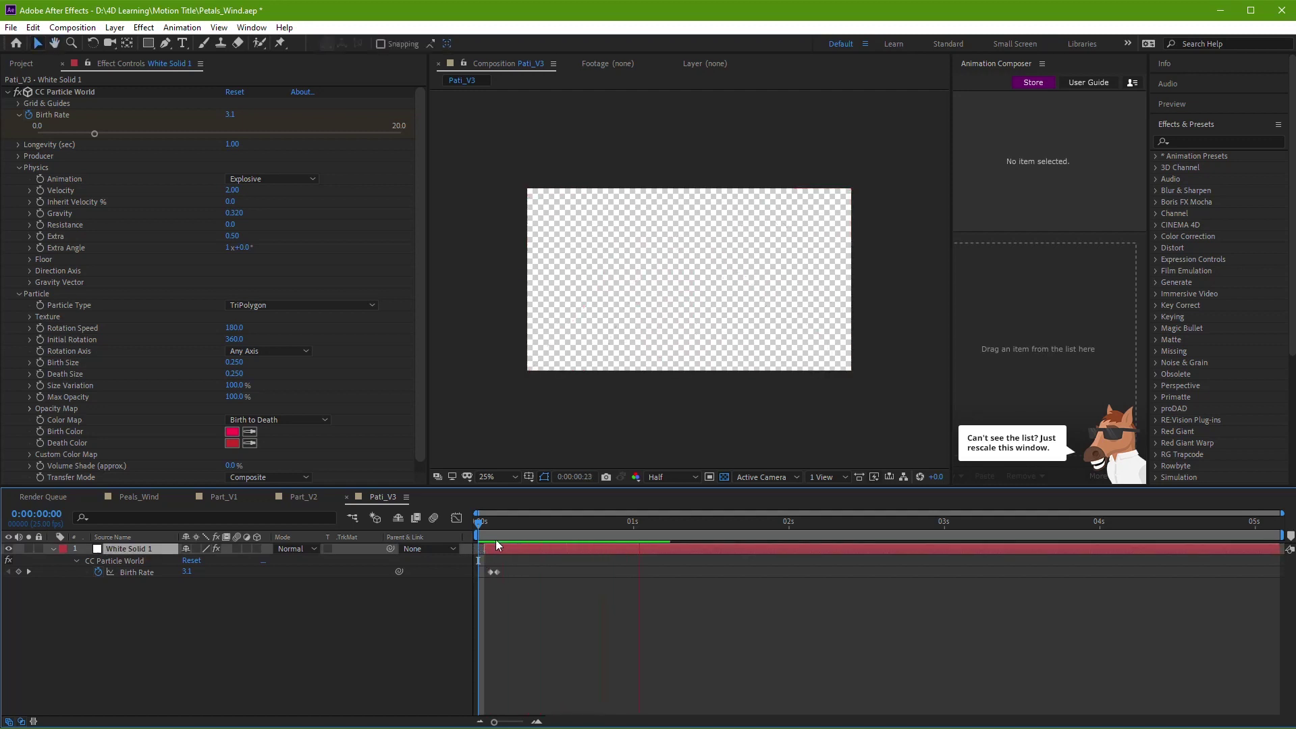
pyautogui.press('space')
pyautogui.moveTo(484, 527); pyautogui.dragTo(515, 531)
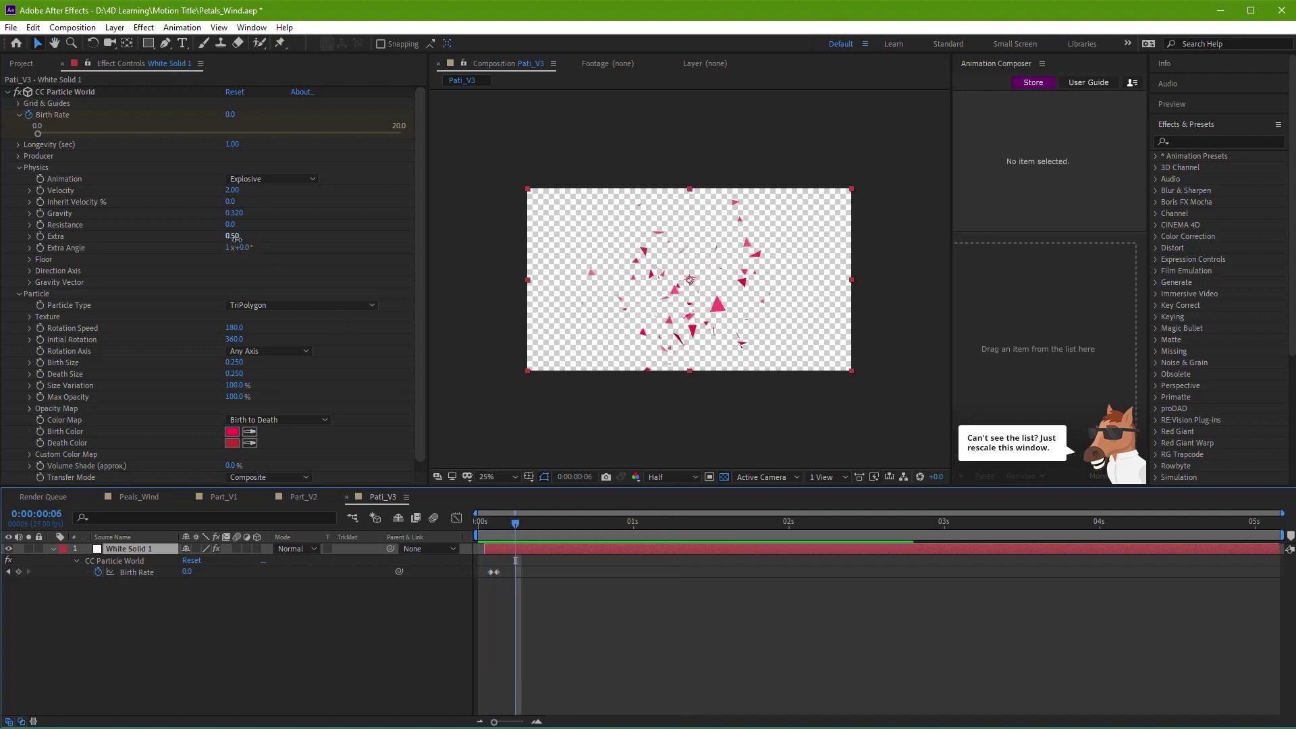
pyautogui.moveTo(240, 240); pyautogui.dragTo(232, 226)
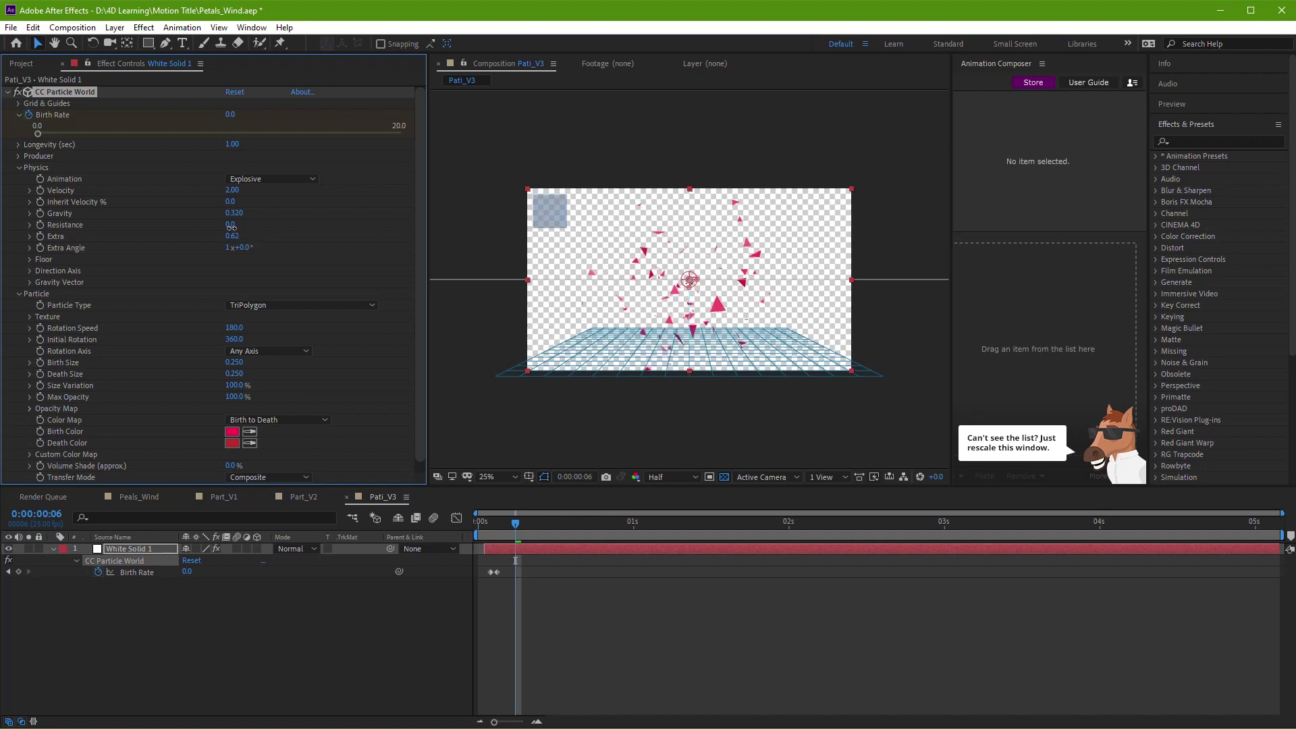
pyautogui.click(237, 236)
pyautogui.write('0')
pyautogui.press('Return')
pyautogui.click(682, 666)
pyautogui.press('space')
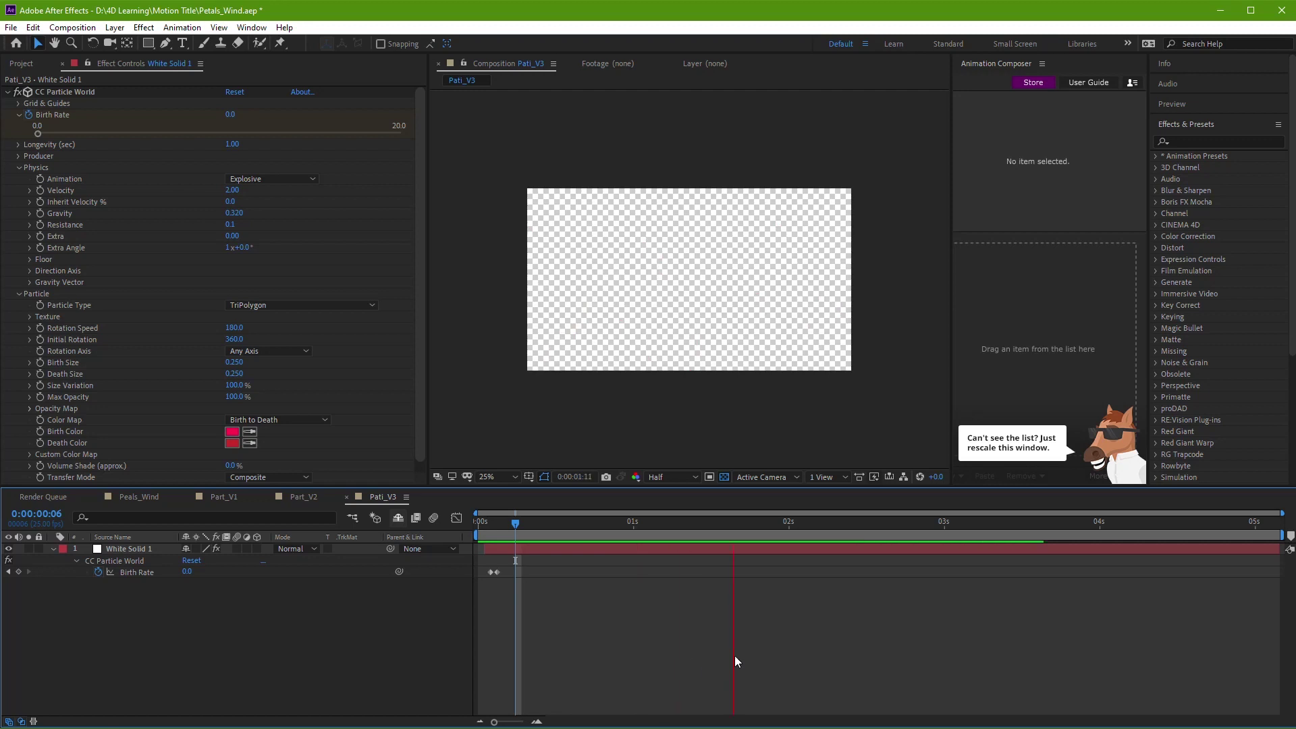
# Step: Try a higher Inherit Velocity % at 0:00:00:05 and undo the change
pyautogui.moveTo(525, 525)
pyautogui.mouseDown()
pyautogui.moveTo(484, 525)
pyautogui.moveTo(511, 533)
pyautogui.mouseUp()
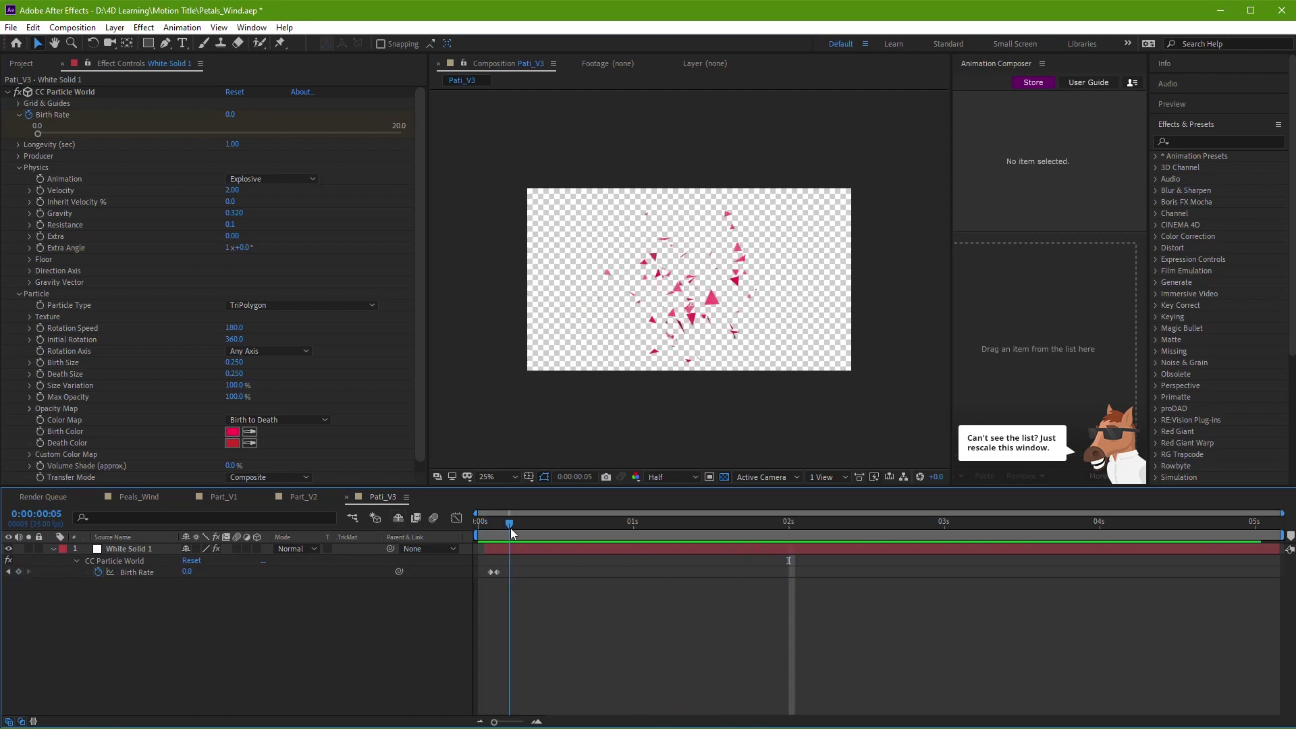
pyautogui.moveTo(230, 201); pyautogui.dragTo(241, 202)
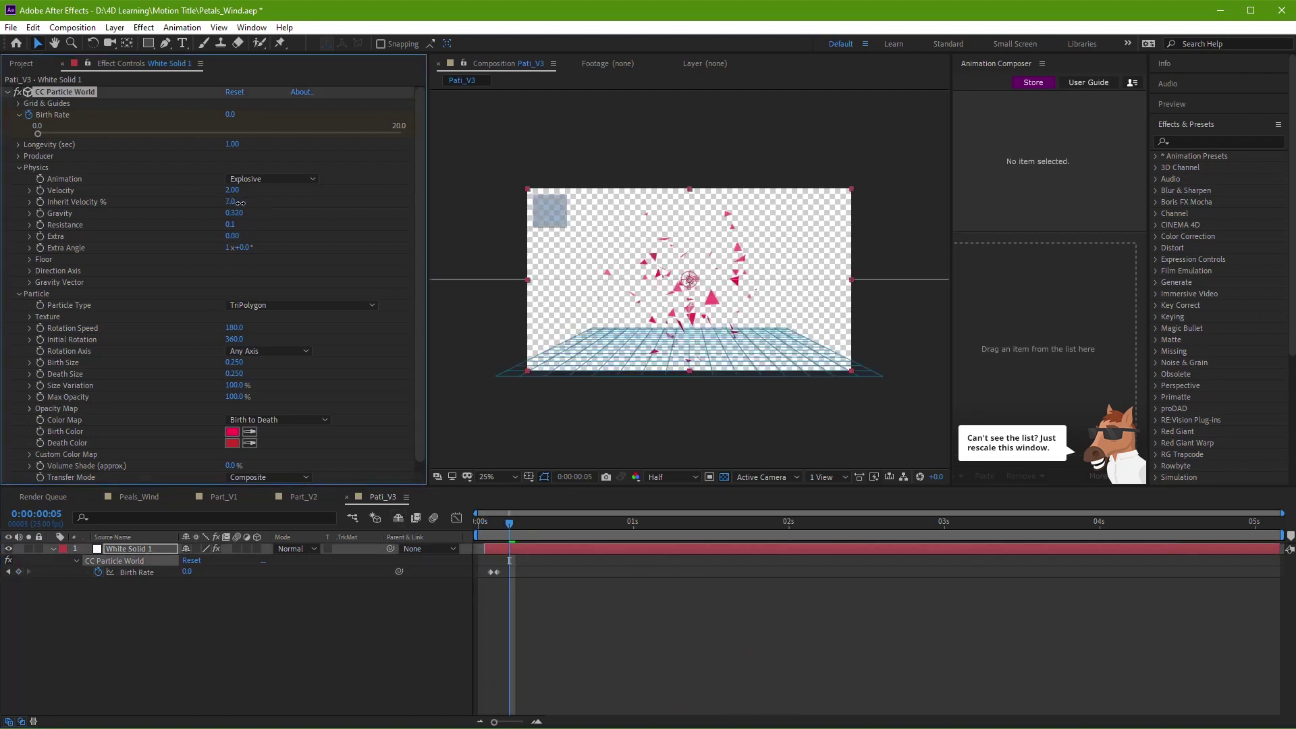
pyautogui.hotkey('ctrl', 'z')
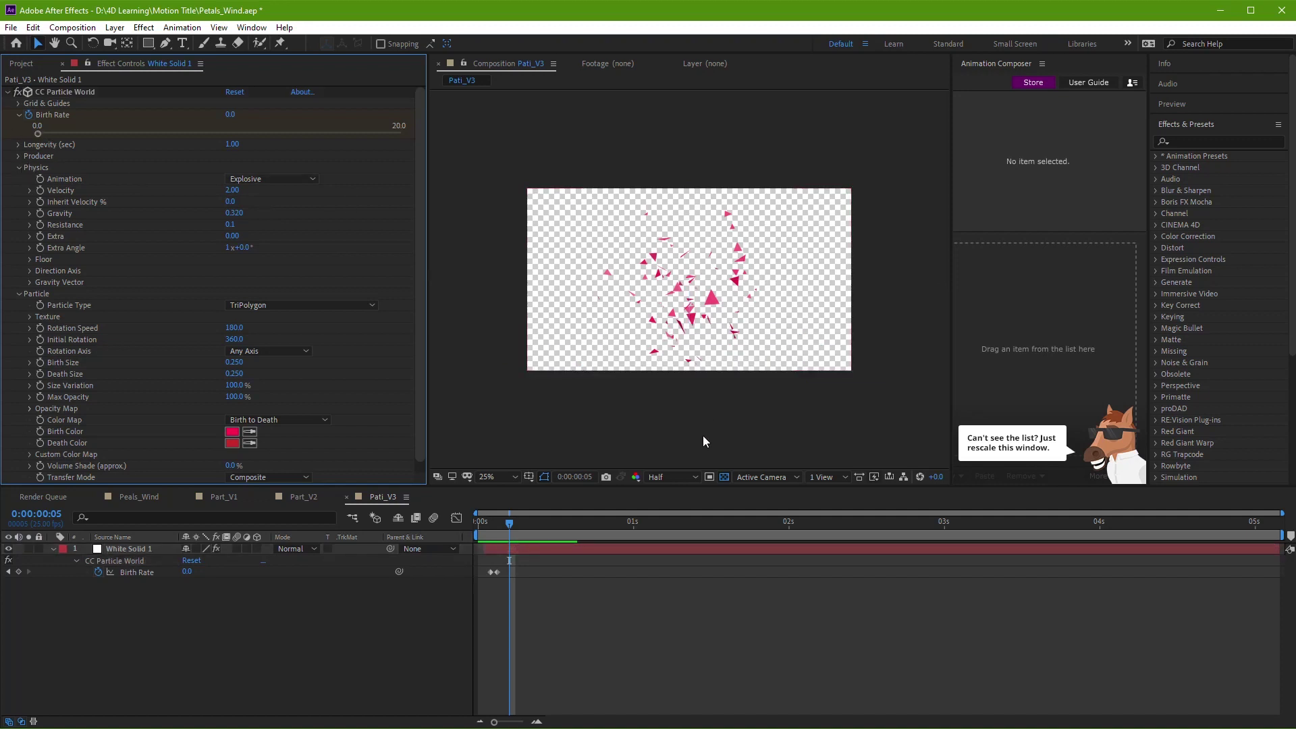
# Step: Set the Producer Position Y of White Solid 1's particles to -0.09 and preview the burst
pyautogui.click(553, 550)
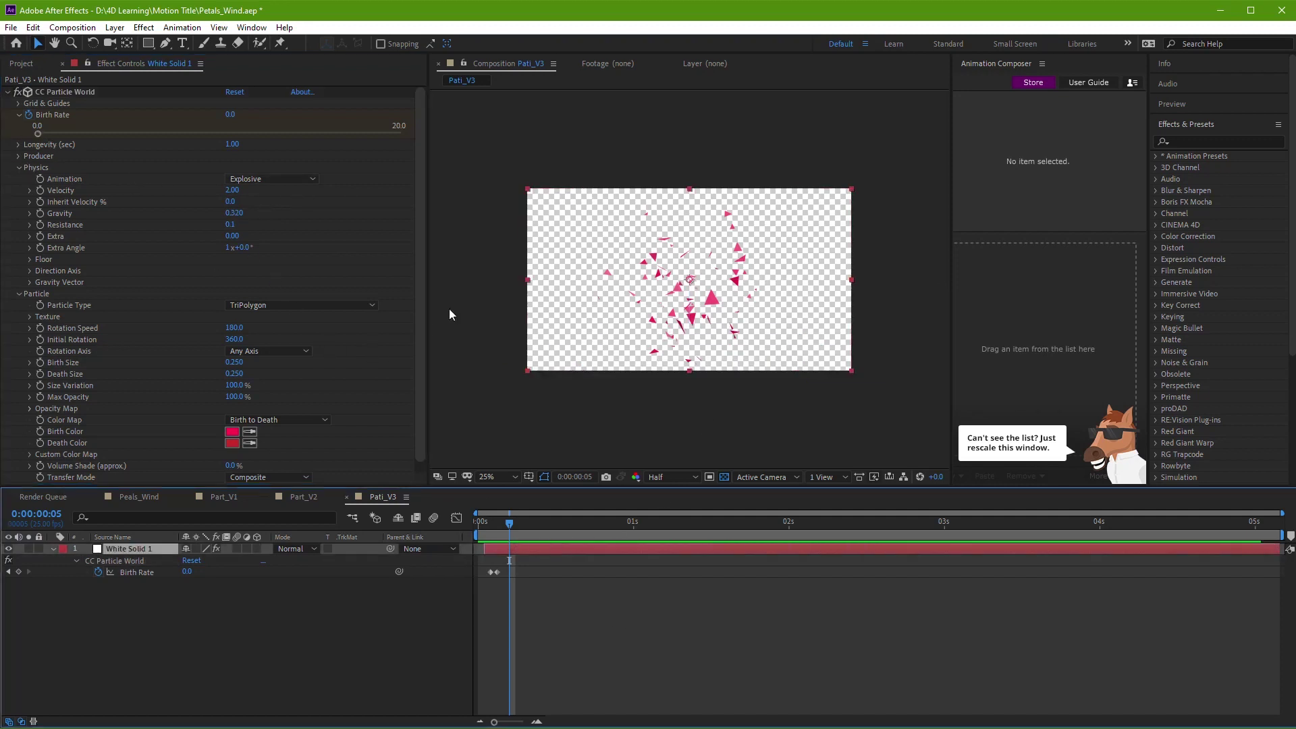
pyautogui.click(19, 156)
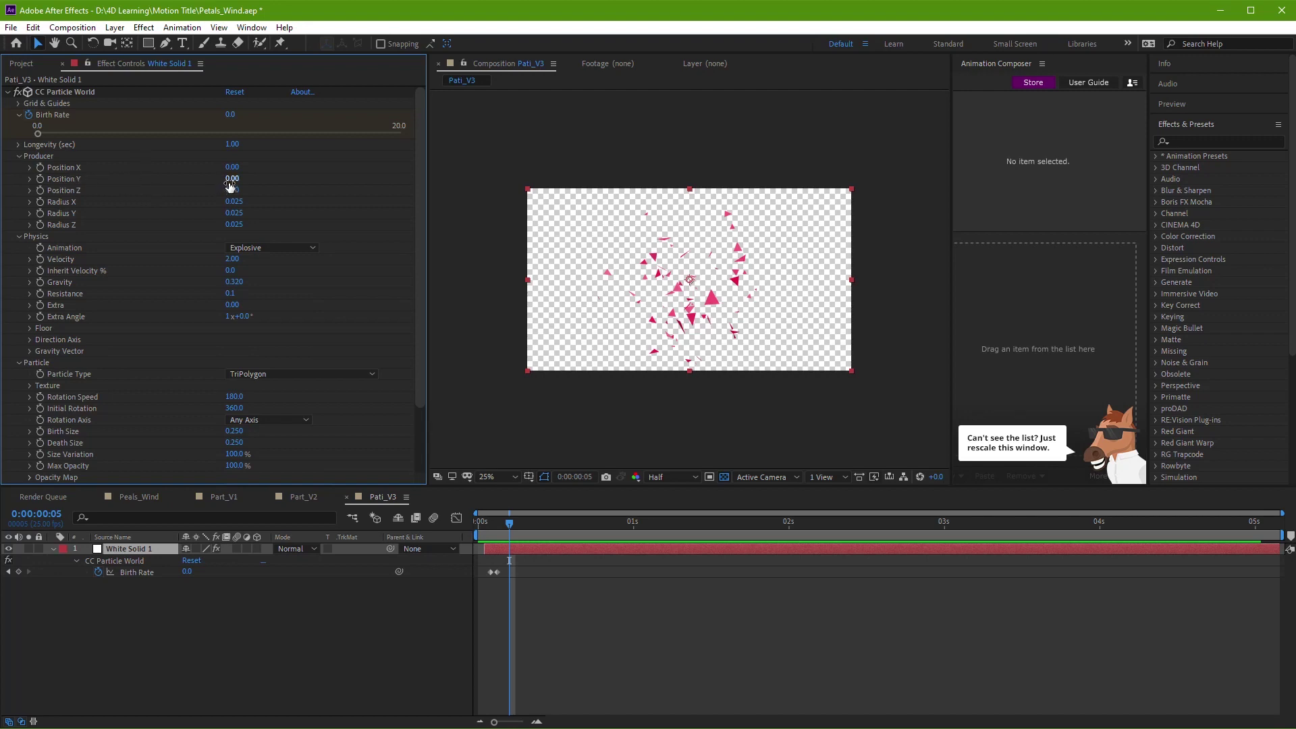
pyautogui.moveTo(231, 183); pyautogui.dragTo(226, 182)
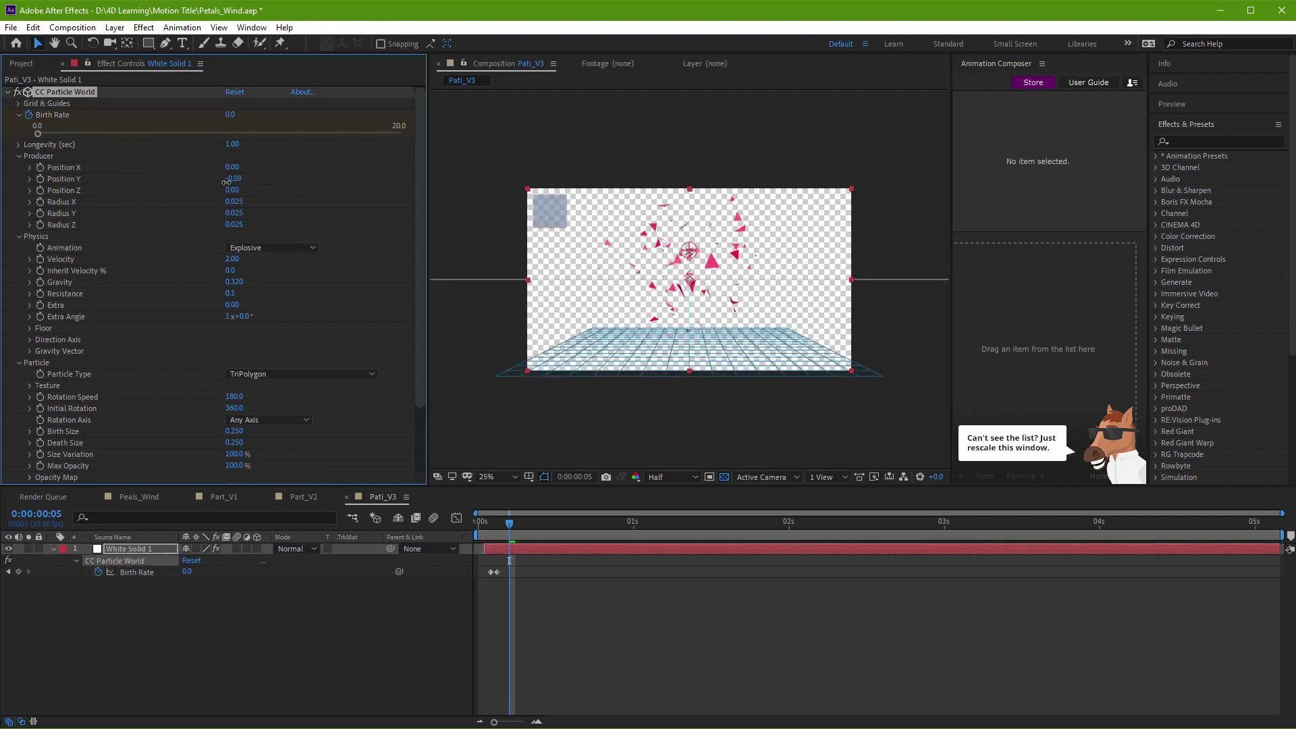
pyautogui.click(826, 658)
pyautogui.press('space')
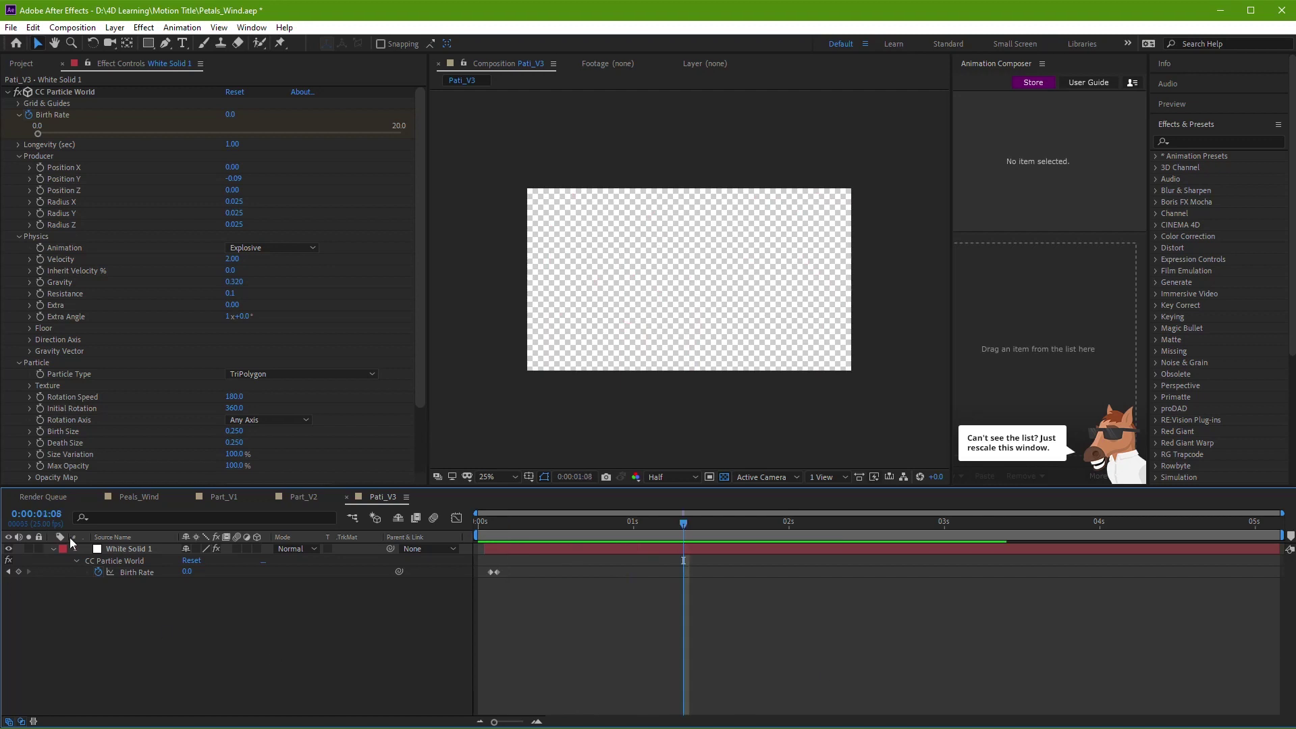
# Step: Replay the Pati_V3 burst from the first frame and save the project
pyautogui.click(326, 499)
pyautogui.click(382, 498)
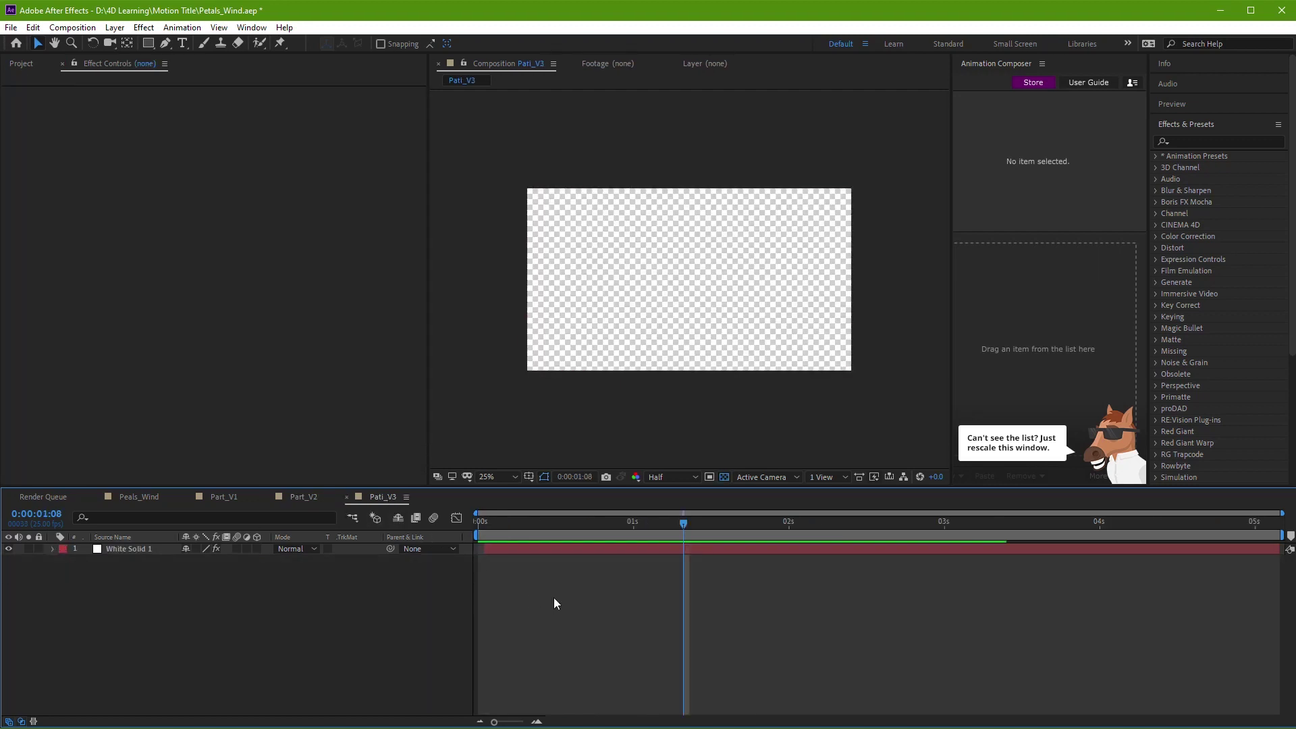
pyautogui.press('space')
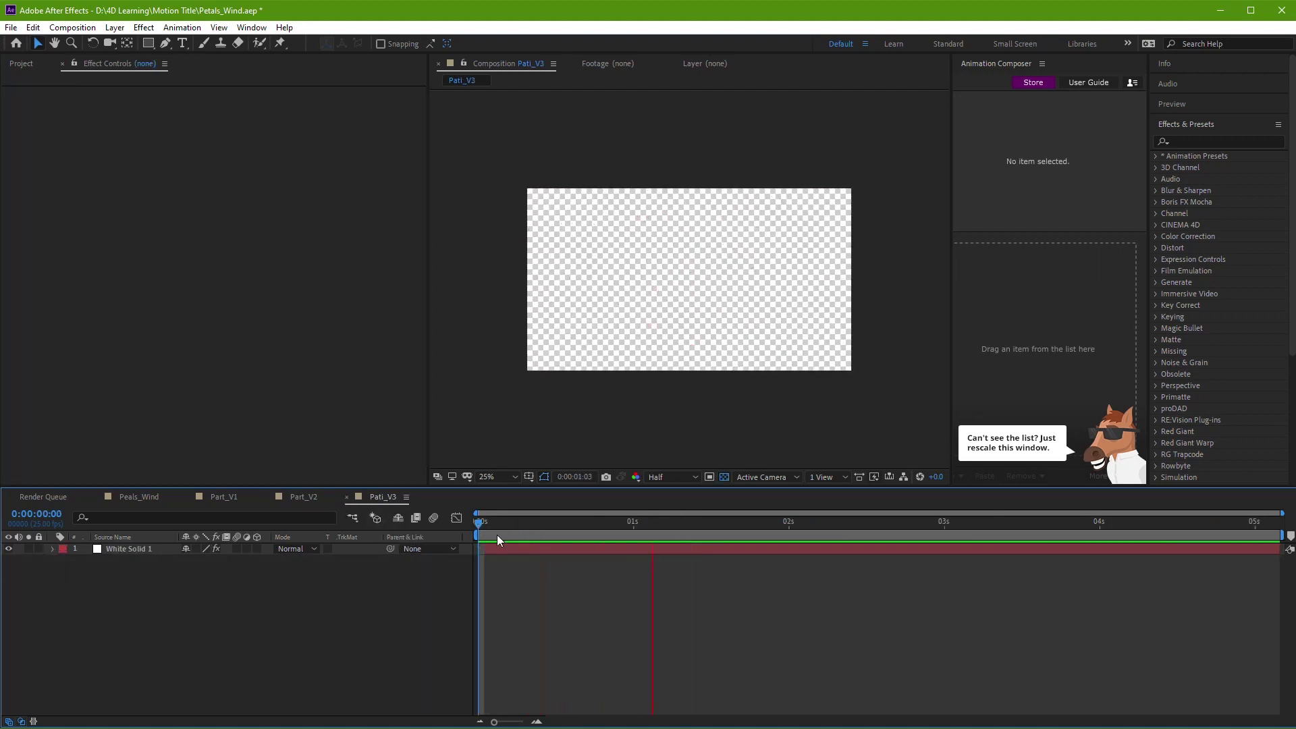
pyautogui.press('space')
pyautogui.hotkey('ctrl', 's')
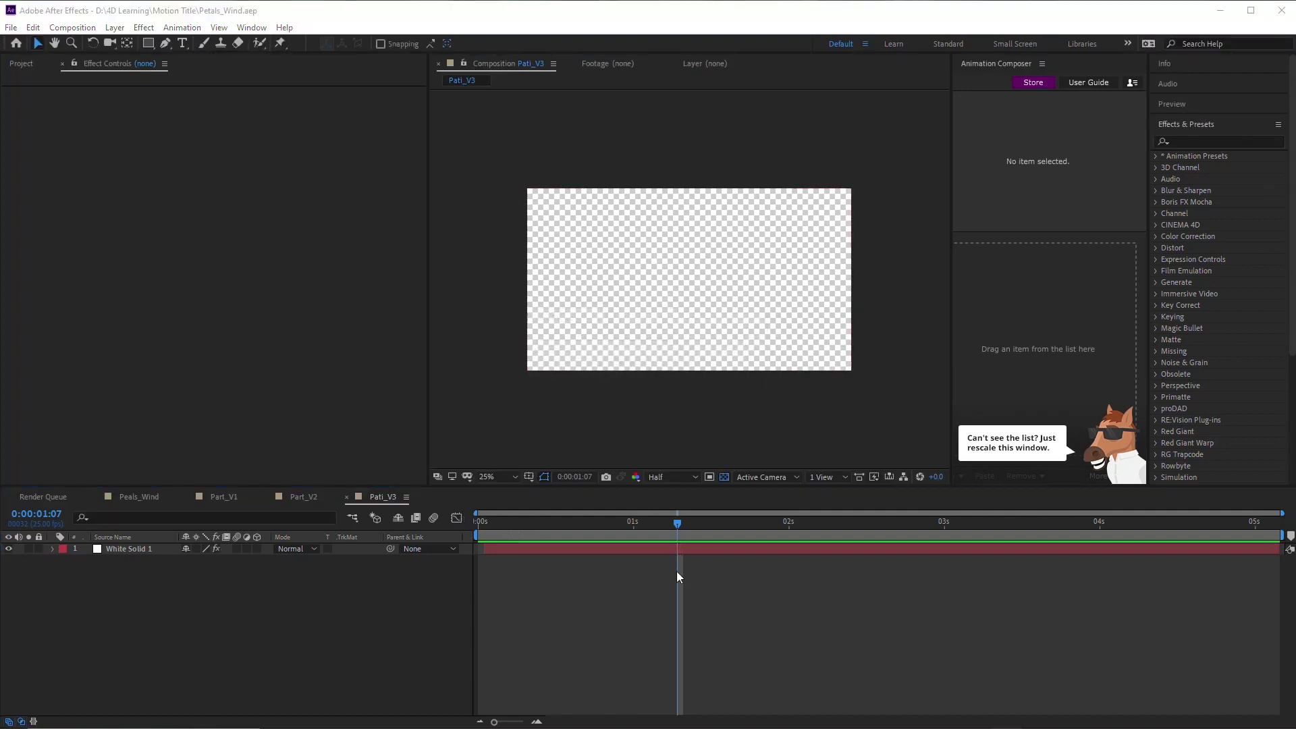
# Step: Shift both Birth Rate keyframes of White Solid 1 one frame later, starting at 0:00:00:03, and preview the burst
pyautogui.moveTo(769, 525); pyautogui.dragTo(395, 513)
pyautogui.press('space')
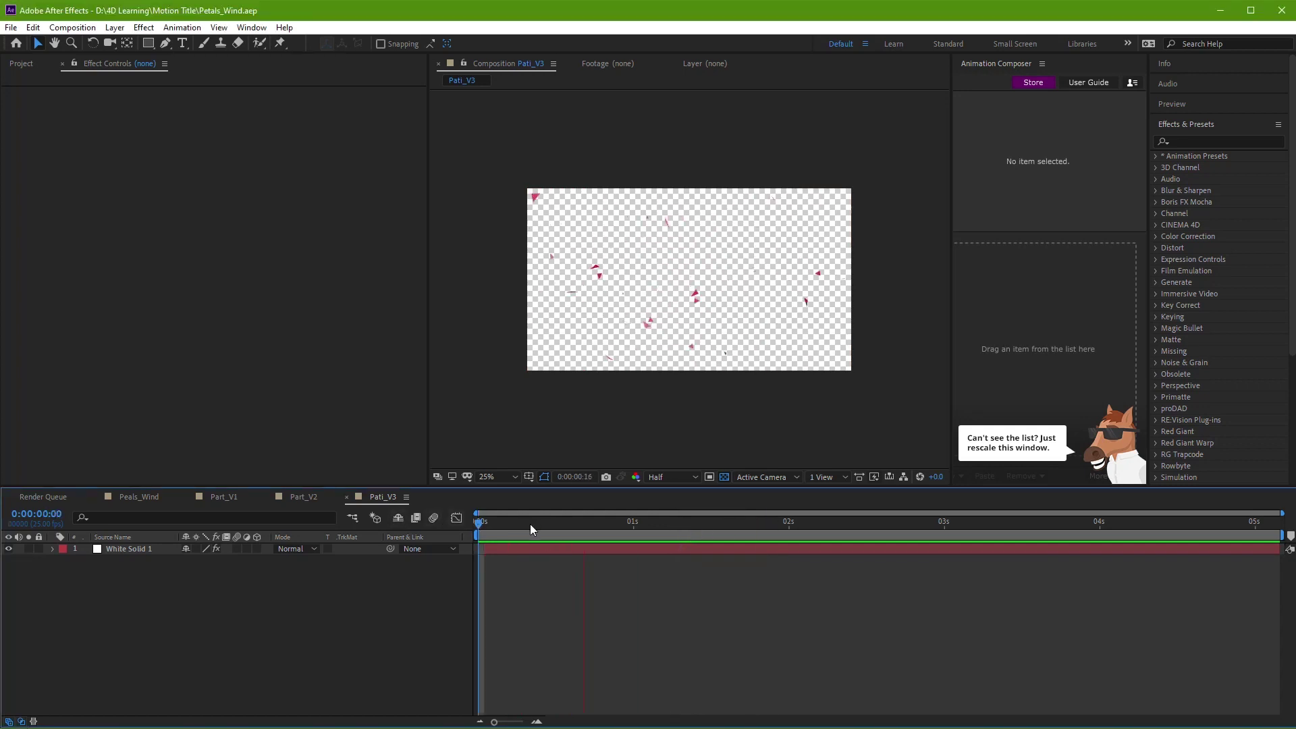
pyautogui.press('space')
pyautogui.click(508, 545)
pyautogui.press('u')
pyautogui.click(501, 572)
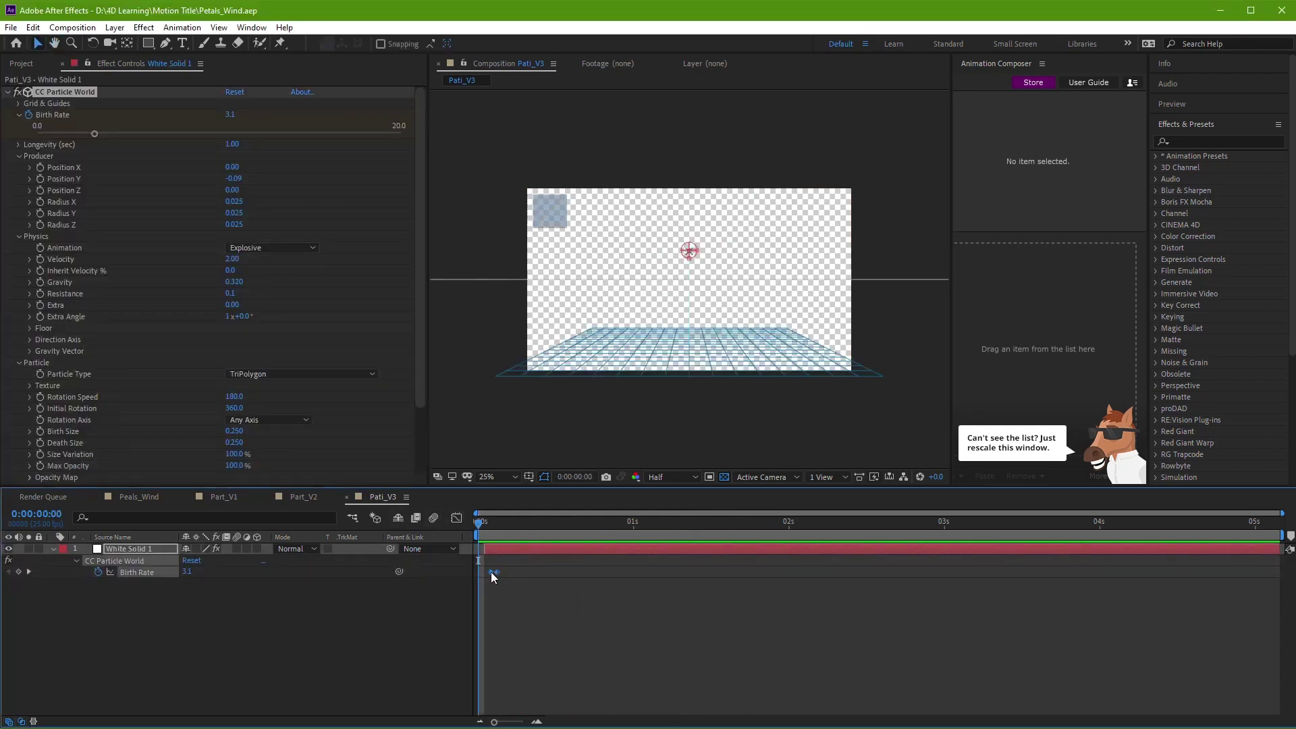
pyautogui.press('space')
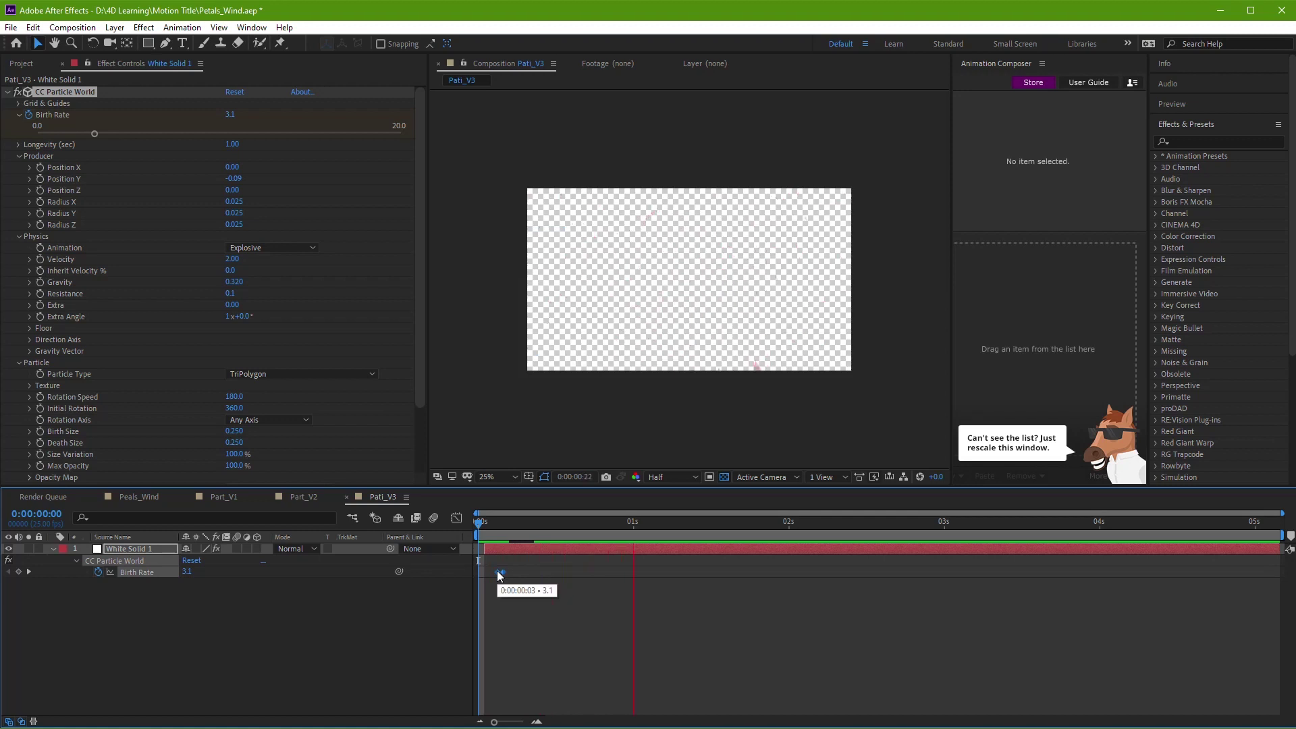
pyautogui.click(503, 595)
pyautogui.moveTo(504, 526); pyautogui.dragTo(464, 537)
pyautogui.press('space')
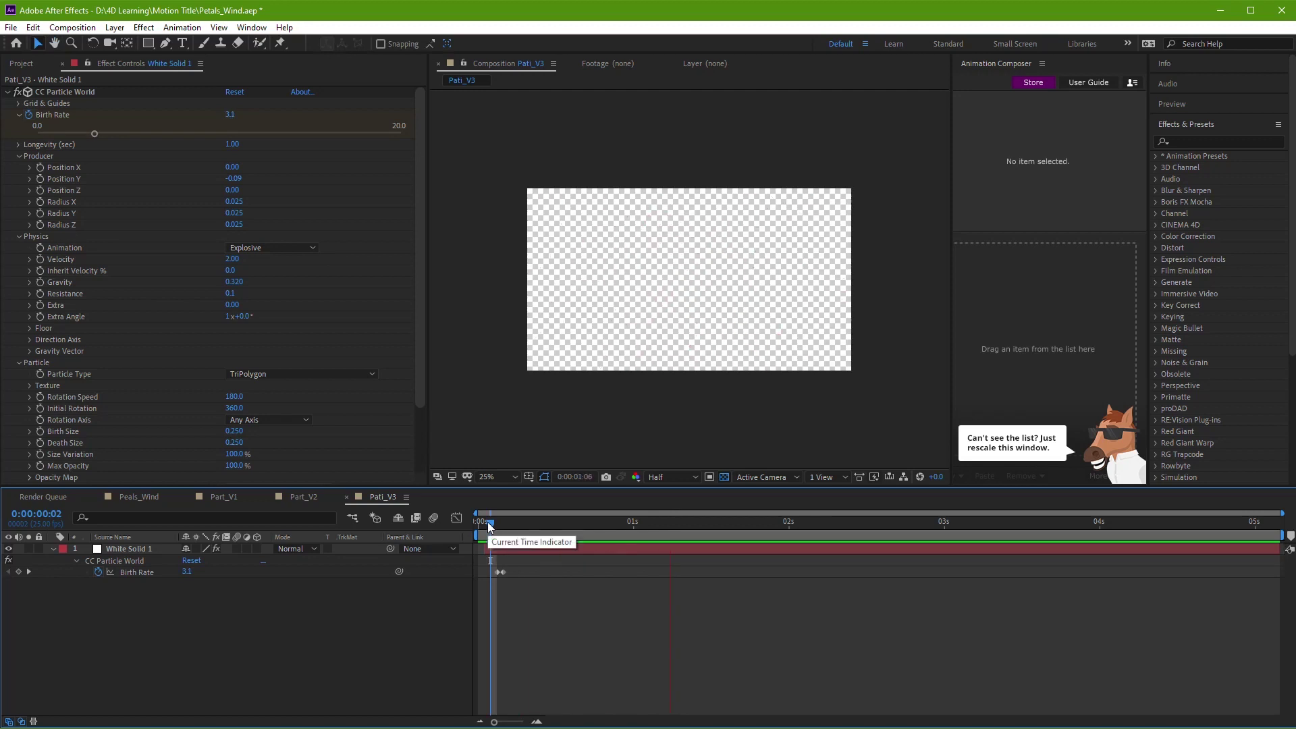
pyautogui.press('space')
# Step: End the work area at 0:00:02:00 and trim the Pati_V3 composition to the work area
pyautogui.press('n')
pyautogui.click(788, 524)
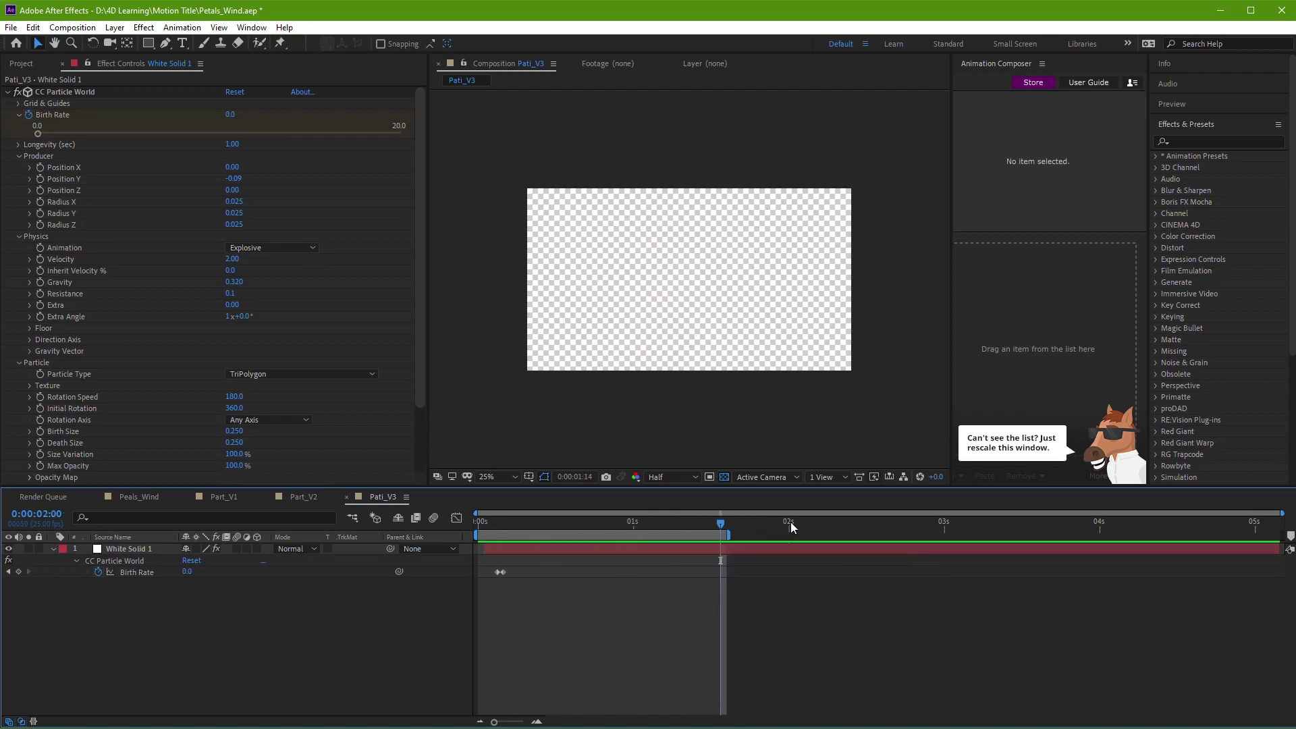
pyautogui.rightClick(766, 533)
pyautogui.click(789, 571)
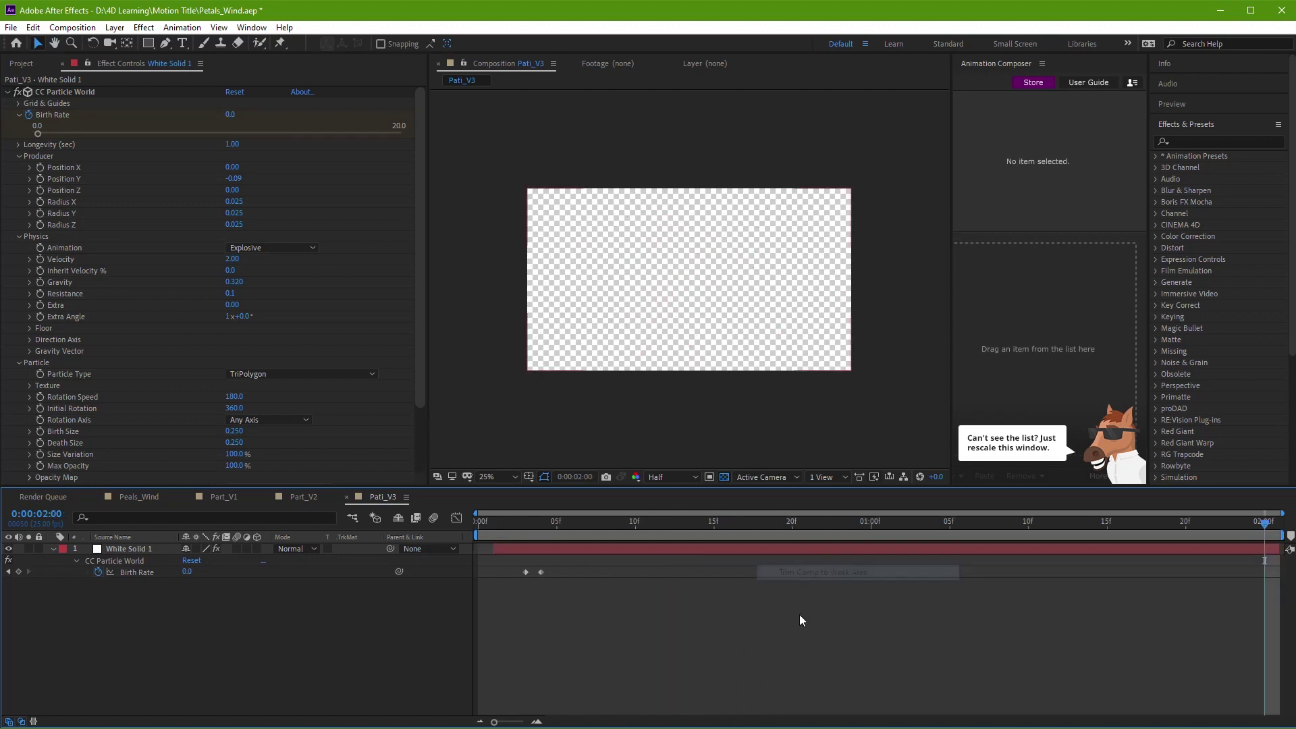
# Step: Create an HDTV 1080 25 composition named Pati_V5 with a duration of 0:00:05:04 and add a white solid to it
pyautogui.hotkey('ctrl', 'k')
pyautogui.write('0')
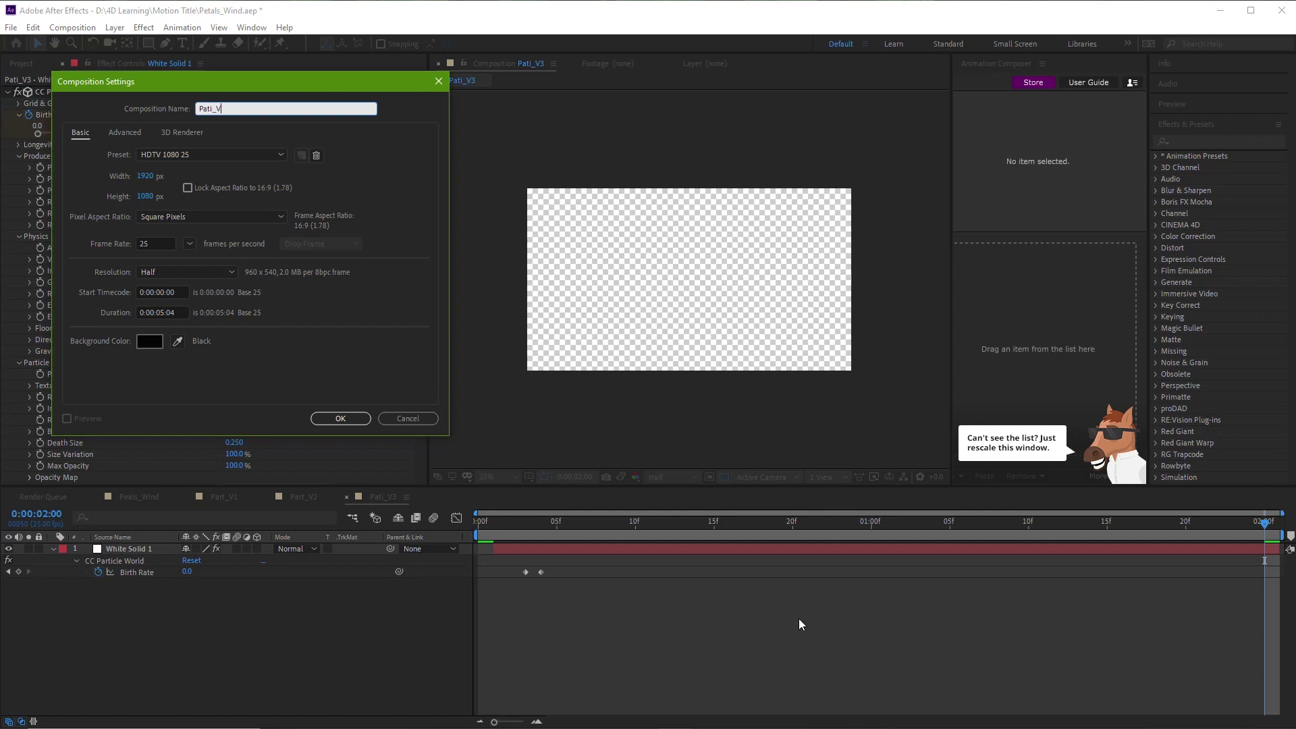
pyautogui.write('5')
pyautogui.press('Return')
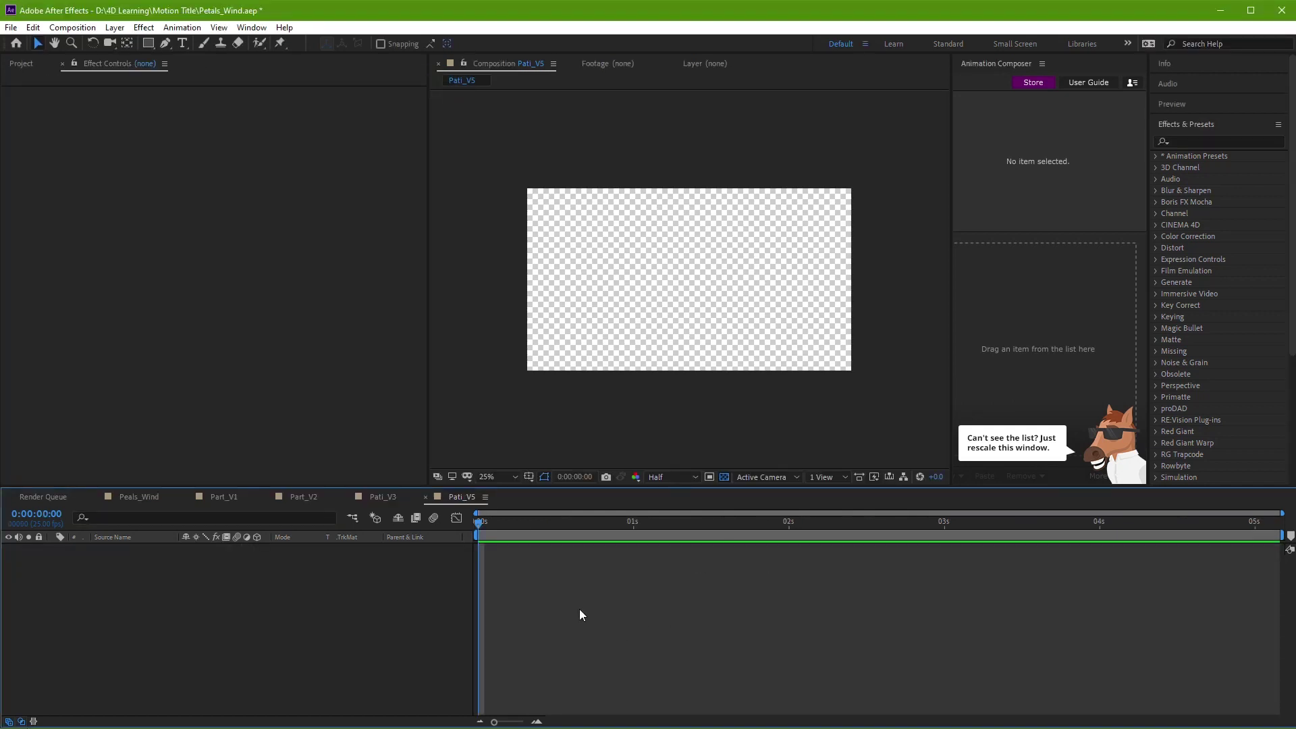
pyautogui.hotkey('ctrl', 'y')
pyautogui.click(209, 274)
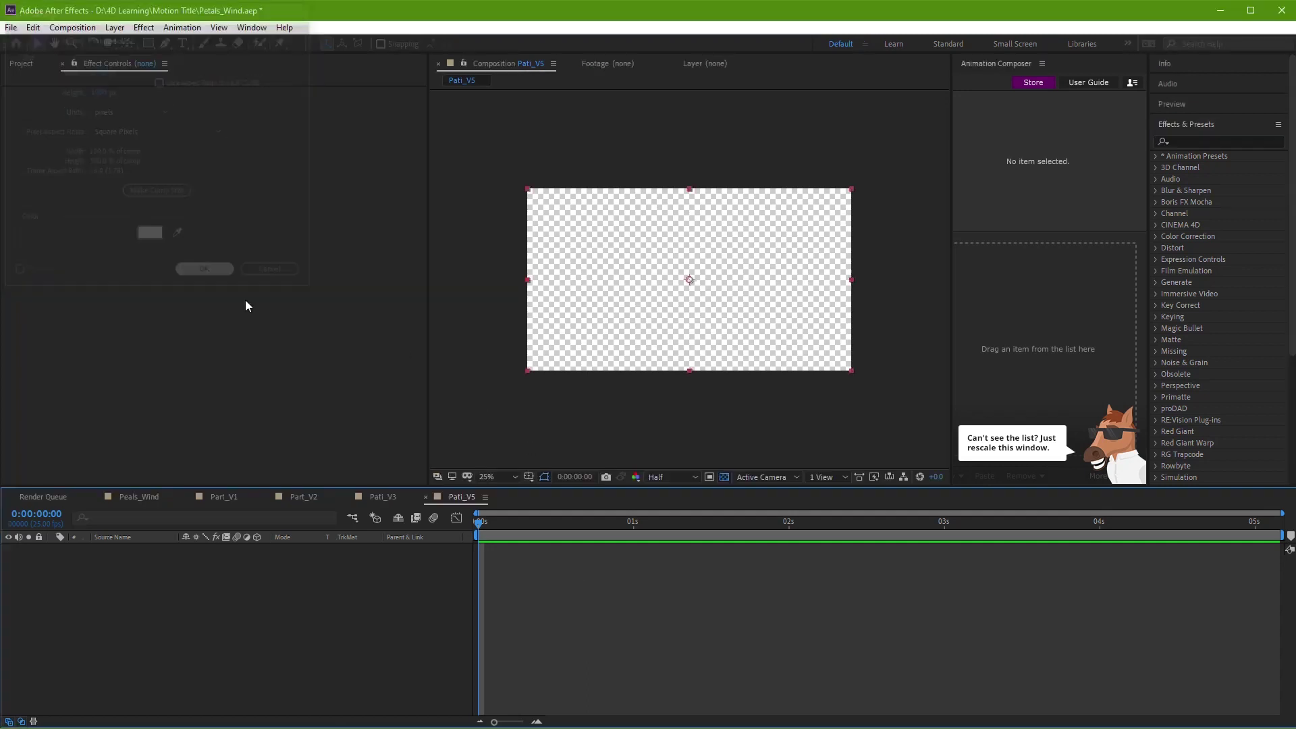
pyautogui.hotkey('ctrl', 'space')
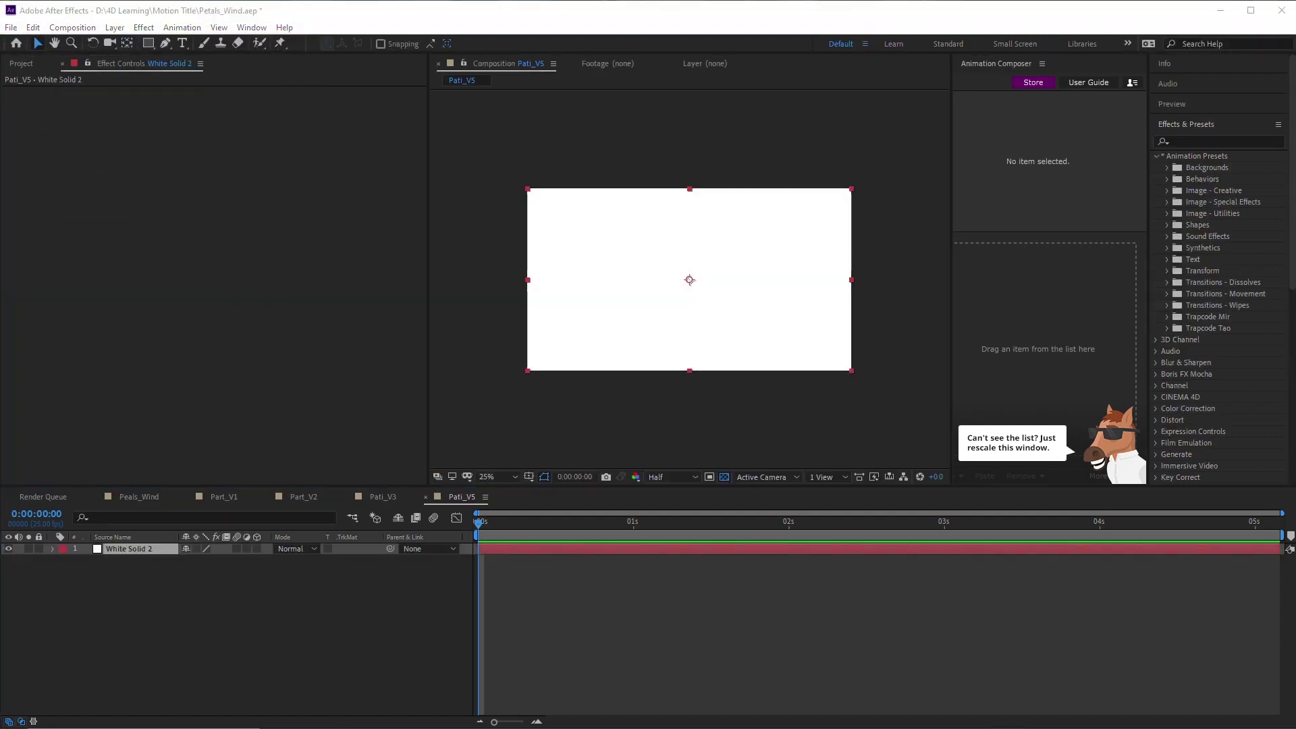
# Step: Copy the Pat_Ex_V1 layer from Part_V2 into Pati_V5 and hide the White Solid 2 layer
pyautogui.click(328, 500)
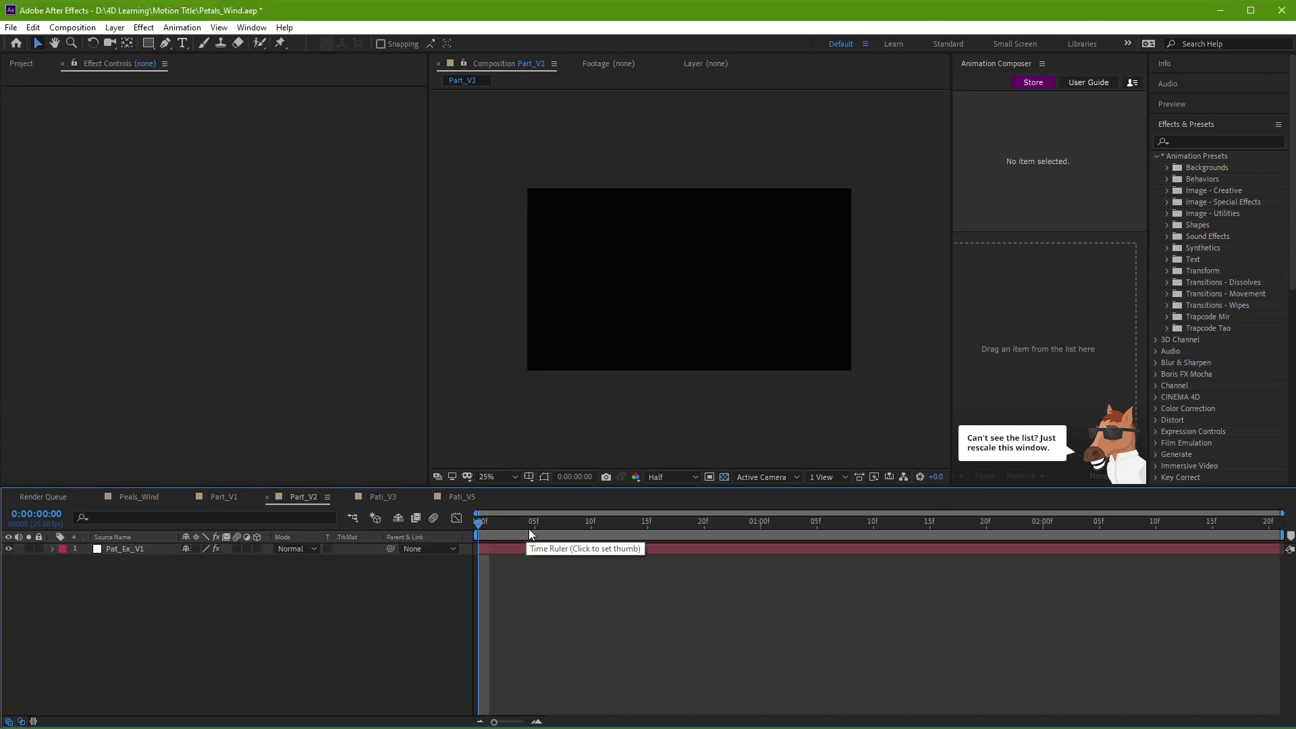
pyautogui.press('space')
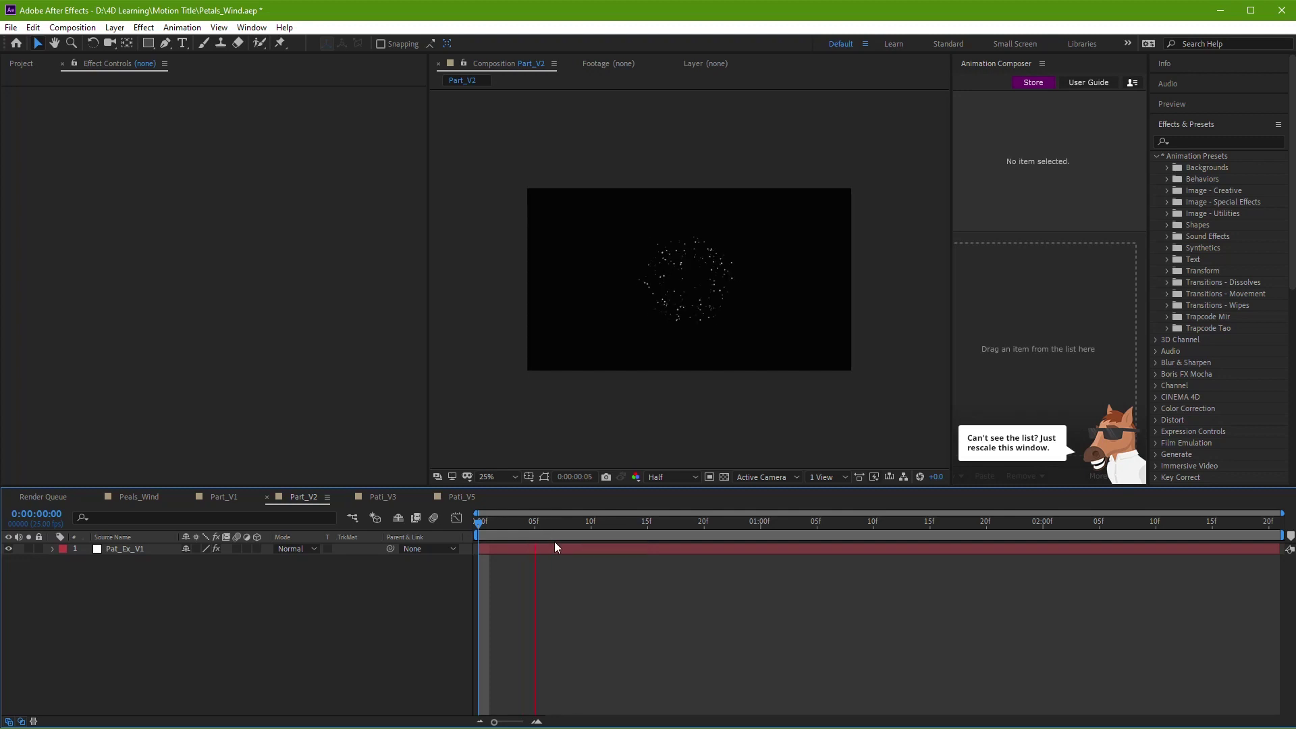
pyautogui.click(555, 546)
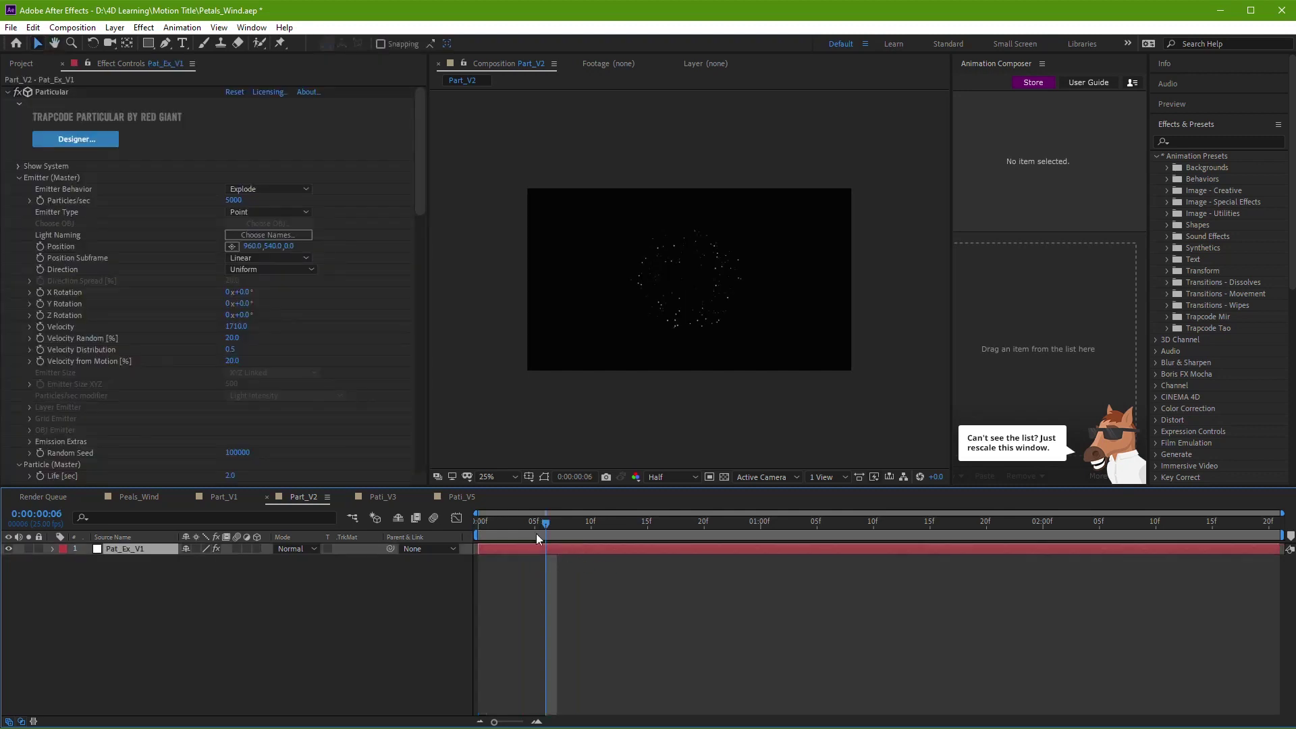
pyautogui.click(462, 496)
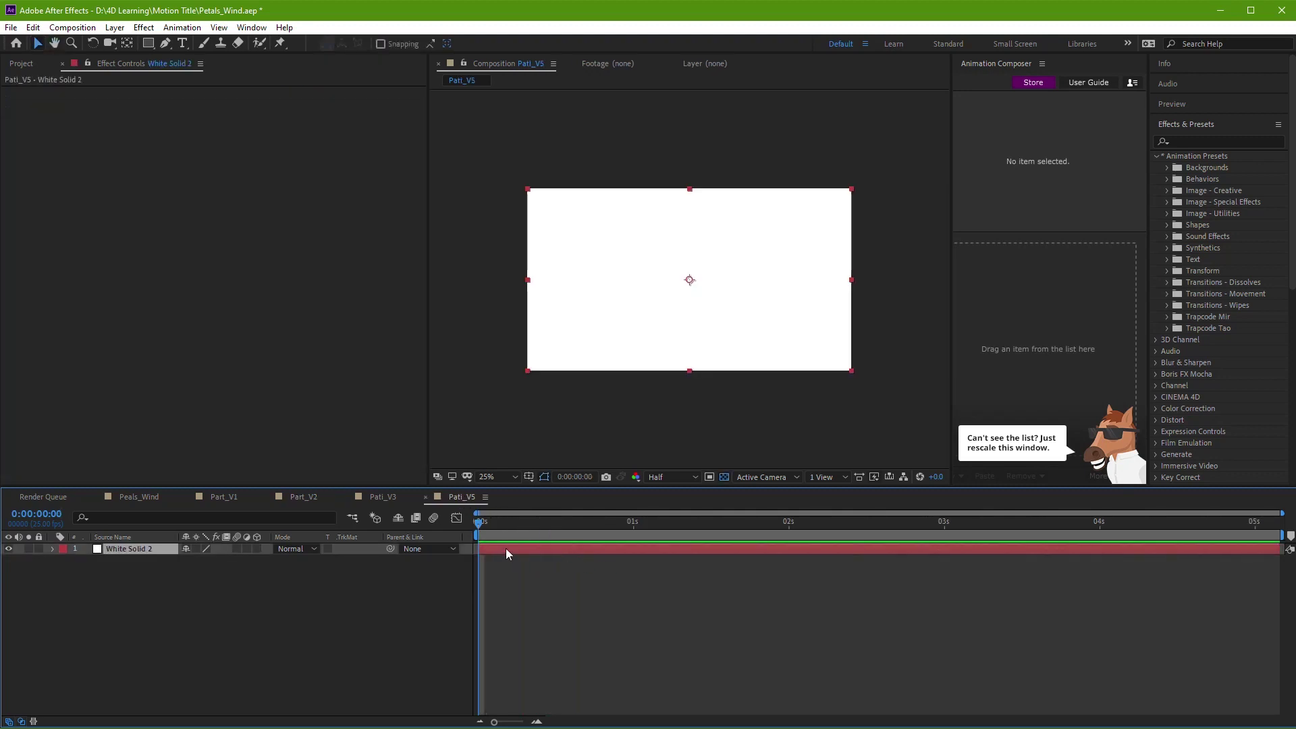
pyautogui.hotkey('ctrl', 'v')
pyautogui.click(9, 560)
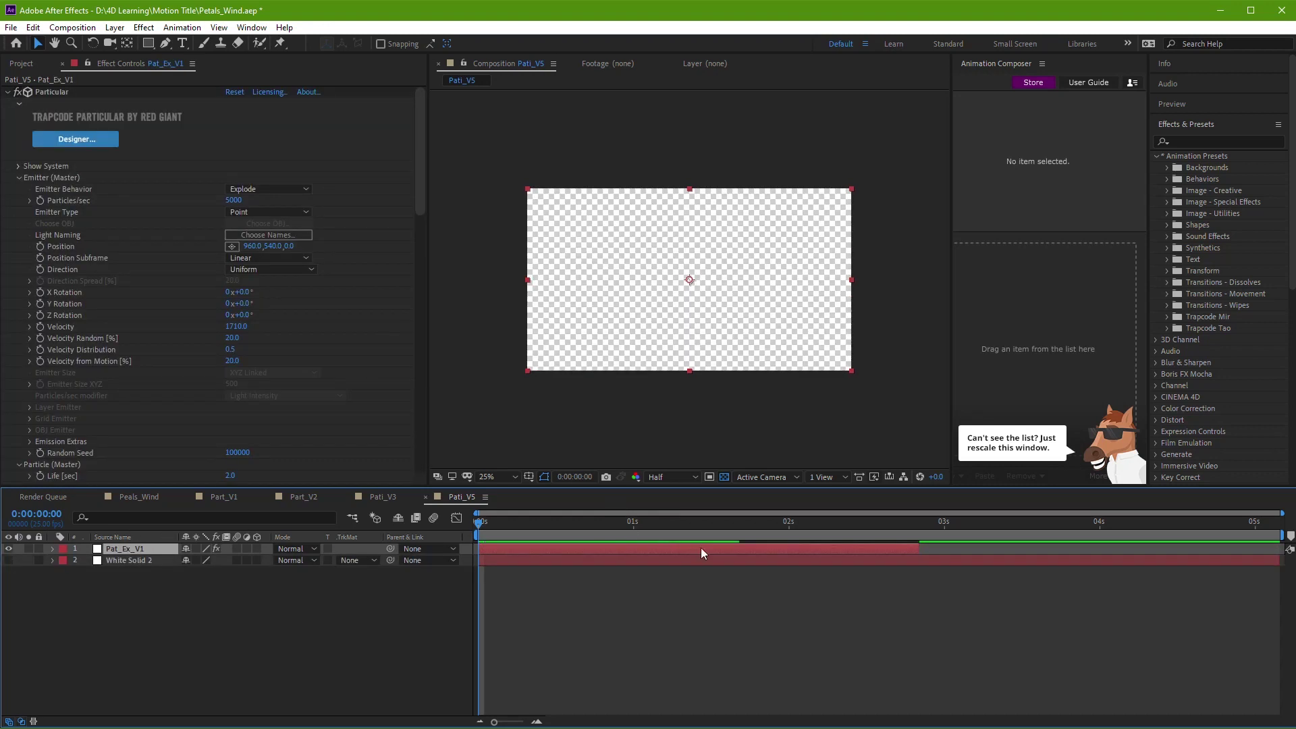
# Step: Turn off the transparency grid, move to 0:00:00:13 and select the Pat_Ex_V1 layer
pyautogui.click(724, 477)
pyautogui.click(648, 604)
pyautogui.moveTo(479, 523); pyautogui.dragTo(561, 530)
pyautogui.click(563, 548)
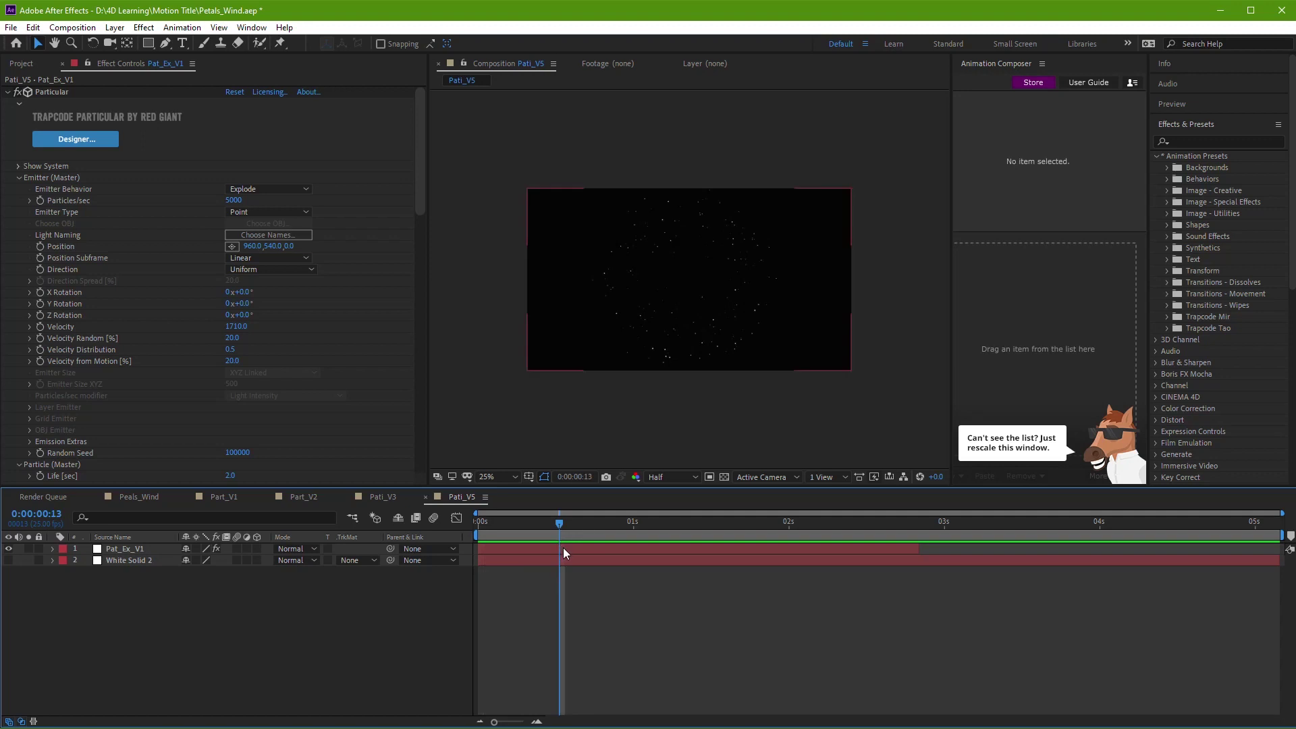
# Step: Set the Air Resistance in Particular's Physics (Master) settings to 3 for Pat_Ex_V1
pyautogui.moveTo(429, 196); pyautogui.dragTo(421, 431)
pyautogui.click(229, 360)
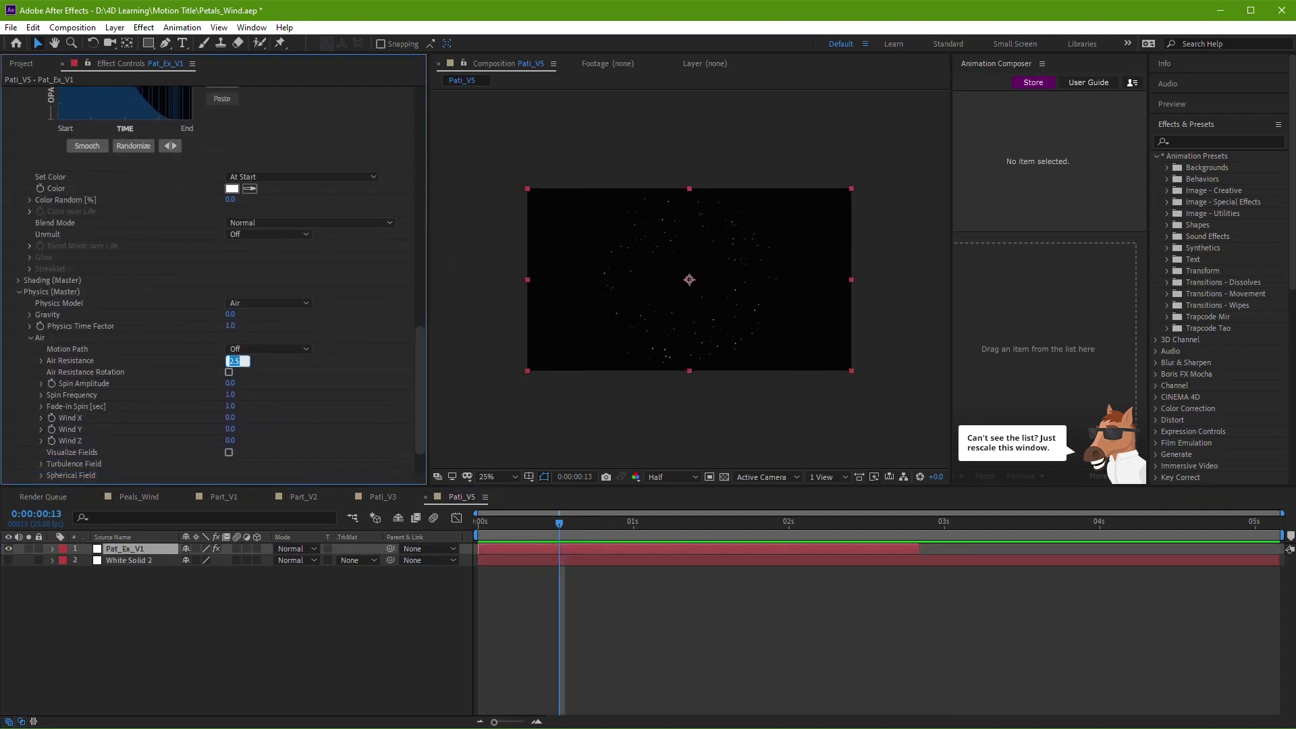
pyautogui.write('3')
pyautogui.press('Return')
# Step: Collapse the Size over Life and Opacity over Life graphs in Particular's Particle (Master) settings
pyautogui.scroll(20, 124, 275)
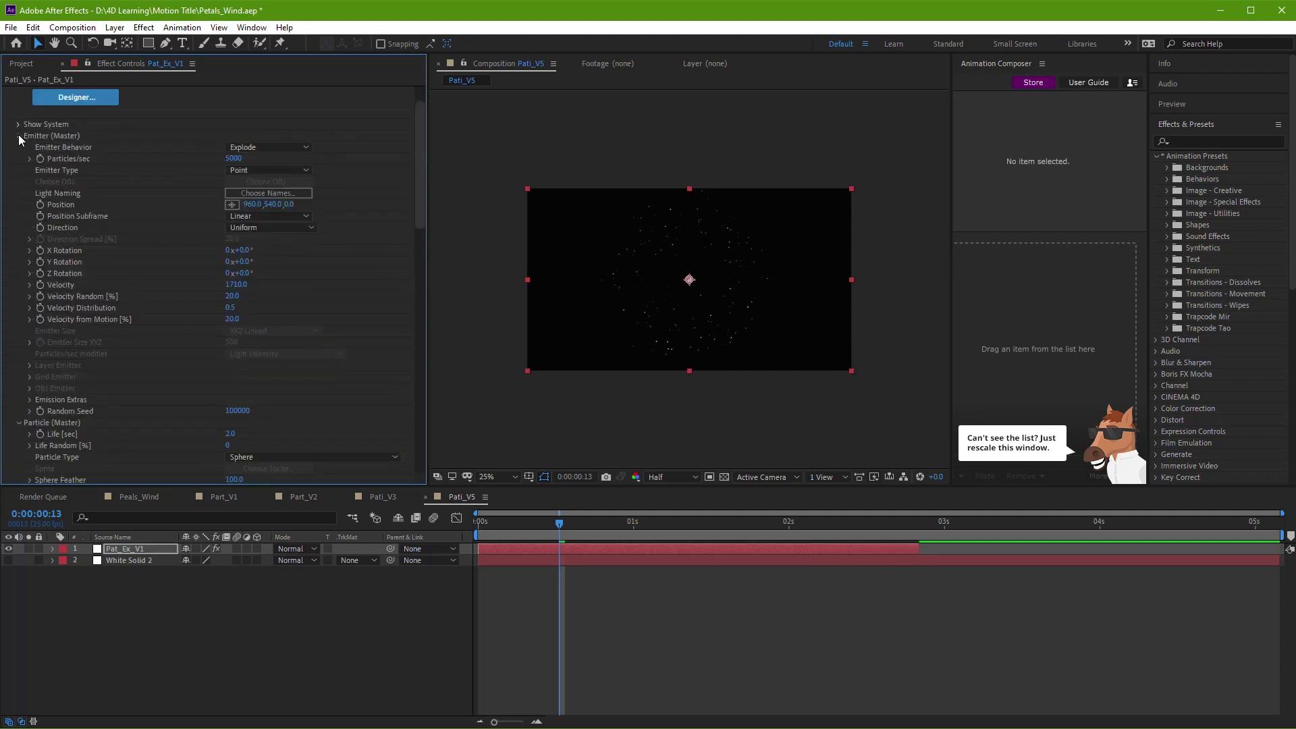
pyautogui.click(19, 137)
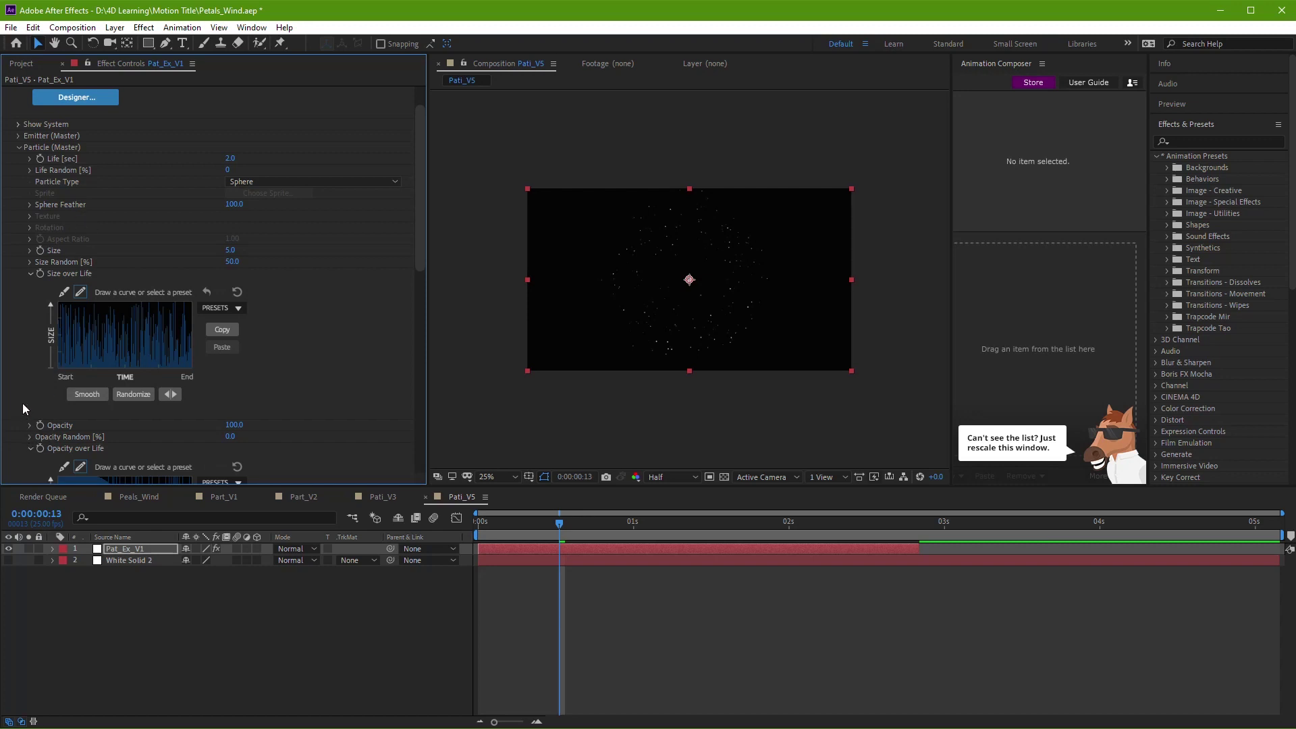
pyautogui.scroll(-12, 14, 347)
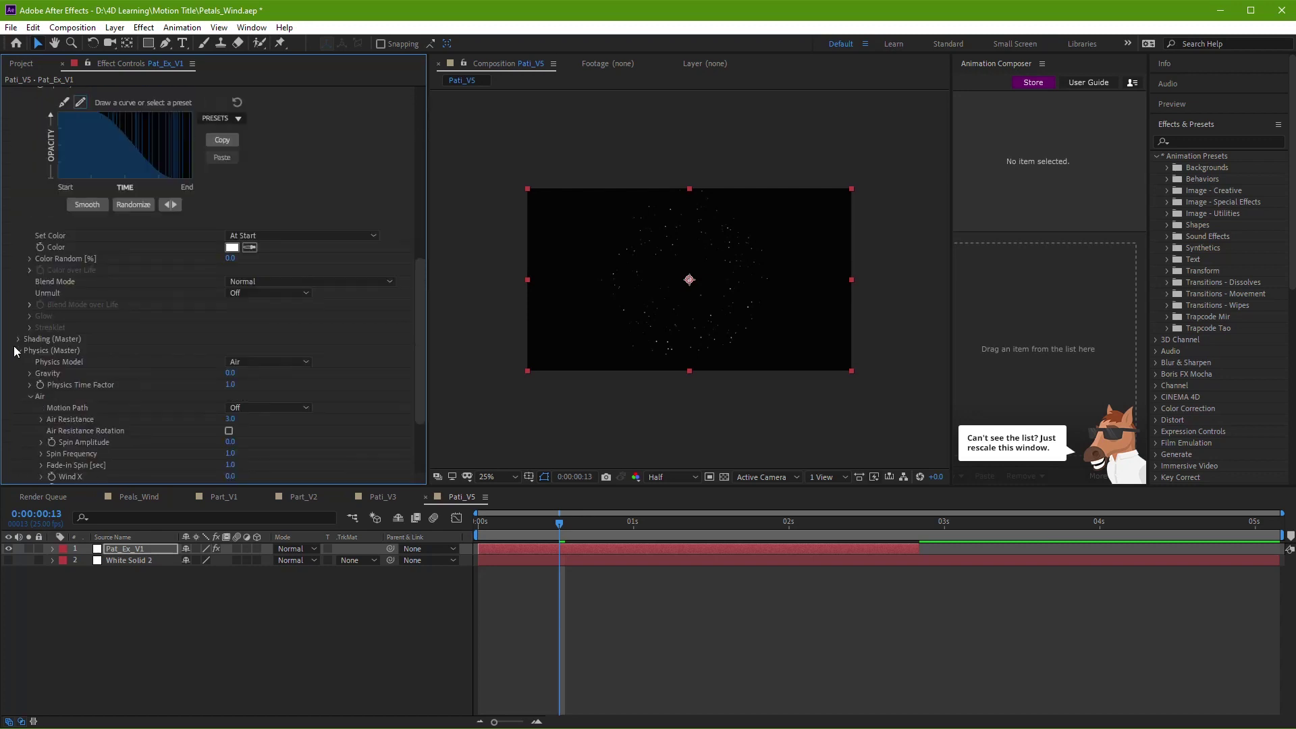
pyautogui.scroll(11, 19, 357)
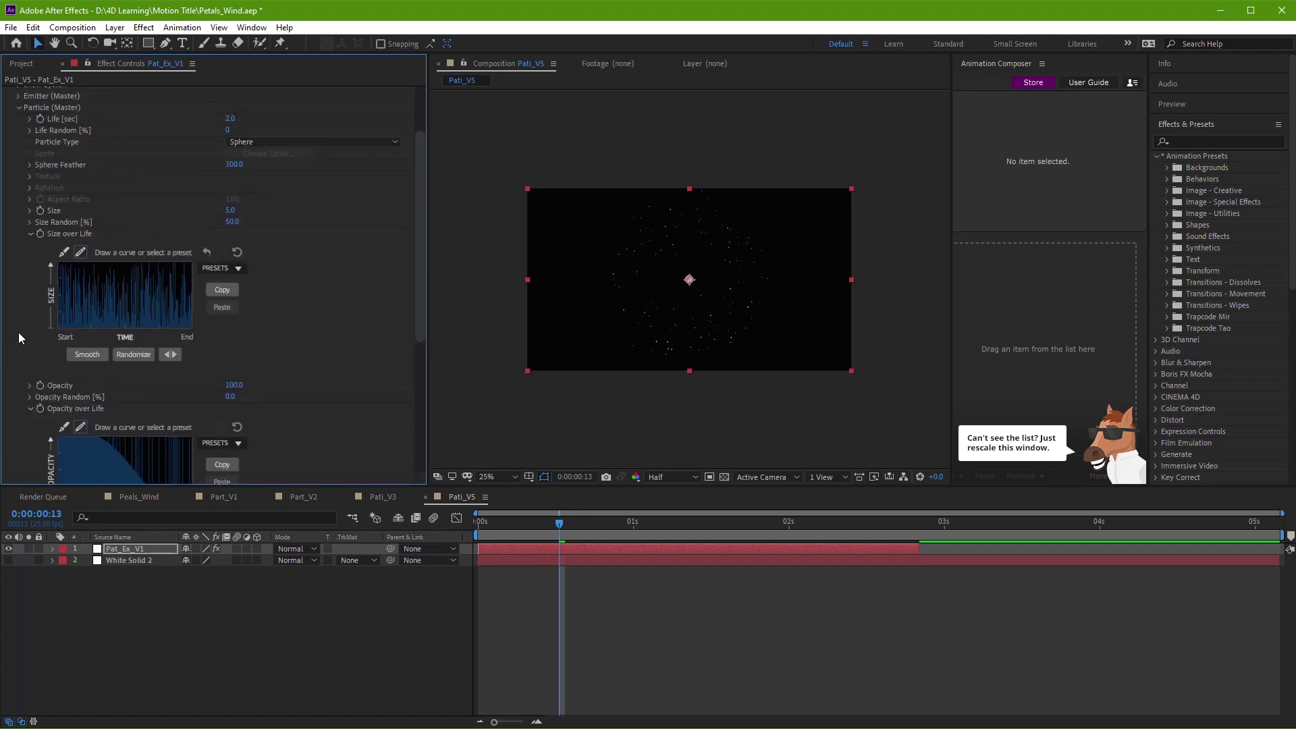
pyautogui.click(30, 235)
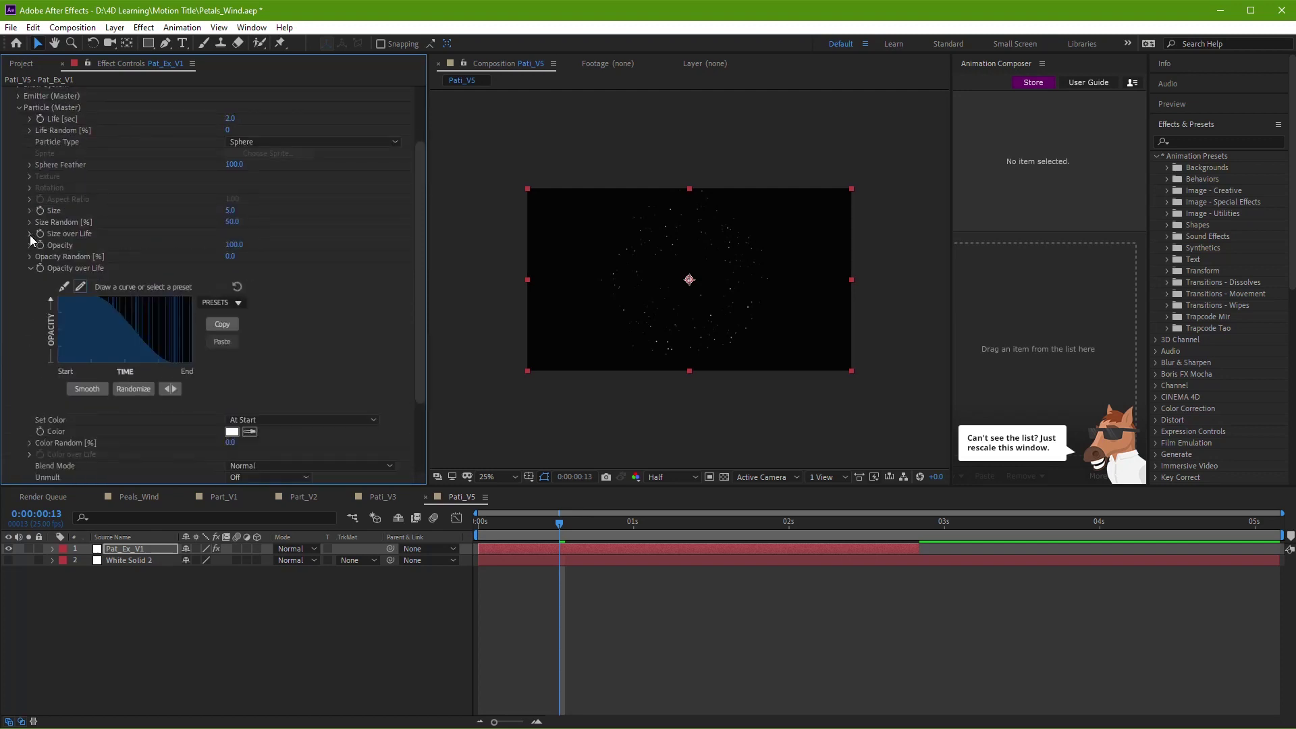
pyautogui.click(30, 269)
pyautogui.scroll(2, 201, 305)
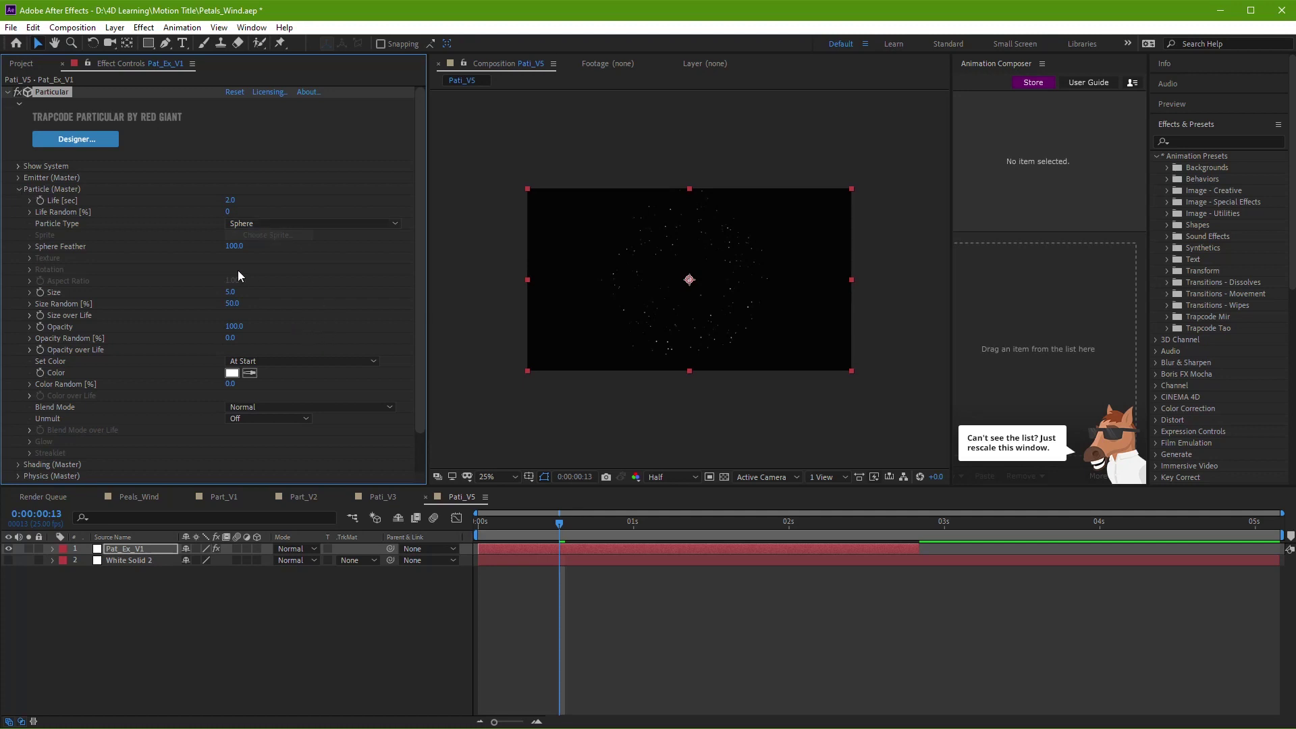
# Step: Set the emitter's Direction to Directional and its Y Rotation to -90°, and preview the burst from the first frames
pyautogui.click(19, 178)
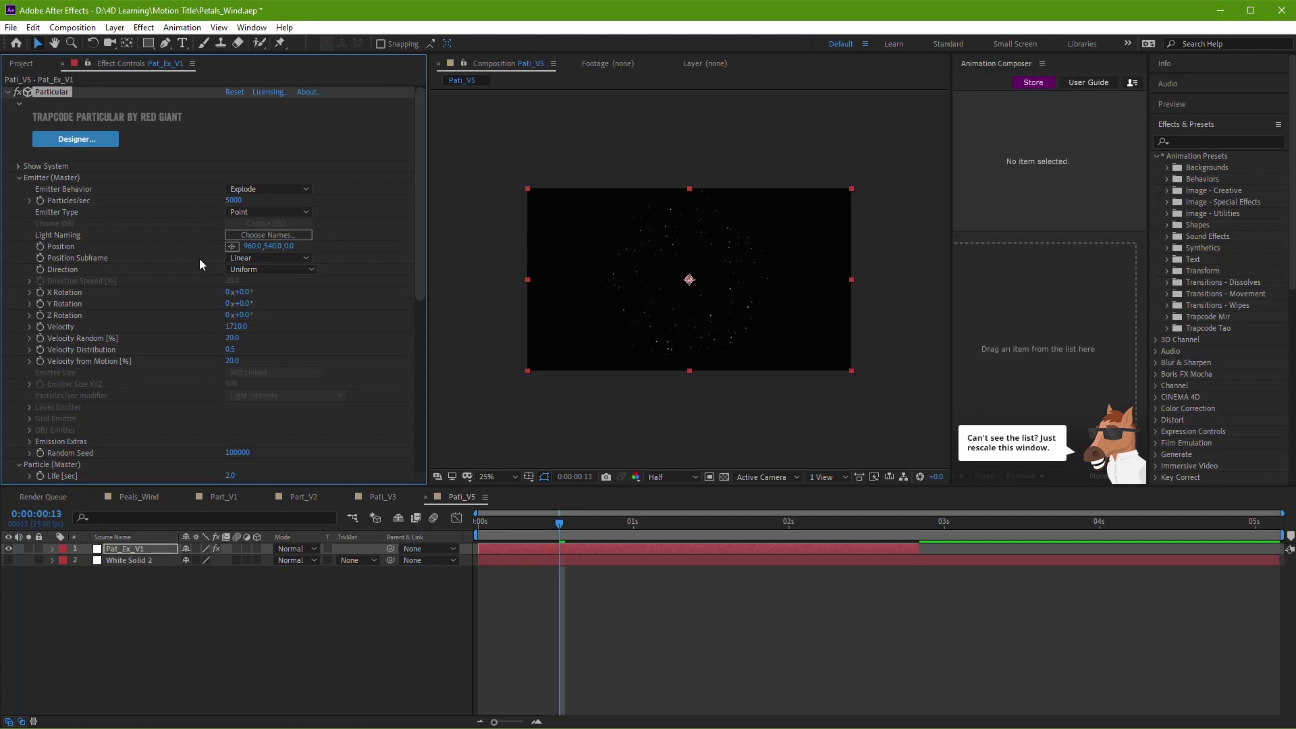
pyautogui.click(291, 269)
pyautogui.click(284, 300)
pyautogui.click(244, 304)
pyautogui.write('-9')
pyautogui.click(528, 524)
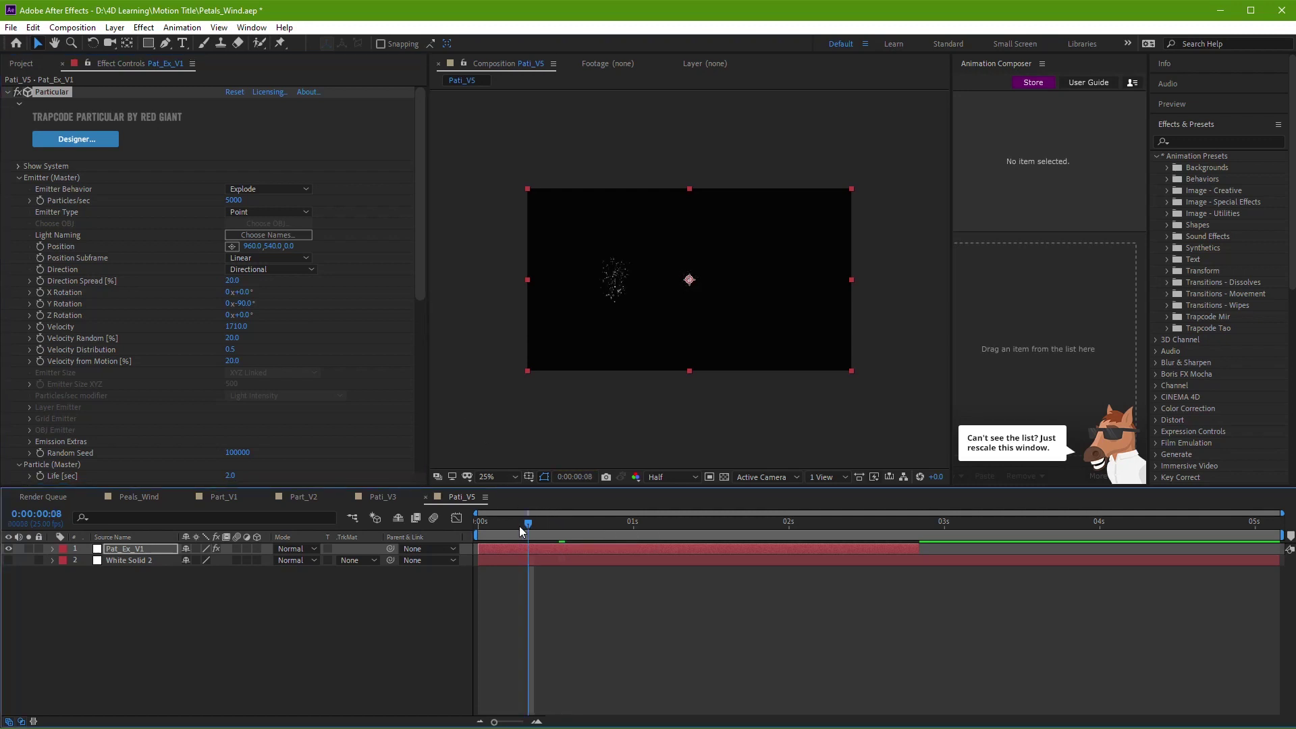
pyautogui.click(494, 523)
pyautogui.press('space')
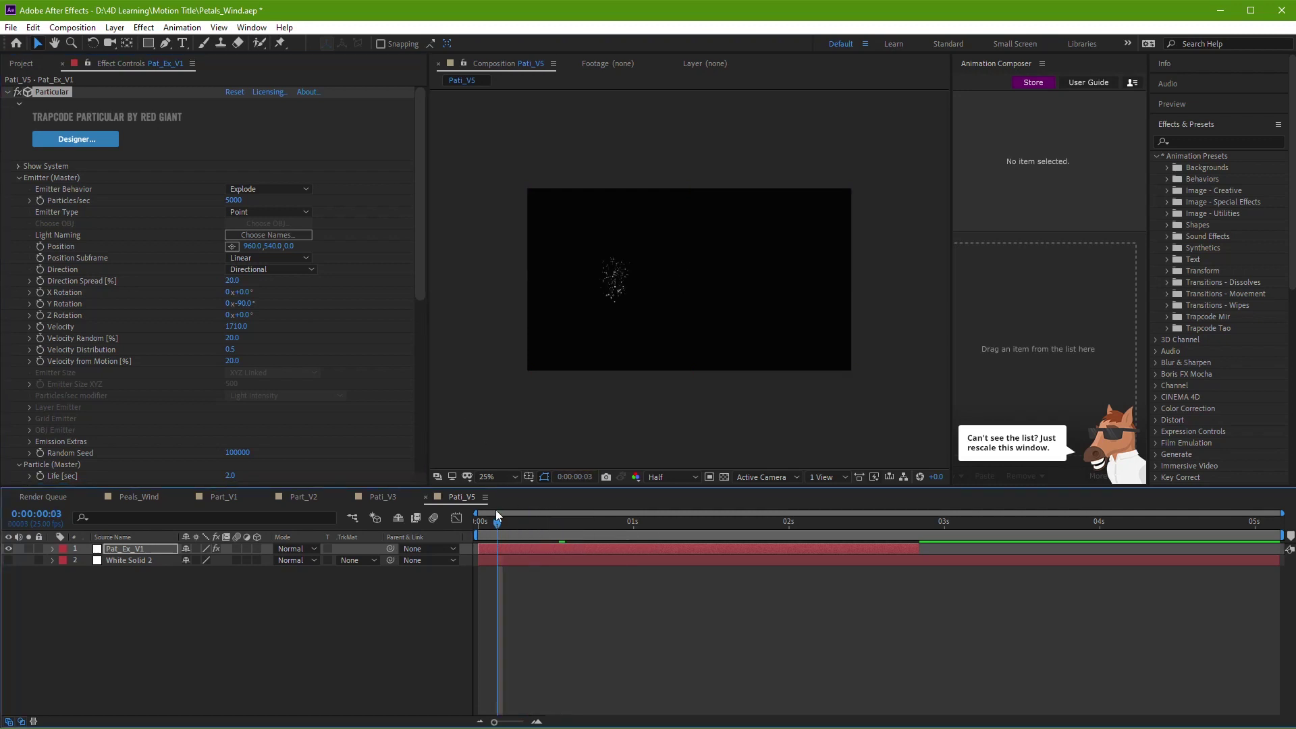
# Step: Set the emitter's Particles/sec to 2000 on the Pat_Ex_V1 layer
pyautogui.click(238, 201)
pyautogui.write('3')
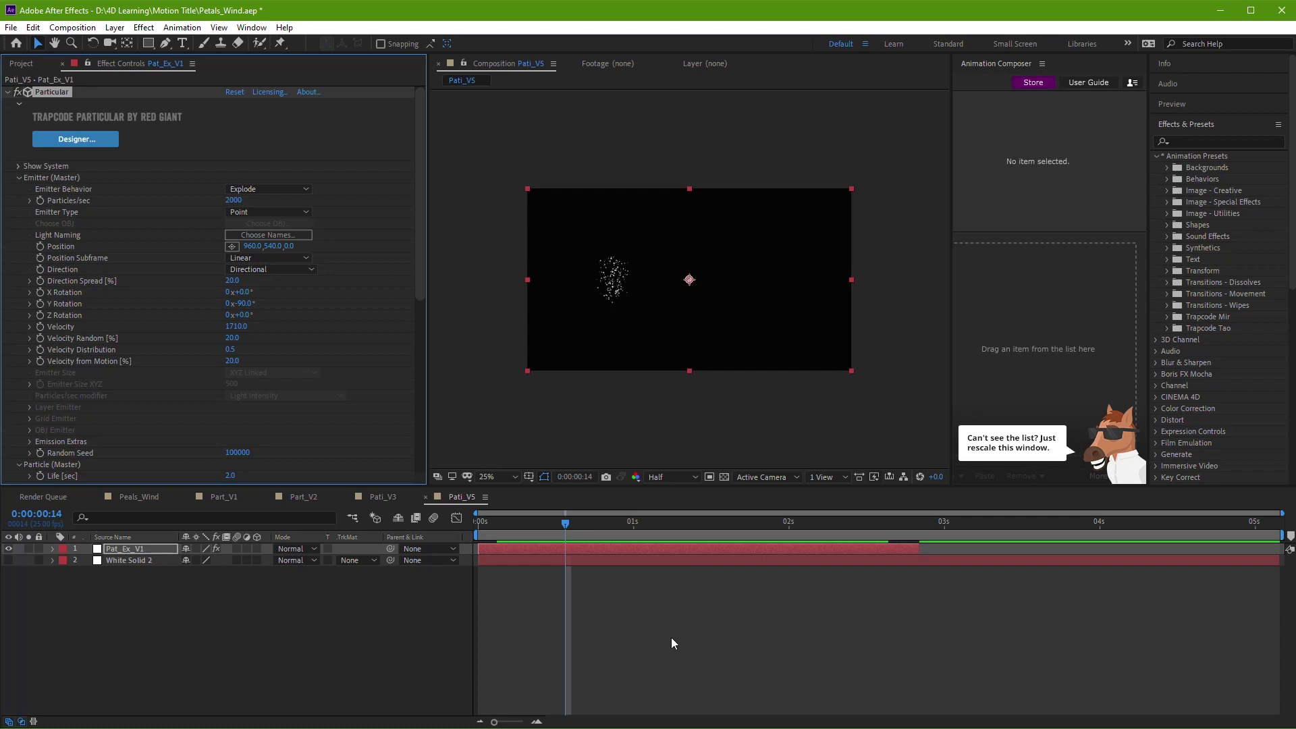
pyautogui.click(660, 617)
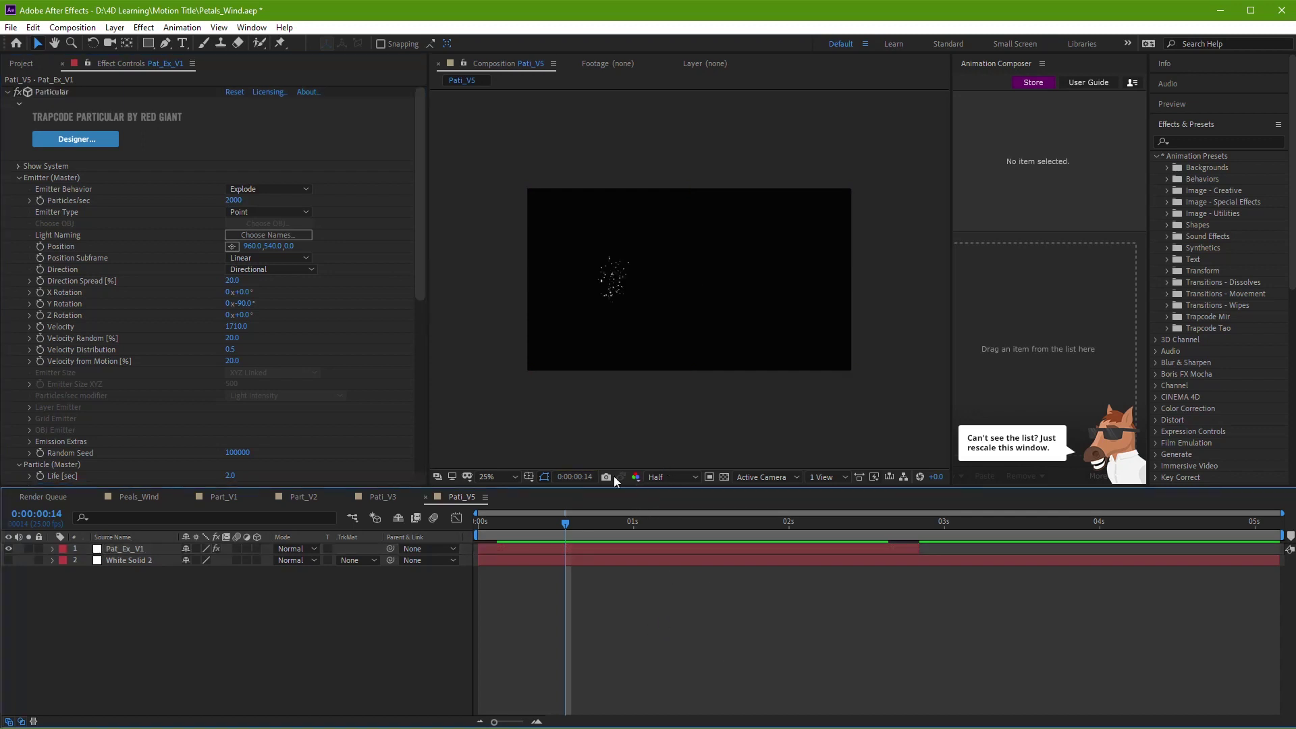
# Step: Trim the work area's end to the end of the Pat_Ex_V1 layer and preview the burst
pyautogui.moveTo(565, 526); pyautogui.dragTo(478, 527)
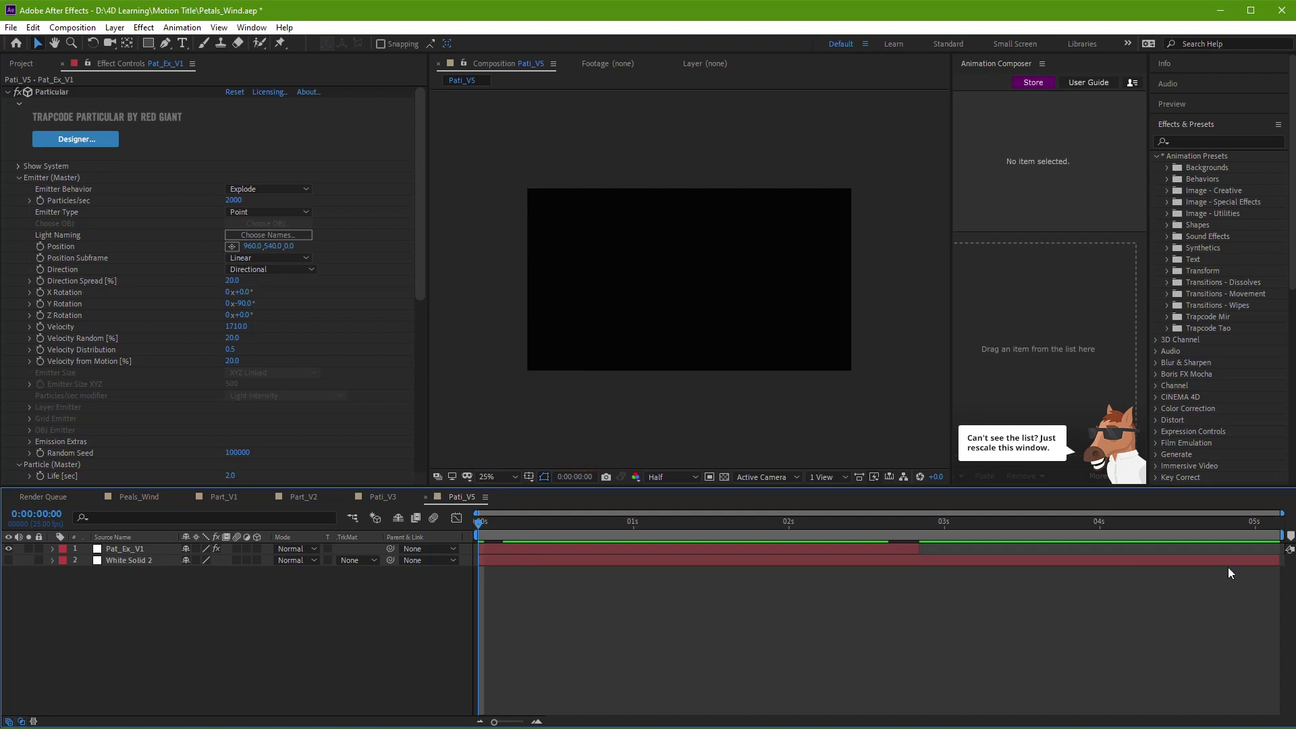
pyautogui.moveTo(1281, 535); pyautogui.dragTo(923, 531)
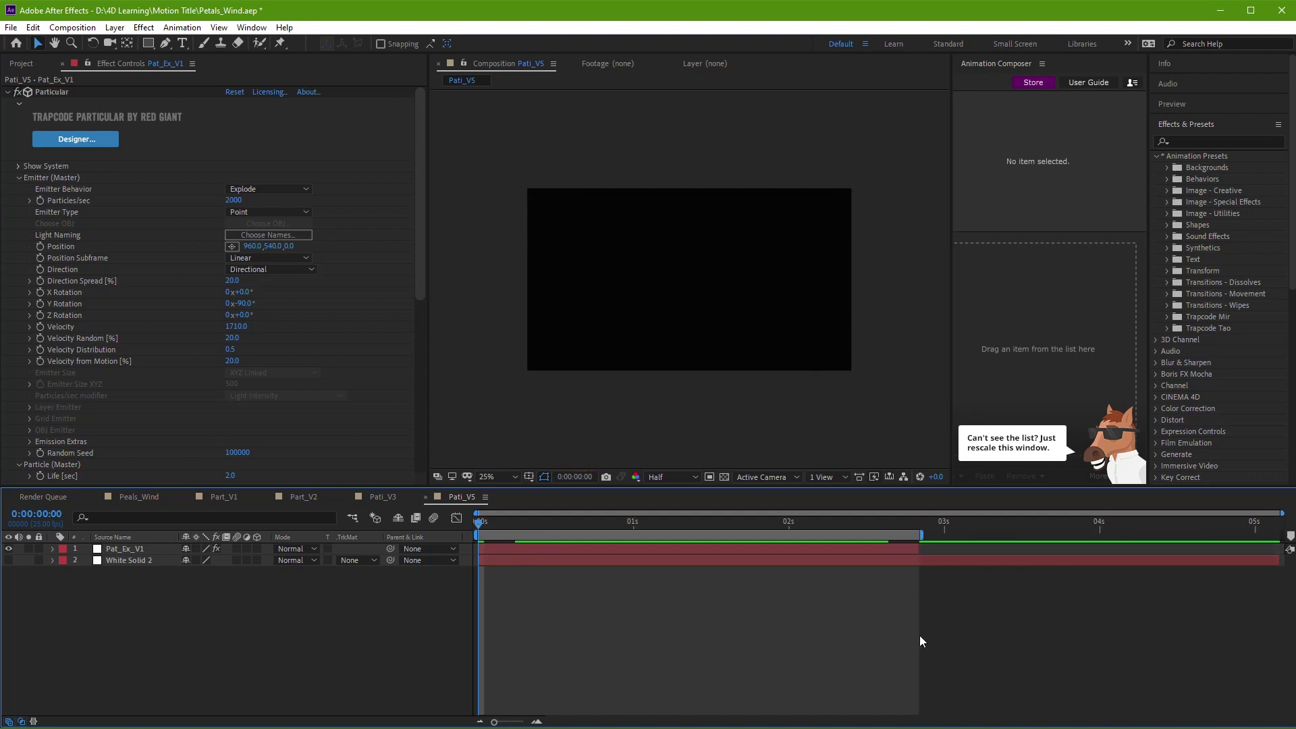
pyautogui.press('space')
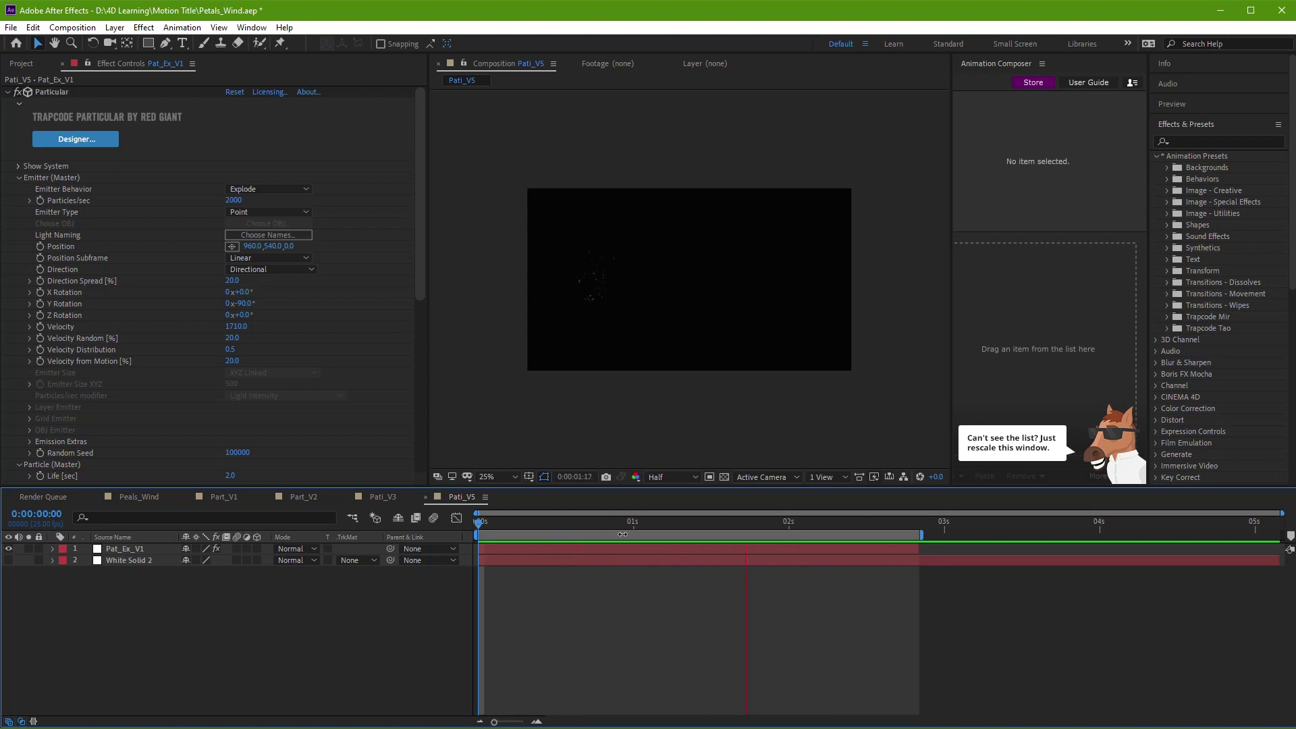
pyautogui.moveTo(537, 524)
pyautogui.mouseDown()
pyautogui.moveTo(702, 530)
pyautogui.moveTo(552, 534)
pyautogui.mouseUp()
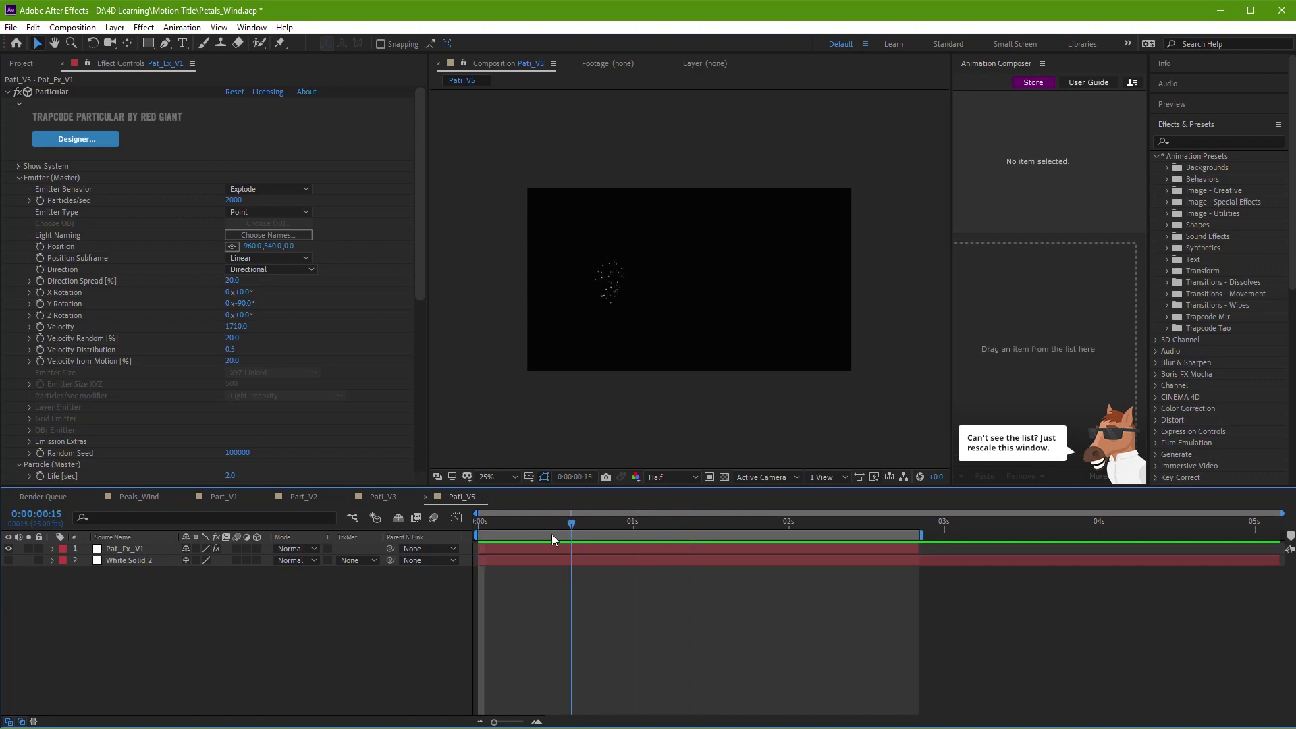
pyautogui.press('space')
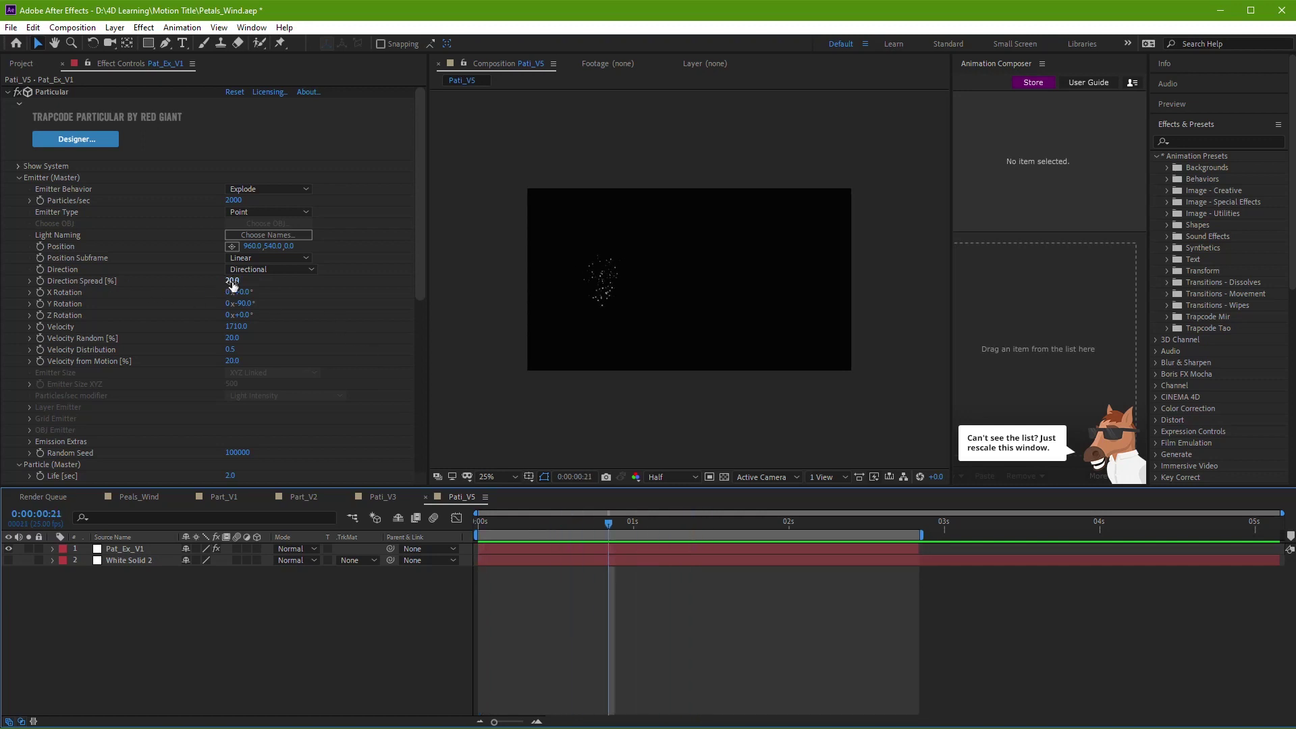
# Step: Set the emitter's Direction Spread to 50% and preview the wider burst
pyautogui.moveTo(232, 281); pyautogui.dragTo(261, 284)
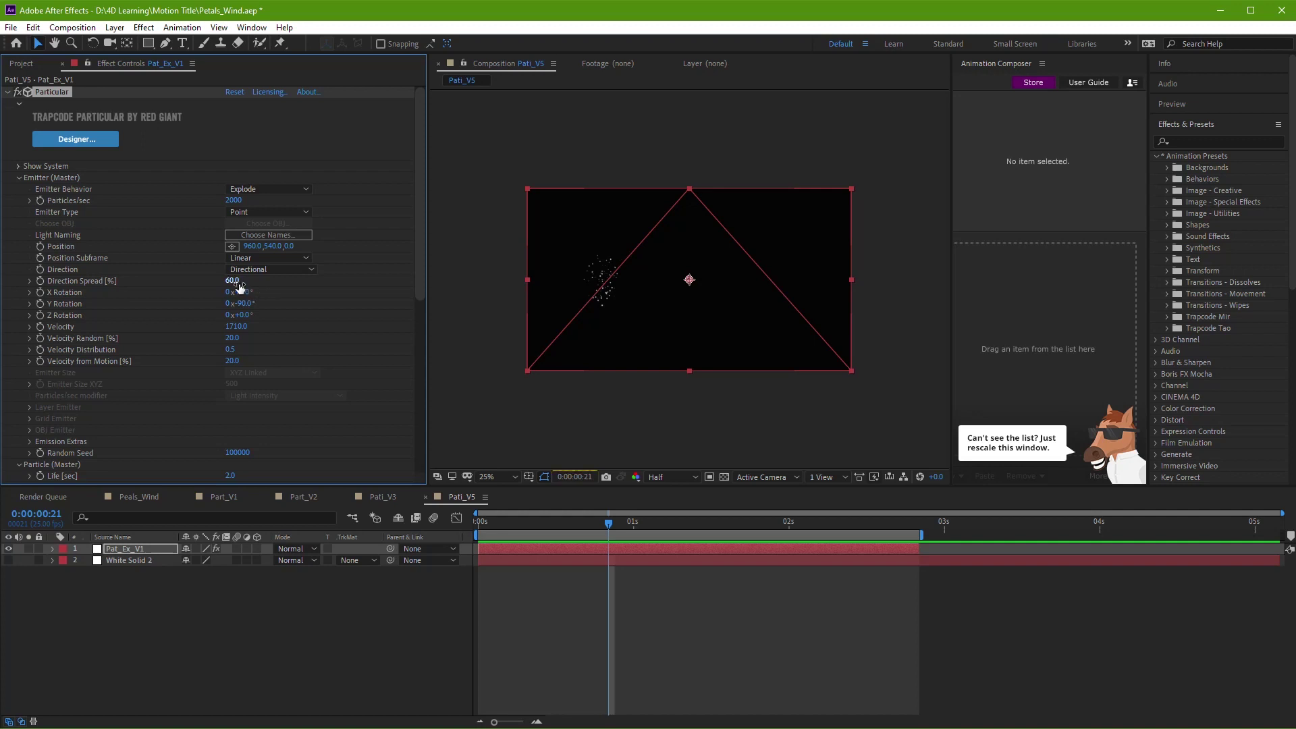
pyautogui.click(233, 281)
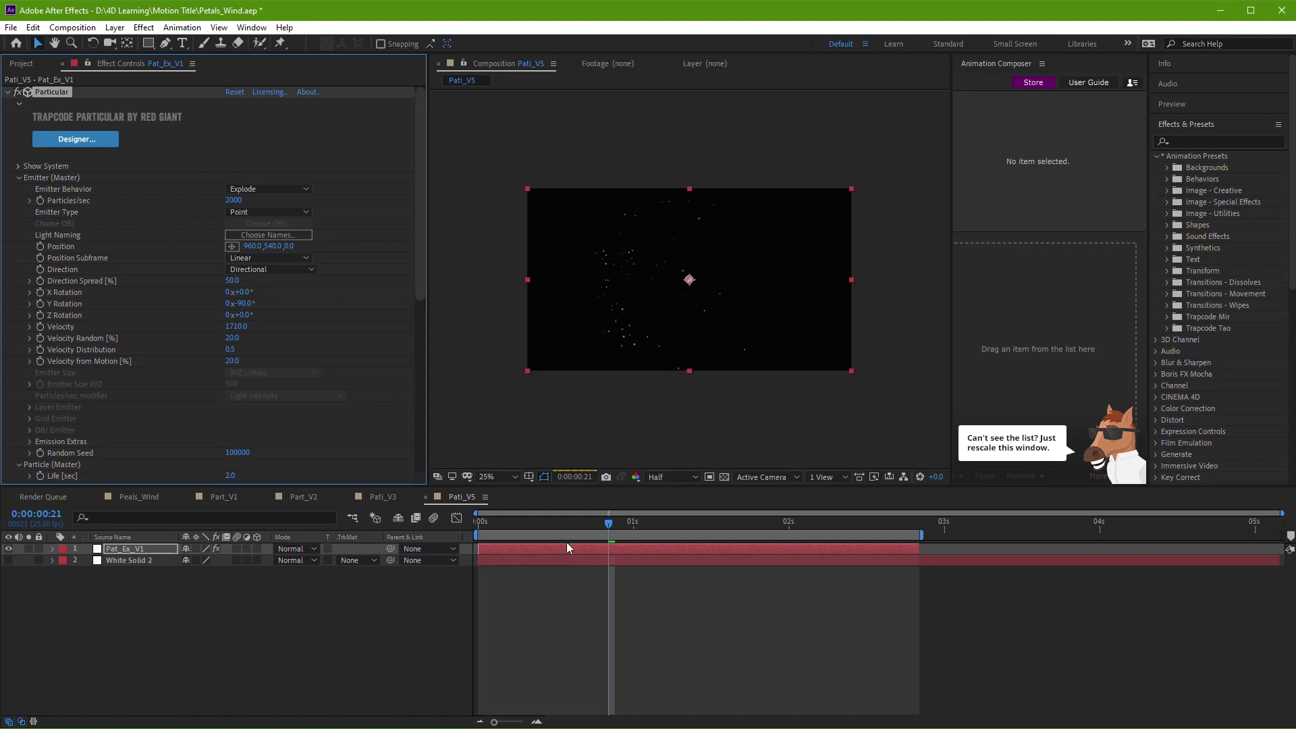
pyautogui.click(584, 582)
pyautogui.click(601, 547)
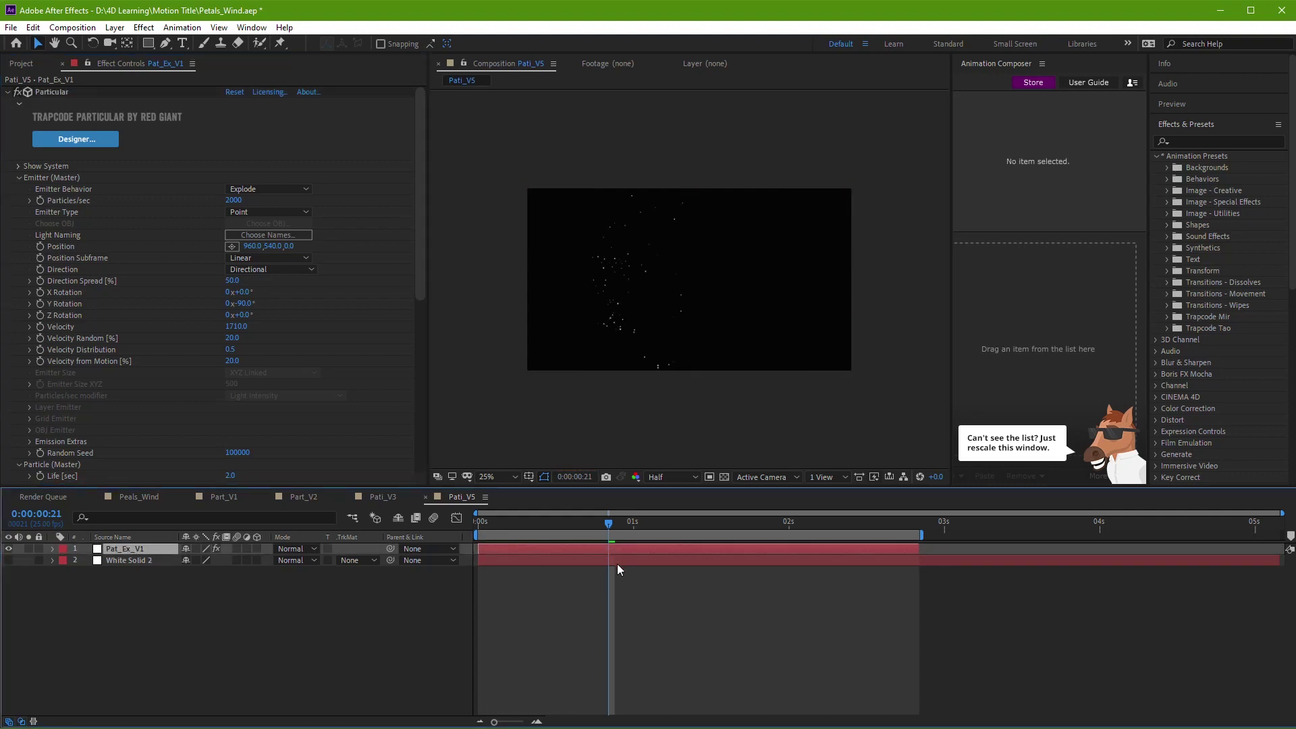
pyautogui.press('space')
# Step: Set the emitter's Direction Spread to 40%
pyautogui.click(233, 281)
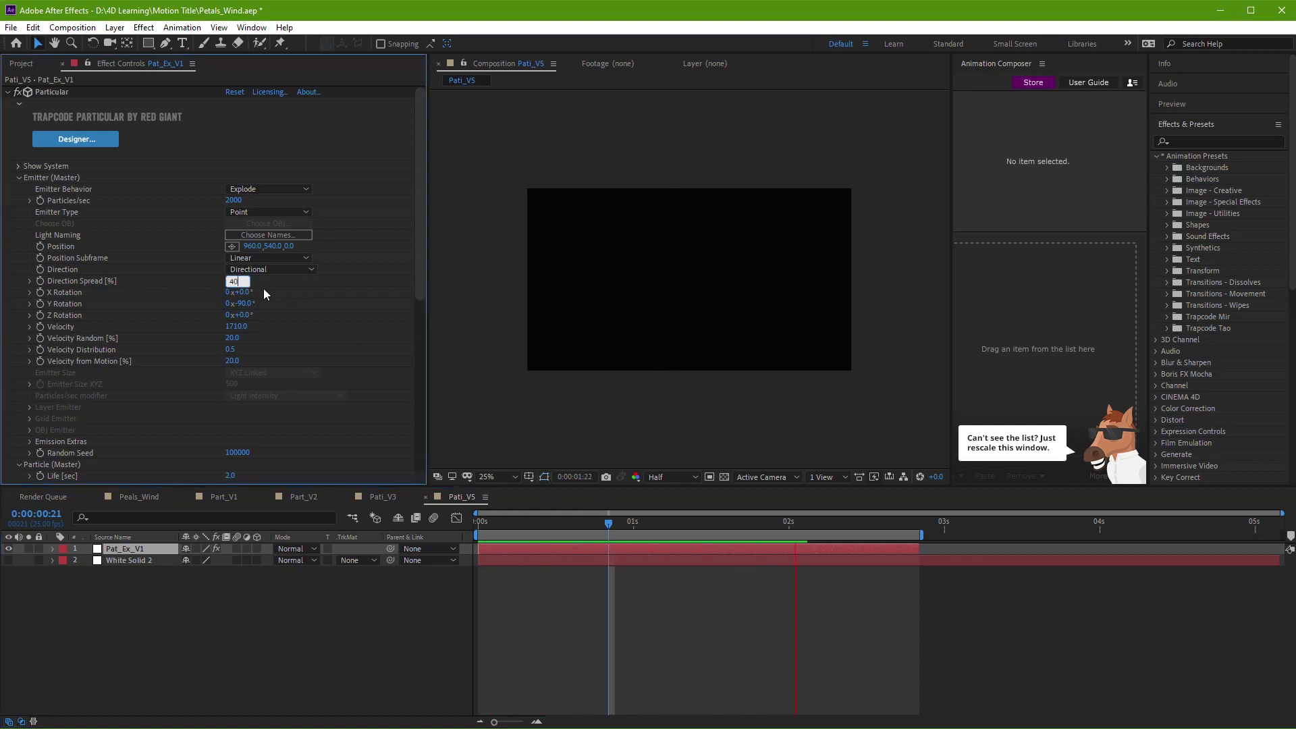
pyautogui.write('40')
pyautogui.press('Return')
pyautogui.click(498, 585)
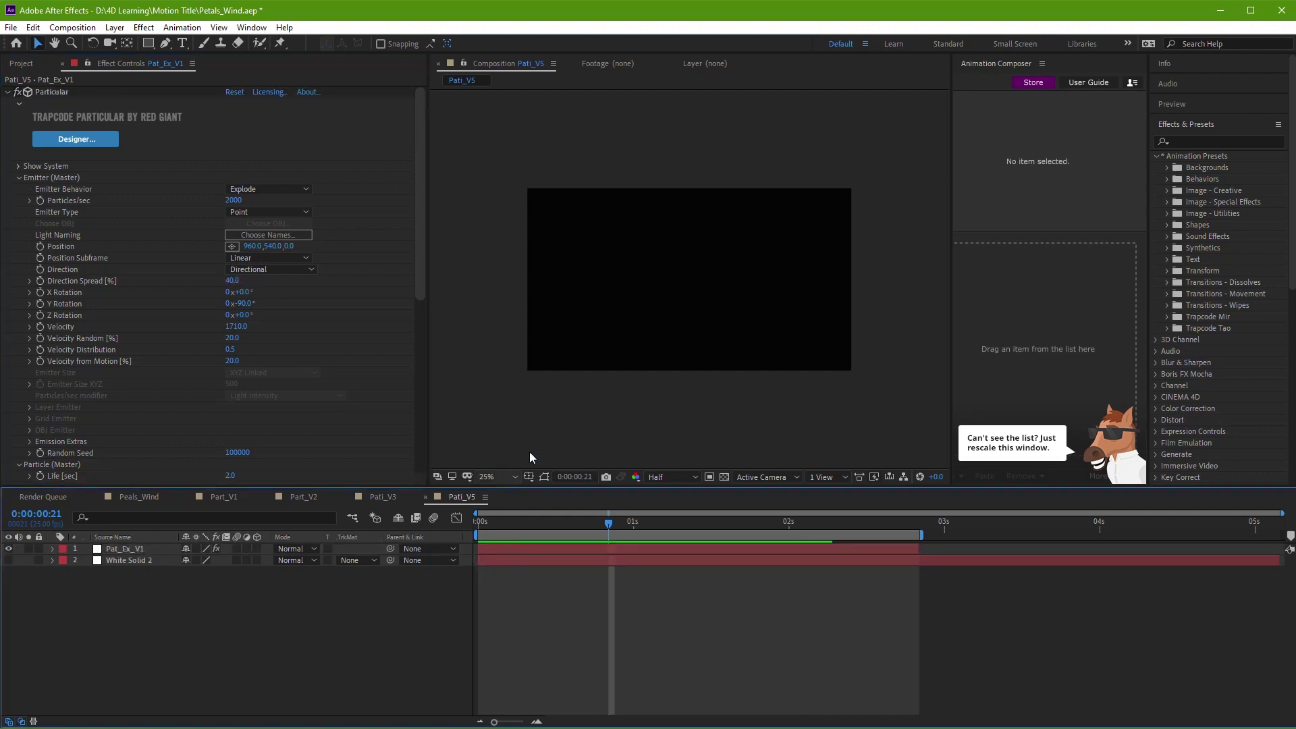
# Step: Fit the composition in the viewer, preview the burst and go to 0:00:00:20
pyautogui.press('space')
pyautogui.click(754, 393)
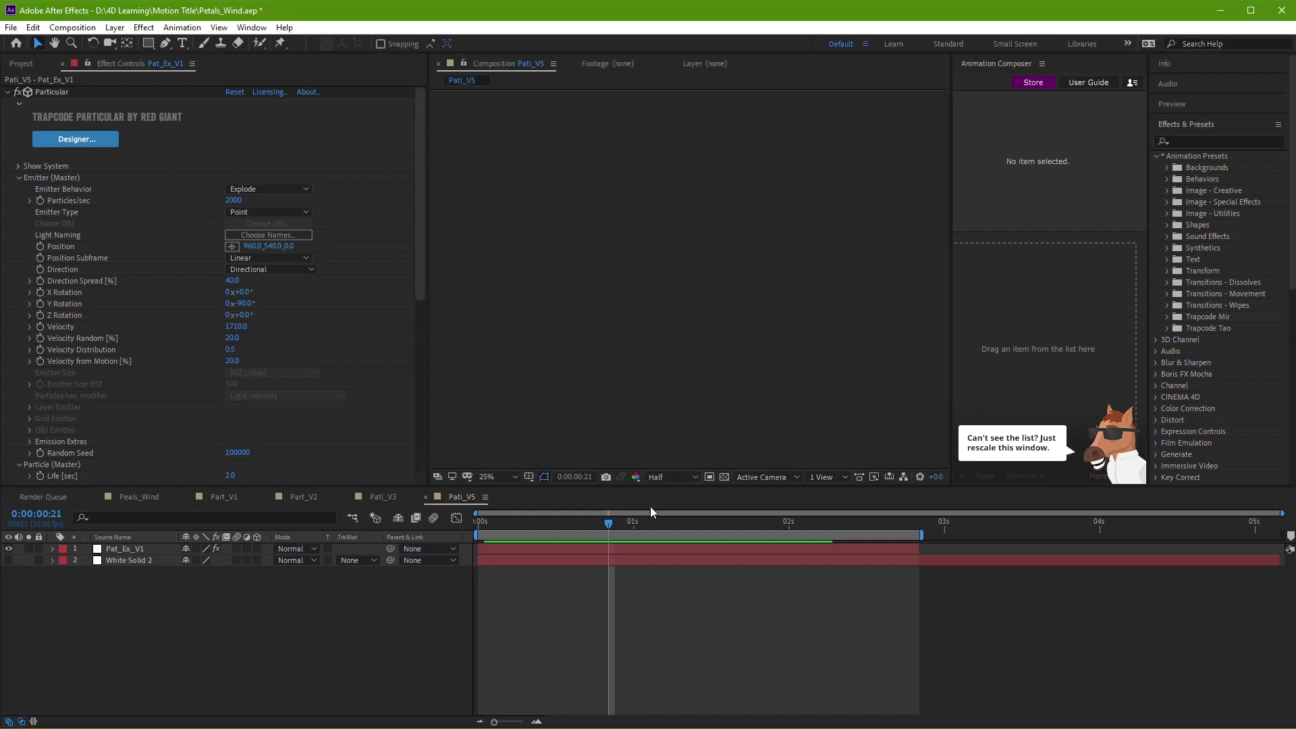
pyautogui.click(494, 478)
pyautogui.click(510, 501)
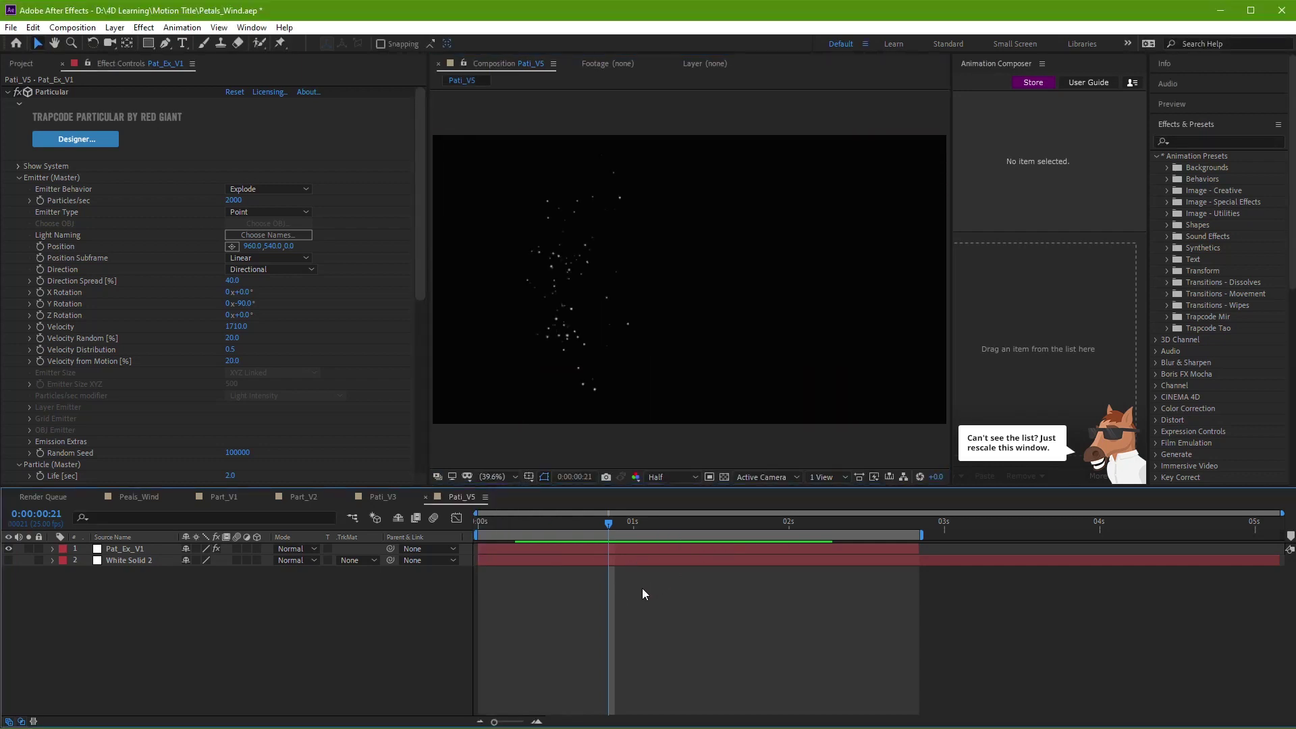
pyautogui.press('space')
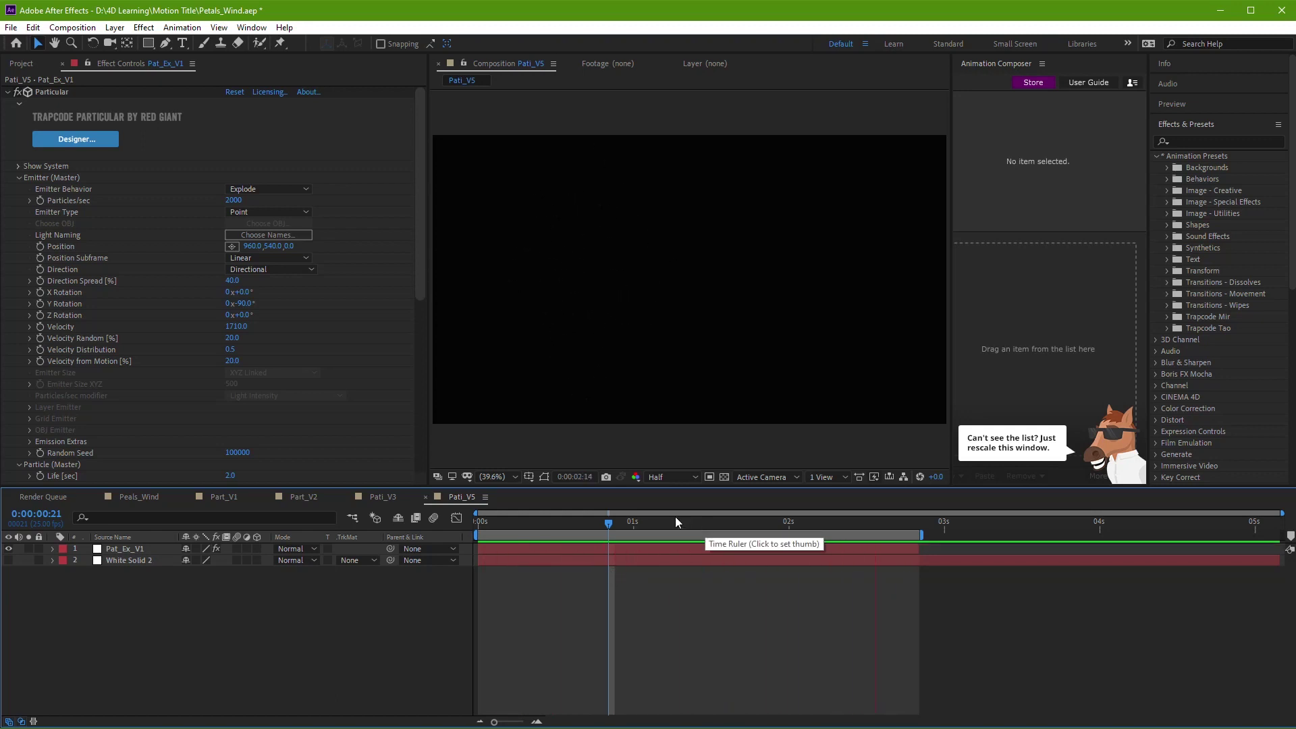
pyautogui.click(605, 529)
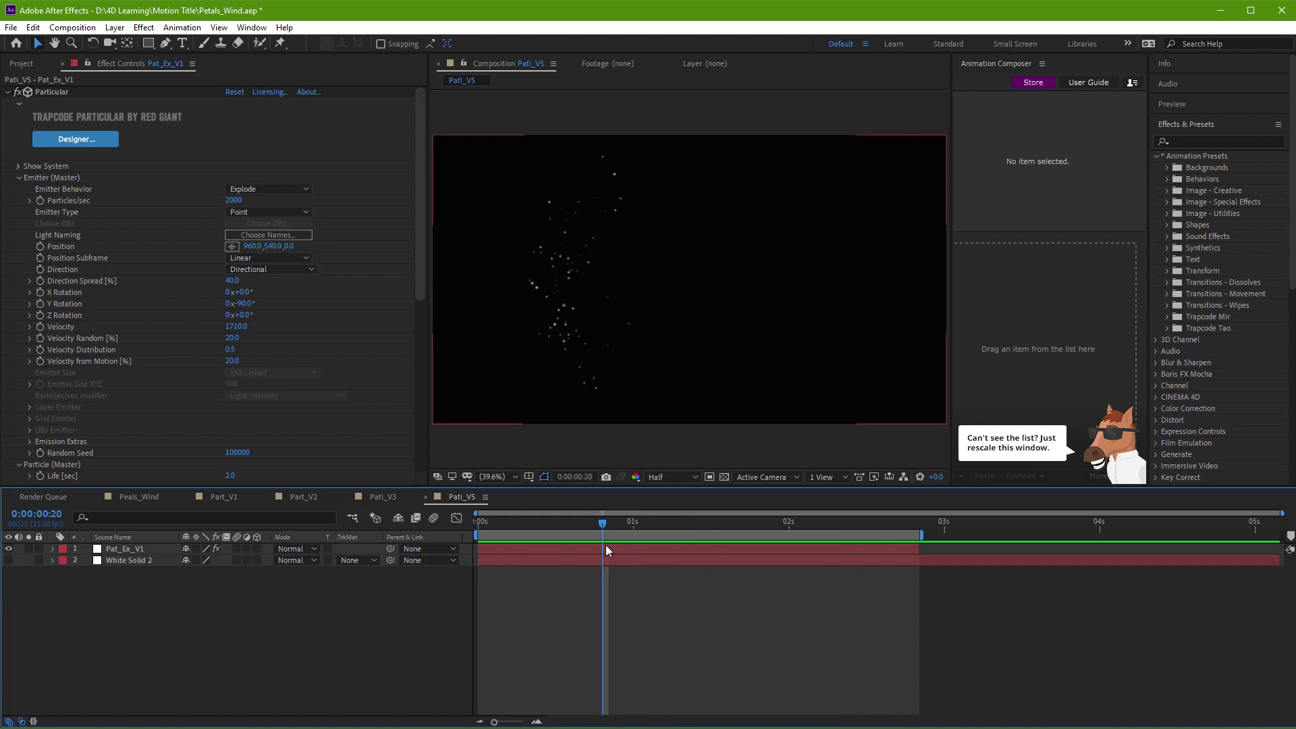
# Step: Duplicate the Particular effect on Pat_Ex_V1 and set the copy's emitter Y Rotation to 90°
pyautogui.click(8, 94)
pyautogui.click(53, 92)
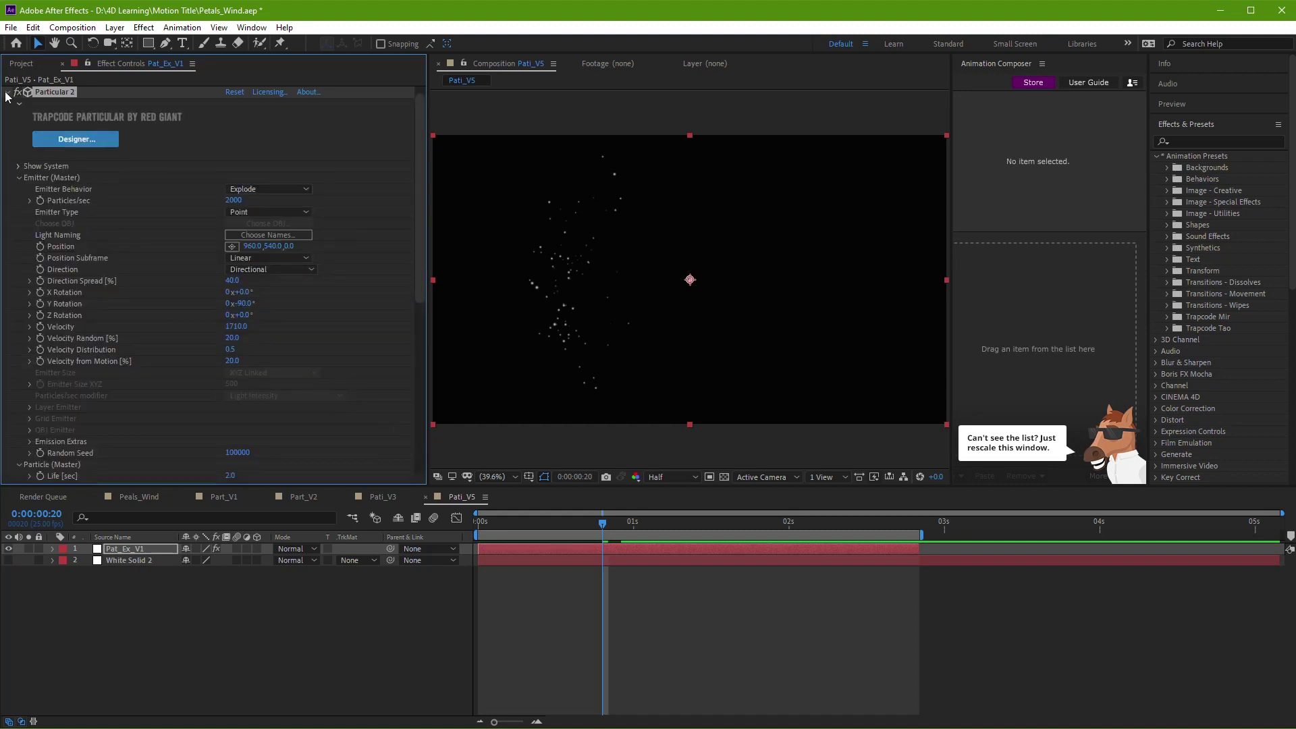
pyautogui.click(8, 93)
pyautogui.click(8, 105)
pyautogui.click(244, 305)
# Step: Set the Pat_Ex_V1 layer's blending mode to Screen
pyautogui.click(286, 548)
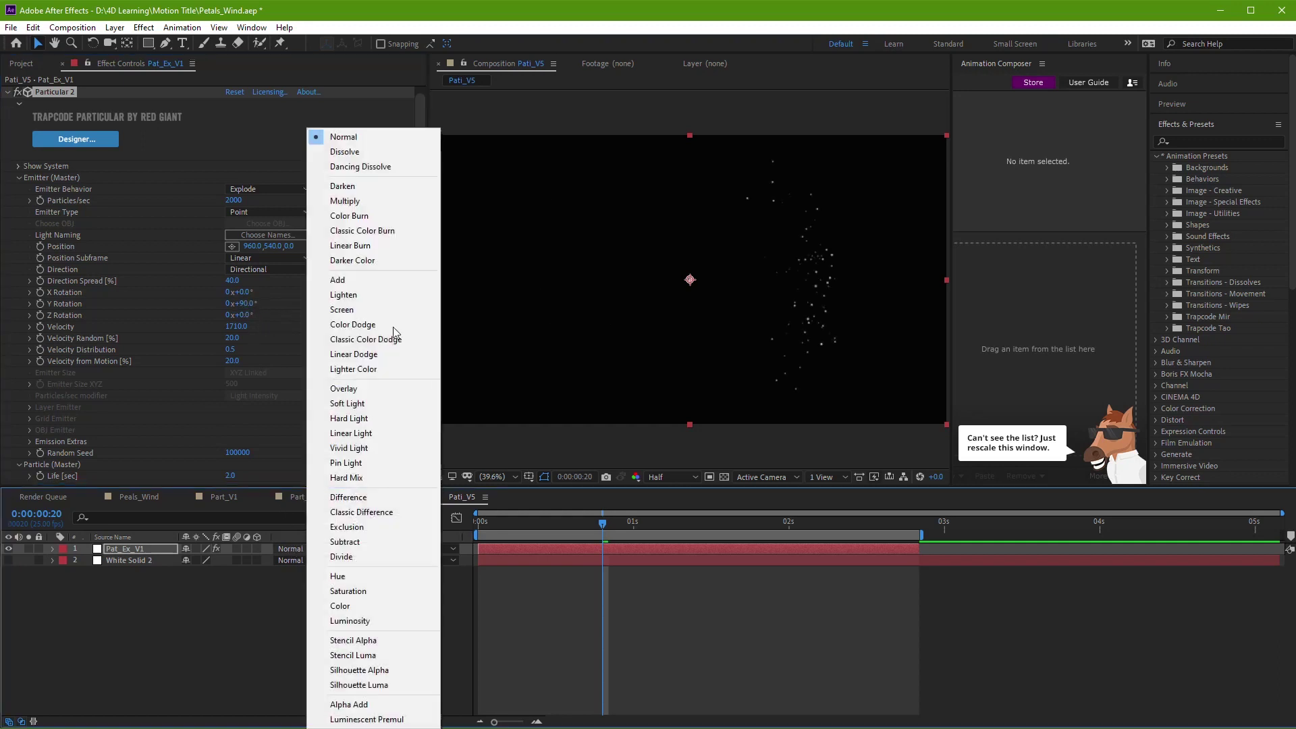
pyautogui.click(356, 311)
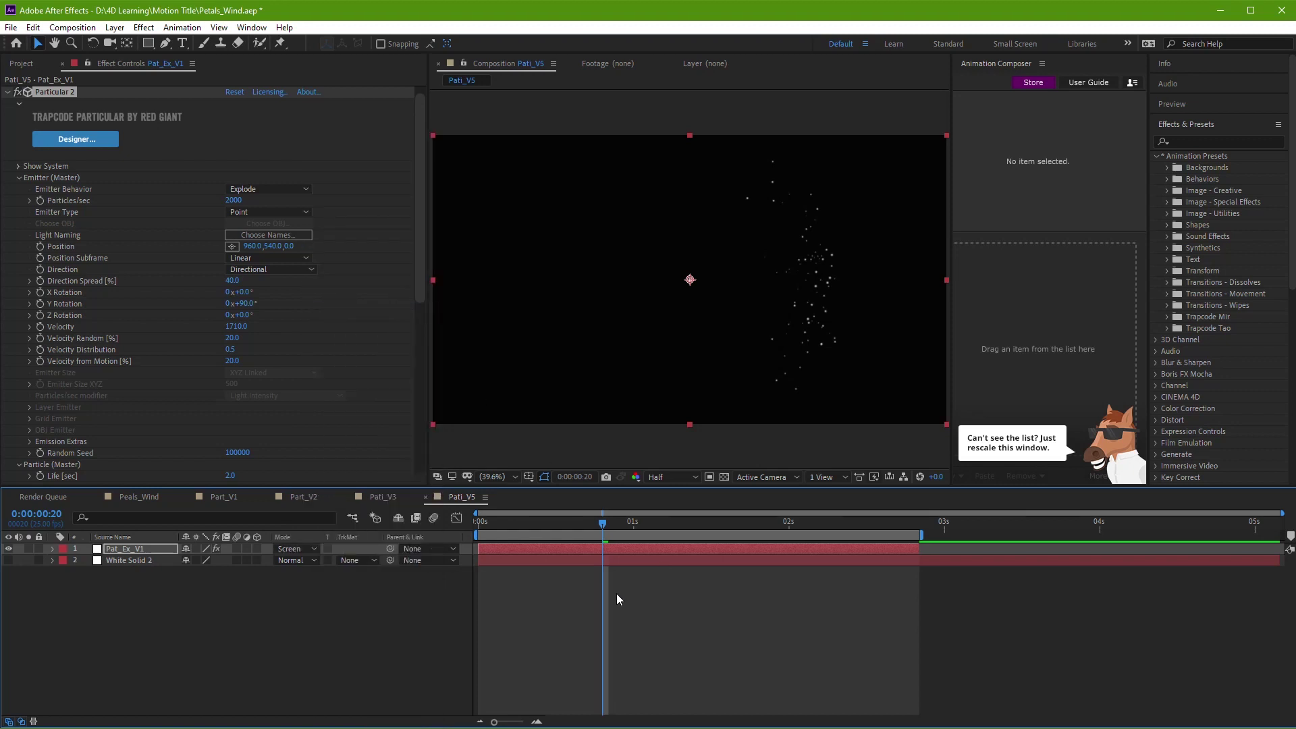
pyautogui.click(616, 598)
pyautogui.click(621, 549)
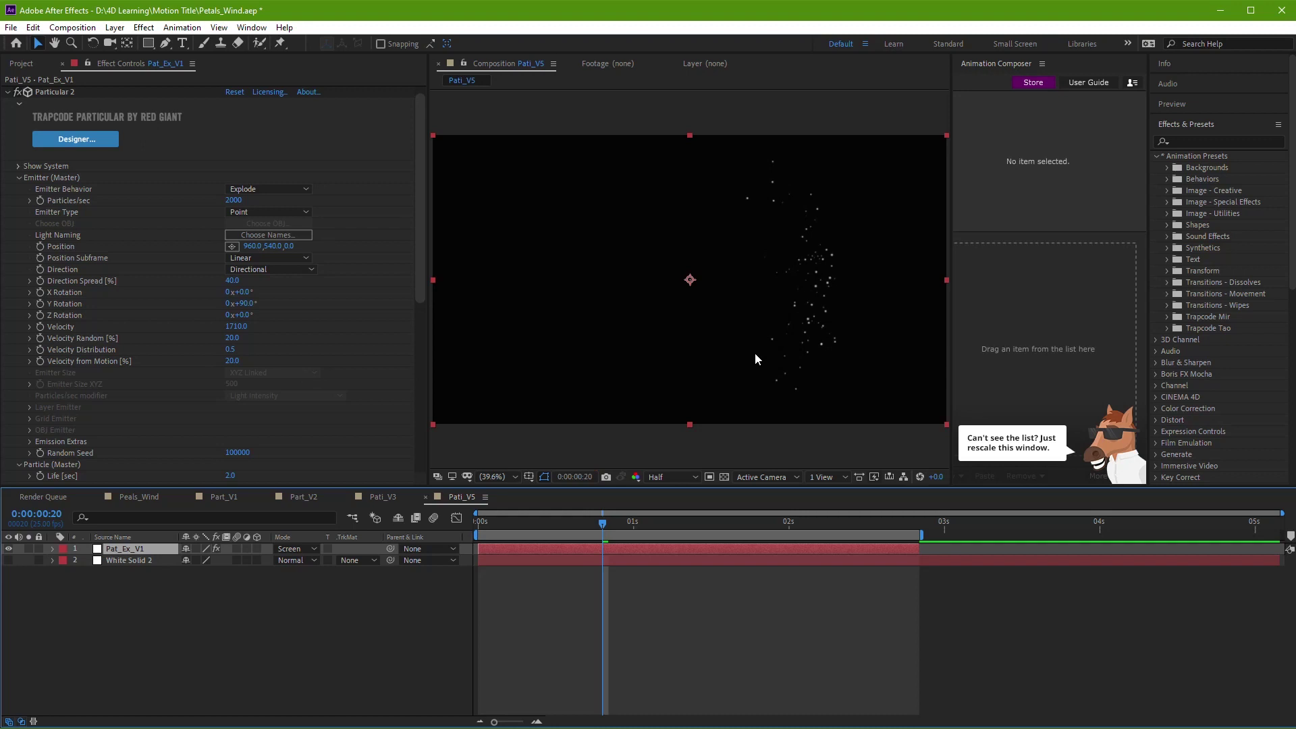
# Step: Delete the duplicated Particular 2 effect from the Pat_Ex_V1 layer
pyautogui.scroll(1, 30, 124)
pyautogui.click(45, 102)
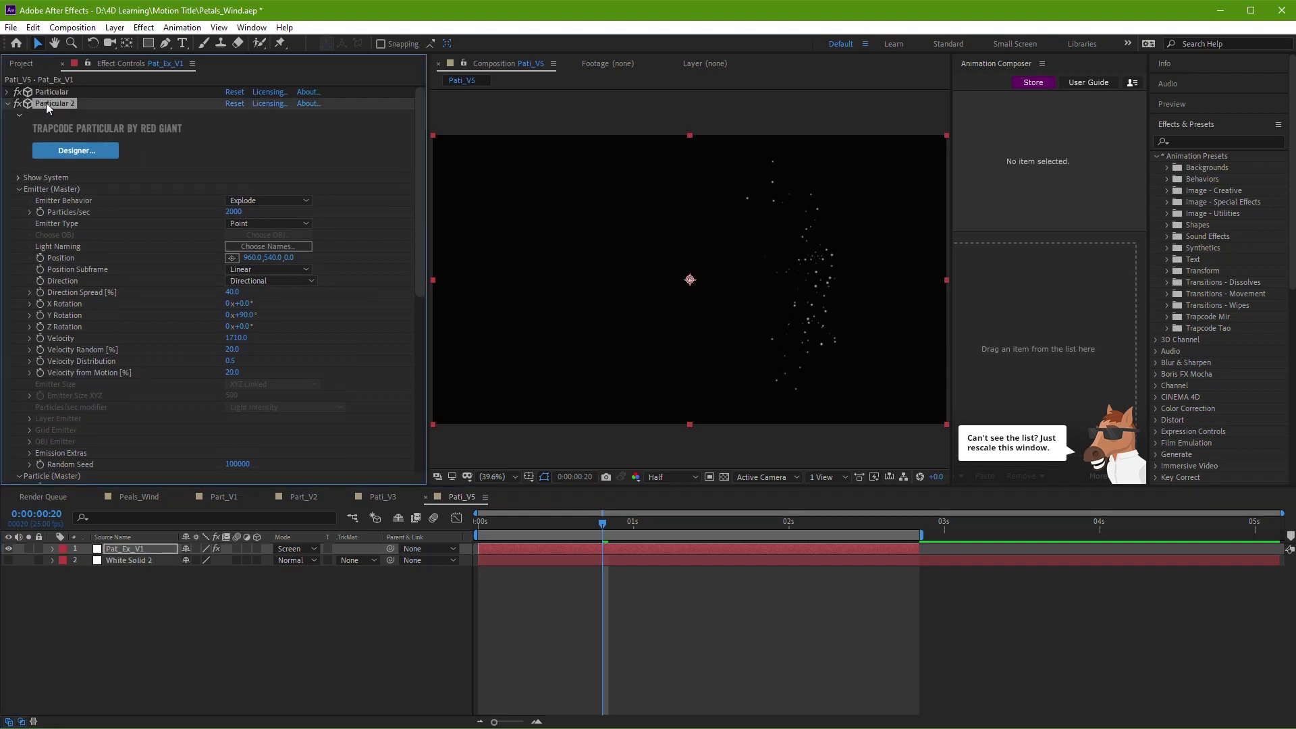
pyautogui.press('Delete')
# Step: Duplicate the Pat_Ex_V1 layer and set the emitter's Y Rotation to 90° in the copy's Particular effect
pyautogui.click(736, 560)
pyautogui.click(736, 550)
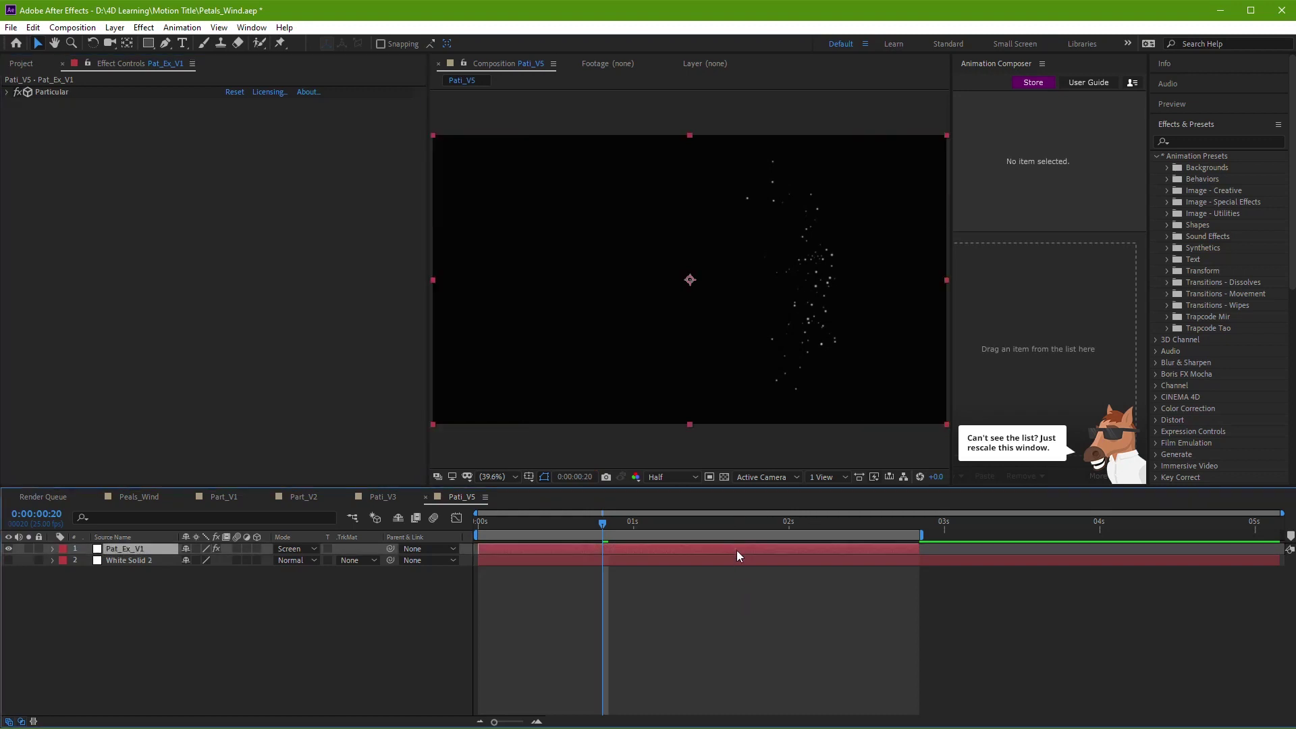
pyautogui.hotkey('ctrl', 'd')
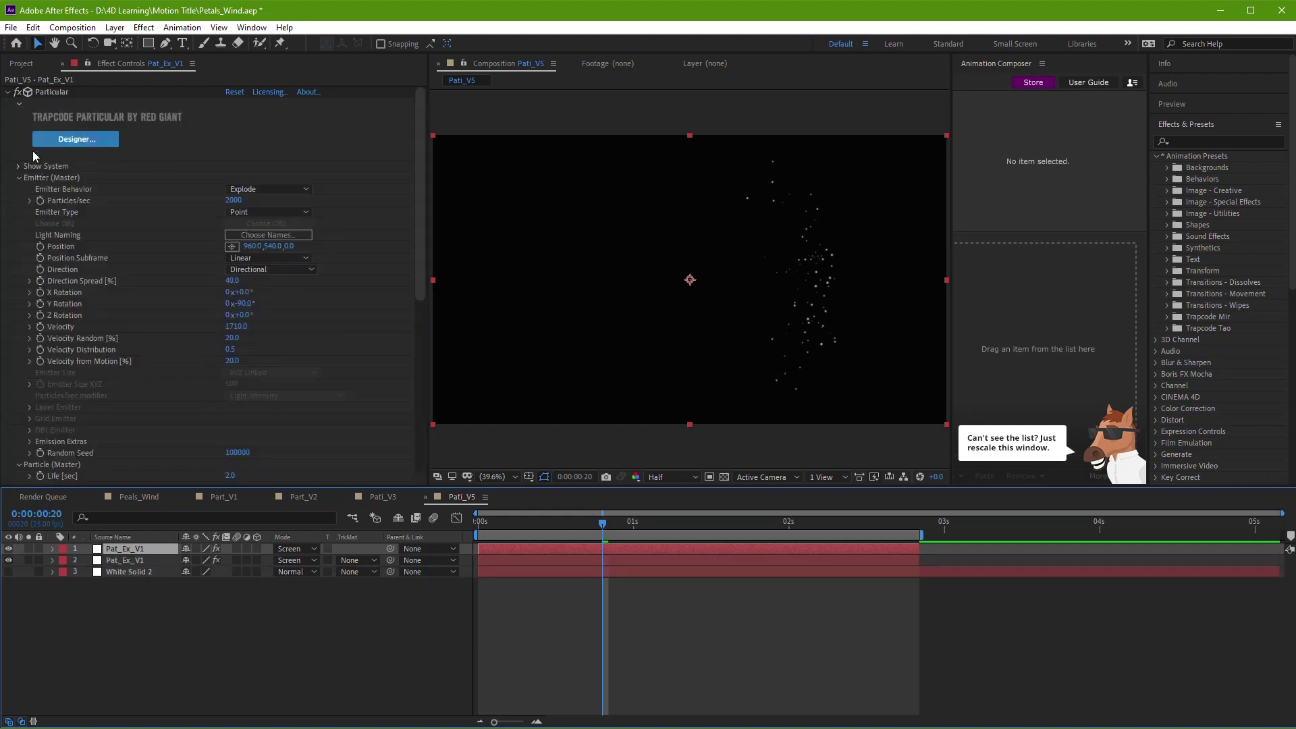
pyautogui.click(8, 94)
pyautogui.click(8, 94)
pyautogui.click(247, 304)
pyautogui.write('90')
pyautogui.press('Return')
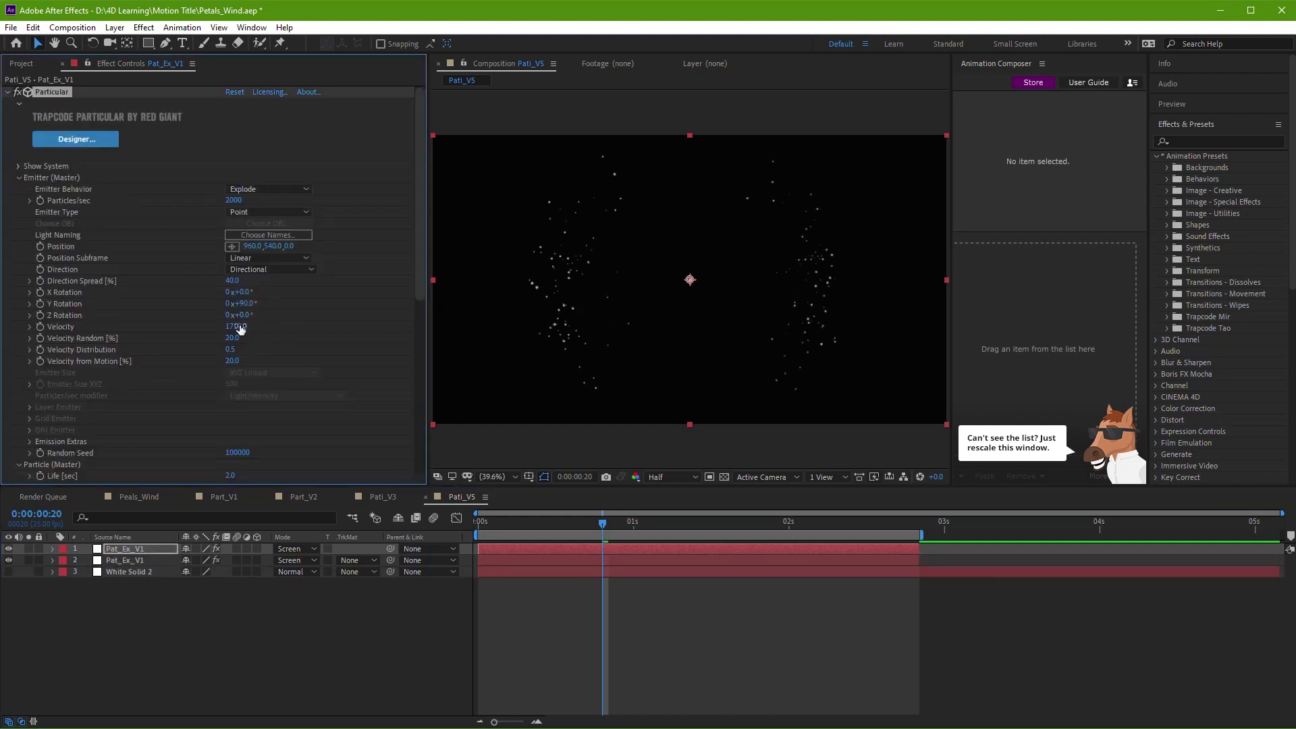
# Step: Zoom the composition view out to 33.3% and preview the two opposing bursts together
pyautogui.scroll(-1, 765, 268)
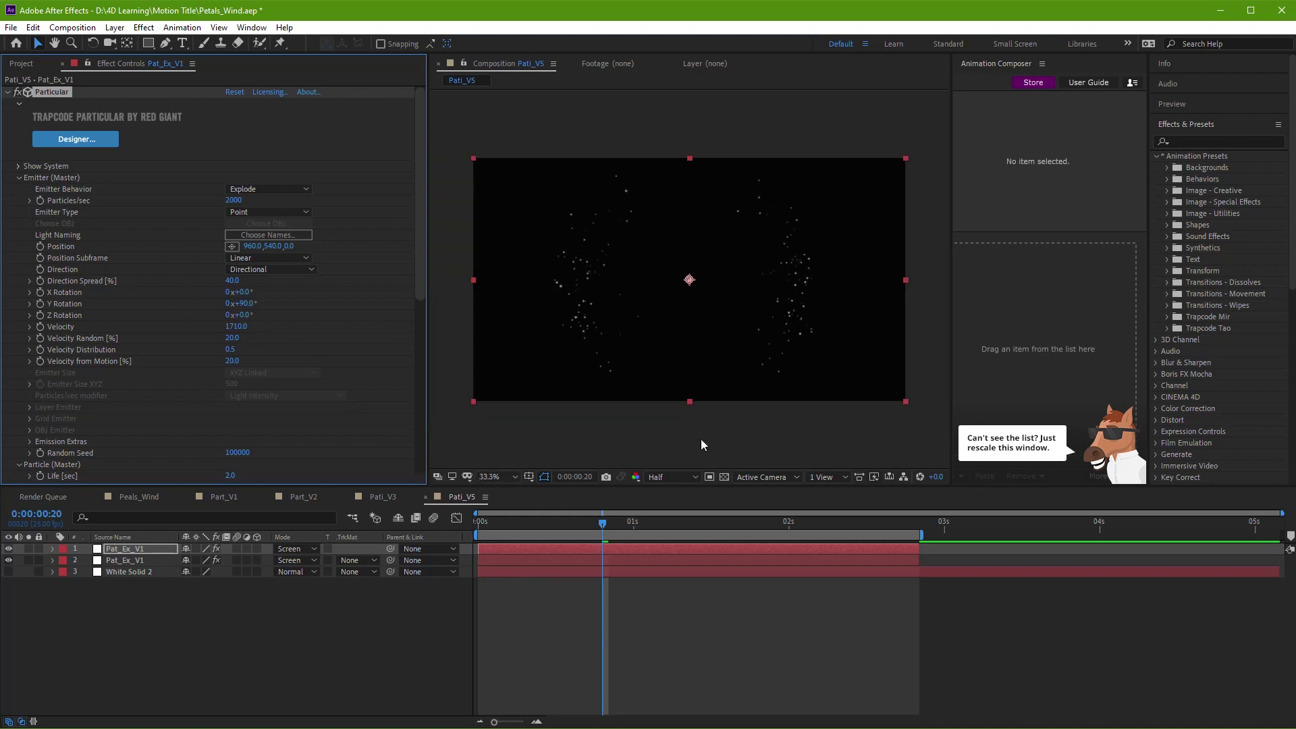
pyautogui.click(616, 645)
pyautogui.press('space')
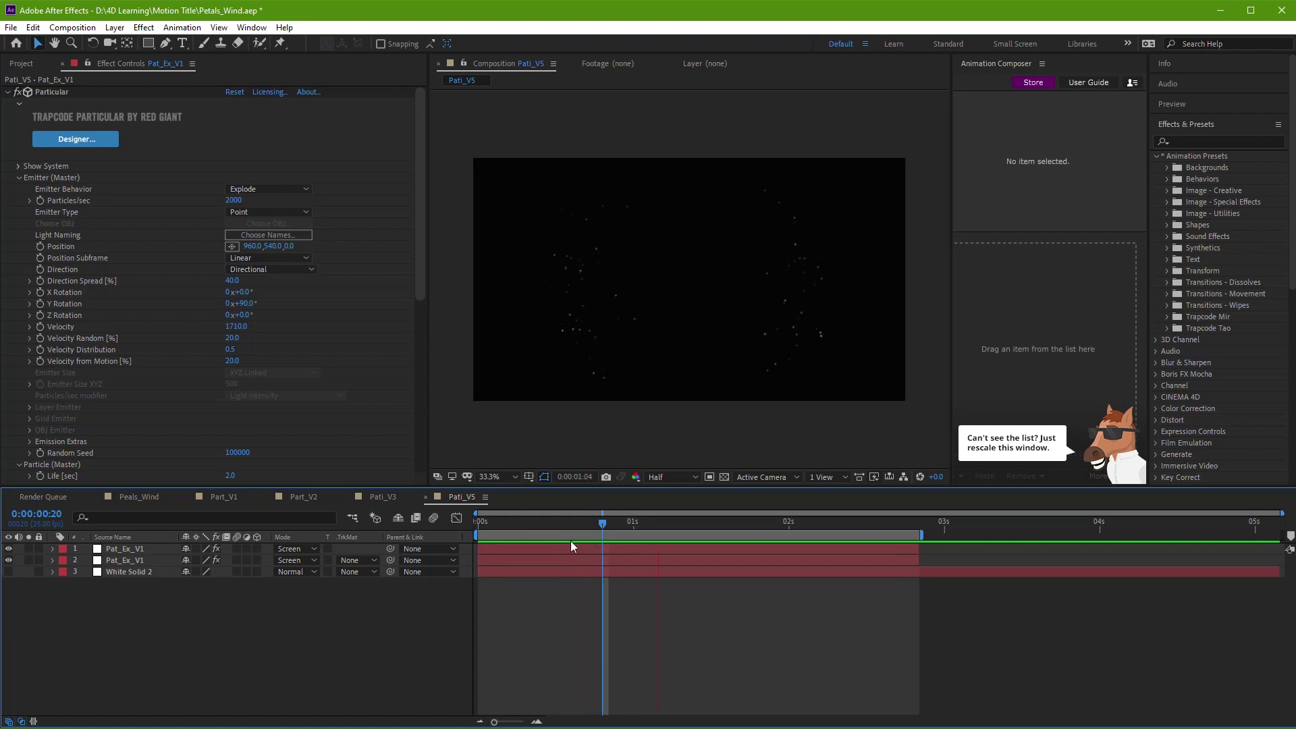
# Step: Try an emitter Y Rotation of about 48° on the upper Pat_Ex_V1 layer at frame 20, and undo the change
pyautogui.click(617, 529)
pyautogui.click(602, 524)
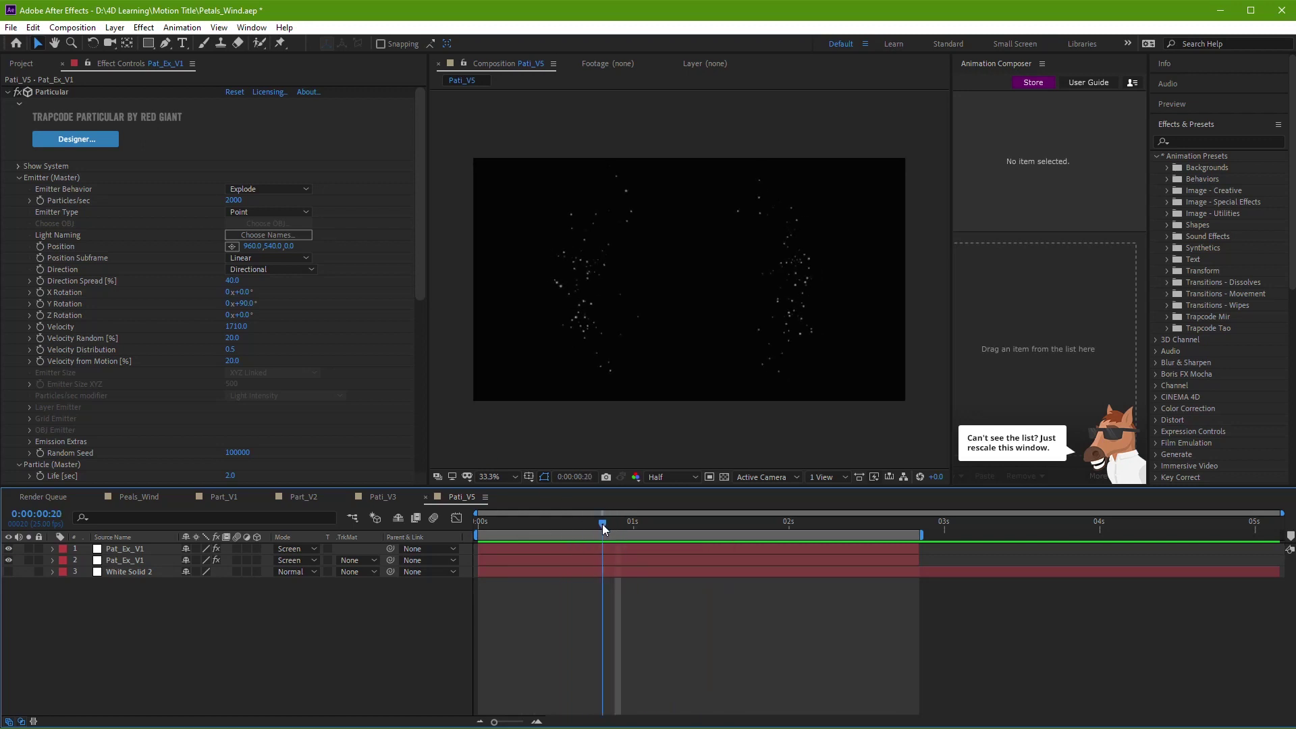
pyautogui.moveTo(250, 307)
pyautogui.mouseDown()
pyautogui.moveTo(273, 305)
pyautogui.moveTo(230, 308)
pyautogui.mouseUp()
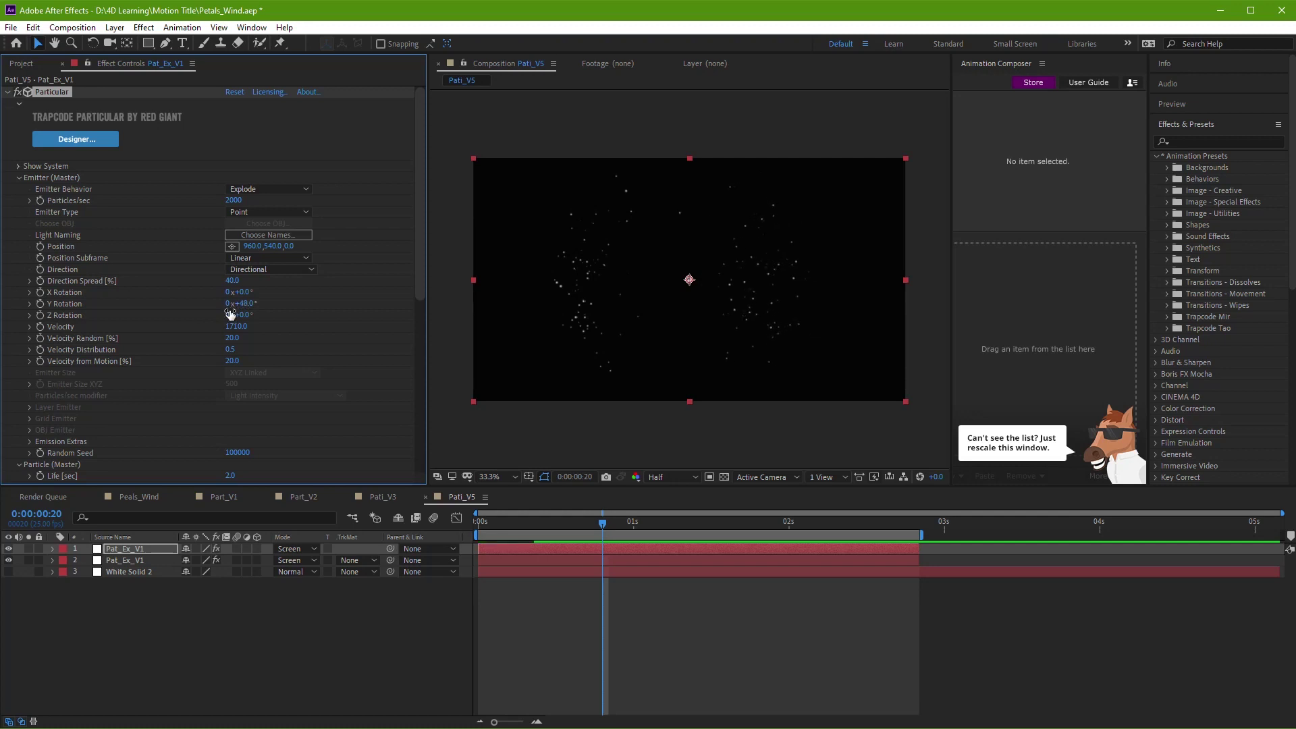
pyautogui.hotkey('ctrl', 'z')
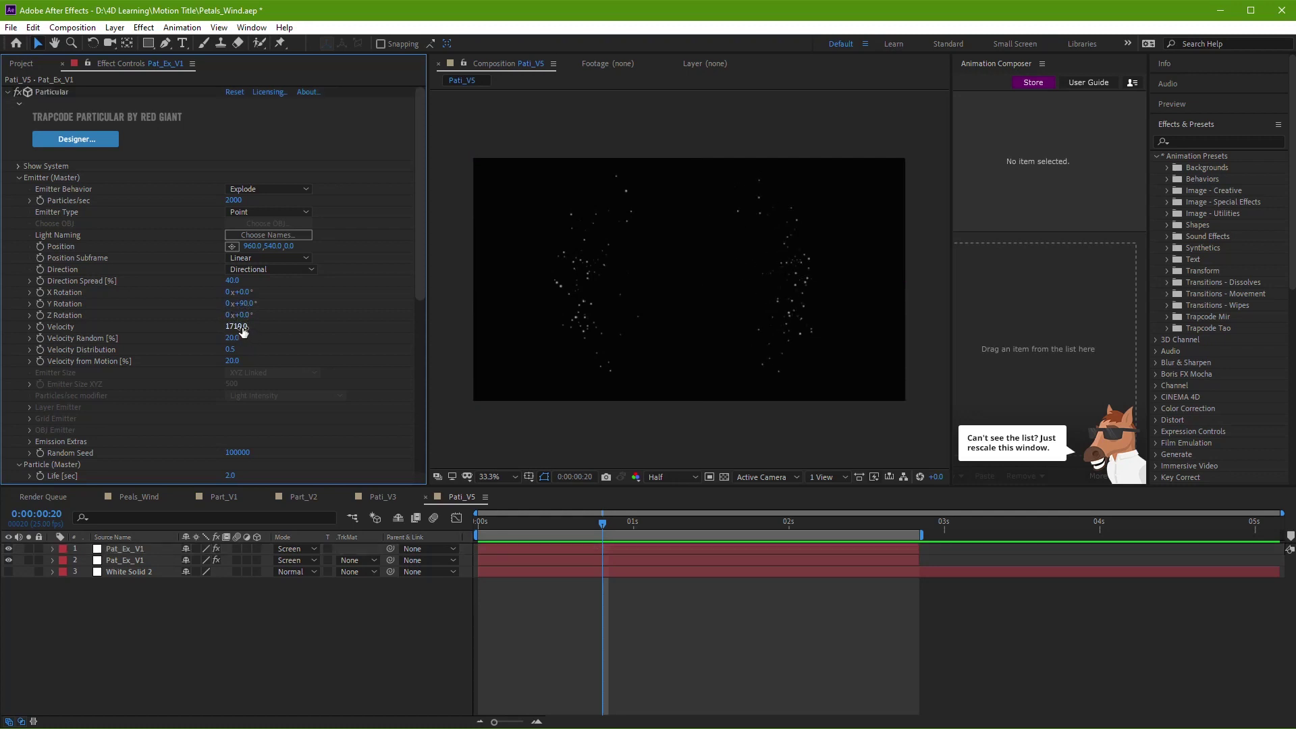
# Step: Reduce the emitter's Direction Spread on both Pat_Ex_V1 layers, using 35% on the lower one, and preview the bursts
pyautogui.click(232, 280)
pyautogui.press('Return')
pyautogui.click(523, 559)
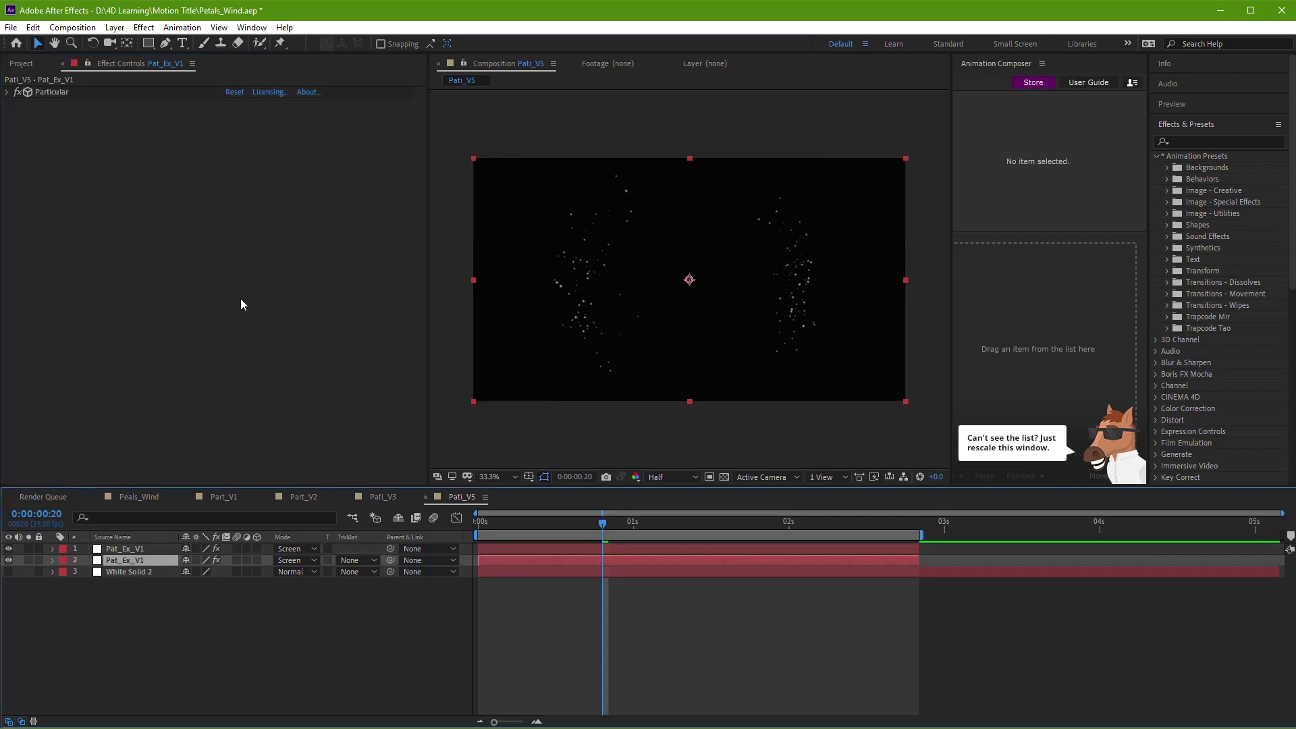
pyautogui.click(7, 95)
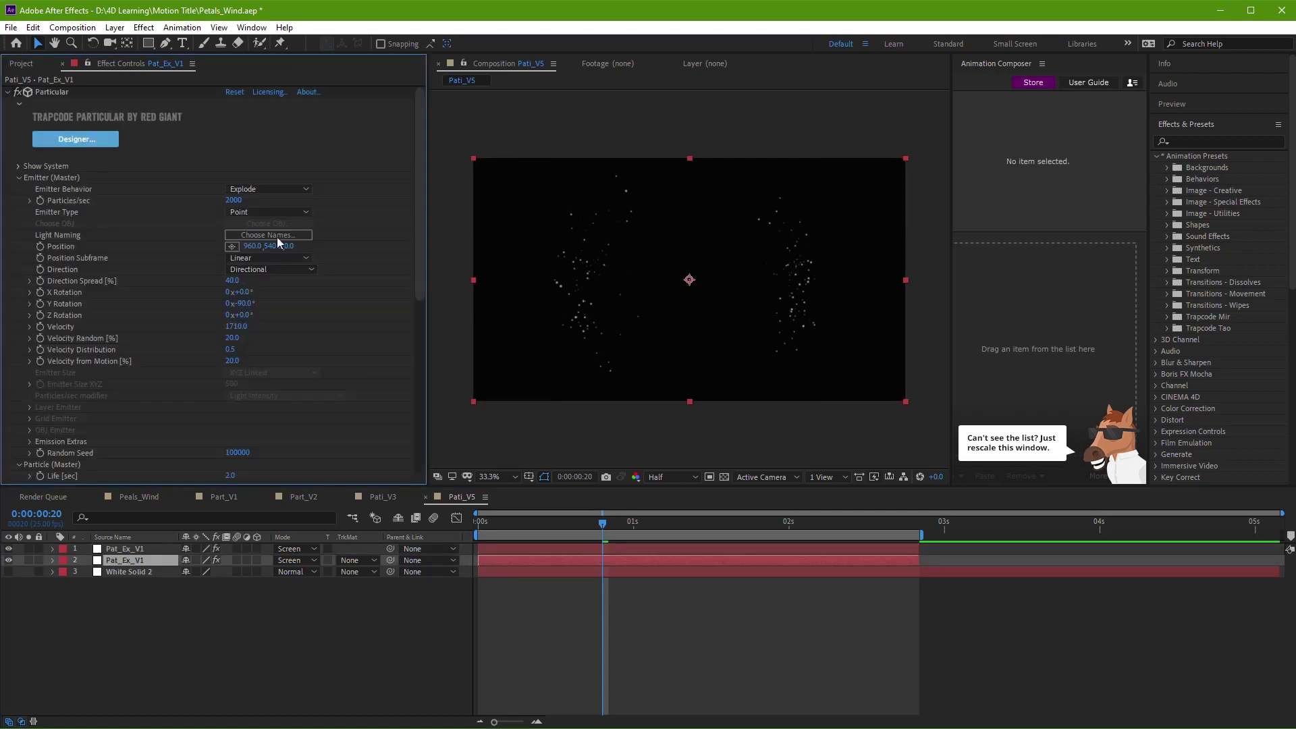
pyautogui.click(232, 280)
pyautogui.press('Return')
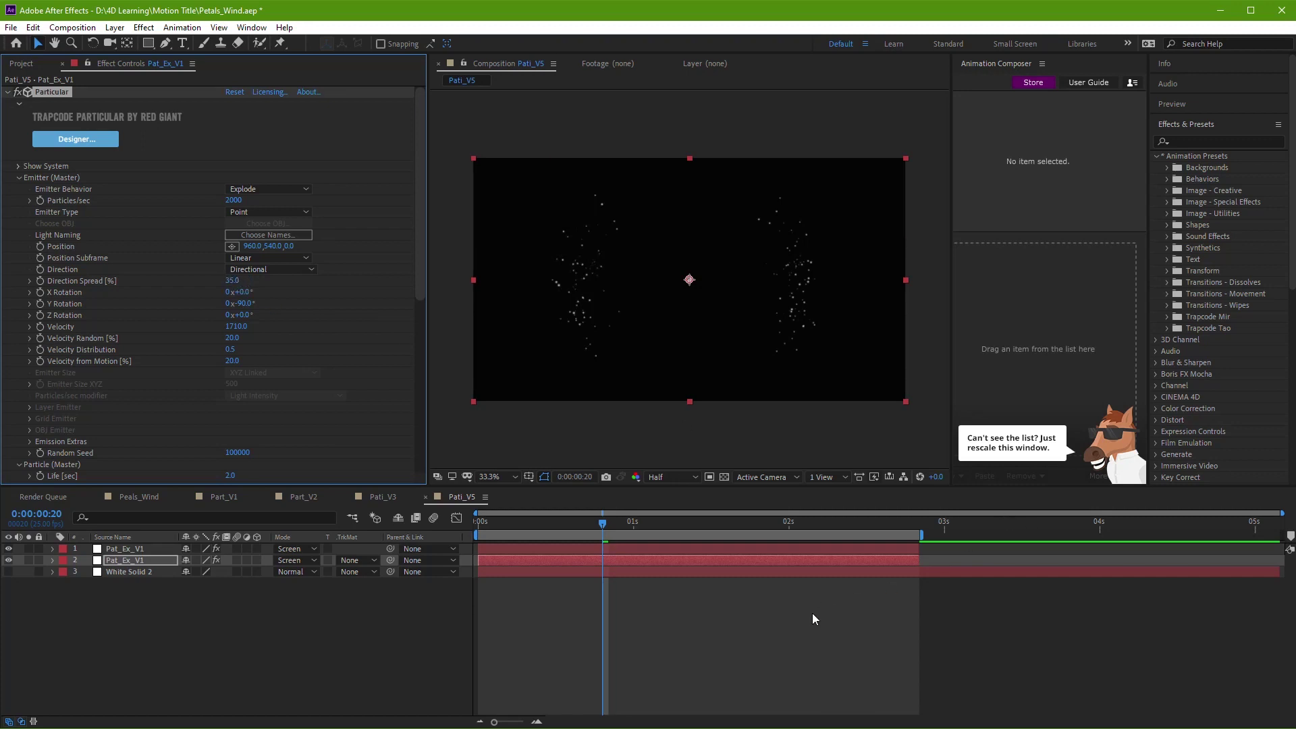
pyautogui.click(811, 613)
pyautogui.press('space')
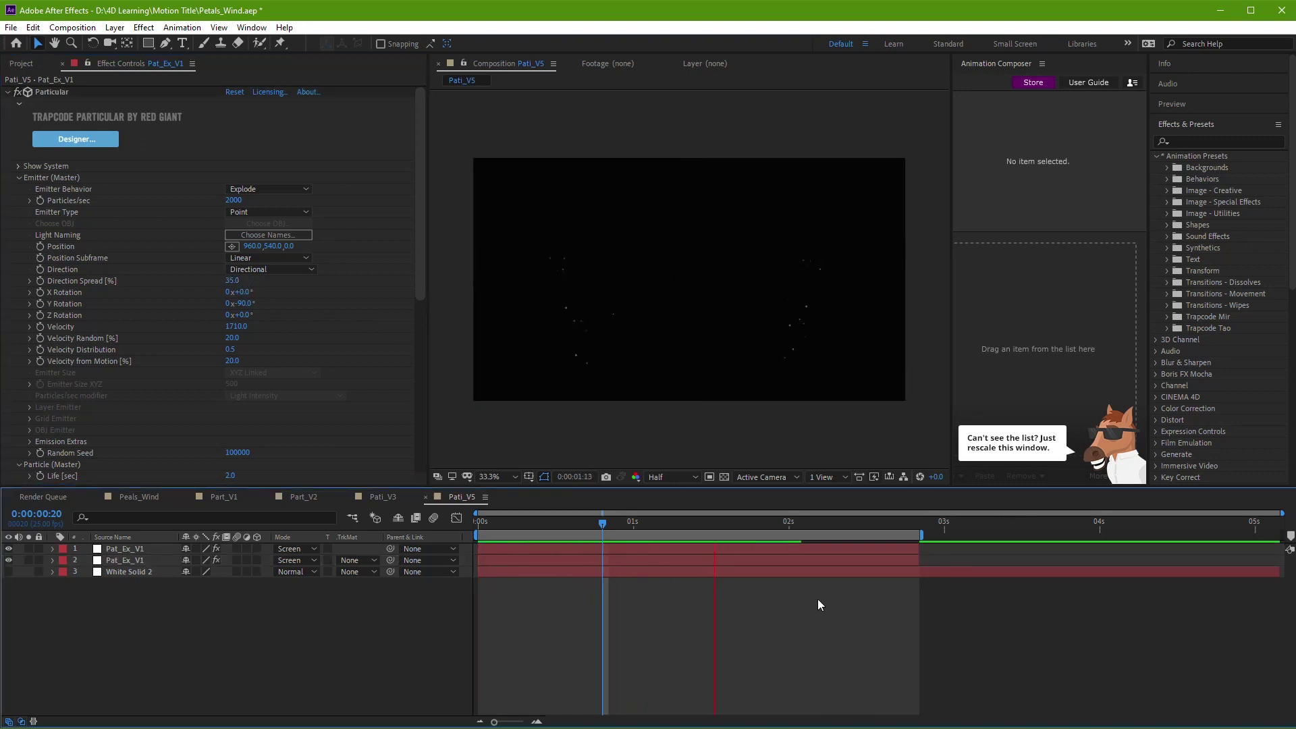